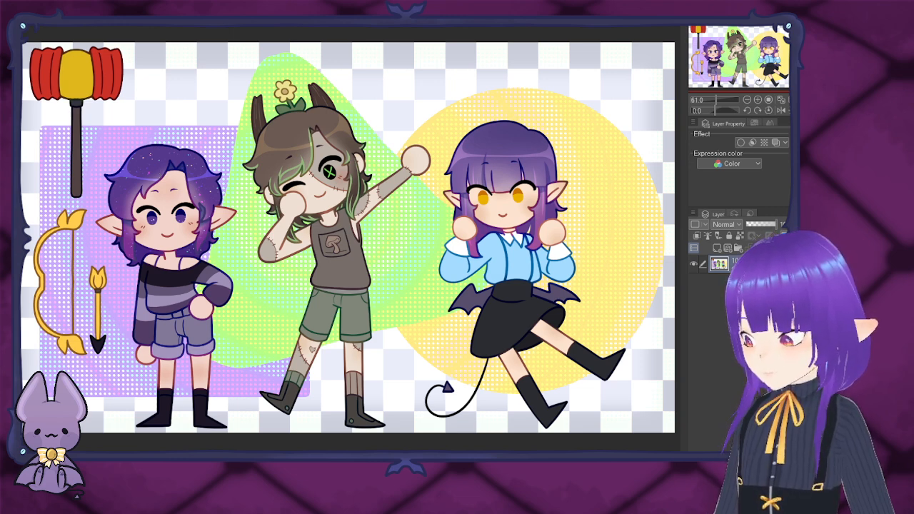
Step: Draw a red heart around the head of each of the three chibi characters
{"action": "mouse_move", "coordinate": [157, 132]}
{"action": "left_mouse_down"}
{"action": "mouse_move", "coordinate": [107, 109]}
{"action": "mouse_move", "coordinate": [93, 158]}
{"action": "mouse_move", "coordinate": [201, 283]}
{"action": "left_mouse_up"}
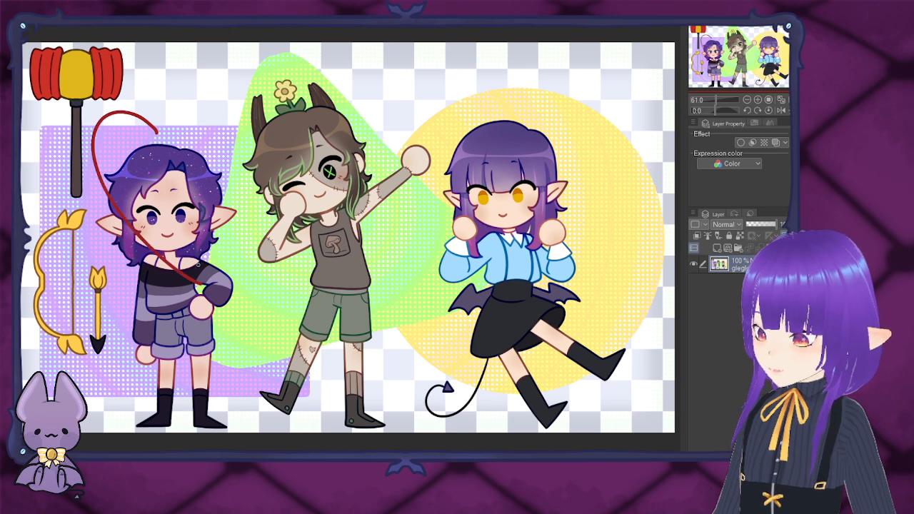
{"action": "mouse_move", "coordinate": [159, 132]}
{"action": "left_mouse_down"}
{"action": "mouse_move", "coordinate": [237, 157]}
{"action": "mouse_move", "coordinate": [185, 290]}
{"action": "left_mouse_up"}
{"action": "mouse_move", "coordinate": [323, 228]}
{"action": "left_mouse_down"}
{"action": "mouse_move", "coordinate": [237, 185]}
{"action": "mouse_move", "coordinate": [302, 109]}
{"action": "mouse_move", "coordinate": [364, 77]}
{"action": "mouse_move", "coordinate": [385, 110]}
{"action": "mouse_move", "coordinate": [344, 246]}
{"action": "left_mouse_up"}
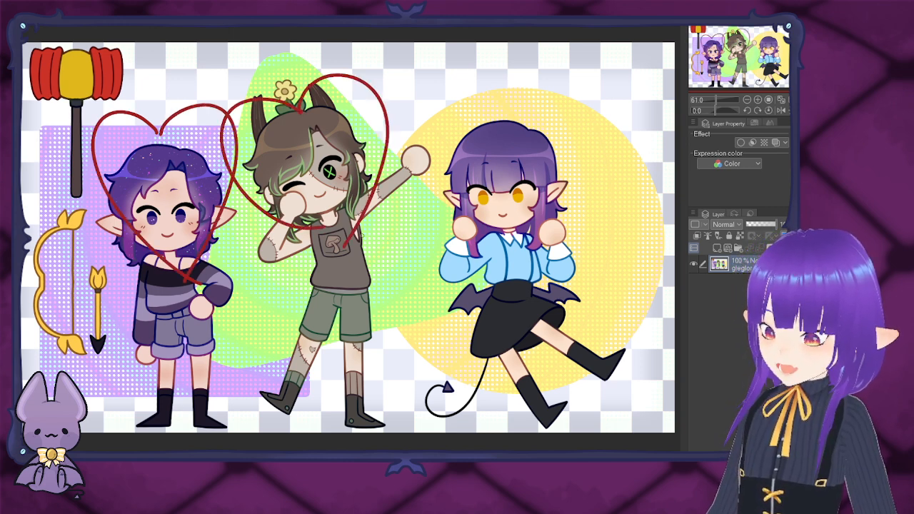
{"action": "mouse_move", "coordinate": [500, 244]}
{"action": "left_mouse_down"}
{"action": "mouse_move", "coordinate": [468, 104]}
{"action": "mouse_move", "coordinate": [514, 142]}
{"action": "mouse_move", "coordinate": [522, 133]}
{"action": "mouse_move", "coordinate": [515, 147]}
{"action": "mouse_move", "coordinate": [579, 128]}
{"action": "mouse_move", "coordinate": [567, 210]}
{"action": "mouse_move", "coordinate": [501, 261]}
{"action": "left_mouse_up"}
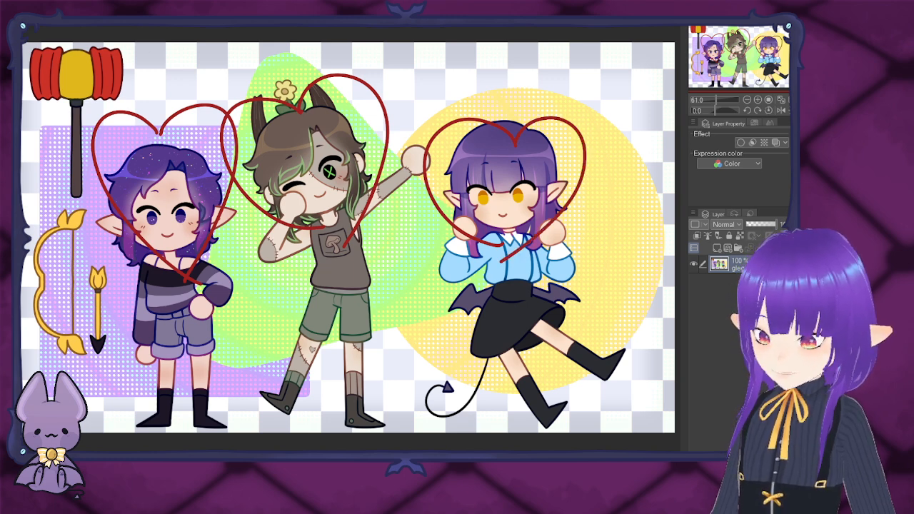
Step: Undo the red heart strokes around the three characters
{"action": "key", "text": "ctrl+z"}
{"action": "key", "text": "ctrl+z"}
{"action": "key", "text": "ctrl+z"}
{"action": "key", "text": "ctrl+z"}
{"action": "key", "text": "ctrl+z"}
{"action": "key", "text": "ctrl+z"}
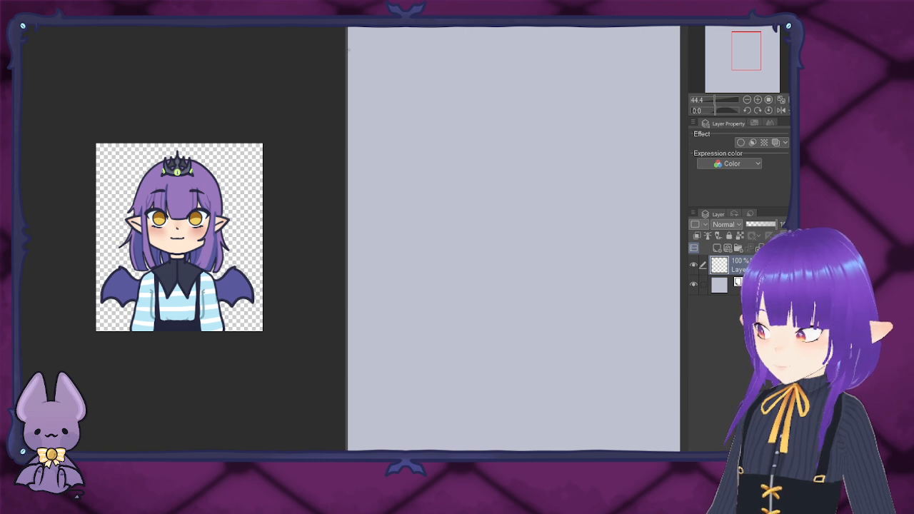
Step: Widen the blank canvas view so it takes up most of the space beside the reference image
{"action": "left_click_drag", "start_coordinate": [346, 239], "coordinate": [92, 239]}
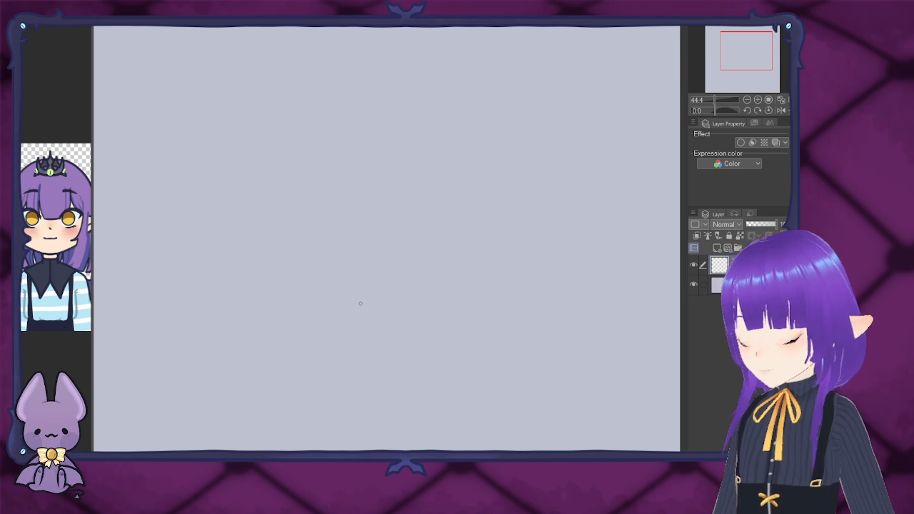
Step: Sketch a wide red parallelogram in the lower middle of the canvas, redrawing its bottom edge longer
{"action": "left_click_drag", "start_coordinate": [359, 302], "coordinate": [391, 381]}
{"action": "mouse_move", "coordinate": [357, 300]}
{"action": "left_mouse_down"}
{"action": "mouse_move", "coordinate": [519, 308]}
{"action": "mouse_move", "coordinate": [557, 378]}
{"action": "left_mouse_up"}
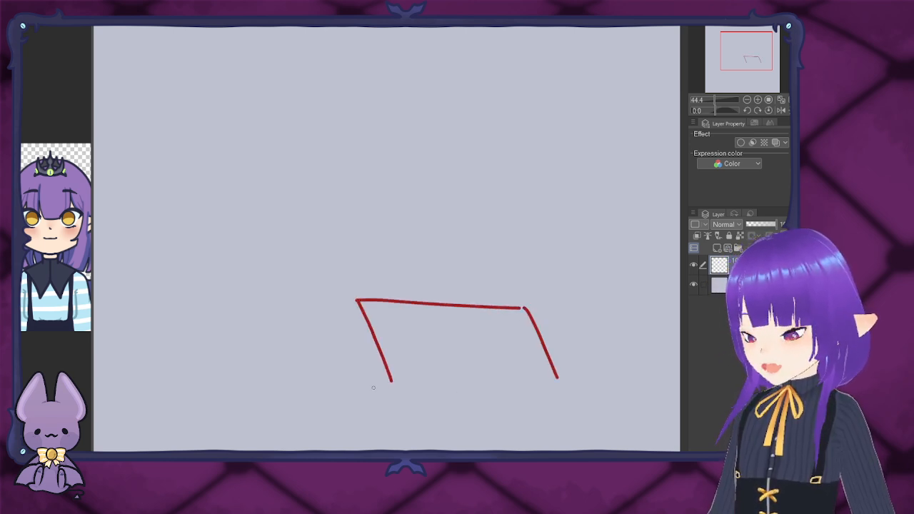
{"action": "left_click_drag", "start_coordinate": [389, 390], "coordinate": [540, 392]}
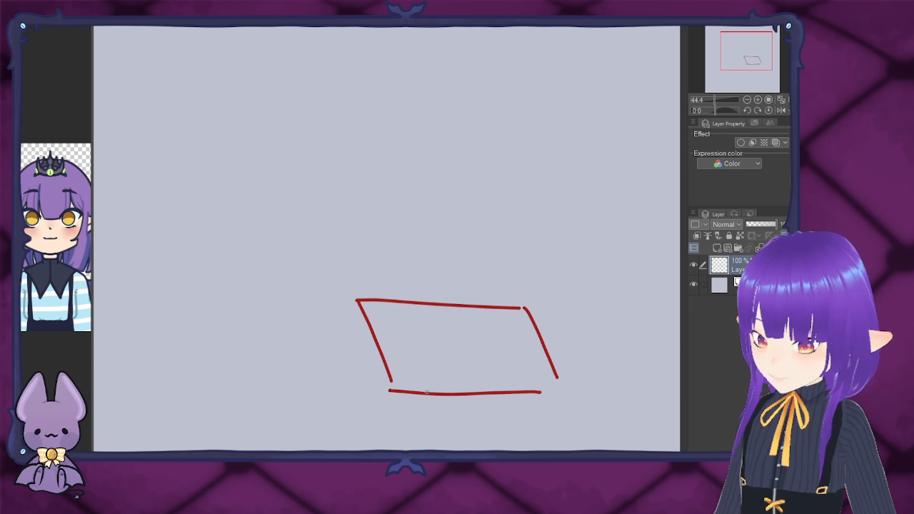
{"action": "key", "text": "ctrl+z"}
{"action": "left_click_drag", "start_coordinate": [389, 390], "coordinate": [566, 392]}
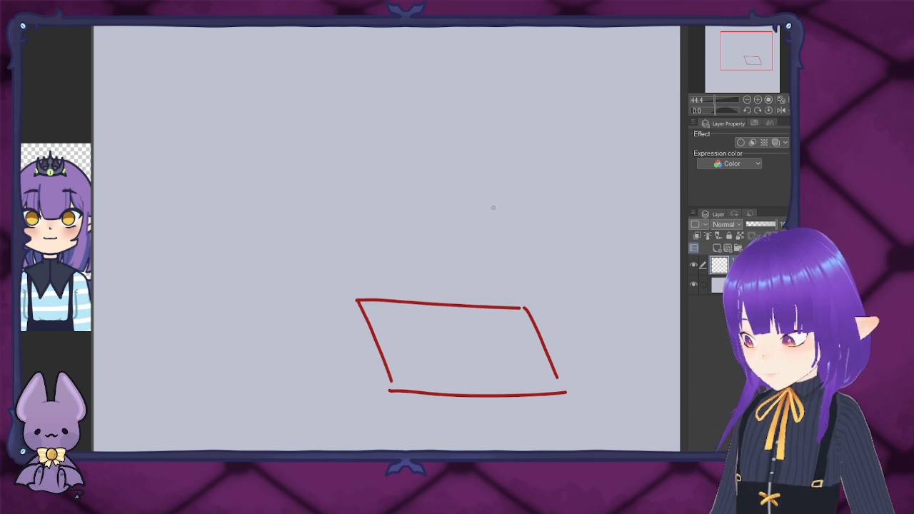
Step: Sketch two filled oval eyes with curved lids and an arched eyebrow over each, above the parallelogram
{"action": "mouse_move", "coordinate": [490, 212]}
{"action": "left_mouse_down"}
{"action": "mouse_move", "coordinate": [516, 215]}
{"action": "mouse_move", "coordinate": [507, 213]}
{"action": "mouse_move", "coordinate": [510, 229]}
{"action": "mouse_move", "coordinate": [499, 218]}
{"action": "mouse_move", "coordinate": [503, 226]}
{"action": "left_mouse_up"}
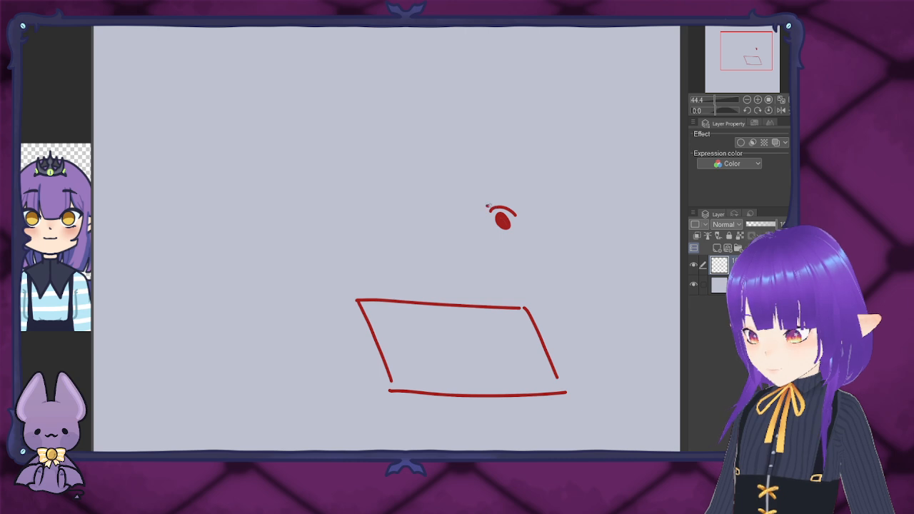
{"action": "left_click_drag", "start_coordinate": [481, 190], "coordinate": [508, 191]}
{"action": "mouse_move", "coordinate": [437, 211]}
{"action": "left_mouse_down"}
{"action": "mouse_move", "coordinate": [454, 208]}
{"action": "mouse_move", "coordinate": [462, 236]}
{"action": "mouse_move", "coordinate": [455, 219]}
{"action": "mouse_move", "coordinate": [458, 227]}
{"action": "left_mouse_up"}
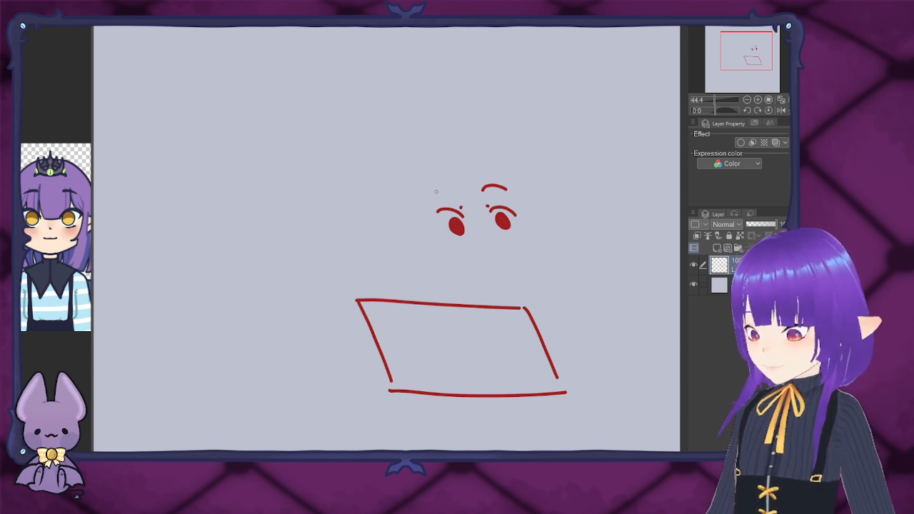
{"action": "left_click_drag", "start_coordinate": [434, 190], "coordinate": [456, 190]}
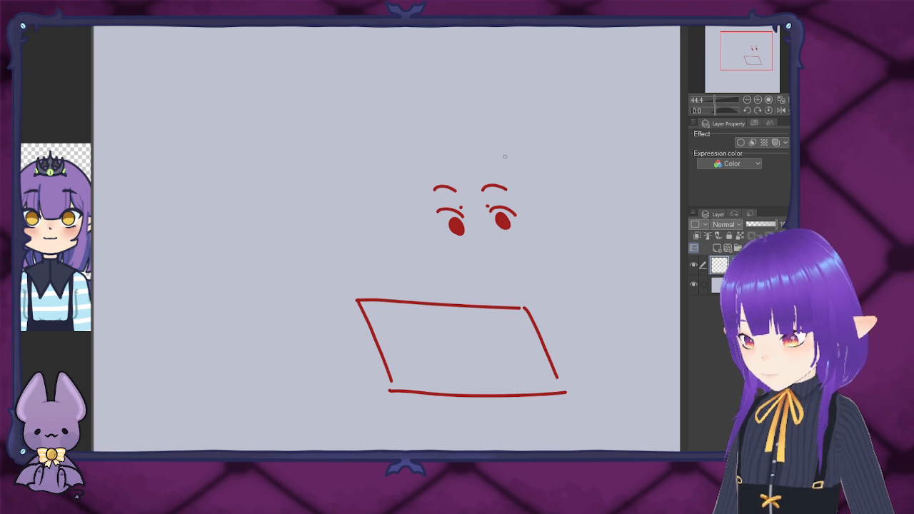
Step: Add a curved jawline and a smirking mouth with a fang below the eyes
{"action": "mouse_move", "coordinate": [431, 232]}
{"action": "left_mouse_down"}
{"action": "mouse_move", "coordinate": [437, 252]}
{"action": "mouse_move", "coordinate": [457, 264]}
{"action": "mouse_move", "coordinate": [493, 266]}
{"action": "mouse_move", "coordinate": [526, 242]}
{"action": "mouse_move", "coordinate": [475, 250]}
{"action": "mouse_move", "coordinate": [513, 237]}
{"action": "mouse_move", "coordinate": [484, 247]}
{"action": "mouse_move", "coordinate": [504, 242]}
{"action": "left_mouse_up"}
{"action": "key", "text": "ctrl+z"}
{"action": "key", "text": "ctrl+z"}
{"action": "key", "text": "ctrl+z"}
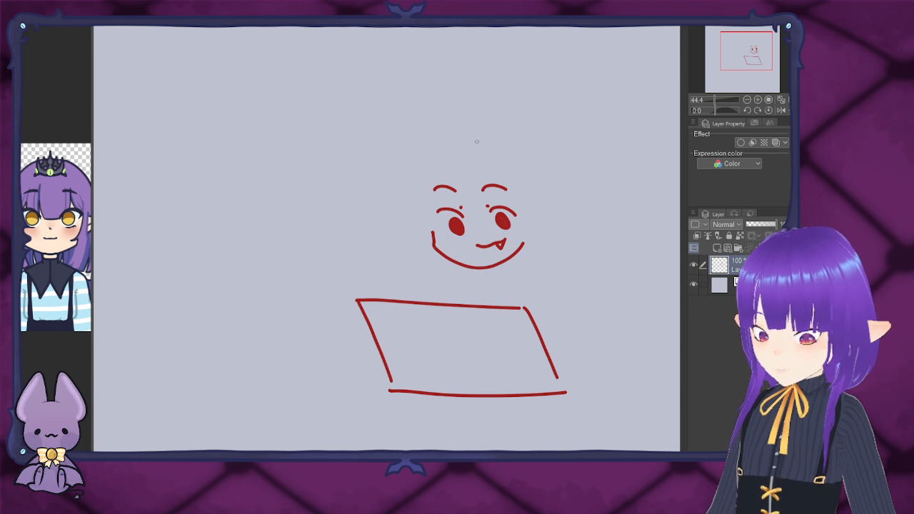
Step: Doodle a small angry figure with a round head, frowning face, raised arms and a blocky body beside the large face
{"action": "mouse_move", "coordinate": [228, 229]}
{"action": "left_mouse_down"}
{"action": "mouse_move", "coordinate": [238, 238]}
{"action": "mouse_move", "coordinate": [250, 225]}
{"action": "left_mouse_up"}
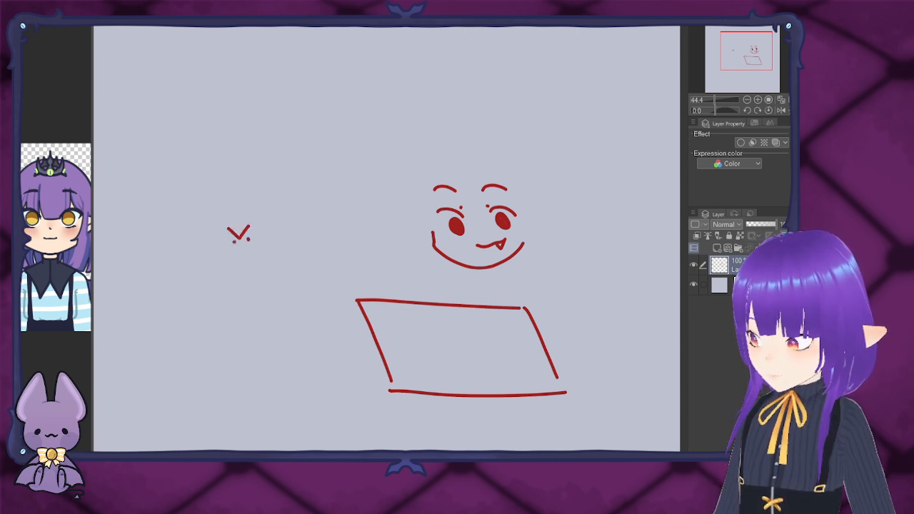
{"action": "left_click_drag", "start_coordinate": [239, 252], "coordinate": [245, 252]}
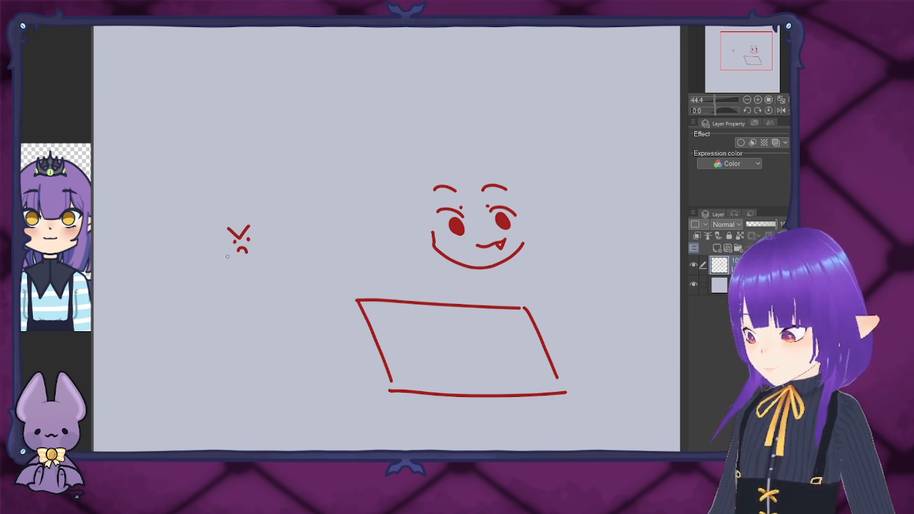
{"action": "mouse_move", "coordinate": [259, 253]}
{"action": "left_mouse_down"}
{"action": "mouse_move", "coordinate": [268, 237]}
{"action": "mouse_move", "coordinate": [265, 256]}
{"action": "mouse_move", "coordinate": [216, 254]}
{"action": "mouse_move", "coordinate": [225, 260]}
{"action": "mouse_move", "coordinate": [216, 238]}
{"action": "mouse_move", "coordinate": [234, 217]}
{"action": "mouse_move", "coordinate": [258, 227]}
{"action": "mouse_move", "coordinate": [252, 256]}
{"action": "left_mouse_up"}
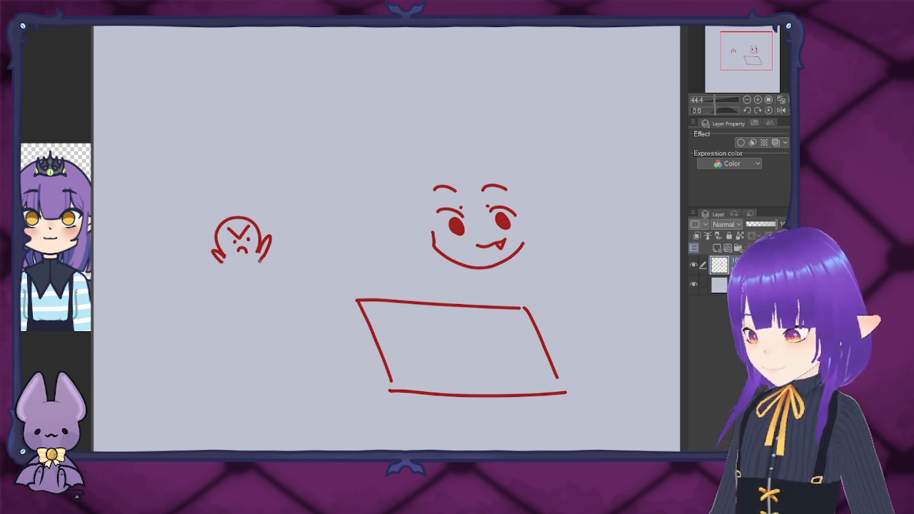
{"action": "mouse_move", "coordinate": [259, 261]}
{"action": "left_mouse_down"}
{"action": "mouse_move", "coordinate": [256, 283]}
{"action": "mouse_move", "coordinate": [219, 292]}
{"action": "mouse_move", "coordinate": [260, 291]}
{"action": "mouse_move", "coordinate": [257, 279]}
{"action": "left_mouse_up"}
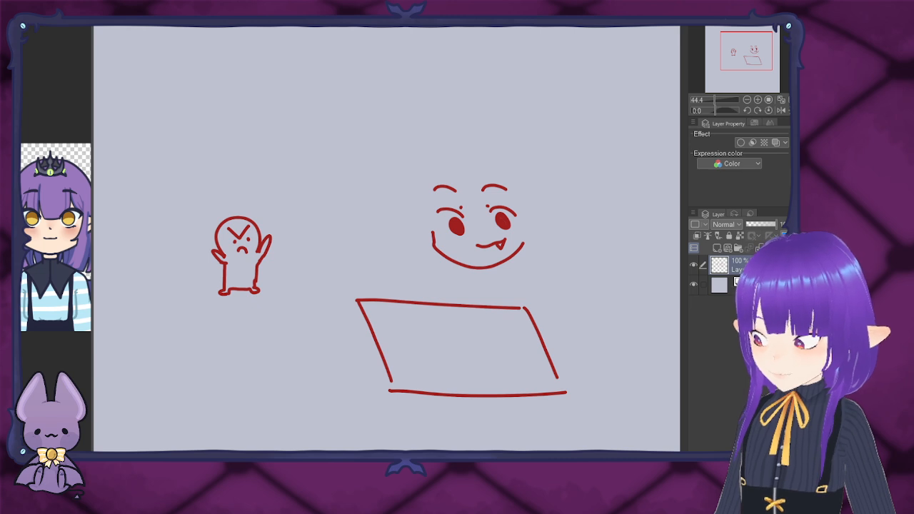
Step: Select the large face and the parallelogram and cut them from the canvas
{"action": "left_click_drag", "start_coordinate": [324, 119], "coordinate": [616, 441]}
{"action": "key", "text": "ctrl+x"}
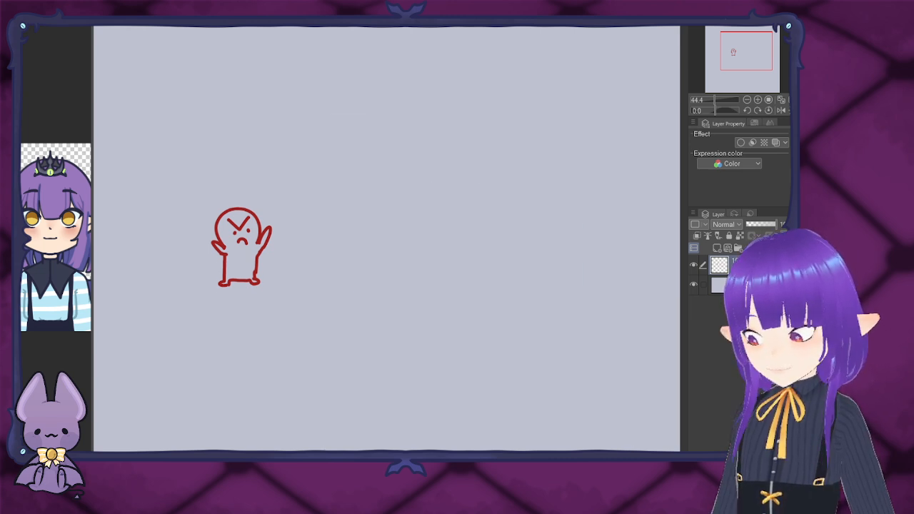
Step: Add a new layer and place a vertical symmetry ruler in the open area beside the angry figure
{"action": "left_click_drag", "start_coordinate": [386, 239], "coordinate": [320, 245]}
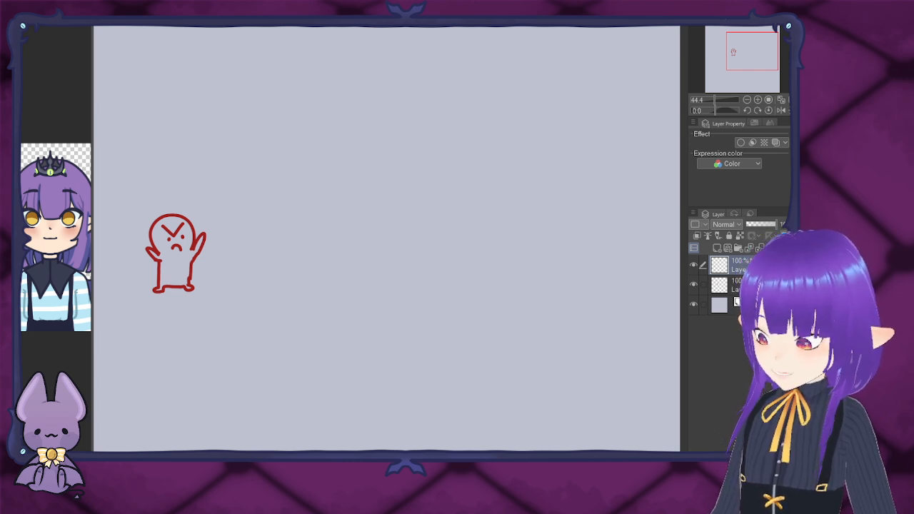
{"action": "left_click", "coordinate": [419, 167]}
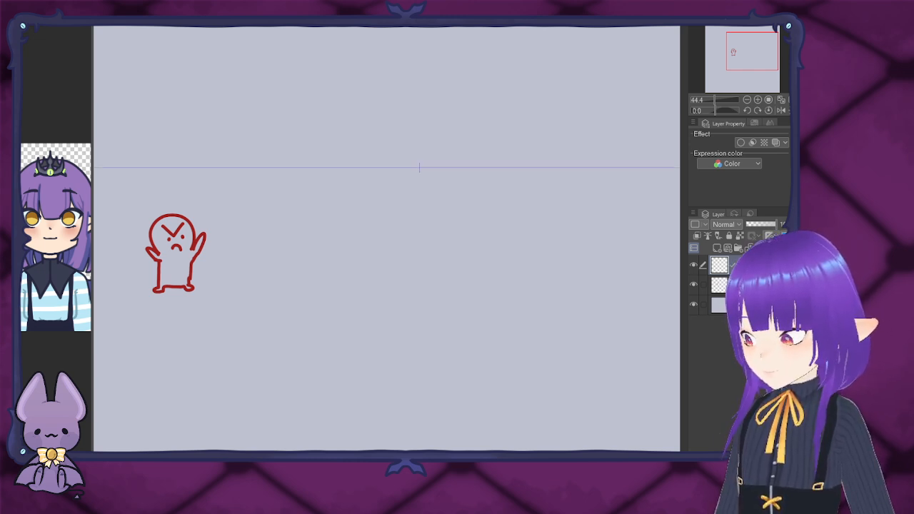
{"action": "key", "text": "ctrl+z"}
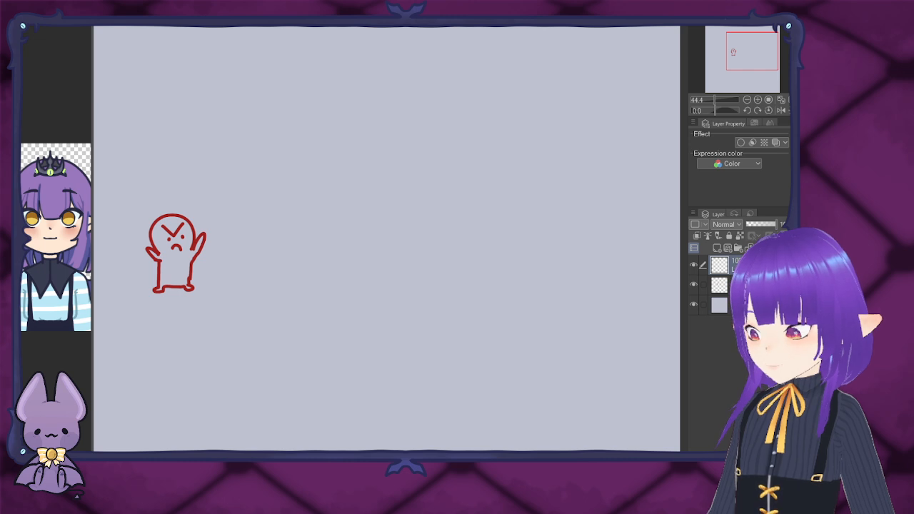
{"action": "left_click", "coordinate": [429, 197]}
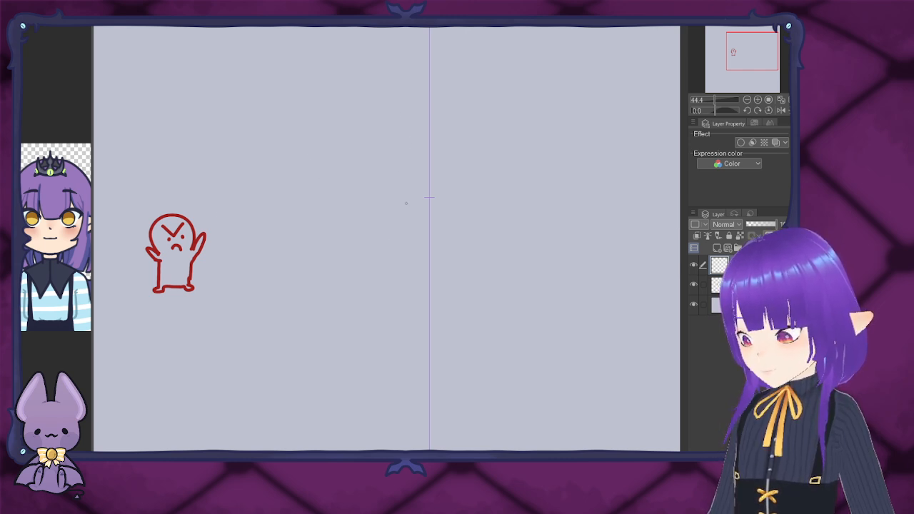
Step: Try sketching a round head outline centred on the symmetry ruler, and undo the strokes
{"action": "mouse_move", "coordinate": [428, 213]}
{"action": "left_mouse_down"}
{"action": "mouse_move", "coordinate": [409, 210]}
{"action": "mouse_move", "coordinate": [390, 189]}
{"action": "mouse_move", "coordinate": [392, 154]}
{"action": "mouse_move", "coordinate": [428, 135]}
{"action": "left_mouse_up"}
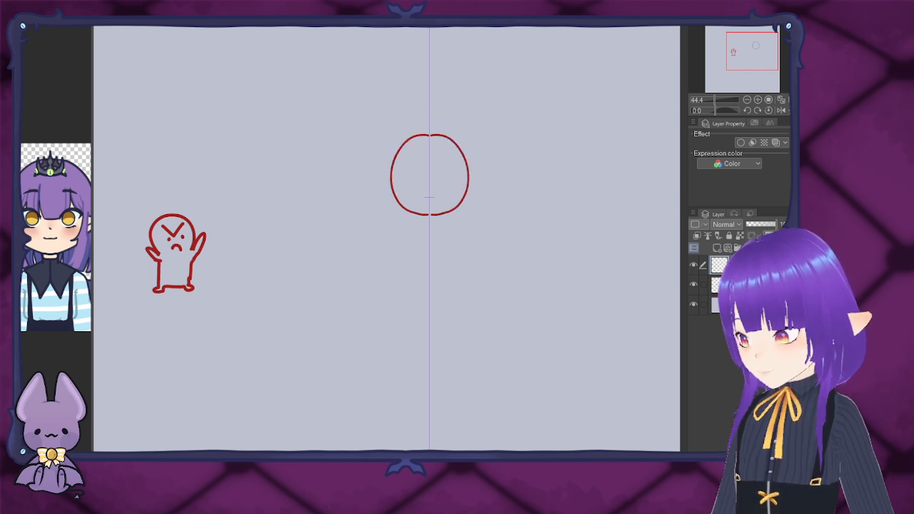
{"action": "key", "text": "ctrl+z"}
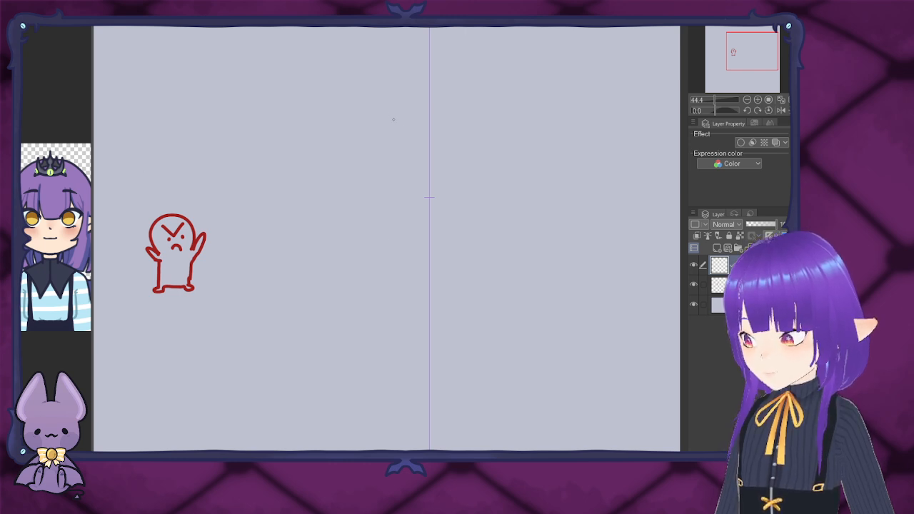
{"action": "mouse_move", "coordinate": [428, 121]}
{"action": "left_mouse_down"}
{"action": "mouse_move", "coordinate": [398, 133]}
{"action": "mouse_move", "coordinate": [384, 168]}
{"action": "mouse_move", "coordinate": [396, 204]}
{"action": "mouse_move", "coordinate": [436, 218]}
{"action": "left_mouse_up"}
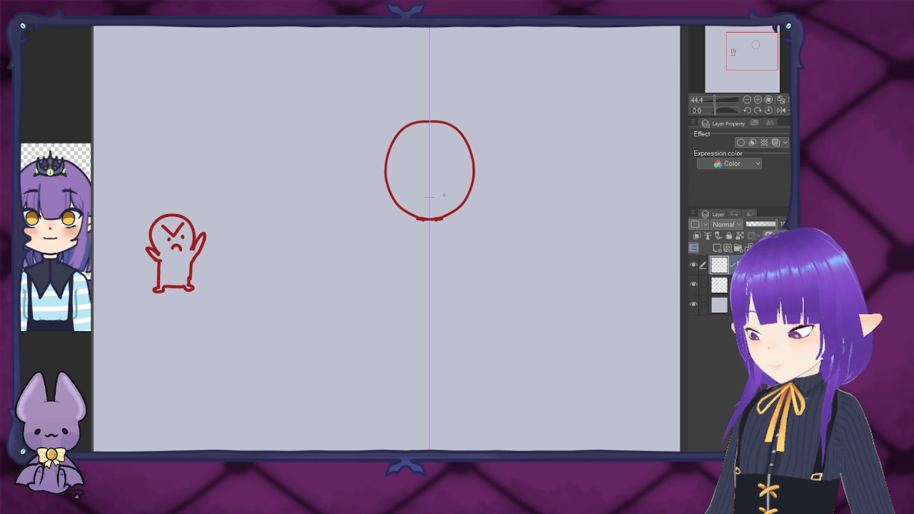
{"action": "mouse_move", "coordinate": [428, 121]}
{"action": "left_mouse_down"}
{"action": "mouse_move", "coordinate": [474, 147]}
{"action": "mouse_move", "coordinate": [475, 207]}
{"action": "mouse_move", "coordinate": [459, 212]}
{"action": "left_mouse_up"}
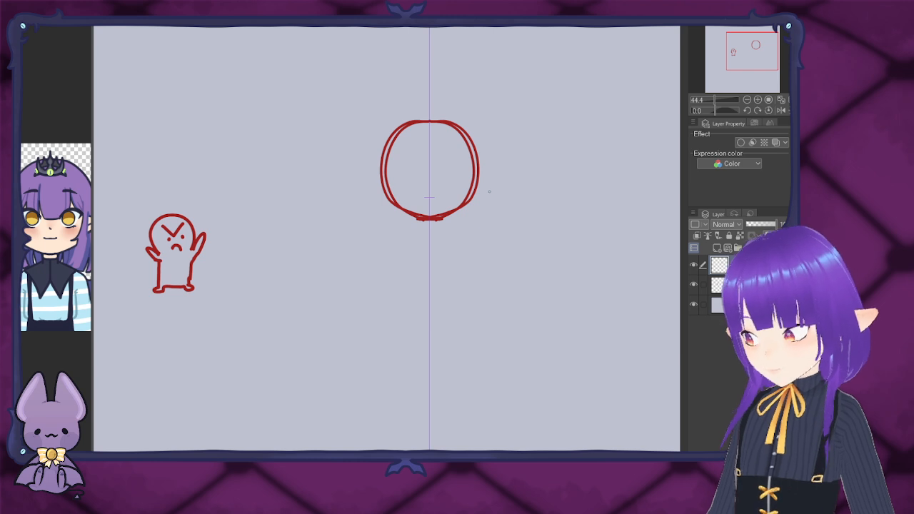
{"action": "key", "text": "ctrl+z"}
{"action": "key", "text": "ctrl+z"}
{"action": "key", "text": "ctrl+z"}
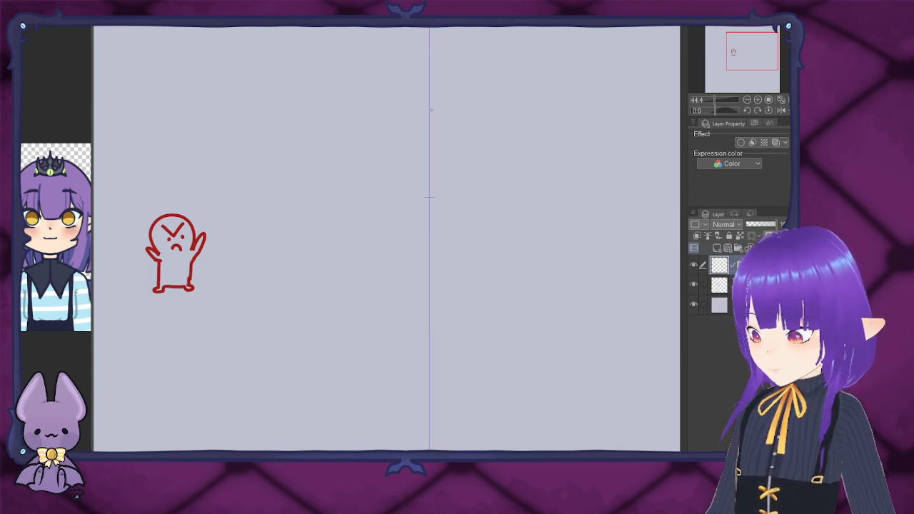
Step: Draw a large rounded head outline centred on the symmetry ruler, with pointed ears and two short neck lines
{"action": "mouse_move", "coordinate": [430, 111]}
{"action": "left_mouse_down"}
{"action": "mouse_move", "coordinate": [465, 123]}
{"action": "mouse_move", "coordinate": [484, 175]}
{"action": "mouse_move", "coordinate": [477, 201]}
{"action": "mouse_move", "coordinate": [434, 226]}
{"action": "left_mouse_up"}
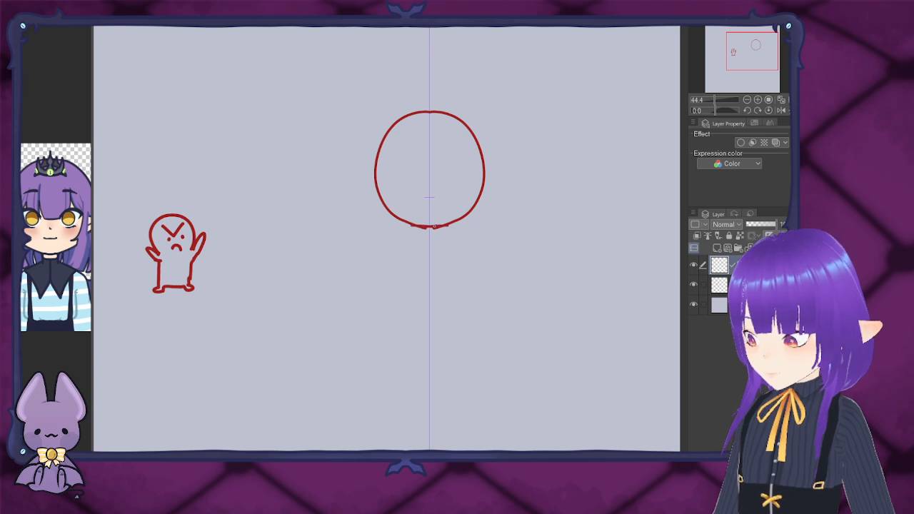
{"action": "mouse_move", "coordinate": [483, 169]}
{"action": "left_mouse_down"}
{"action": "mouse_move", "coordinate": [511, 176]}
{"action": "mouse_move", "coordinate": [496, 199]}
{"action": "mouse_move", "coordinate": [477, 204]}
{"action": "left_mouse_up"}
{"action": "key", "text": "ctrl+z"}
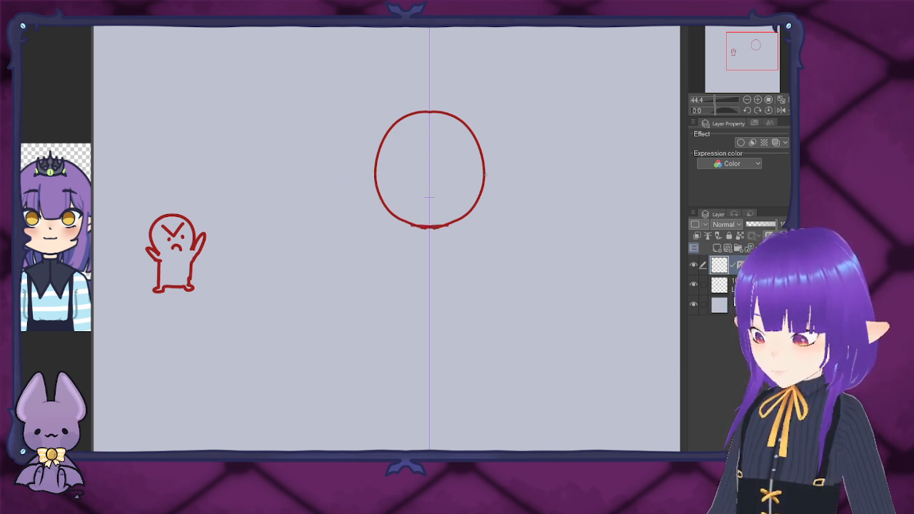
{"action": "mouse_move", "coordinate": [484, 174]}
{"action": "left_mouse_down"}
{"action": "mouse_move", "coordinate": [509, 177]}
{"action": "mouse_move", "coordinate": [496, 197]}
{"action": "mouse_move", "coordinate": [478, 203]}
{"action": "mouse_move", "coordinate": [503, 183]}
{"action": "left_mouse_up"}
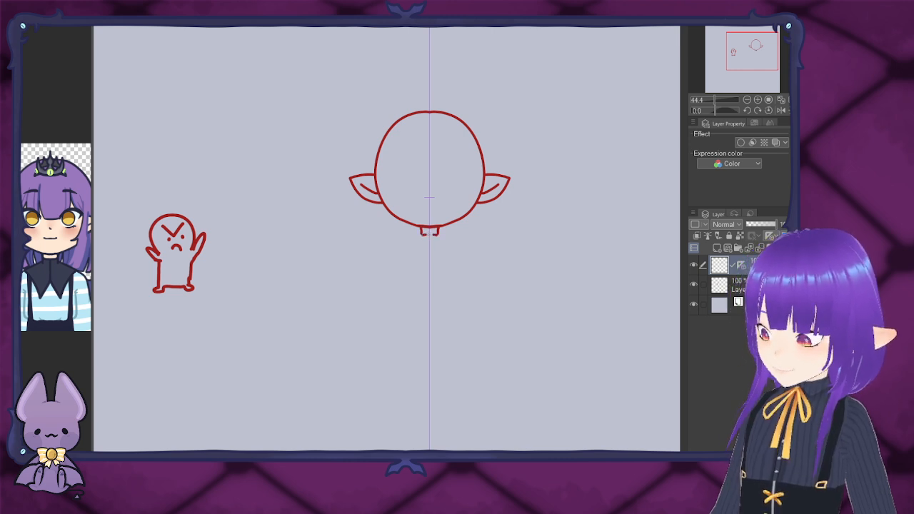
Step: Close the base of the neck with a small curve and draw sloping shoulder lines on both sides
{"action": "key", "text": "ctrl+z"}
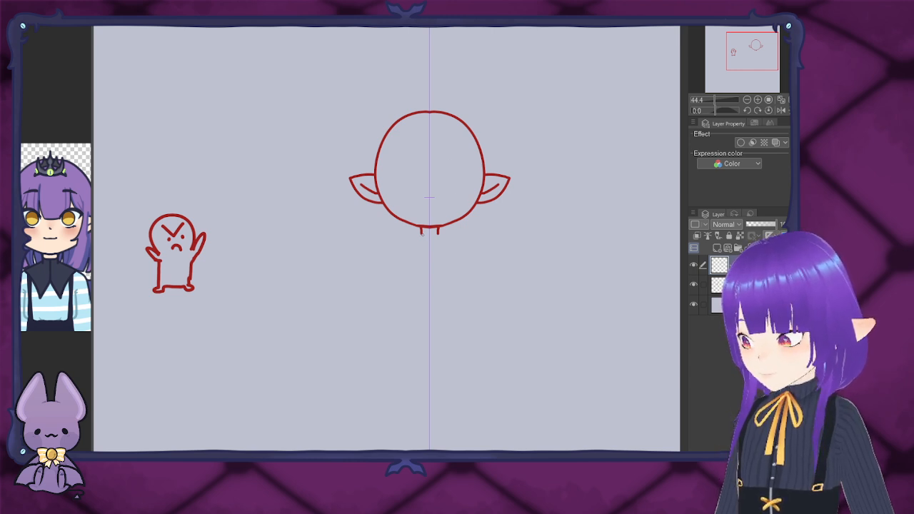
{"action": "mouse_move", "coordinate": [421, 230]}
{"action": "left_mouse_down"}
{"action": "mouse_move", "coordinate": [428, 238]}
{"action": "mouse_move", "coordinate": [437, 230]}
{"action": "left_mouse_up"}
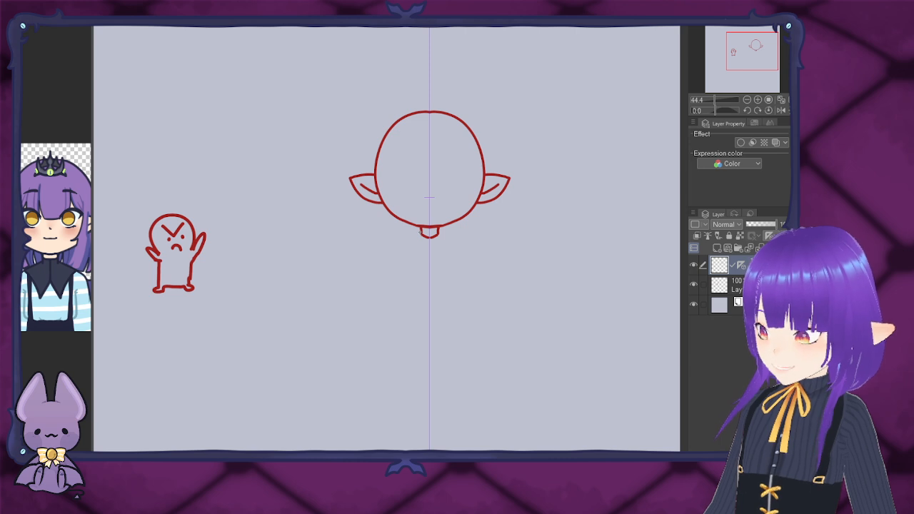
{"action": "left_click_drag", "start_coordinate": [440, 232], "coordinate": [457, 240]}
Step: Try drawing long torso side lines down from both shoulders, curving inward at the base
{"action": "mouse_move", "coordinate": [420, 233]}
{"action": "left_mouse_down"}
{"action": "mouse_move", "coordinate": [402, 240]}
{"action": "mouse_move", "coordinate": [403, 332]}
{"action": "left_mouse_up"}
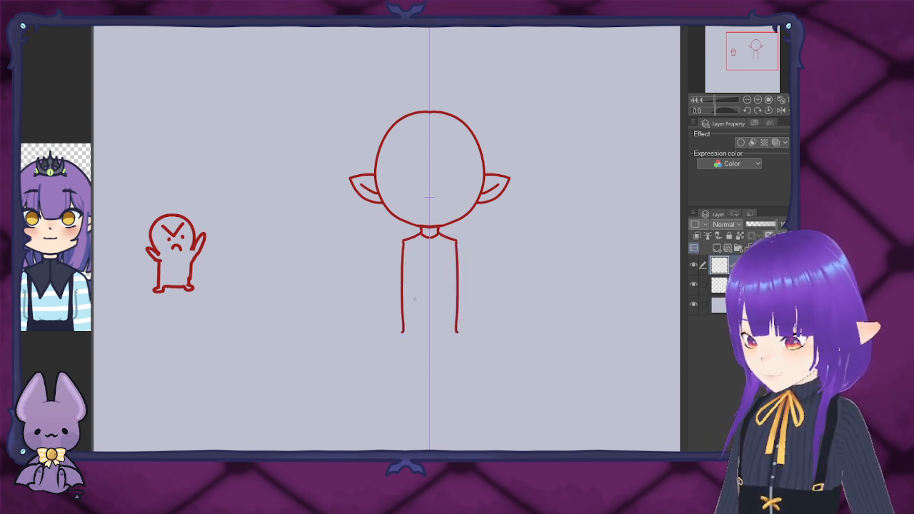
{"action": "key", "text": "ctrl+z"}
{"action": "left_click_drag", "start_coordinate": [401, 241], "coordinate": [395, 335]}
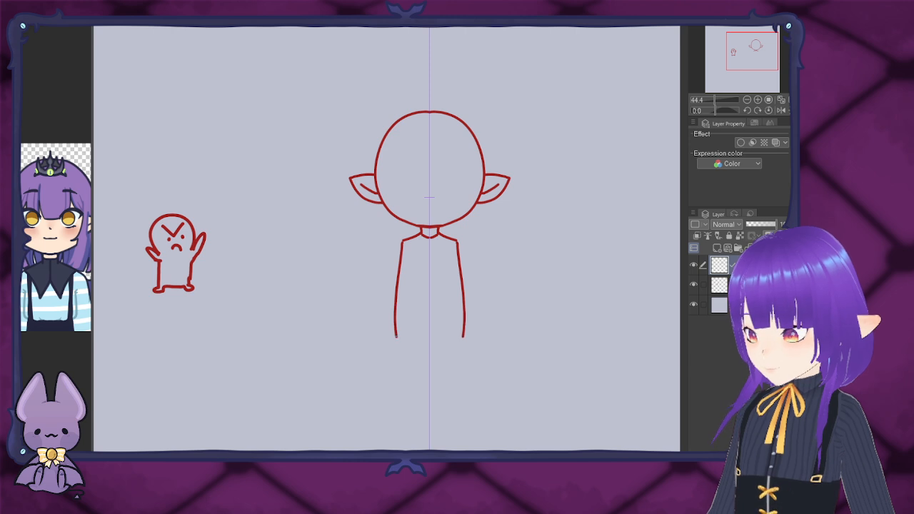
{"action": "key", "text": "ctrl+z"}
{"action": "mouse_move", "coordinate": [401, 241]}
{"action": "left_mouse_down"}
{"action": "mouse_move", "coordinate": [394, 340]}
{"action": "mouse_move", "coordinate": [428, 353]}
{"action": "left_mouse_up"}
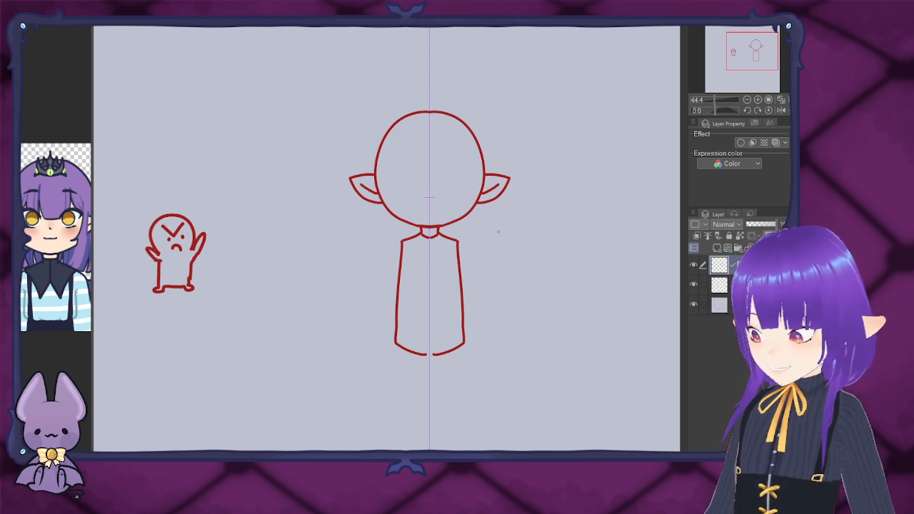
{"action": "key", "text": "ctrl+z"}
{"action": "left_click_drag", "start_coordinate": [457, 241], "coordinate": [450, 325]}
{"action": "key", "text": "ctrl+z"}
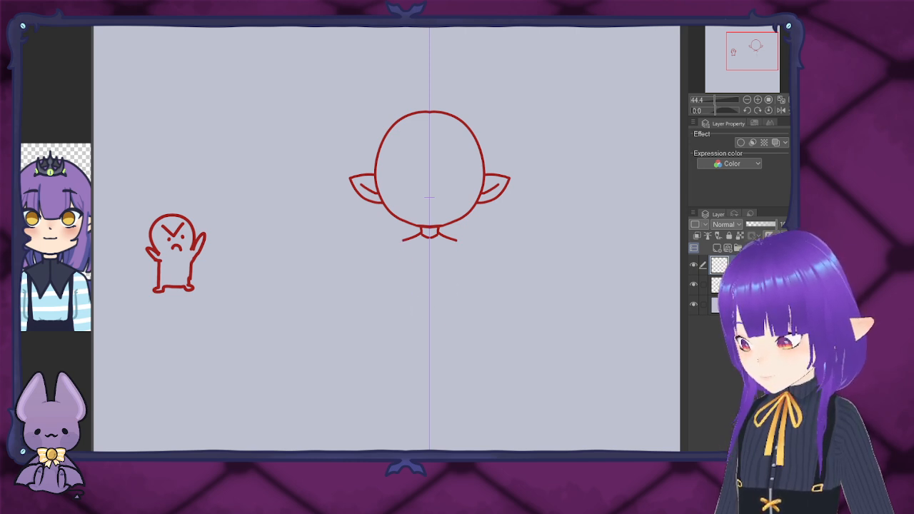
Step: Draw a short chest block below the shoulders, closed with a curved line, and add a narrow waist flaring into hips
{"action": "mouse_move", "coordinate": [401, 241]}
{"action": "left_mouse_down"}
{"action": "mouse_move", "coordinate": [402, 282]}
{"action": "mouse_move", "coordinate": [429, 293]}
{"action": "mouse_move", "coordinate": [406, 312]}
{"action": "left_mouse_up"}
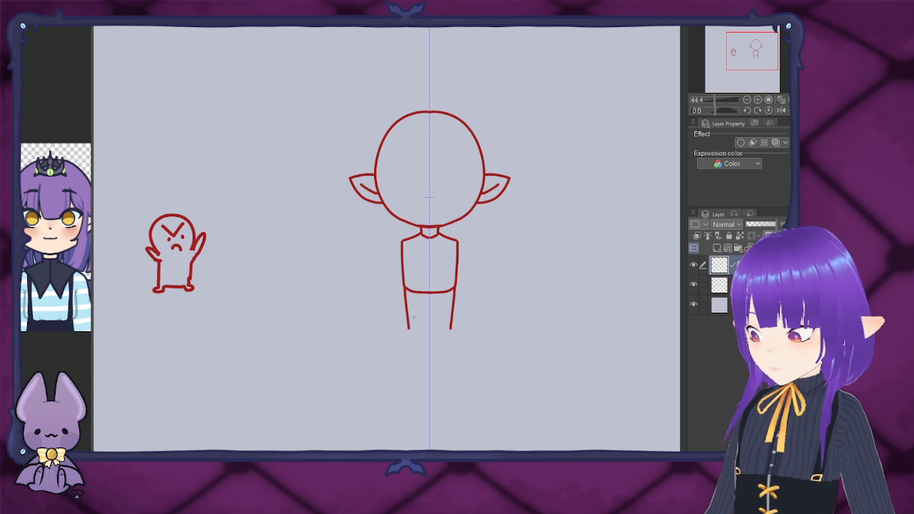
{"action": "key", "text": "ctrl+z"}
{"action": "left_click_drag", "start_coordinate": [403, 287], "coordinate": [404, 338]}
{"action": "key", "text": "ctrl+z"}
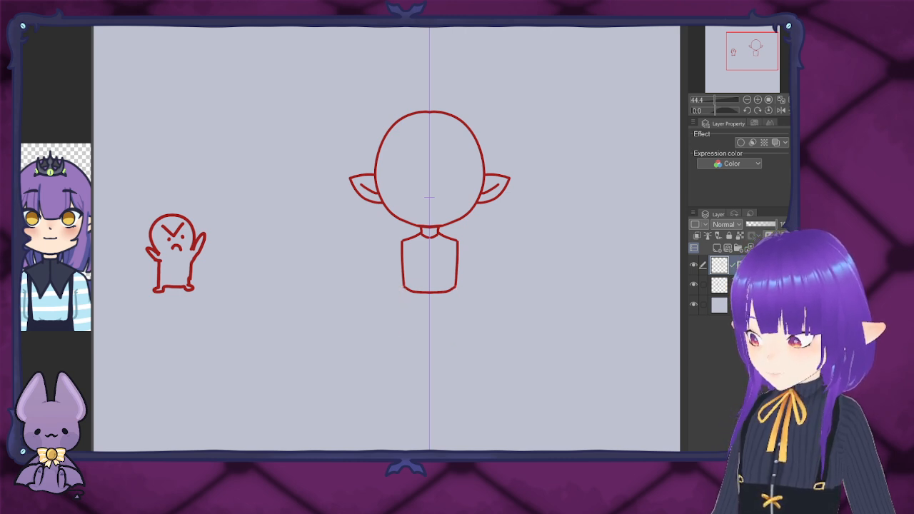
{"action": "left_click_drag", "start_coordinate": [404, 287], "coordinate": [404, 321]}
{"action": "key", "text": "ctrl+z"}
{"action": "mouse_move", "coordinate": [404, 286]}
{"action": "left_mouse_down"}
{"action": "mouse_move", "coordinate": [399, 328]}
{"action": "mouse_move", "coordinate": [426, 344]}
{"action": "mouse_move", "coordinate": [397, 326]}
{"action": "mouse_move", "coordinate": [399, 437]}
{"action": "left_mouse_up"}
{"action": "key", "text": "ctrl+z"}
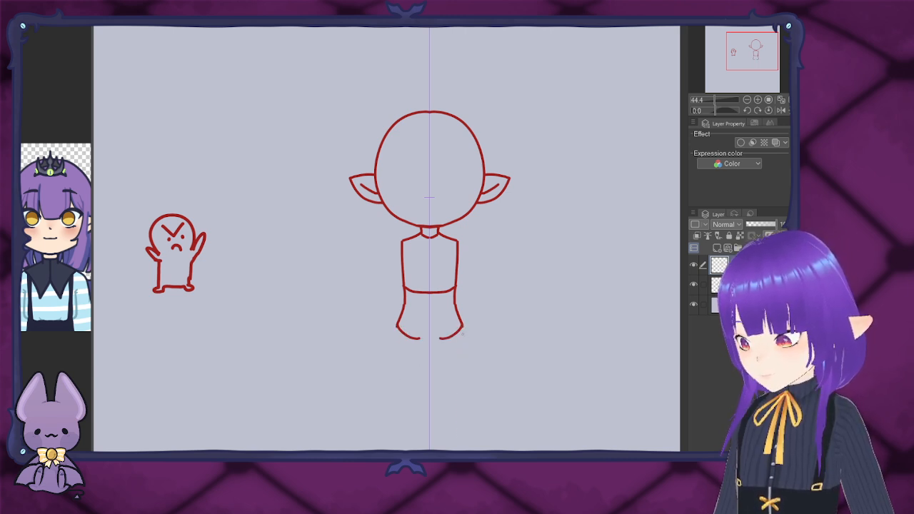
Step: Draw the outer leg lines tapering down from the hips, ending in small outward-pointing feet
{"action": "left_click_drag", "start_coordinate": [462, 327], "coordinate": [463, 418]}
{"action": "key", "text": "ctrl+z"}
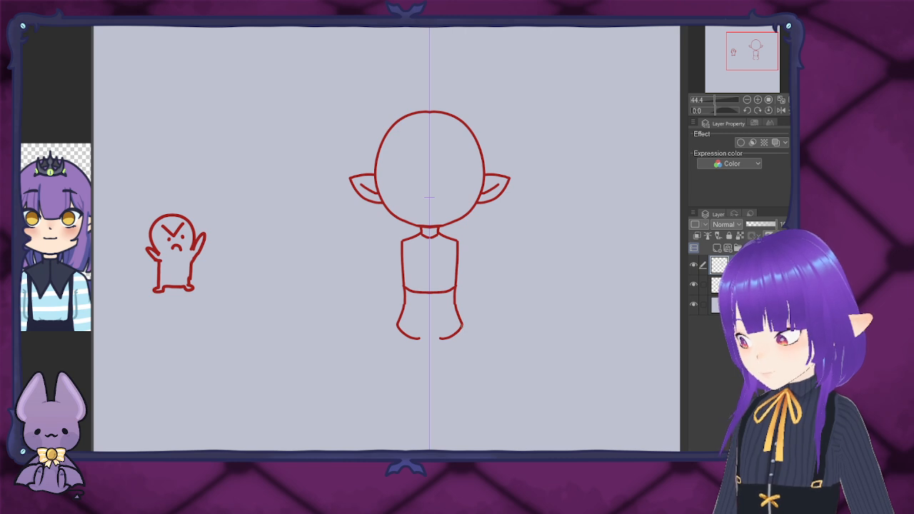
{"action": "mouse_move", "coordinate": [462, 327]}
{"action": "left_mouse_down"}
{"action": "mouse_move", "coordinate": [450, 427]}
{"action": "mouse_move", "coordinate": [472, 431]}
{"action": "left_mouse_up"}
{"action": "key", "text": "ctrl+z"}
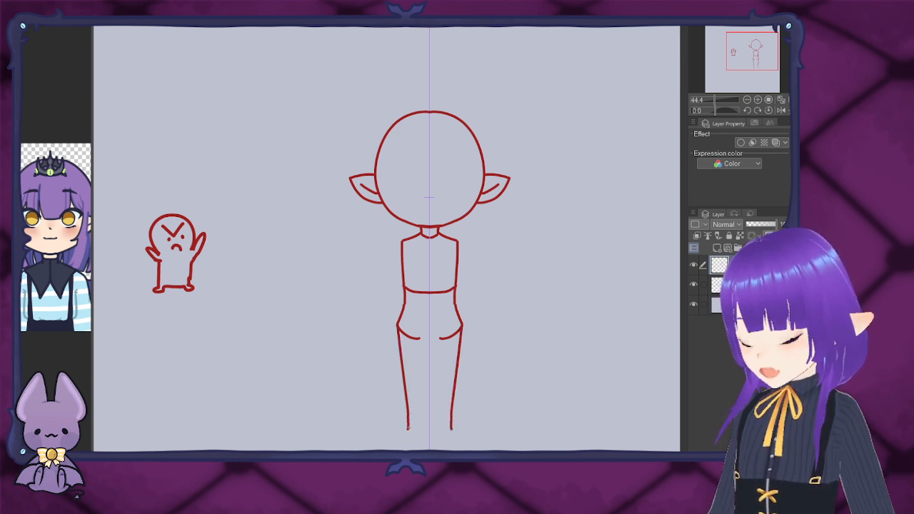
{"action": "mouse_move", "coordinate": [409, 428]}
{"action": "left_mouse_down"}
{"action": "mouse_move", "coordinate": [397, 438]}
{"action": "mouse_move", "coordinate": [418, 439]}
{"action": "mouse_move", "coordinate": [386, 440]}
{"action": "mouse_move", "coordinate": [416, 439]}
{"action": "left_mouse_up"}
{"action": "key", "text": "ctrl+z"}
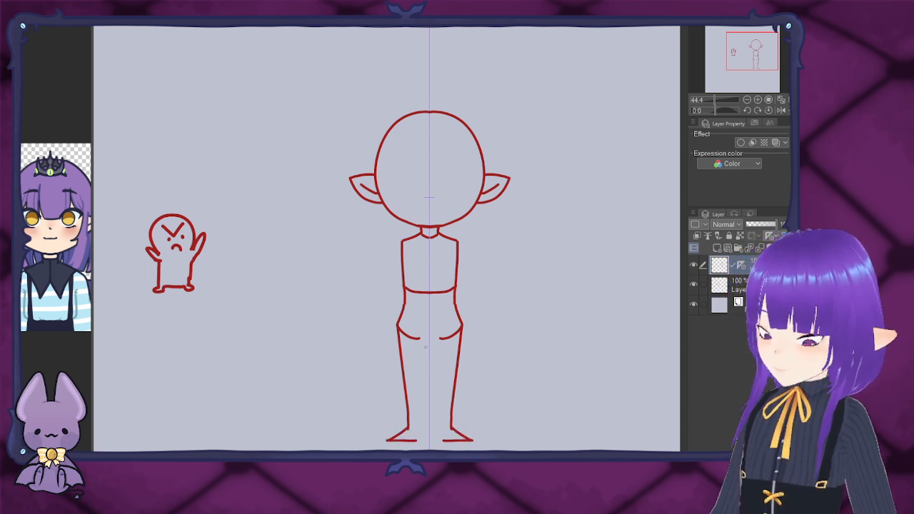
Step: Draw the inner leg lines from the crotch down to the feet, leaving a narrow gap between the legs
{"action": "left_click_drag", "start_coordinate": [425, 340], "coordinate": [423, 439]}
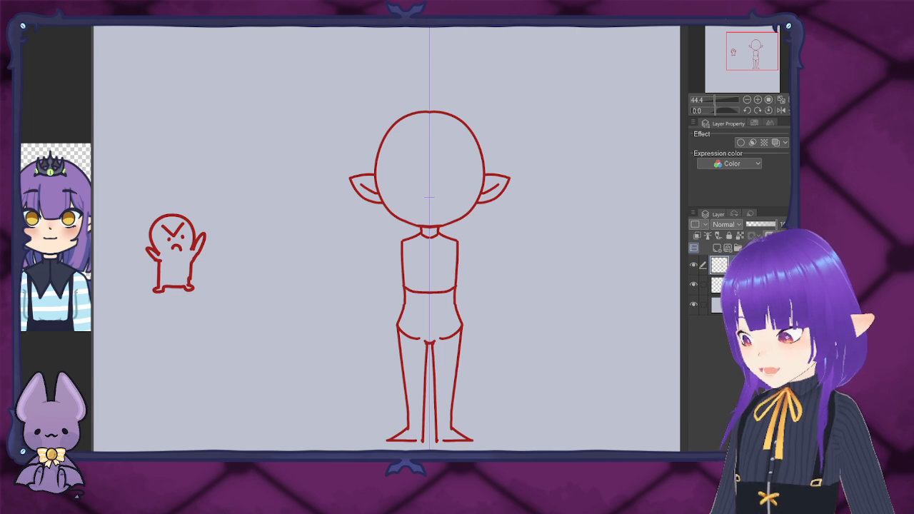
{"action": "key", "text": "ctrl+z"}
{"action": "left_click_drag", "start_coordinate": [427, 343], "coordinate": [424, 439]}
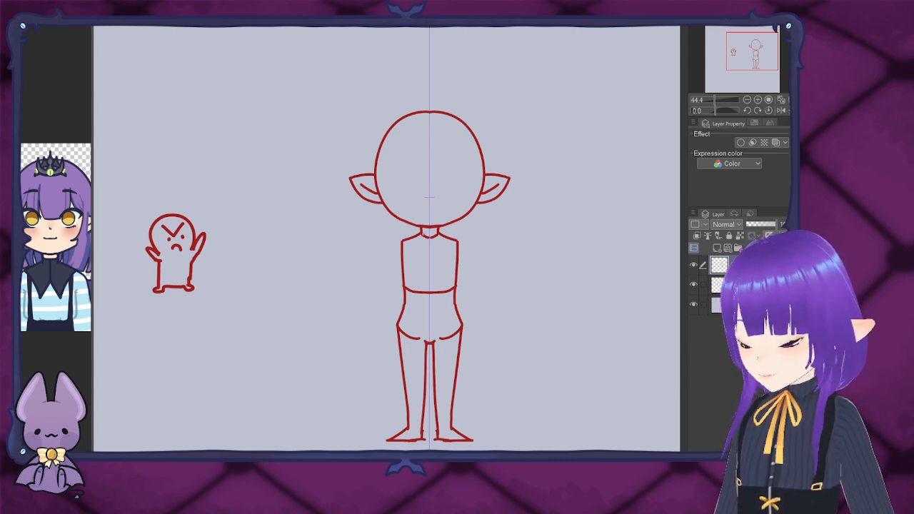
Step: Draw outstretched arms sloping down from the shoulders with round hands, joining the lower arm lines to the torso
{"action": "mouse_move", "coordinate": [412, 236]}
{"action": "left_mouse_down"}
{"action": "mouse_move", "coordinate": [307, 278]}
{"action": "mouse_move", "coordinate": [318, 285]}
{"action": "mouse_move", "coordinate": [397, 272]}
{"action": "left_mouse_up"}
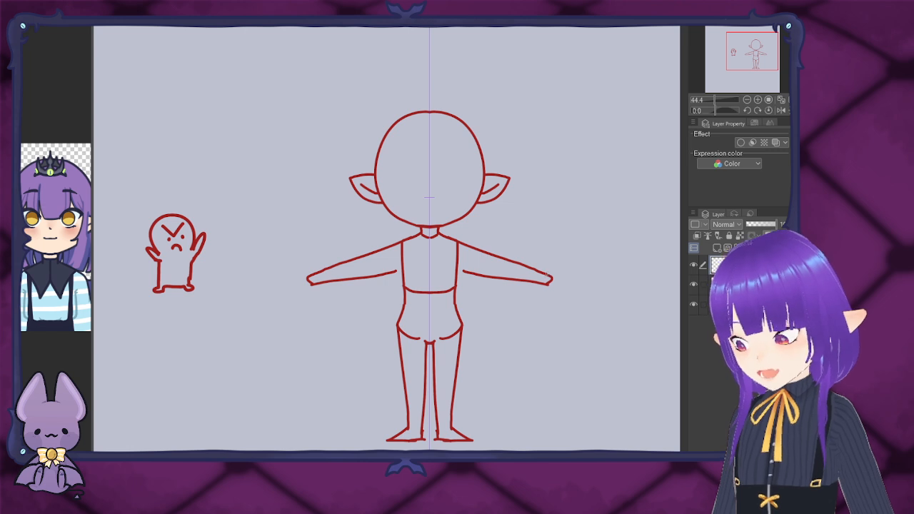
{"action": "mouse_move", "coordinate": [551, 271]}
{"action": "left_mouse_down"}
{"action": "mouse_move", "coordinate": [537, 297]}
{"action": "mouse_move", "coordinate": [538, 266]}
{"action": "mouse_move", "coordinate": [557, 277]}
{"action": "mouse_move", "coordinate": [538, 292]}
{"action": "mouse_move", "coordinate": [531, 279]}
{"action": "mouse_move", "coordinate": [541, 292]}
{"action": "left_mouse_up"}
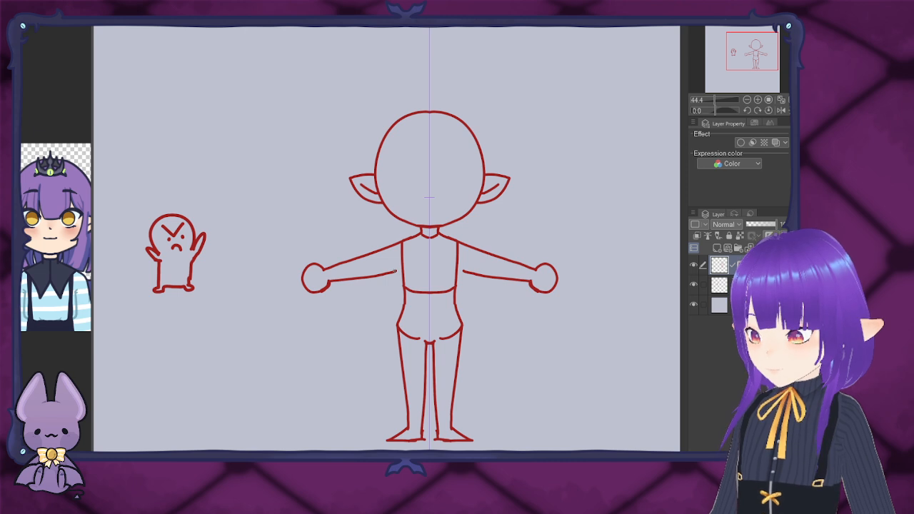
{"action": "left_click_drag", "start_coordinate": [394, 271], "coordinate": [400, 269]}
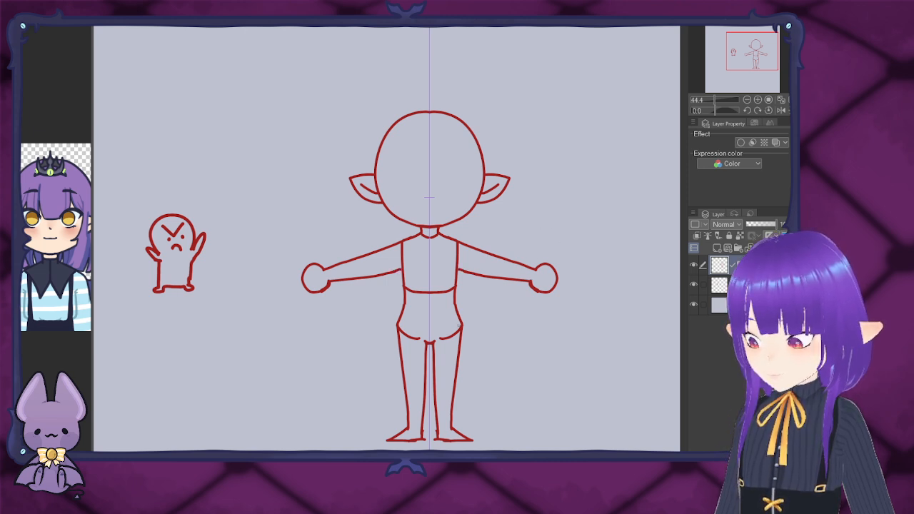
Step: Erase the curved chest and hip construction lines inside the body and round off the sharp hip corners
{"action": "left_click_drag", "start_coordinate": [426, 333], "coordinate": [404, 328]}
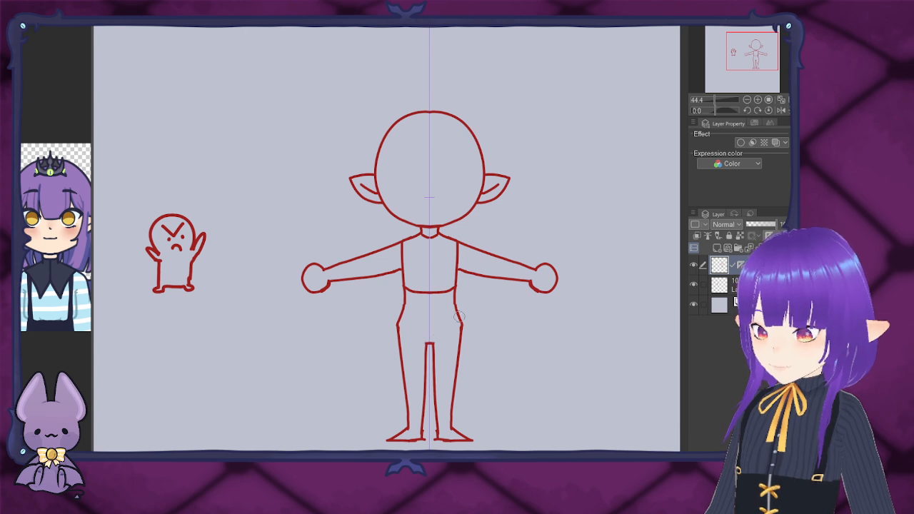
{"action": "key", "text": "e"}
{"action": "mouse_move", "coordinate": [415, 287]}
{"action": "left_mouse_down"}
{"action": "mouse_move", "coordinate": [424, 281]}
{"action": "mouse_move", "coordinate": [424, 292]}
{"action": "mouse_move", "coordinate": [411, 283]}
{"action": "left_mouse_up"}
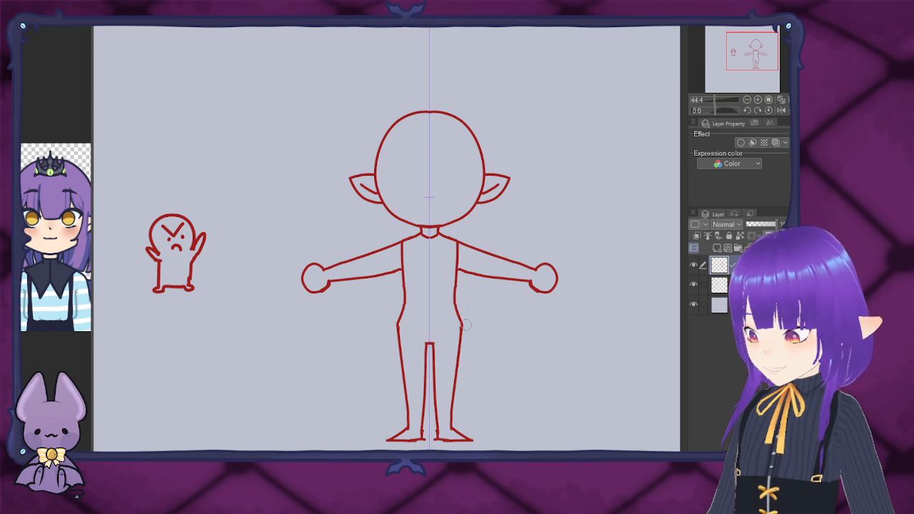
{"action": "left_click_drag", "start_coordinate": [463, 320], "coordinate": [461, 332]}
{"action": "key", "text": "p"}
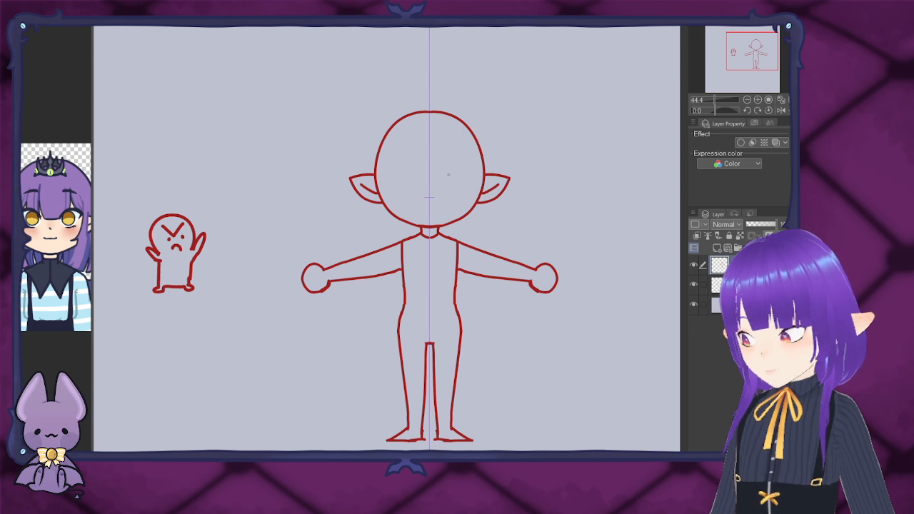
Step: Draw the face with arched upper lids, filled oval eyes, short eyebrows and a wavy mouth
{"action": "mouse_move", "coordinate": [414, 173]}
{"action": "left_mouse_down"}
{"action": "mouse_move", "coordinate": [390, 174]}
{"action": "mouse_move", "coordinate": [461, 167]}
{"action": "mouse_move", "coordinate": [468, 182]}
{"action": "left_mouse_up"}
{"action": "key", "text": "ctrl+z"}
{"action": "mouse_move", "coordinate": [404, 188]}
{"action": "left_mouse_down"}
{"action": "mouse_move", "coordinate": [408, 172]}
{"action": "mouse_move", "coordinate": [407, 191]}
{"action": "left_mouse_up"}
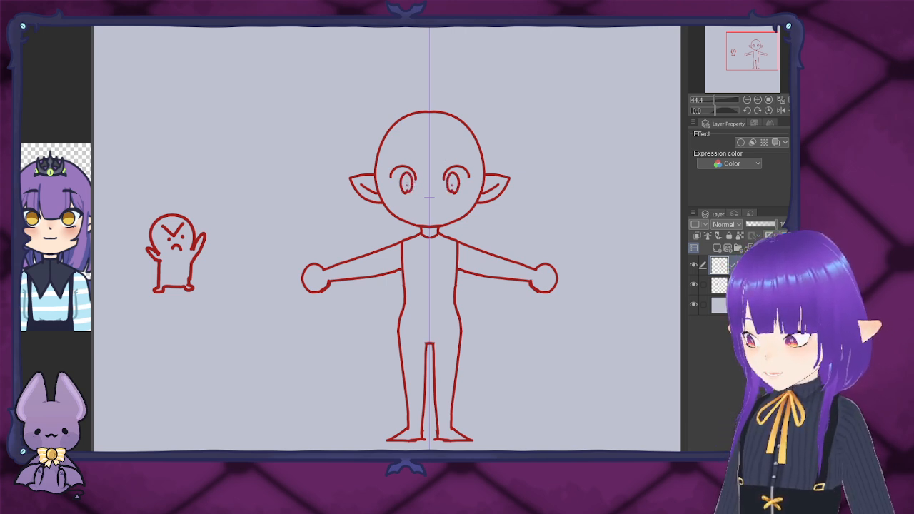
{"action": "left_click_drag", "start_coordinate": [406, 184], "coordinate": [407, 184]}
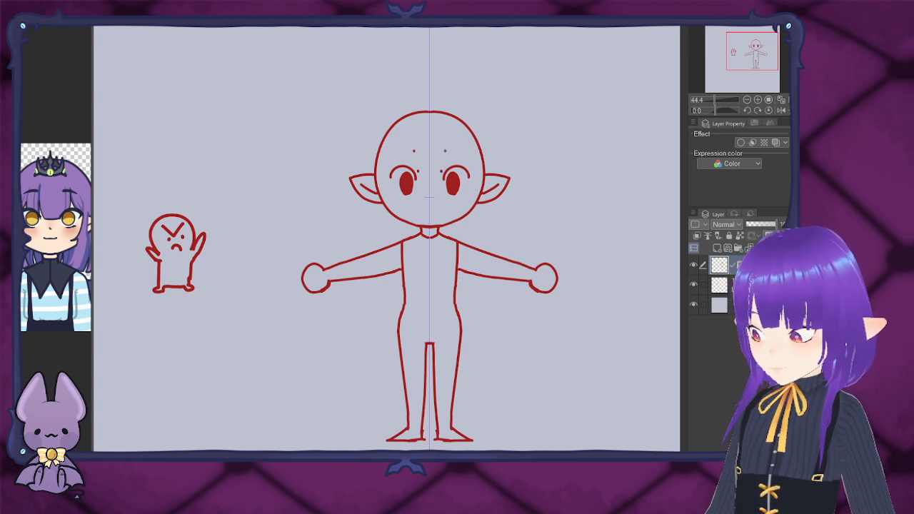
{"action": "left_click_drag", "start_coordinate": [444, 151], "coordinate": [455, 151]}
{"action": "left_click_drag", "start_coordinate": [404, 151], "coordinate": [415, 150]}
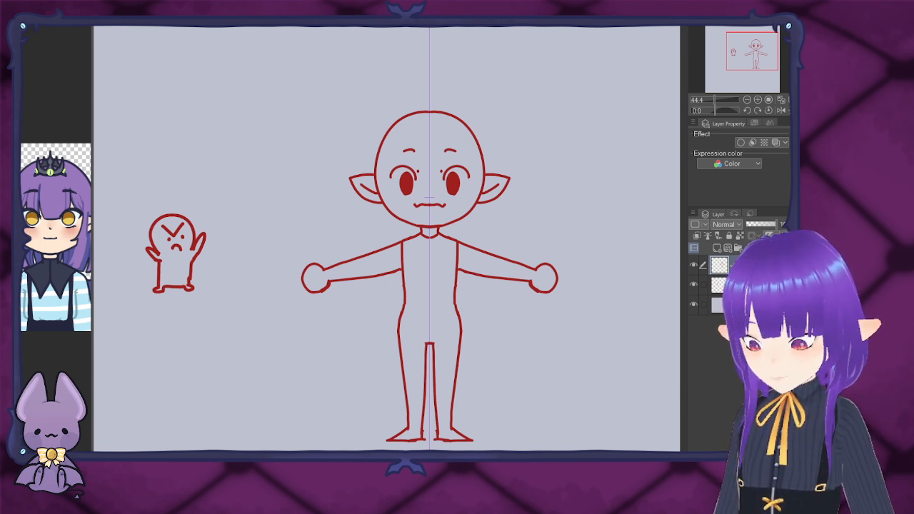
Step: Delete the symmetry ruler and move the chibi figure up toward the right edge of the canvas
{"action": "key", "text": "Delete"}
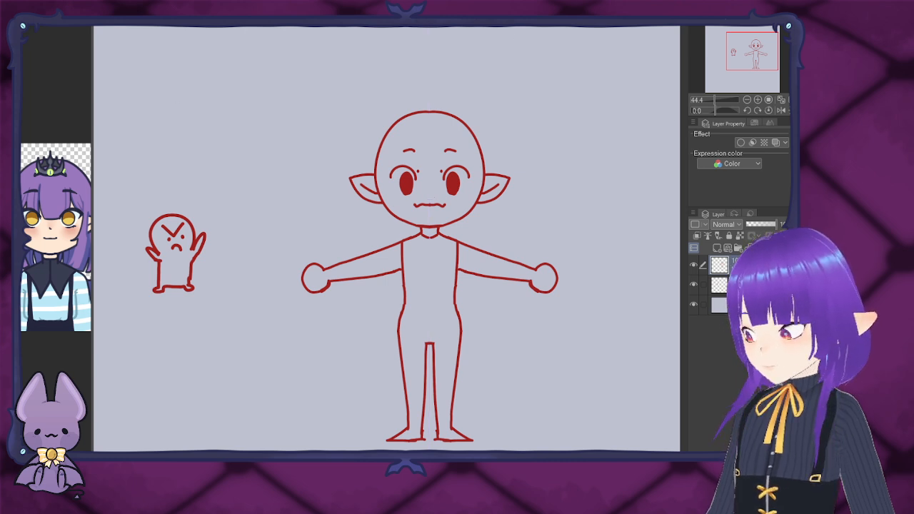
{"action": "left_click_drag", "start_coordinate": [428, 285], "coordinate": [548, 200]}
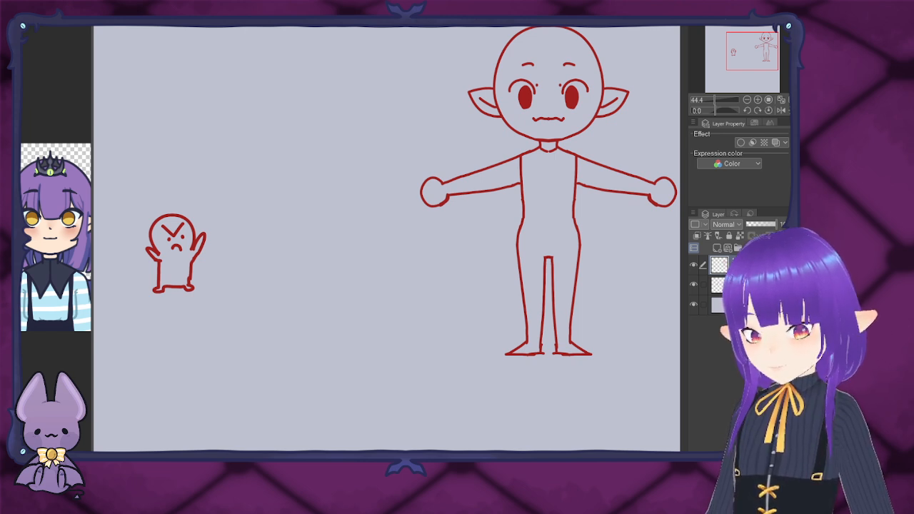
Step: Delete the layer with the small angry figure and move the chibi figure across to the canvas's left side
{"action": "key", "text": "Delete"}
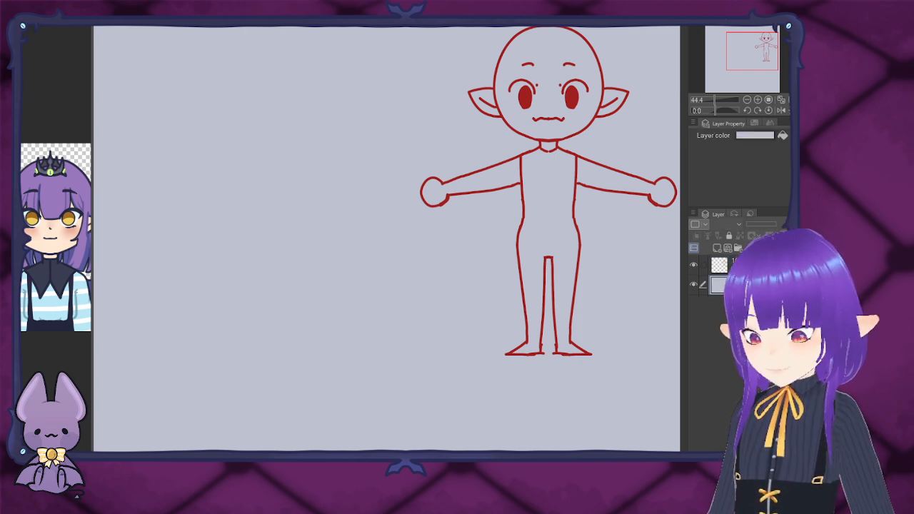
{"action": "left_click", "coordinate": [746, 265]}
{"action": "left_click_drag", "start_coordinate": [548, 214], "coordinate": [166, 217]}
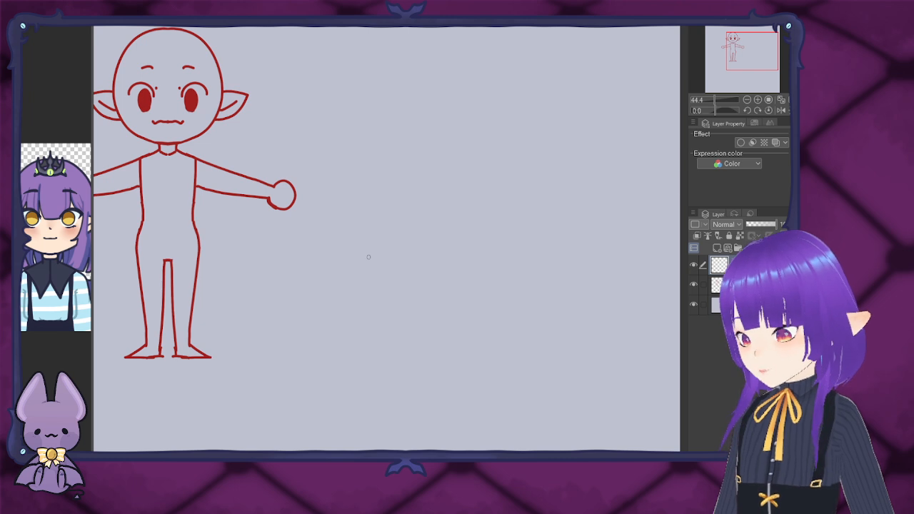
Step: Try long, slightly curved gesture lines on a new layer in the empty area beside the chibi
{"action": "mouse_move", "coordinate": [373, 263]}
{"action": "left_mouse_down"}
{"action": "mouse_move", "coordinate": [401, 382]}
{"action": "mouse_move", "coordinate": [445, 275]}
{"action": "mouse_move", "coordinate": [513, 291]}
{"action": "left_mouse_up"}
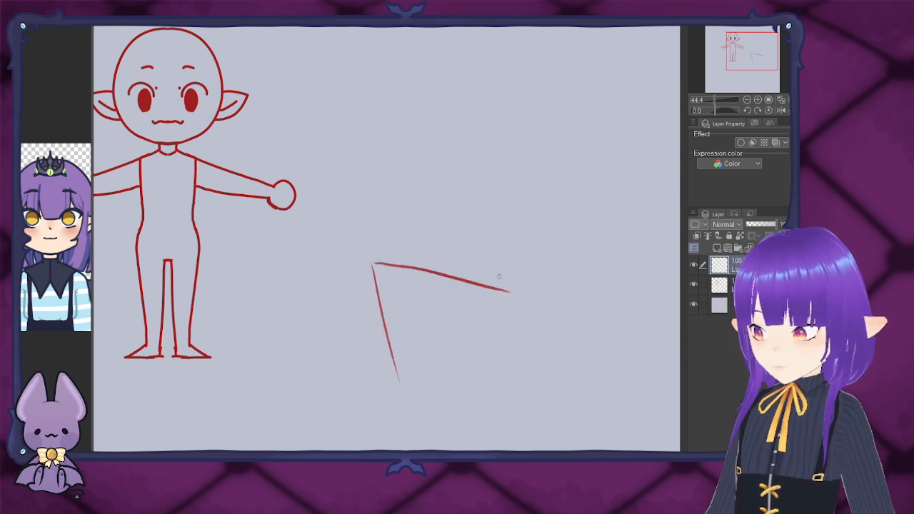
{"action": "key", "text": "ctrl+z"}
{"action": "key", "text": "ctrl+z"}
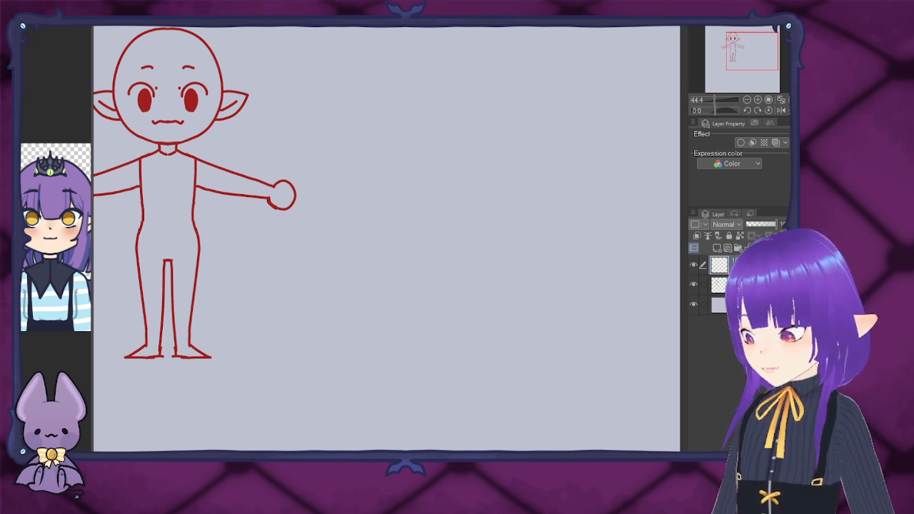
{"action": "left_click_drag", "start_coordinate": [398, 59], "coordinate": [361, 382]}
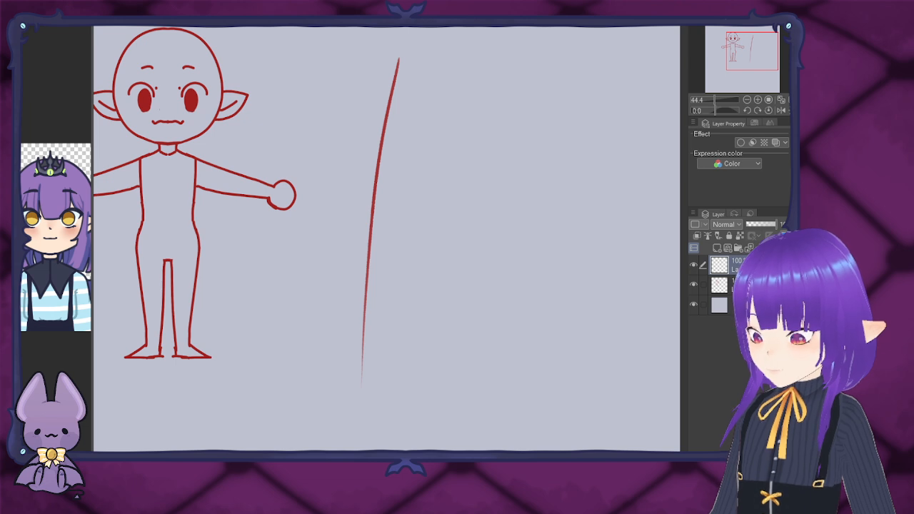
{"action": "key", "text": "ctrl+z"}
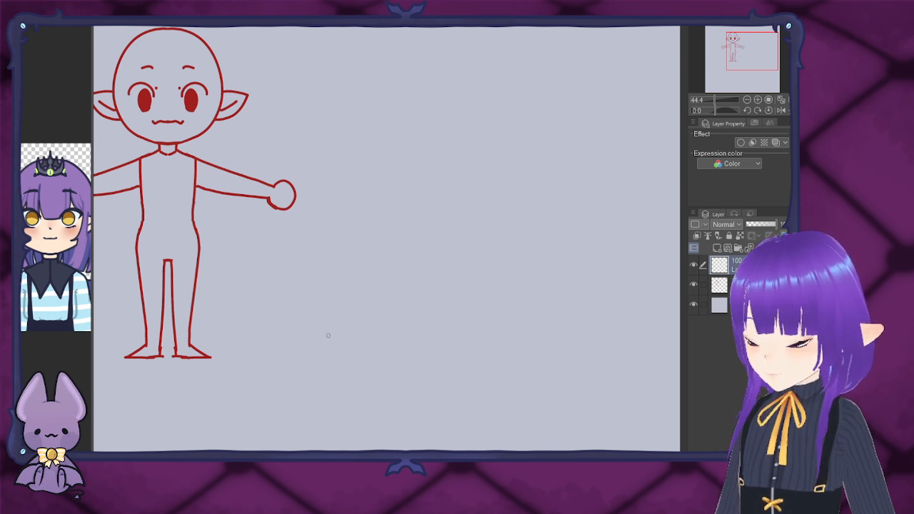
{"action": "left_click_drag", "start_coordinate": [329, 350], "coordinate": [384, 87]}
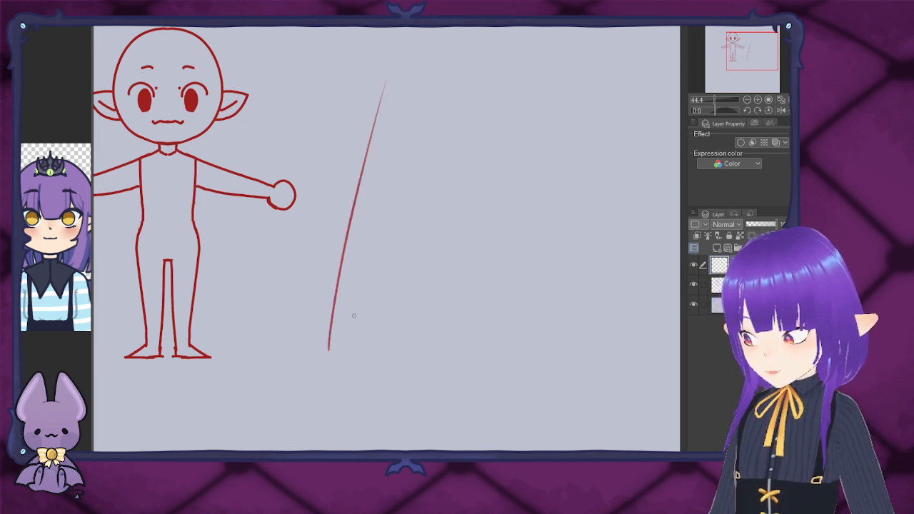
{"action": "key", "text": "ctrl+z"}
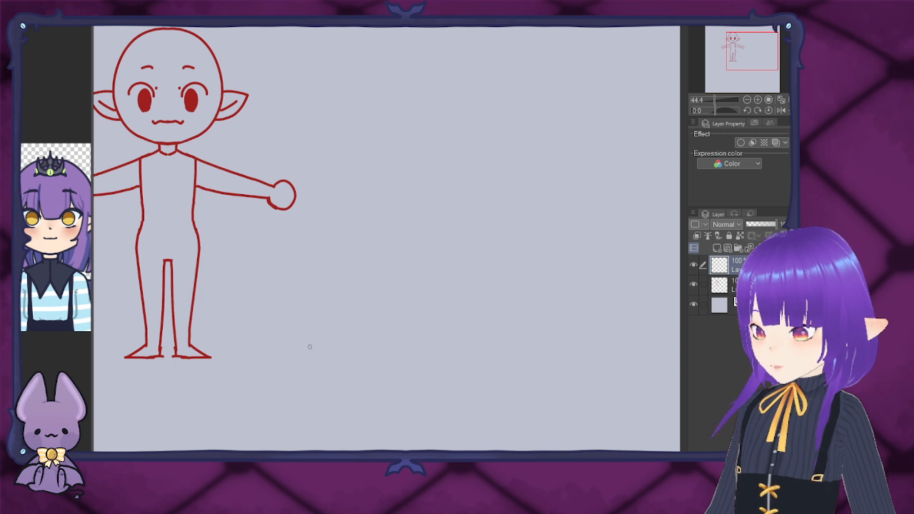
{"action": "left_click_drag", "start_coordinate": [334, 393], "coordinate": [397, 67]}
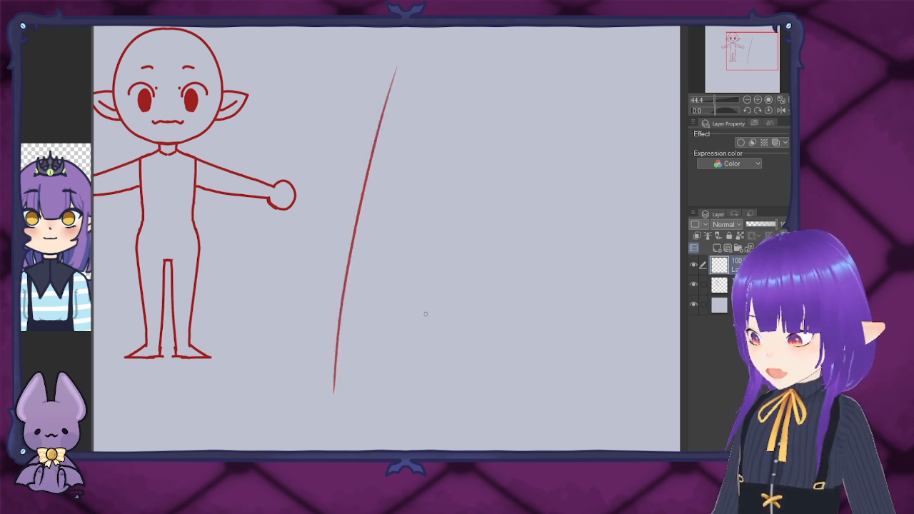
{"action": "key", "text": "ctrl+z"}
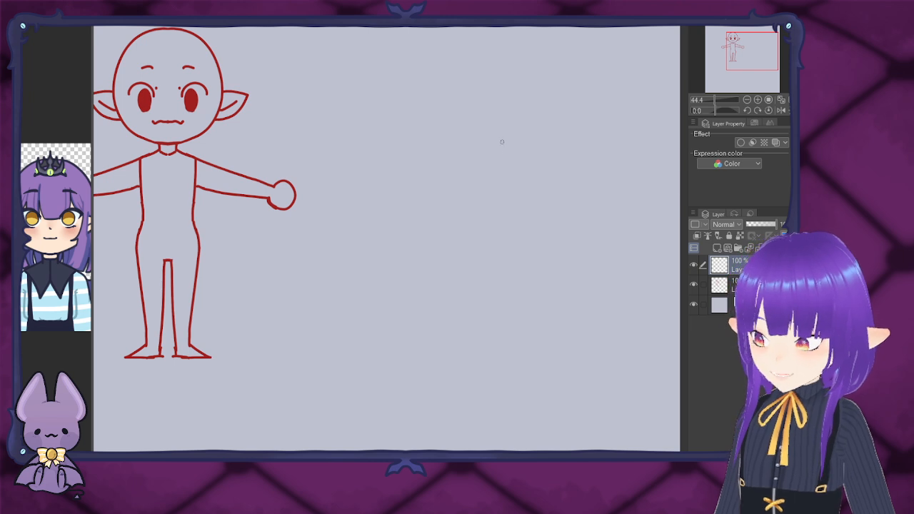
Step: Sketch a loose rounded head circle in the empty area beside the chibi
{"action": "mouse_move", "coordinate": [488, 238]}
{"action": "left_mouse_down"}
{"action": "mouse_move", "coordinate": [546, 147]}
{"action": "mouse_move", "coordinate": [422, 222]}
{"action": "left_mouse_up"}
{"action": "key", "text": "ctrl+z"}
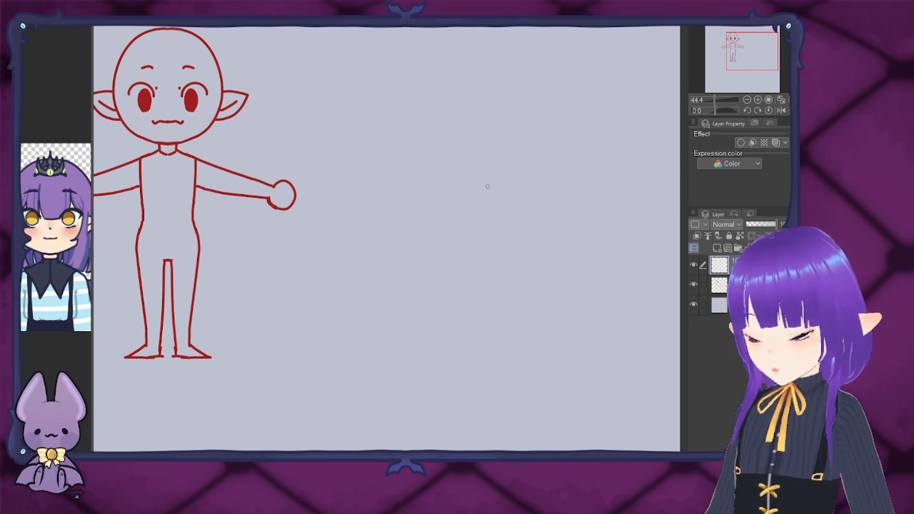
{"action": "mouse_move", "coordinate": [478, 250]}
{"action": "left_mouse_down"}
{"action": "mouse_move", "coordinate": [503, 249]}
{"action": "mouse_move", "coordinate": [447, 232]}
{"action": "left_mouse_up"}
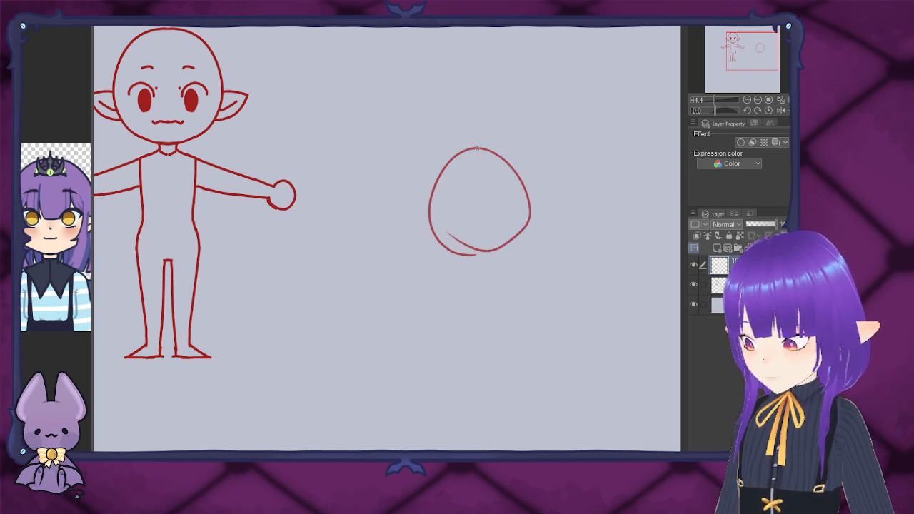
Step: Add a curved vertical face guideline to the head circle and sketch the cheek and chin line beneath it
{"action": "mouse_move", "coordinate": [477, 148]}
{"action": "left_mouse_down"}
{"action": "mouse_move", "coordinate": [468, 253]}
{"action": "mouse_move", "coordinate": [512, 245]}
{"action": "left_mouse_up"}
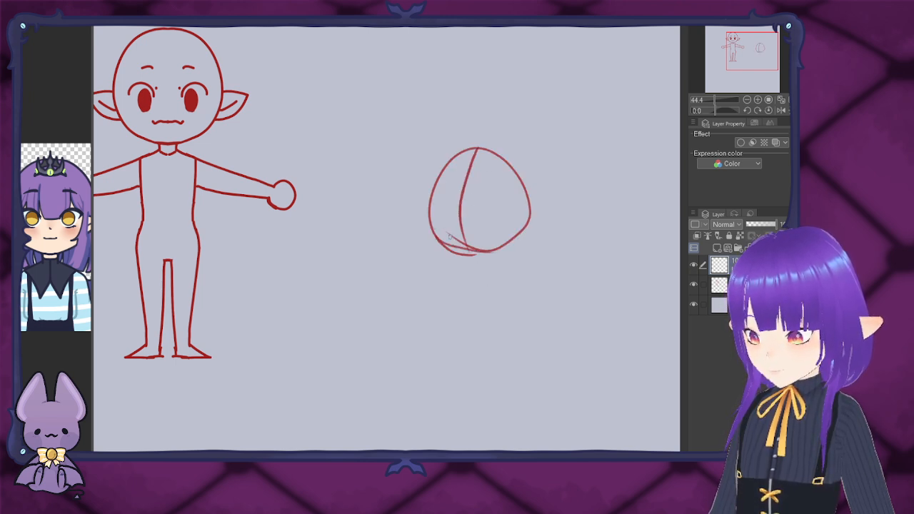
{"action": "left_click_drag", "start_coordinate": [439, 177], "coordinate": [430, 250]}
{"action": "left_click_drag", "start_coordinate": [431, 203], "coordinate": [446, 271]}
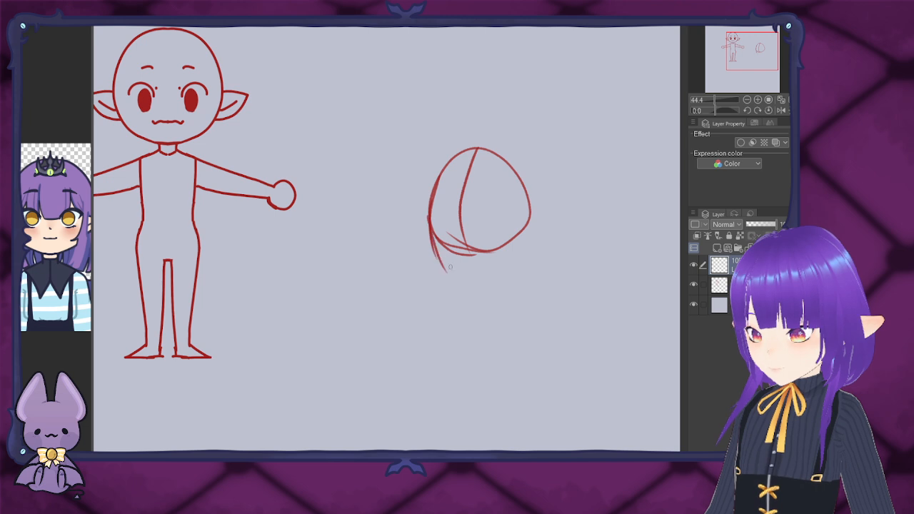
{"action": "mouse_move", "coordinate": [432, 234]}
{"action": "left_mouse_down"}
{"action": "mouse_move", "coordinate": [453, 277]}
{"action": "mouse_move", "coordinate": [478, 288]}
{"action": "mouse_move", "coordinate": [510, 271]}
{"action": "left_mouse_up"}
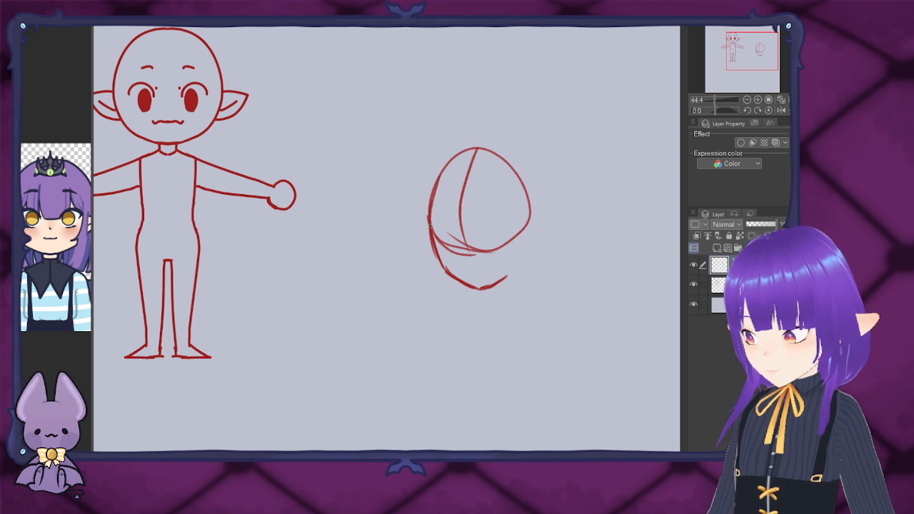
Step: Outline the crown and the other cheek down to the chin, and add a side-plane curve inside the head
{"action": "mouse_move", "coordinate": [430, 225]}
{"action": "left_mouse_down"}
{"action": "mouse_move", "coordinate": [431, 197]}
{"action": "mouse_move", "coordinate": [470, 159]}
{"action": "mouse_move", "coordinate": [442, 172]}
{"action": "mouse_move", "coordinate": [464, 157]}
{"action": "left_mouse_up"}
{"action": "mouse_move", "coordinate": [431, 192]}
{"action": "left_mouse_down"}
{"action": "mouse_move", "coordinate": [491, 152]}
{"action": "mouse_move", "coordinate": [522, 167]}
{"action": "mouse_move", "coordinate": [530, 194]}
{"action": "left_mouse_up"}
{"action": "mouse_move", "coordinate": [492, 152]}
{"action": "left_mouse_down"}
{"action": "mouse_move", "coordinate": [528, 185]}
{"action": "mouse_move", "coordinate": [535, 215]}
{"action": "left_mouse_up"}
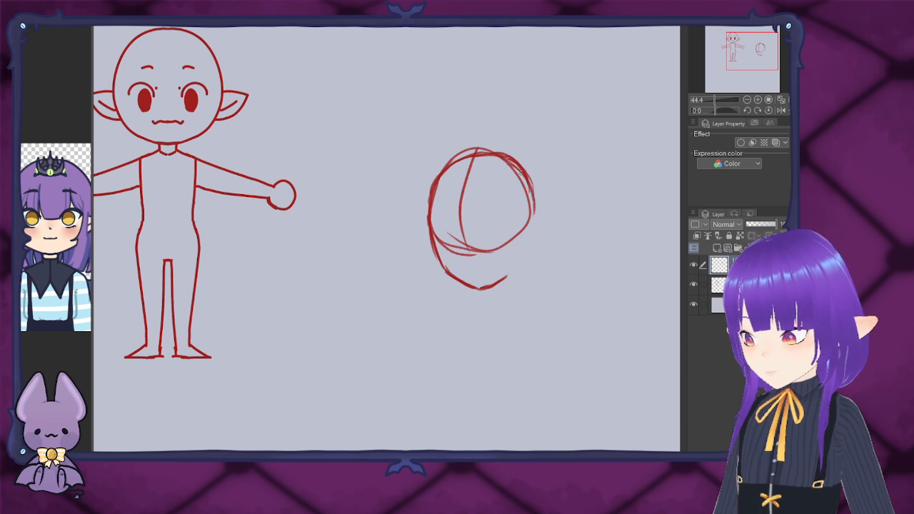
{"action": "left_click_drag", "start_coordinate": [528, 175], "coordinate": [535, 235]}
{"action": "left_click_drag", "start_coordinate": [536, 191], "coordinate": [512, 274]}
{"action": "mouse_move", "coordinate": [530, 244]}
{"action": "left_mouse_down"}
{"action": "mouse_move", "coordinate": [503, 284]}
{"action": "mouse_move", "coordinate": [490, 285]}
{"action": "left_mouse_up"}
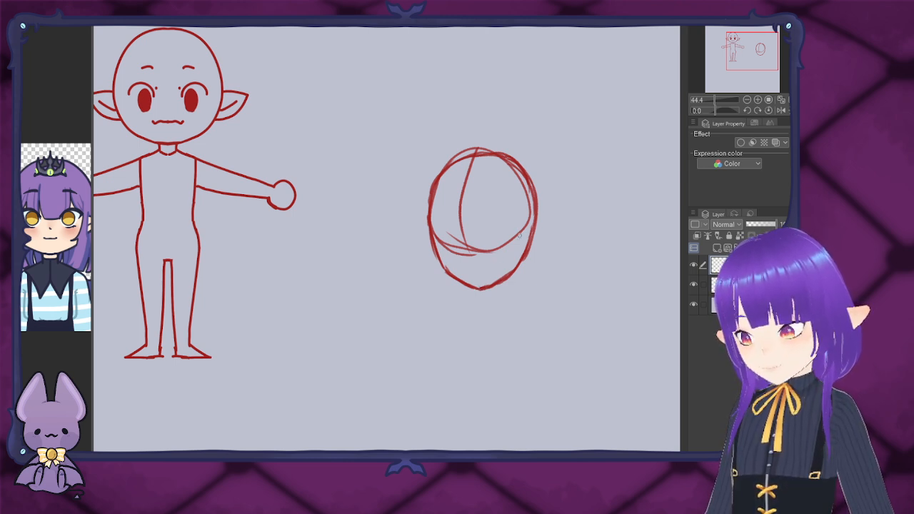
{"action": "left_click_drag", "start_coordinate": [477, 288], "coordinate": [505, 275]}
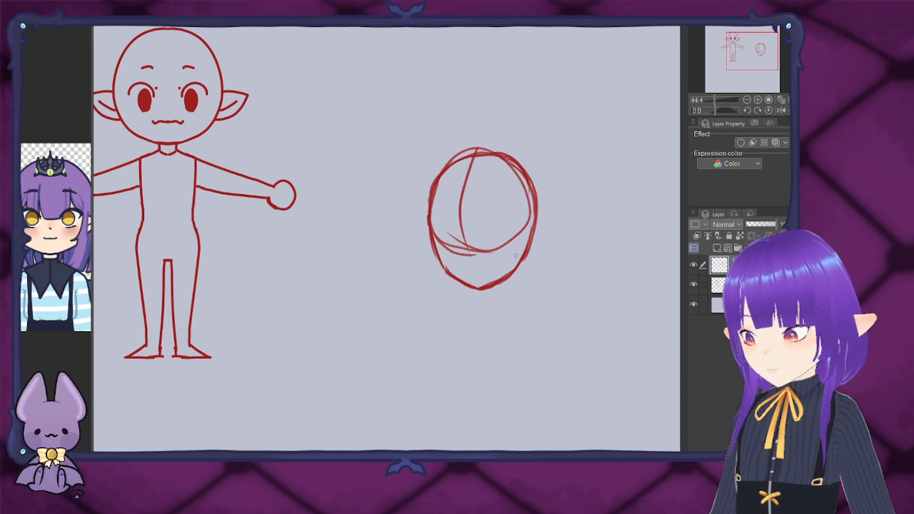
{"action": "left_click_drag", "start_coordinate": [524, 180], "coordinate": [525, 259]}
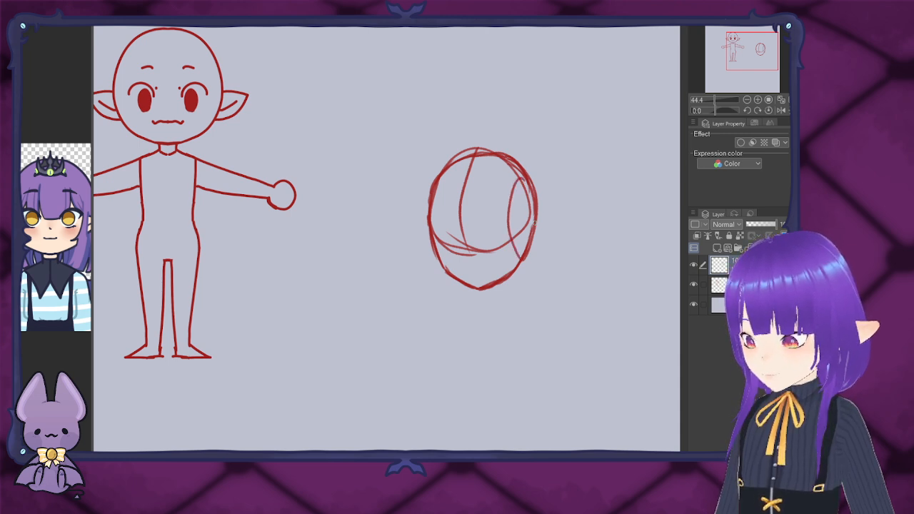
{"action": "mouse_move", "coordinate": [490, 162]}
{"action": "left_mouse_down"}
{"action": "mouse_move", "coordinate": [525, 219]}
{"action": "mouse_move", "coordinate": [518, 258]}
{"action": "left_mouse_up"}
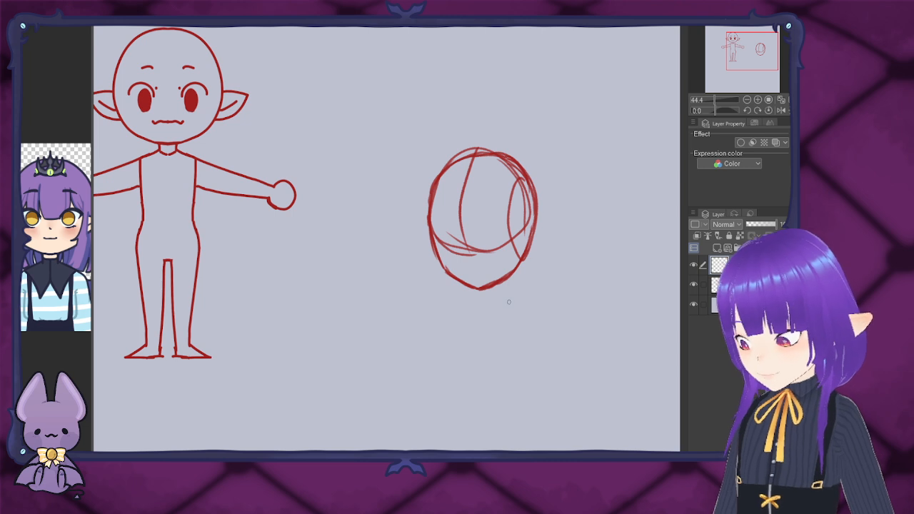
Step: Clear the head sketch from the layer, draw a larger rounded head circle and add a cheek and chin line below it
{"action": "key", "text": "Delete"}
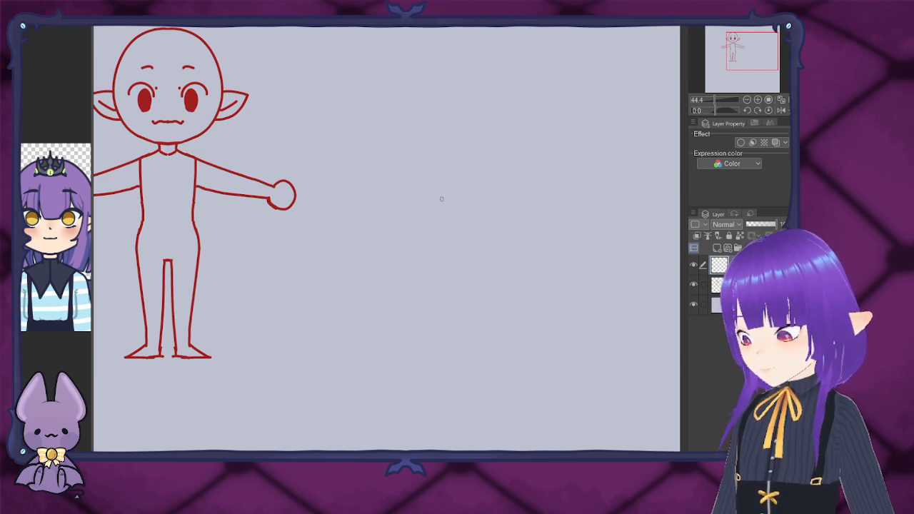
{"action": "mouse_move", "coordinate": [464, 248]}
{"action": "left_mouse_down"}
{"action": "mouse_move", "coordinate": [452, 249]}
{"action": "mouse_move", "coordinate": [534, 209]}
{"action": "mouse_move", "coordinate": [444, 247]}
{"action": "left_mouse_up"}
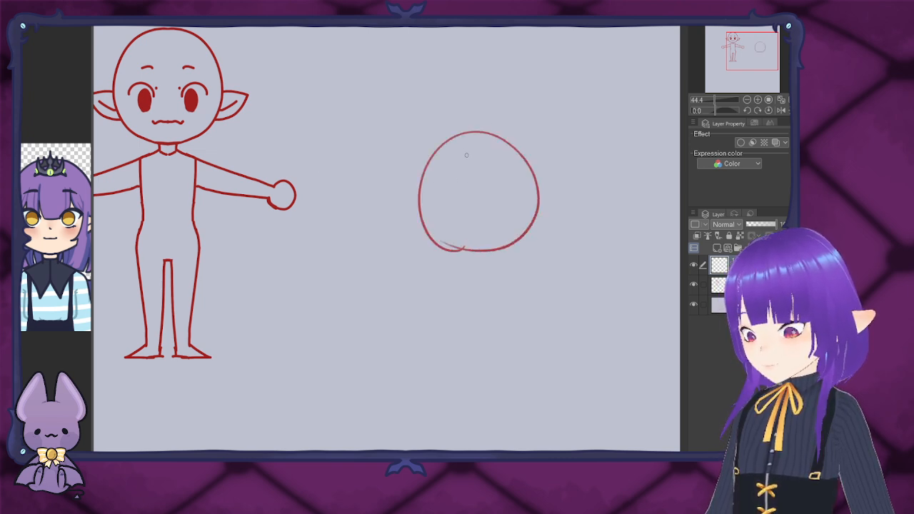
{"action": "mouse_move", "coordinate": [451, 137]}
{"action": "left_mouse_down"}
{"action": "mouse_move", "coordinate": [417, 207]}
{"action": "mouse_move", "coordinate": [431, 224]}
{"action": "mouse_move", "coordinate": [419, 195]}
{"action": "mouse_move", "coordinate": [438, 251]}
{"action": "mouse_move", "coordinate": [425, 233]}
{"action": "mouse_move", "coordinate": [426, 257]}
{"action": "mouse_move", "coordinate": [455, 286]}
{"action": "mouse_move", "coordinate": [504, 288]}
{"action": "left_mouse_up"}
{"action": "left_click_drag", "start_coordinate": [442, 276], "coordinate": [485, 289]}
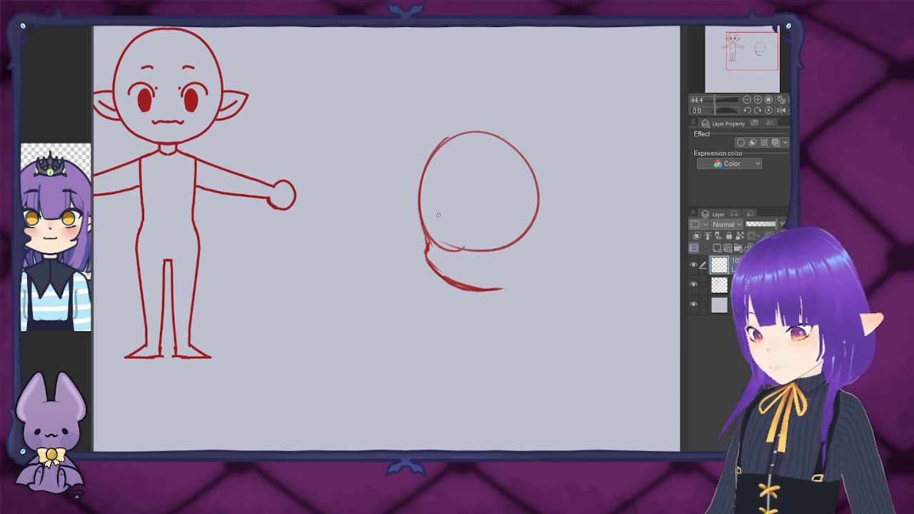
Step: Build up the outer head contour with overlapping strokes over the crown and around the far side to the chin
{"action": "mouse_move", "coordinate": [431, 241]}
{"action": "left_mouse_down"}
{"action": "mouse_move", "coordinate": [421, 204]}
{"action": "mouse_move", "coordinate": [444, 150]}
{"action": "left_mouse_up"}
{"action": "mouse_move", "coordinate": [418, 220]}
{"action": "left_mouse_down"}
{"action": "mouse_move", "coordinate": [457, 139]}
{"action": "mouse_move", "coordinate": [477, 138]}
{"action": "left_mouse_up"}
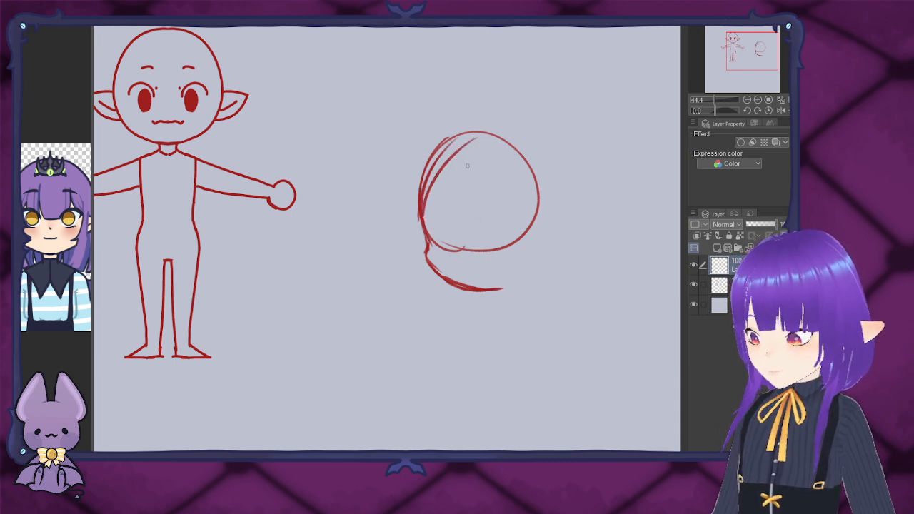
{"action": "left_click_drag", "start_coordinate": [434, 175], "coordinate": [504, 137]}
{"action": "left_click_drag", "start_coordinate": [452, 150], "coordinate": [531, 150]}
{"action": "mouse_move", "coordinate": [480, 136]}
{"action": "left_mouse_down"}
{"action": "mouse_move", "coordinate": [531, 156]}
{"action": "mouse_move", "coordinate": [547, 175]}
{"action": "left_mouse_up"}
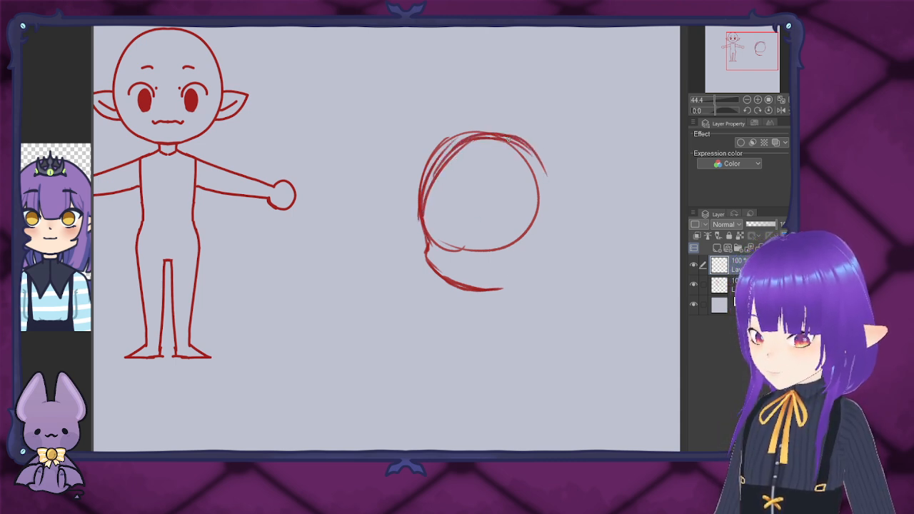
{"action": "mouse_move", "coordinate": [508, 140]}
{"action": "left_mouse_down"}
{"action": "mouse_move", "coordinate": [549, 193]}
{"action": "mouse_move", "coordinate": [551, 233]}
{"action": "left_mouse_up"}
{"action": "mouse_move", "coordinate": [549, 200]}
{"action": "left_mouse_down"}
{"action": "mouse_move", "coordinate": [530, 240]}
{"action": "mouse_move", "coordinate": [529, 271]}
{"action": "mouse_move", "coordinate": [543, 257]}
{"action": "mouse_move", "coordinate": [519, 280]}
{"action": "mouse_move", "coordinate": [497, 291]}
{"action": "left_mouse_up"}
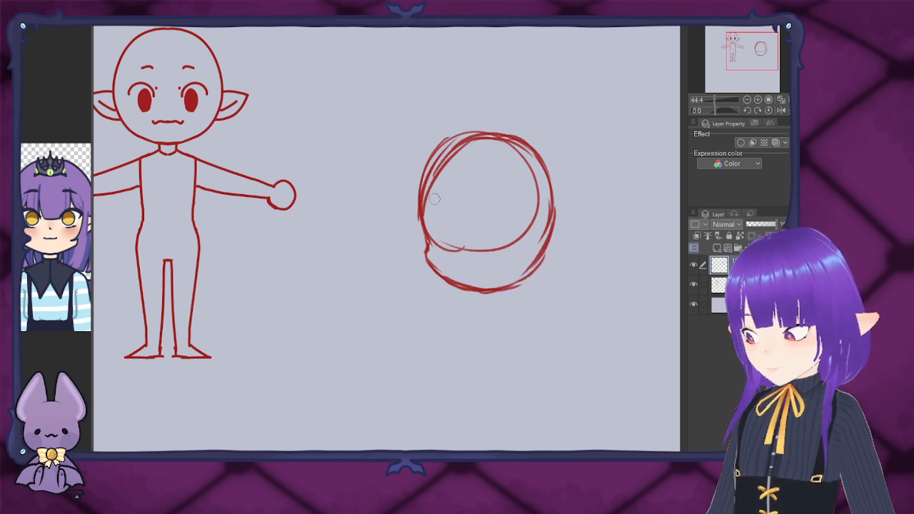
Step: Erase the stray strokes beside the crown and the inner construction circle, keeping only the outer head outline
{"action": "left_click_drag", "start_coordinate": [424, 164], "coordinate": [416, 215]}
{"action": "left_click_drag", "start_coordinate": [460, 129], "coordinate": [414, 181]}
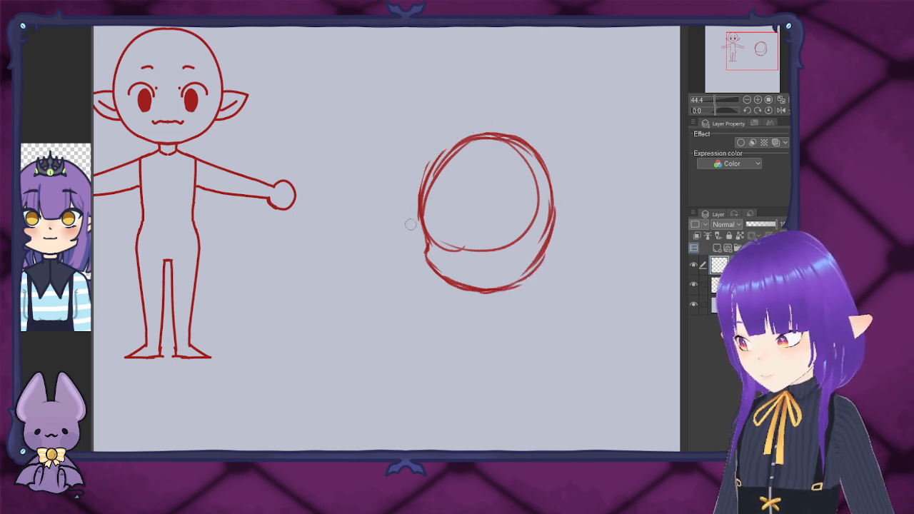
{"action": "key", "text": "ctrl+z"}
{"action": "key", "text": "ctrl+z"}
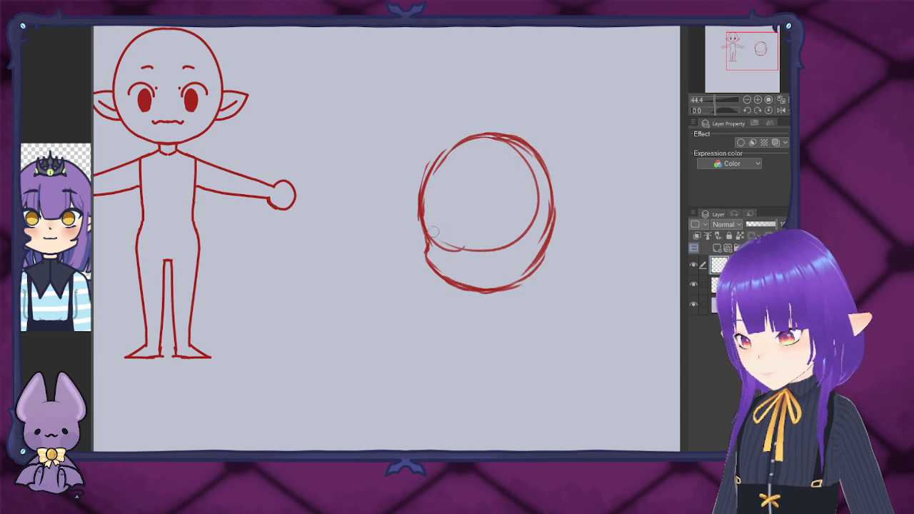
{"action": "mouse_move", "coordinate": [434, 232]}
{"action": "left_mouse_down"}
{"action": "mouse_move", "coordinate": [467, 231]}
{"action": "mouse_move", "coordinate": [518, 243]}
{"action": "mouse_move", "coordinate": [528, 235]}
{"action": "mouse_move", "coordinate": [536, 188]}
{"action": "mouse_move", "coordinate": [527, 168]}
{"action": "left_mouse_up"}
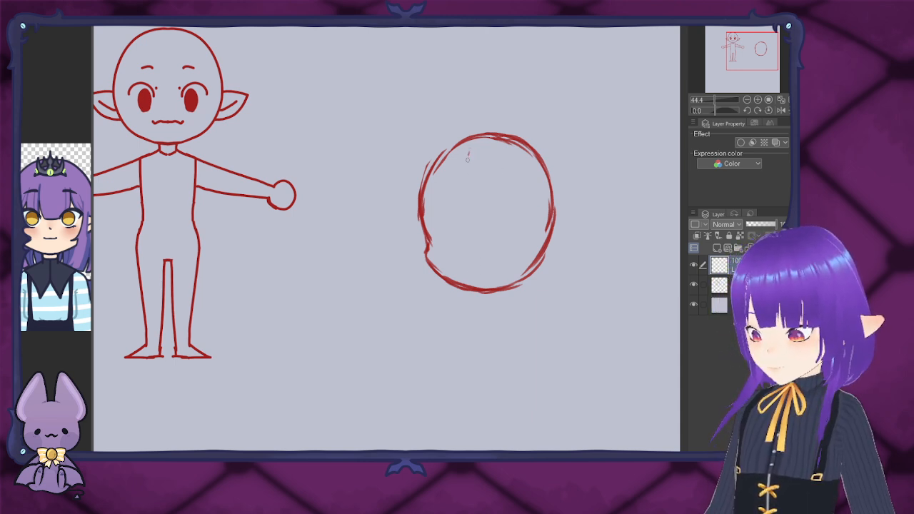
Step: Draw two arched upper eyelid lines in the lower half of the head, without a vertical face guideline
{"action": "left_click_drag", "start_coordinate": [469, 151], "coordinate": [472, 243]}
{"action": "key", "text": "ctrl+z"}
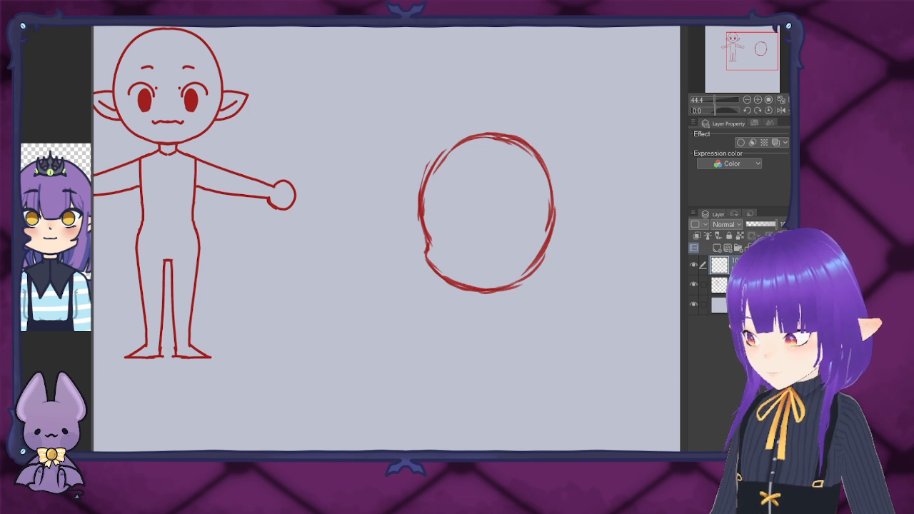
{"action": "mouse_move", "coordinate": [494, 237]}
{"action": "left_mouse_down"}
{"action": "mouse_move", "coordinate": [503, 226]}
{"action": "mouse_move", "coordinate": [527, 235]}
{"action": "left_mouse_up"}
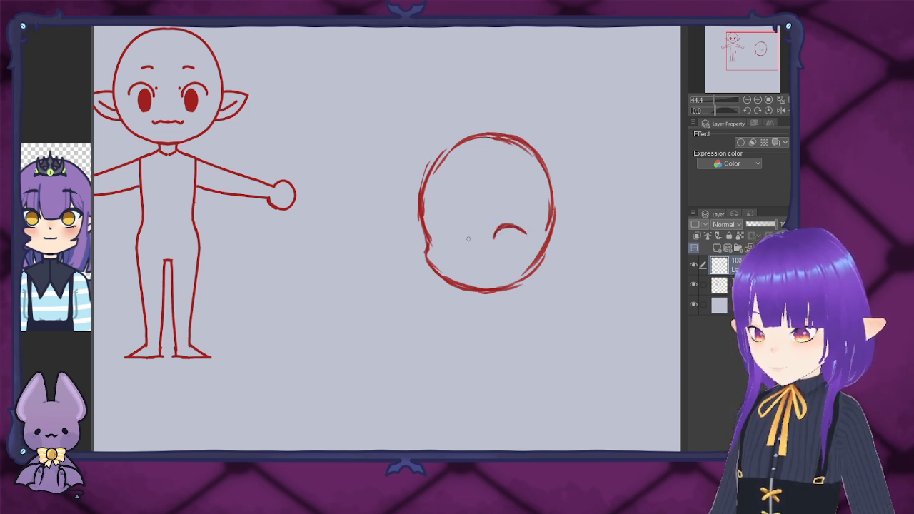
{"action": "left_click_drag", "start_coordinate": [440, 235], "coordinate": [470, 241]}
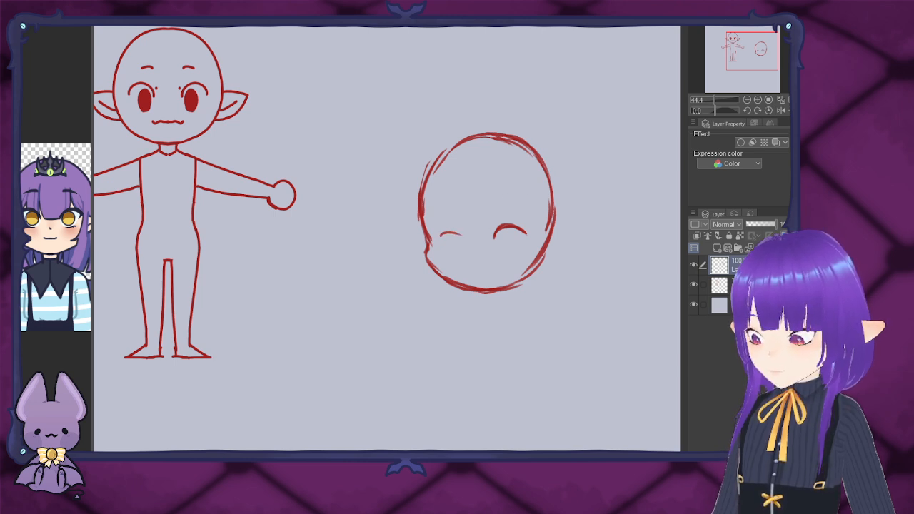
{"action": "key", "text": "ctrl+z"}
{"action": "left_click_drag", "start_coordinate": [438, 233], "coordinate": [469, 240]}
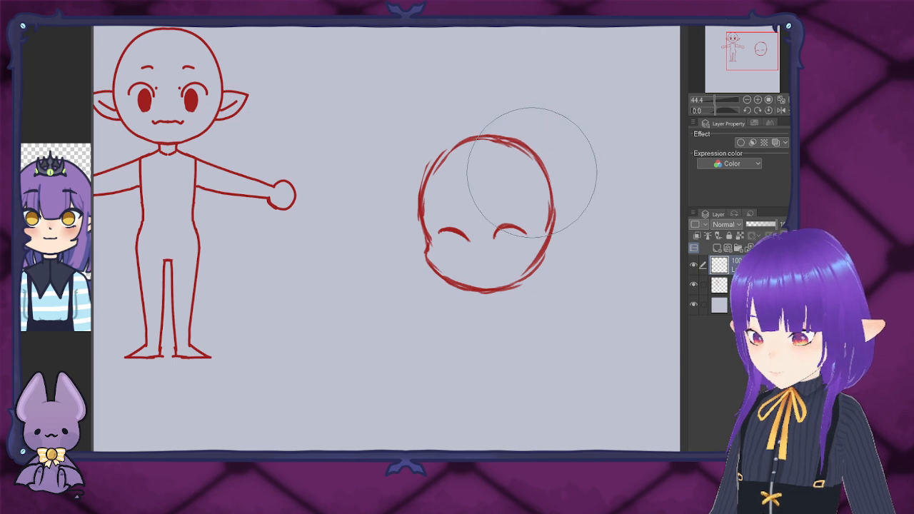
Step: Flip the canvas view horizontally and draw a filled oval iris under each eyelid
{"action": "left_click", "coordinate": [781, 110]}
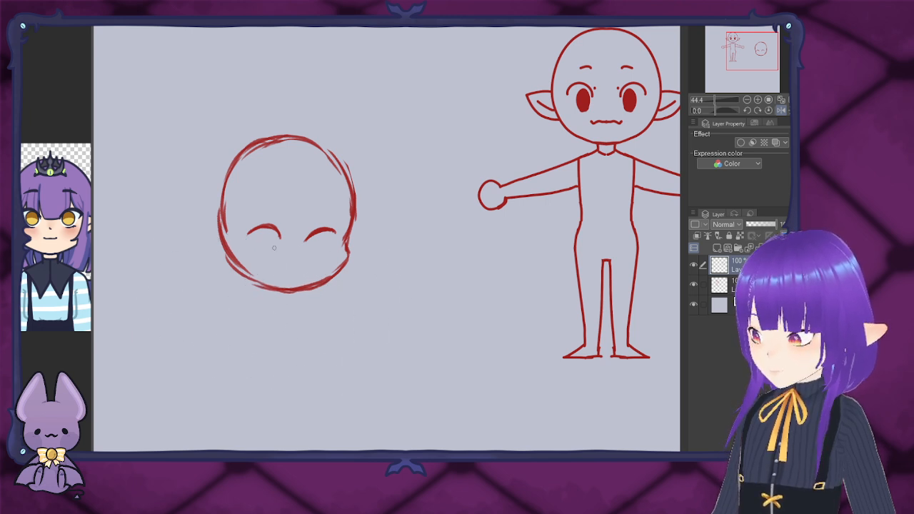
{"action": "left_click_drag", "start_coordinate": [267, 246], "coordinate": [270, 233]}
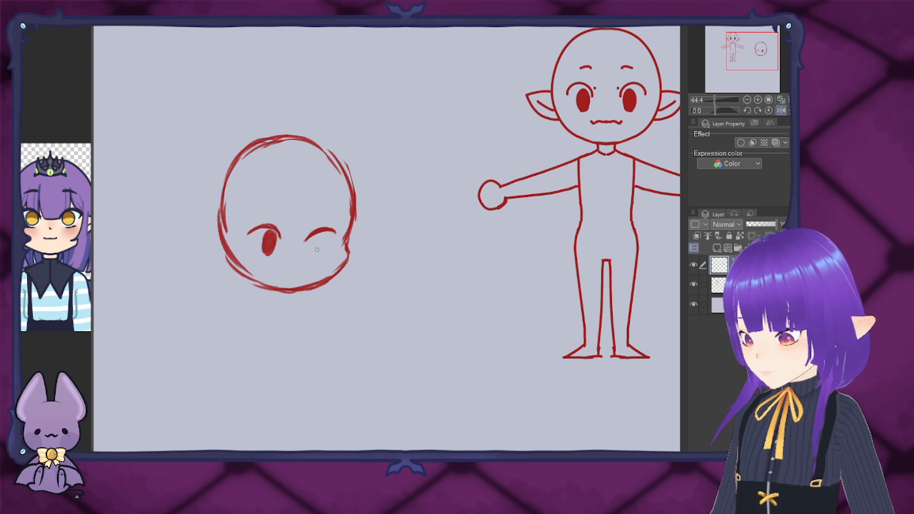
{"action": "mouse_move", "coordinate": [312, 256]}
{"action": "left_mouse_down"}
{"action": "mouse_move", "coordinate": [317, 234]}
{"action": "mouse_move", "coordinate": [324, 253]}
{"action": "left_mouse_up"}
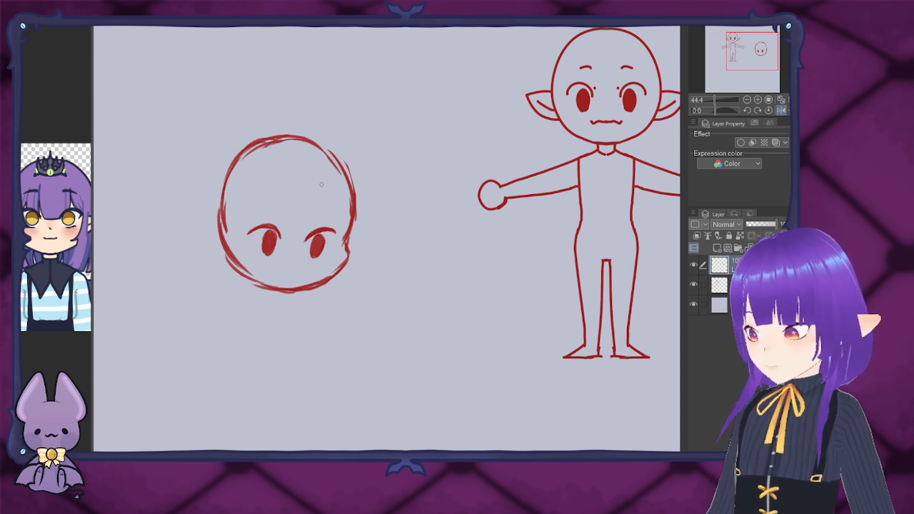
Step: Add a short arched eyebrow above each eye and a small smiling mouth below the eyes
{"action": "left_click_drag", "start_coordinate": [316, 205], "coordinate": [331, 205]}
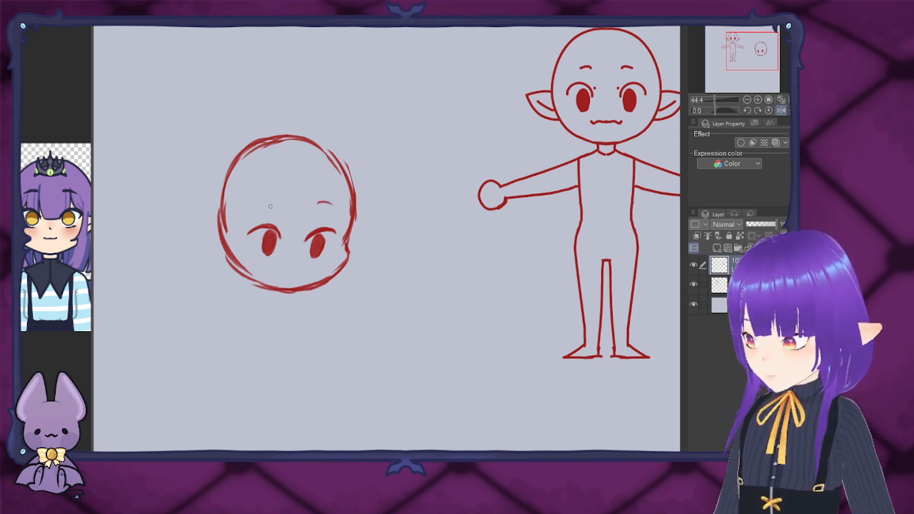
{"action": "left_click_drag", "start_coordinate": [262, 205], "coordinate": [280, 202]}
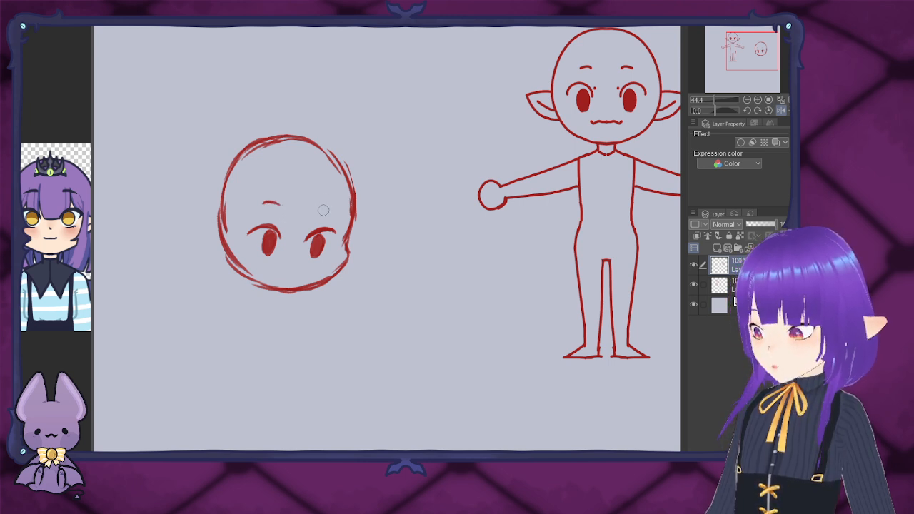
{"action": "left_click_drag", "start_coordinate": [312, 208], "coordinate": [329, 208]}
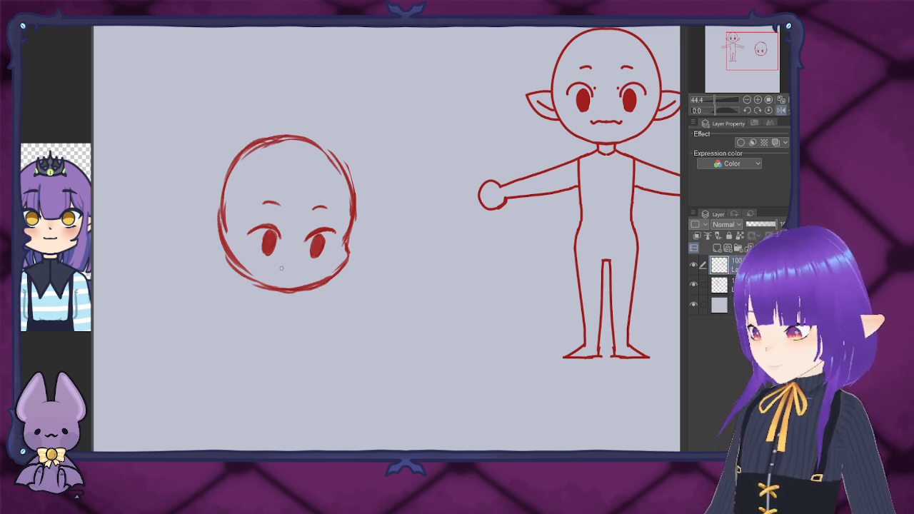
{"action": "left_click_drag", "start_coordinate": [274, 266], "coordinate": [308, 269]}
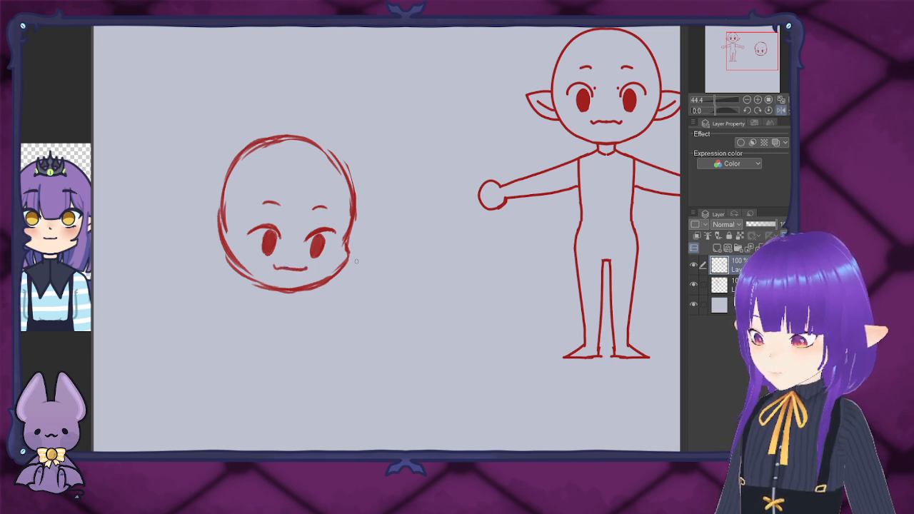
Step: Reshape the far cheek and jaw contour into a smoother curve, erasing the old protruding line
{"action": "mouse_move", "coordinate": [349, 221]}
{"action": "left_mouse_down"}
{"action": "mouse_move", "coordinate": [327, 280]}
{"action": "mouse_move", "coordinate": [348, 257]}
{"action": "mouse_move", "coordinate": [330, 285]}
{"action": "left_mouse_up"}
{"action": "key", "text": "p"}
{"action": "mouse_move", "coordinate": [332, 249]}
{"action": "left_mouse_down"}
{"action": "mouse_move", "coordinate": [330, 279]}
{"action": "mouse_move", "coordinate": [317, 278]}
{"action": "mouse_move", "coordinate": [341, 259]}
{"action": "mouse_move", "coordinate": [314, 291]}
{"action": "left_mouse_up"}
{"action": "key", "text": "e"}
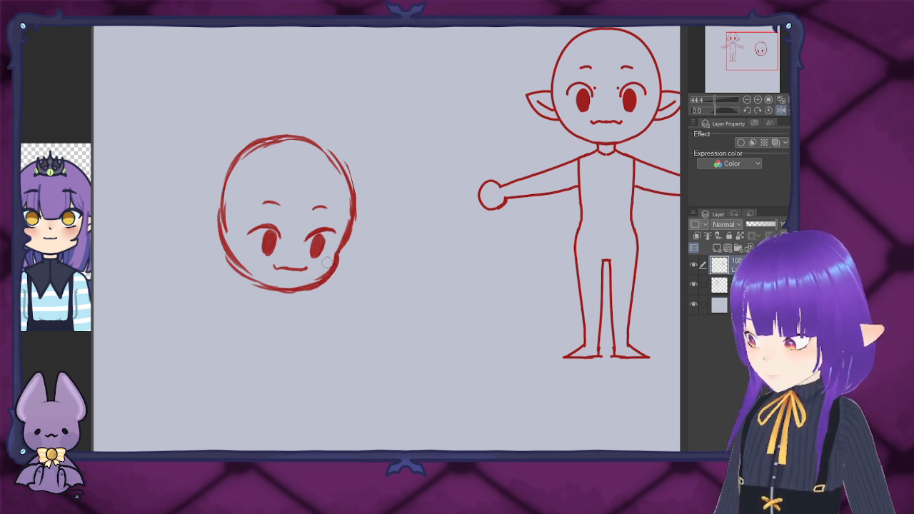
{"action": "key", "text": "p"}
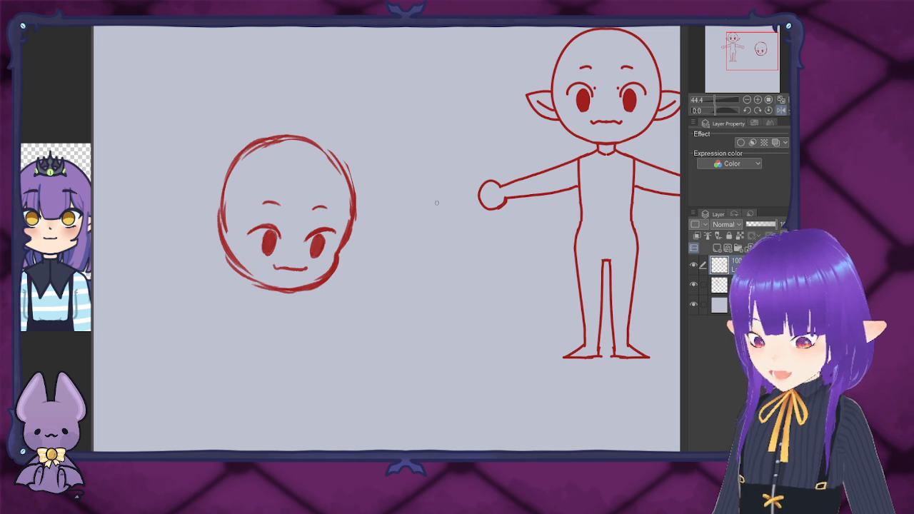
Step: Try pointed ears at eye level on both sides of the new head
{"action": "mouse_move", "coordinate": [230, 233]}
{"action": "left_mouse_down"}
{"action": "mouse_move", "coordinate": [190, 237]}
{"action": "mouse_move", "coordinate": [232, 263]}
{"action": "left_mouse_up"}
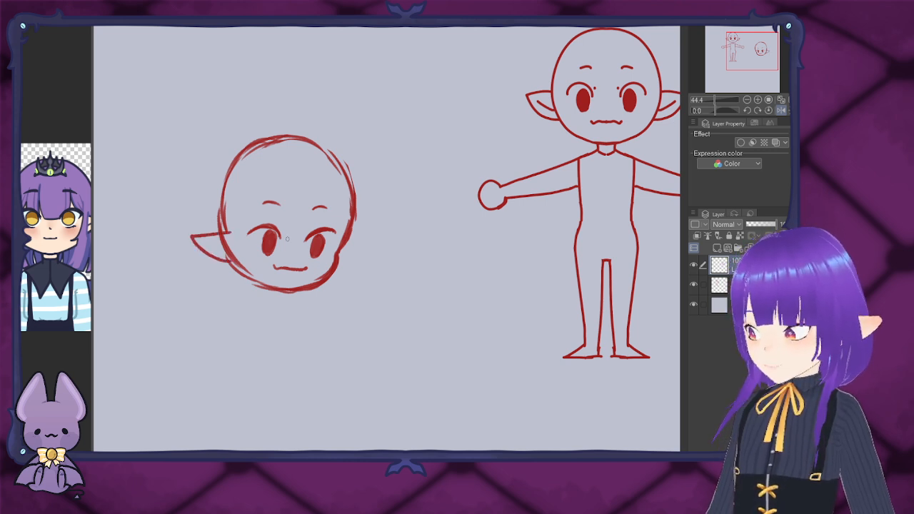
{"action": "mouse_move", "coordinate": [344, 243]}
{"action": "left_mouse_down"}
{"action": "mouse_move", "coordinate": [365, 244]}
{"action": "mouse_move", "coordinate": [339, 264]}
{"action": "left_mouse_up"}
Step: Flip the canvas view back to its normal orientation and remove both pointed ears from the new head
{"action": "left_click", "coordinate": [781, 110]}
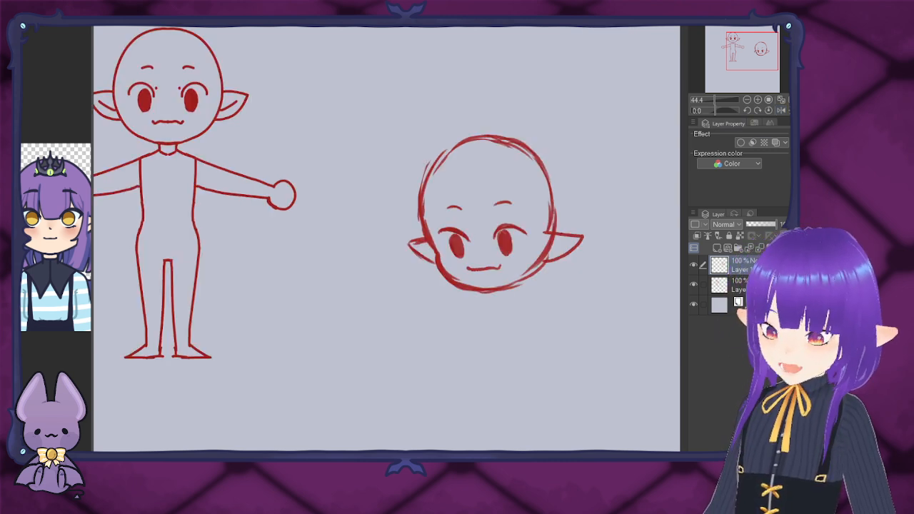
{"action": "mouse_move", "coordinate": [432, 262]}
{"action": "left_mouse_down"}
{"action": "mouse_move", "coordinate": [410, 245]}
{"action": "mouse_move", "coordinate": [420, 243]}
{"action": "left_mouse_up"}
{"action": "key", "text": "ctrl+z"}
{"action": "key", "text": "ctrl+z"}
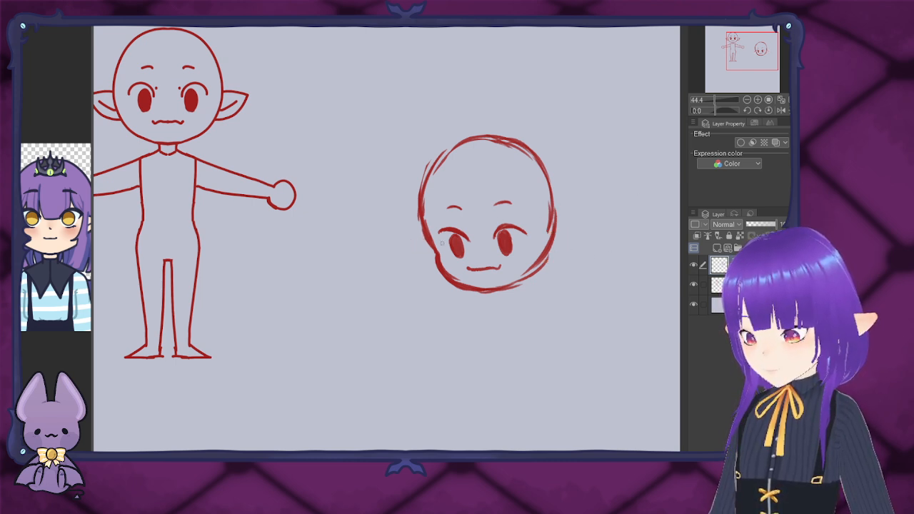
Step: Reinforce the head outline with extra strokes along the far cheek and over the crown
{"action": "mouse_move", "coordinate": [433, 246]}
{"action": "left_mouse_down"}
{"action": "mouse_move", "coordinate": [432, 177]}
{"action": "mouse_move", "coordinate": [426, 227]}
{"action": "left_mouse_up"}
{"action": "mouse_move", "coordinate": [436, 164]}
{"action": "left_mouse_down"}
{"action": "mouse_move", "coordinate": [428, 191]}
{"action": "mouse_move", "coordinate": [442, 155]}
{"action": "mouse_move", "coordinate": [504, 134]}
{"action": "left_mouse_up"}
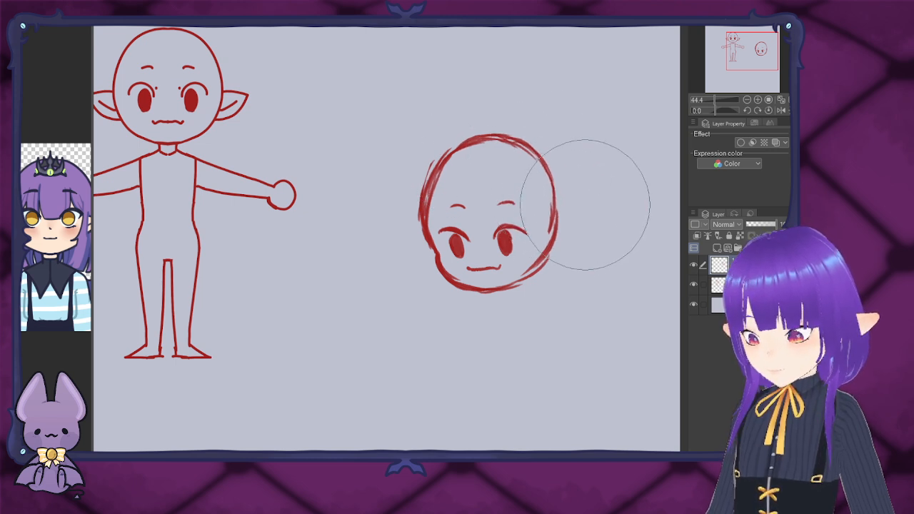
{"action": "key", "text": "p"}
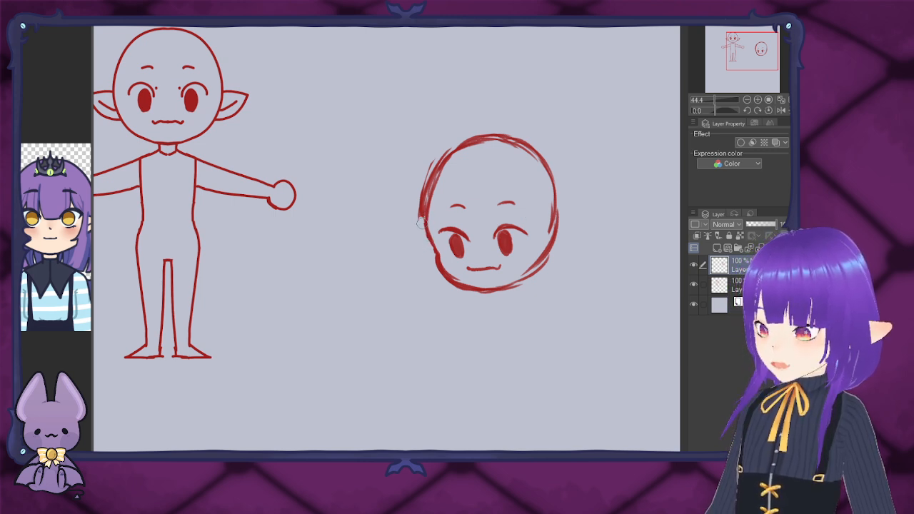
Step: Erase the stray outline strokes outside the far cheek of the new head
{"action": "mouse_move", "coordinate": [420, 223]}
{"action": "left_mouse_down"}
{"action": "mouse_move", "coordinate": [423, 183]}
{"action": "mouse_move", "coordinate": [446, 143]}
{"action": "mouse_move", "coordinate": [413, 205]}
{"action": "left_mouse_up"}
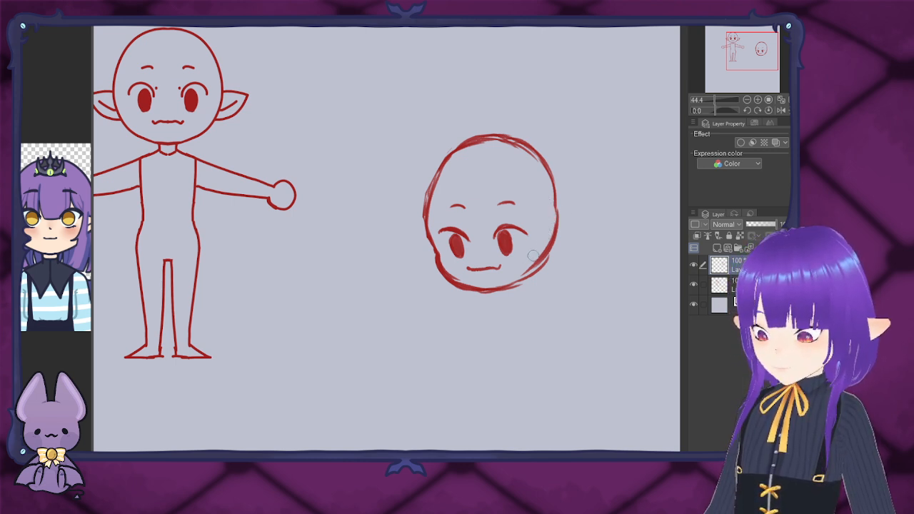
{"action": "mouse_move", "coordinate": [543, 233]}
{"action": "left_mouse_down"}
{"action": "mouse_move", "coordinate": [580, 225]}
{"action": "mouse_move", "coordinate": [556, 253]}
{"action": "mouse_move", "coordinate": [563, 249]}
{"action": "mouse_move", "coordinate": [540, 260]}
{"action": "left_mouse_up"}
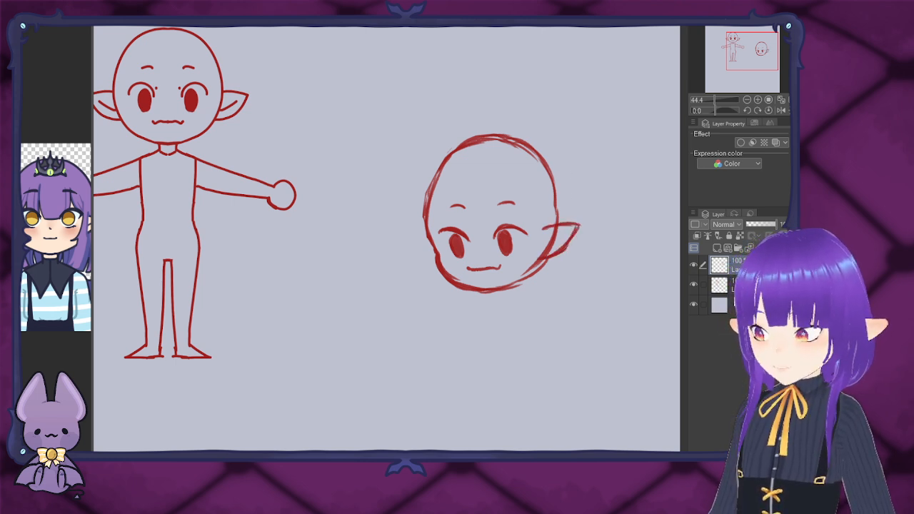
{"action": "key", "text": "ctrl+z"}
{"action": "key", "text": "ctrl+z"}
{"action": "key", "text": "ctrl+z"}
{"action": "key", "text": "ctrl+z"}
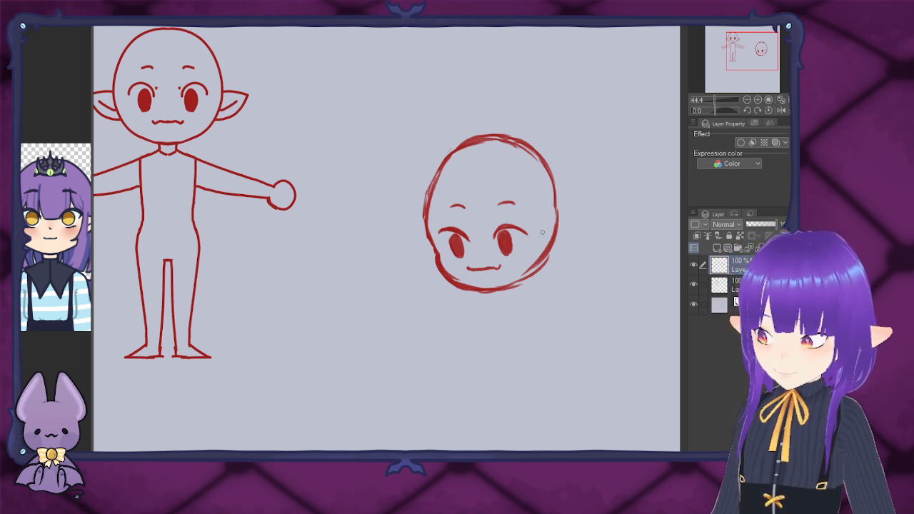
Step: Draw pointed ears on both sides of the new head near eye level, then nudge the near ear inward with a large reshaping brush
{"action": "mouse_move", "coordinate": [544, 233]}
{"action": "left_mouse_down"}
{"action": "mouse_move", "coordinate": [581, 231]}
{"action": "mouse_move", "coordinate": [572, 246]}
{"action": "mouse_move", "coordinate": [534, 257]}
{"action": "left_mouse_up"}
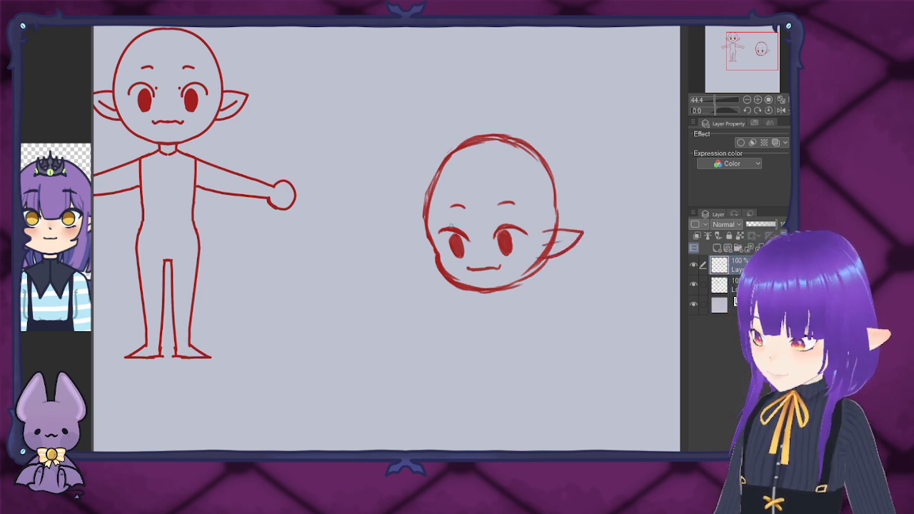
{"action": "mouse_move", "coordinate": [432, 238]}
{"action": "left_mouse_down"}
{"action": "mouse_move", "coordinate": [408, 248]}
{"action": "mouse_move", "coordinate": [436, 265]}
{"action": "mouse_move", "coordinate": [415, 254]}
{"action": "left_mouse_up"}
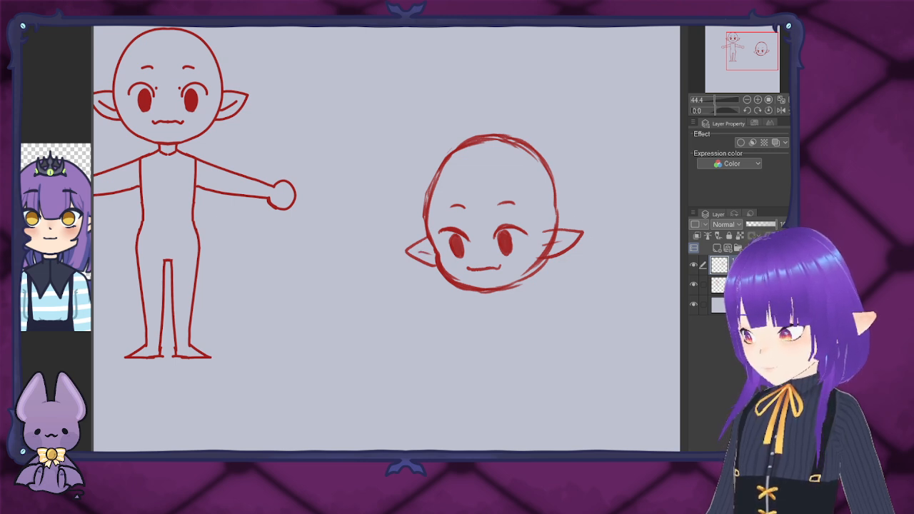
{"action": "left_click_drag", "start_coordinate": [622, 246], "coordinate": [618, 246]}
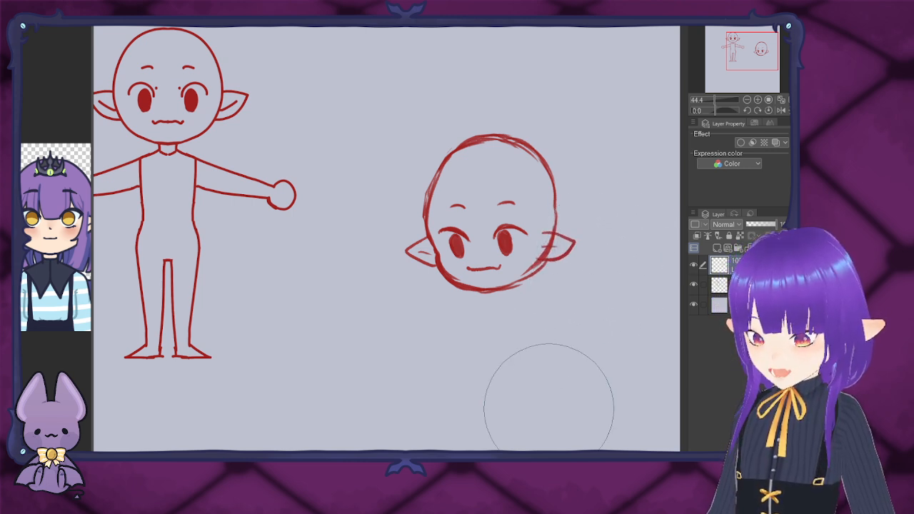
Step: Reinforce the near side of the head outline and redraw the mouth as a flatter line with a small fang
{"action": "key", "text": "p"}
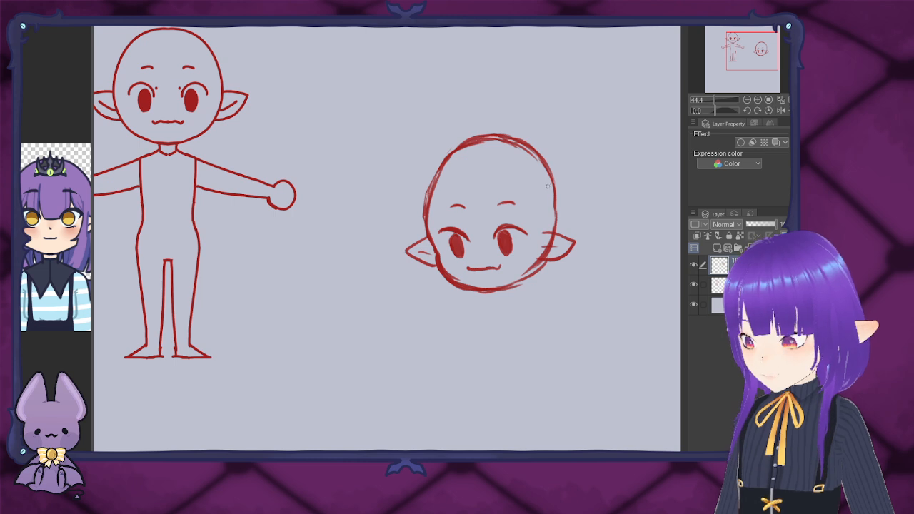
{"action": "left_click_drag", "start_coordinate": [548, 173], "coordinate": [556, 222]}
{"action": "left_click_drag", "start_coordinate": [554, 190], "coordinate": [556, 226]}
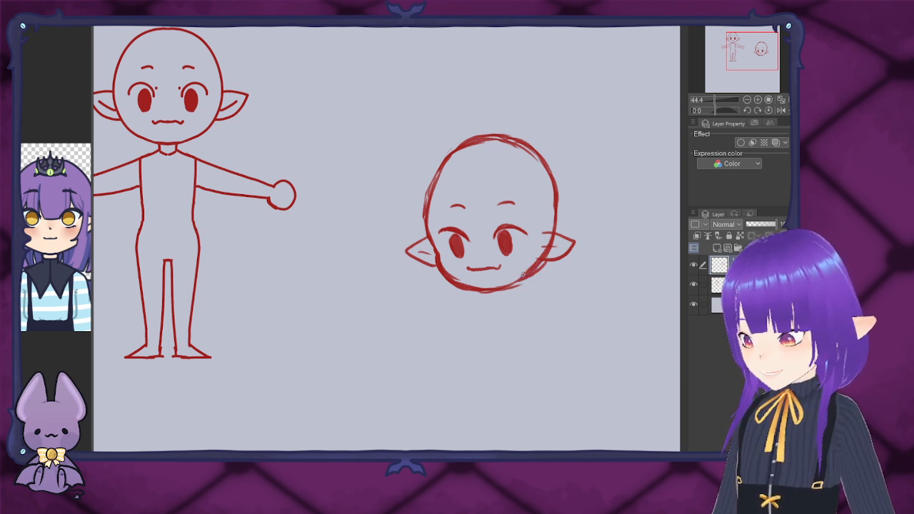
{"action": "left_click_drag", "start_coordinate": [464, 269], "coordinate": [503, 264]}
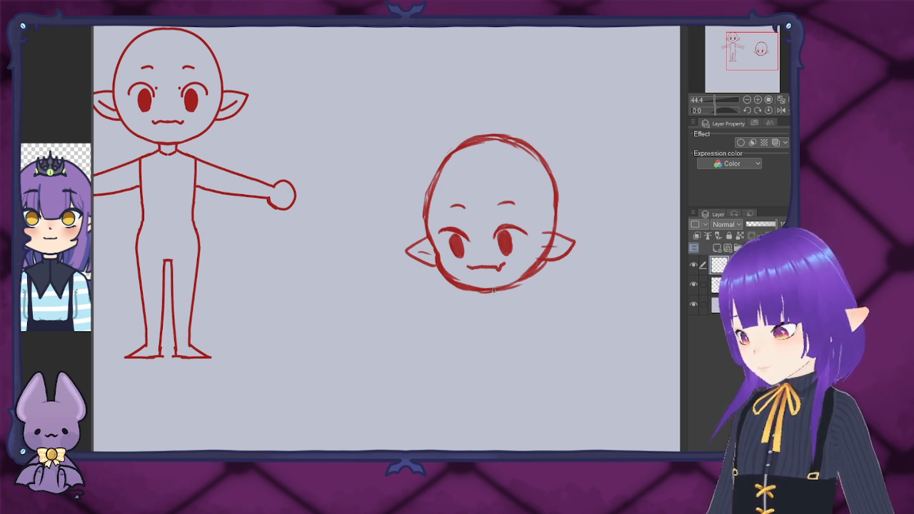
Step: Sketch the neckline and a slanted torso with a rounded base below the new head, redoing the first neck strokes
{"action": "mouse_move", "coordinate": [491, 293]}
{"action": "left_mouse_down"}
{"action": "mouse_move", "coordinate": [513, 286]}
{"action": "mouse_move", "coordinate": [538, 289]}
{"action": "mouse_move", "coordinate": [476, 297]}
{"action": "left_mouse_up"}
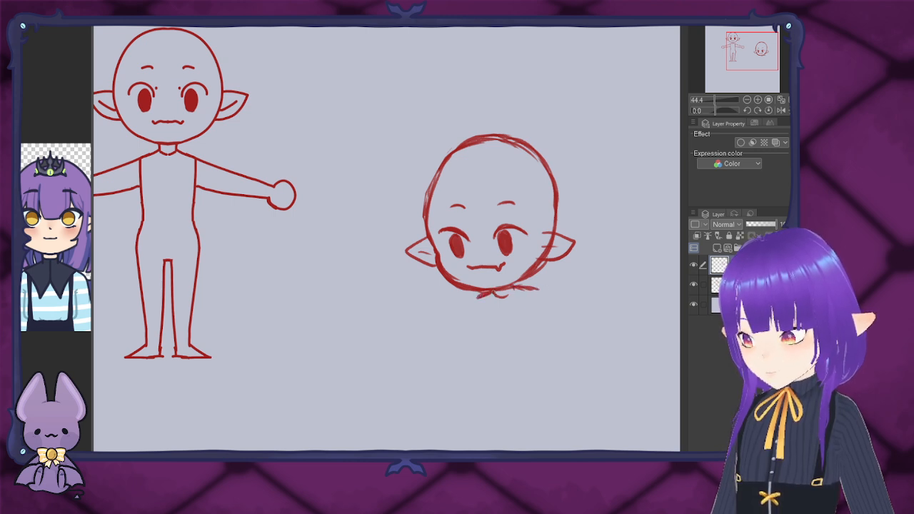
{"action": "key", "text": "ctrl+z"}
{"action": "key", "text": "ctrl+z"}
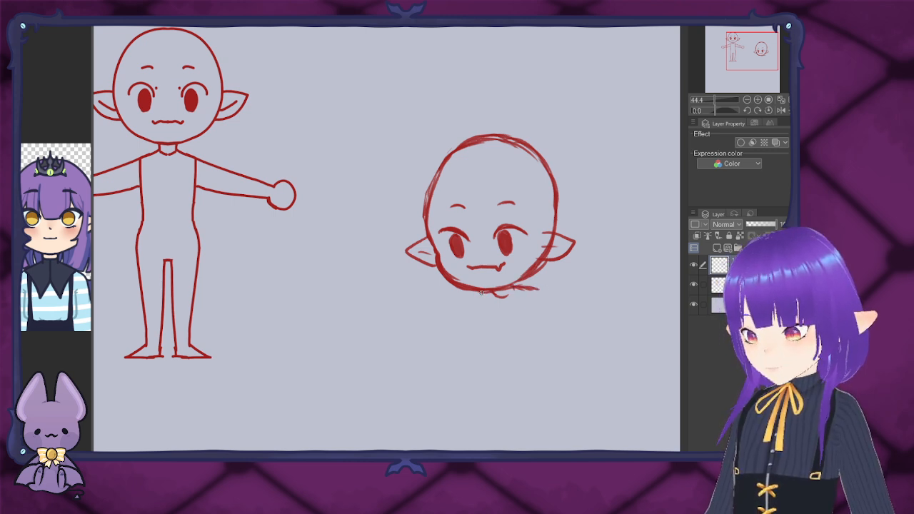
{"action": "mouse_move", "coordinate": [476, 298]}
{"action": "left_mouse_down"}
{"action": "mouse_move", "coordinate": [474, 329]}
{"action": "mouse_move", "coordinate": [491, 349]}
{"action": "left_mouse_up"}
{"action": "mouse_move", "coordinate": [529, 288]}
{"action": "left_mouse_down"}
{"action": "mouse_move", "coordinate": [541, 293]}
{"action": "mouse_move", "coordinate": [535, 350]}
{"action": "mouse_move", "coordinate": [555, 347]}
{"action": "mouse_move", "coordinate": [564, 361]}
{"action": "left_mouse_up"}
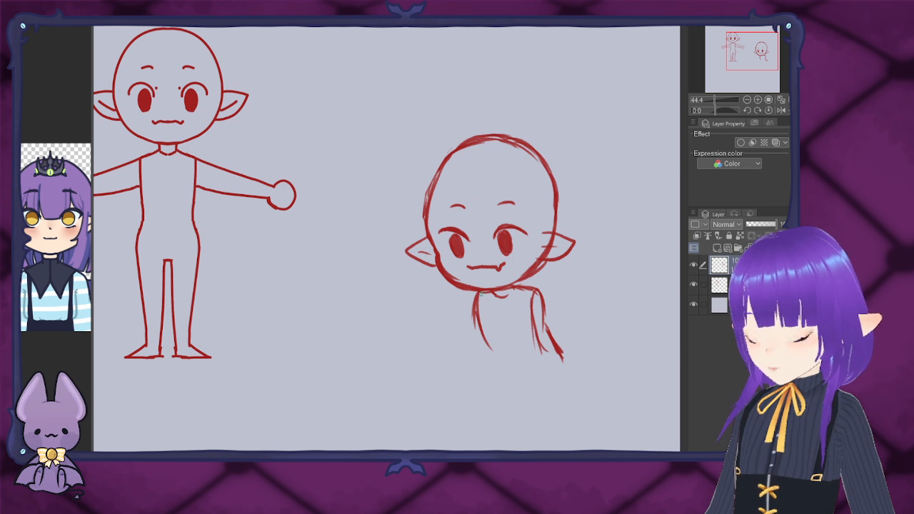
{"action": "mouse_move", "coordinate": [481, 292]}
{"action": "left_mouse_down"}
{"action": "mouse_move", "coordinate": [480, 340]}
{"action": "mouse_move", "coordinate": [502, 379]}
{"action": "mouse_move", "coordinate": [524, 384]}
{"action": "left_mouse_up"}
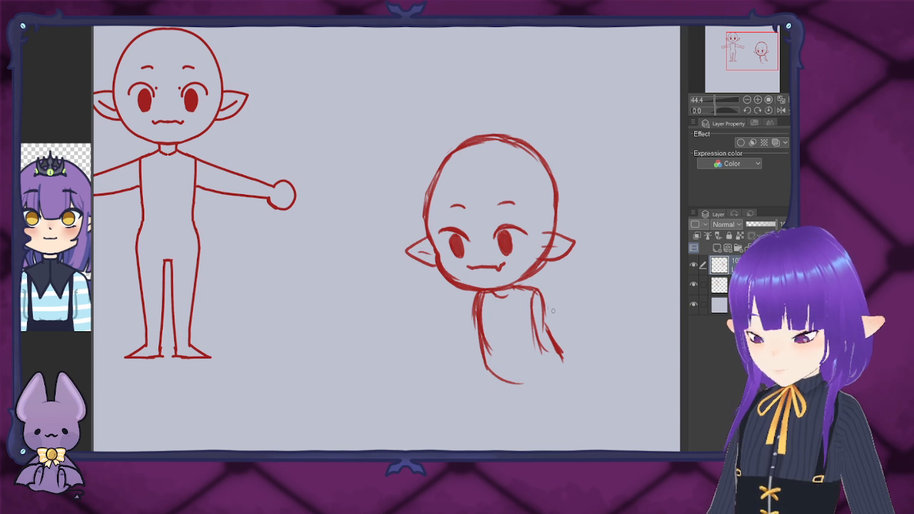
{"action": "left_click_drag", "start_coordinate": [488, 381], "coordinate": [542, 389]}
{"action": "mouse_move", "coordinate": [480, 358]}
{"action": "left_mouse_down"}
{"action": "mouse_move", "coordinate": [512, 388]}
{"action": "mouse_move", "coordinate": [554, 385]}
{"action": "left_mouse_up"}
{"action": "mouse_move", "coordinate": [545, 324]}
{"action": "left_mouse_down"}
{"action": "mouse_move", "coordinate": [561, 368]}
{"action": "mouse_move", "coordinate": [542, 324]}
{"action": "mouse_move", "coordinate": [560, 353]}
{"action": "mouse_move", "coordinate": [556, 380]}
{"action": "mouse_move", "coordinate": [563, 361]}
{"action": "mouse_move", "coordinate": [554, 387]}
{"action": "left_mouse_up"}
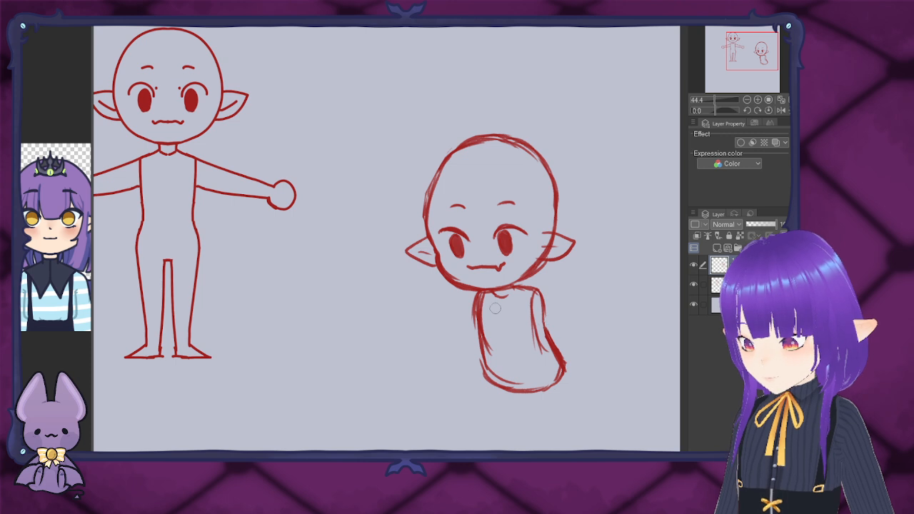
Step: Draw curved red marks between the nose and mouth across the cheeks of the reference character, and return to the sketch canvas
{"action": "left_click", "coordinate": [77, 355]}
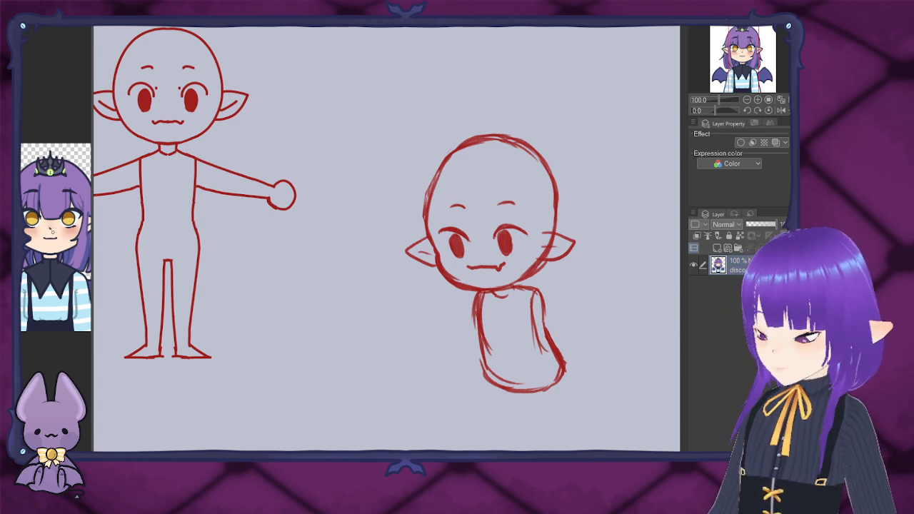
{"action": "mouse_move", "coordinate": [52, 232]}
{"action": "left_mouse_down"}
{"action": "mouse_move", "coordinate": [70, 232]}
{"action": "mouse_move", "coordinate": [33, 232]}
{"action": "left_mouse_up"}
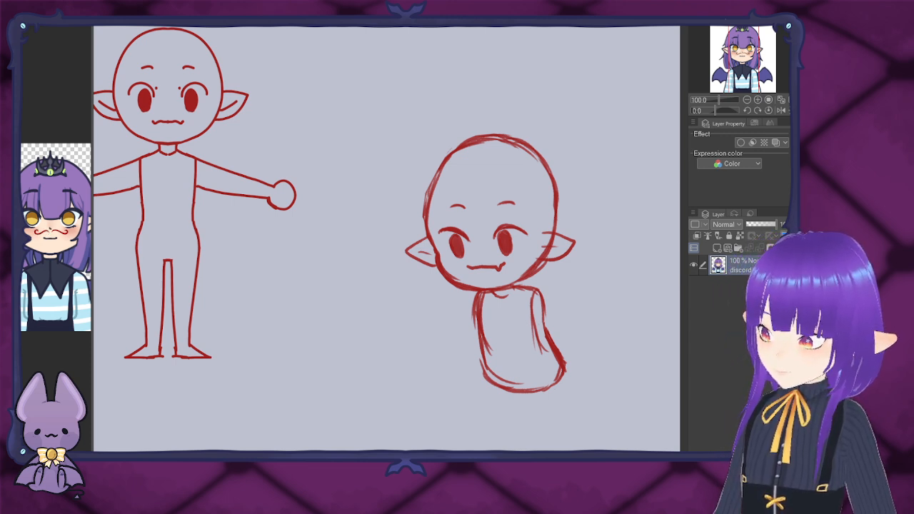
{"action": "left_click", "coordinate": [400, 272]}
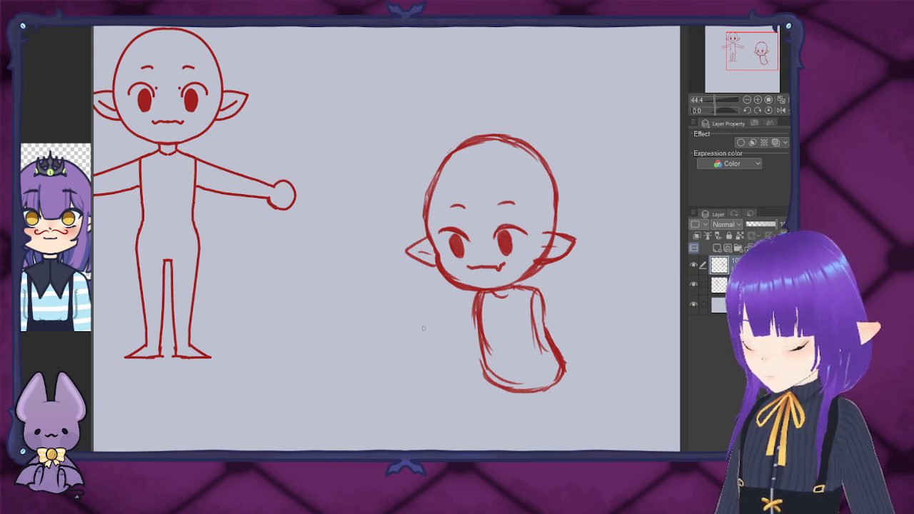
{"action": "left_click_drag", "start_coordinate": [413, 326], "coordinate": [557, 333]}
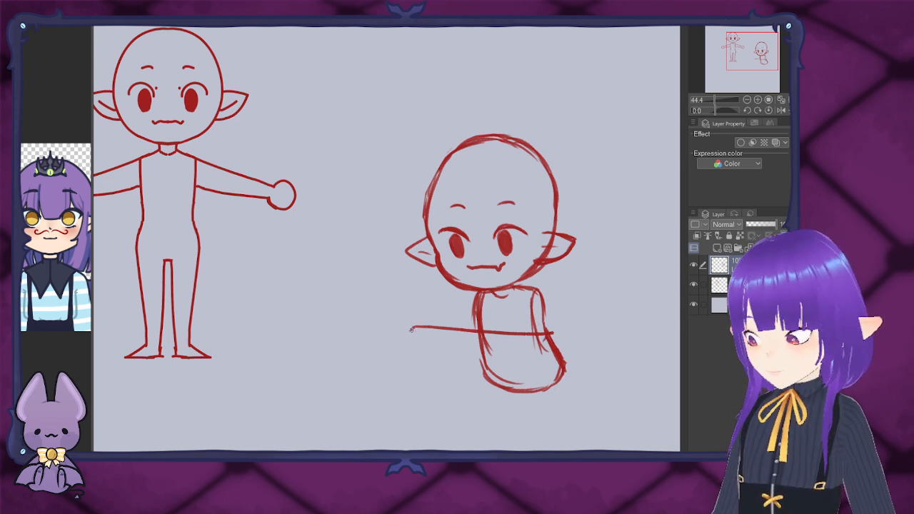
{"action": "mouse_move", "coordinate": [411, 329]}
{"action": "left_mouse_down"}
{"action": "mouse_move", "coordinate": [553, 334]}
{"action": "mouse_move", "coordinate": [429, 361]}
{"action": "mouse_move", "coordinate": [440, 378]}
{"action": "left_mouse_up"}
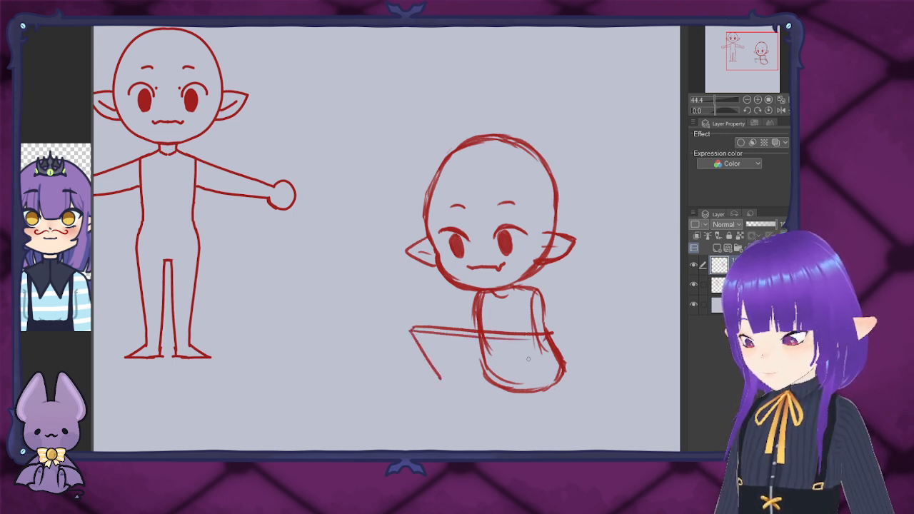
{"action": "left_click_drag", "start_coordinate": [549, 332], "coordinate": [570, 384]}
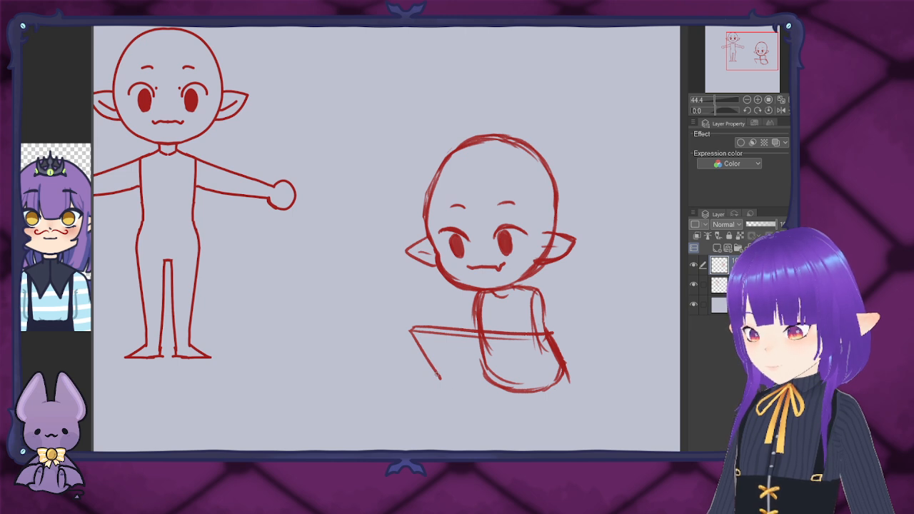
{"action": "mouse_move", "coordinate": [437, 374]}
{"action": "left_mouse_down"}
{"action": "mouse_move", "coordinate": [447, 389]}
{"action": "mouse_move", "coordinate": [564, 384]}
{"action": "left_mouse_up"}
{"action": "key", "text": "ctrl+z"}
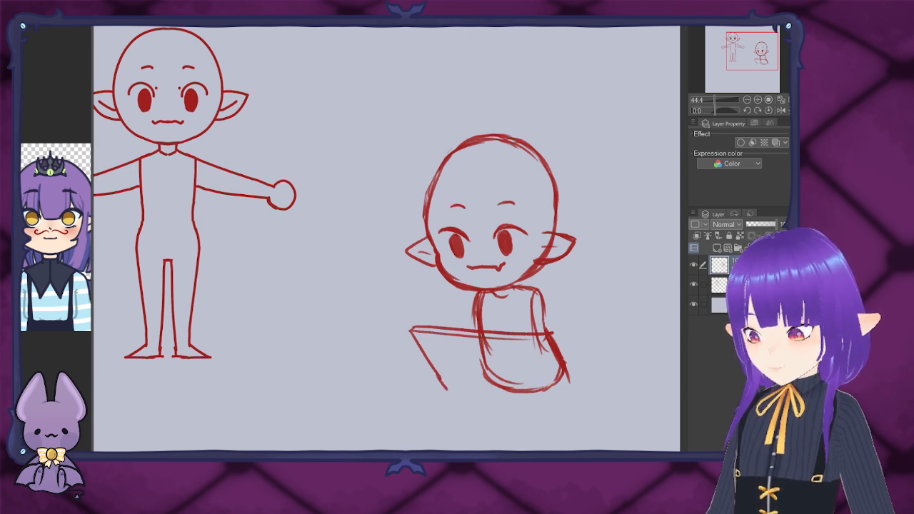
{"action": "key", "text": "ctrl+z"}
{"action": "key", "text": "ctrl+z"}
{"action": "key", "text": "ctrl+z"}
{"action": "key", "text": "ctrl+z"}
{"action": "key", "text": "ctrl+z"}
{"action": "key", "text": "ctrl+z"}
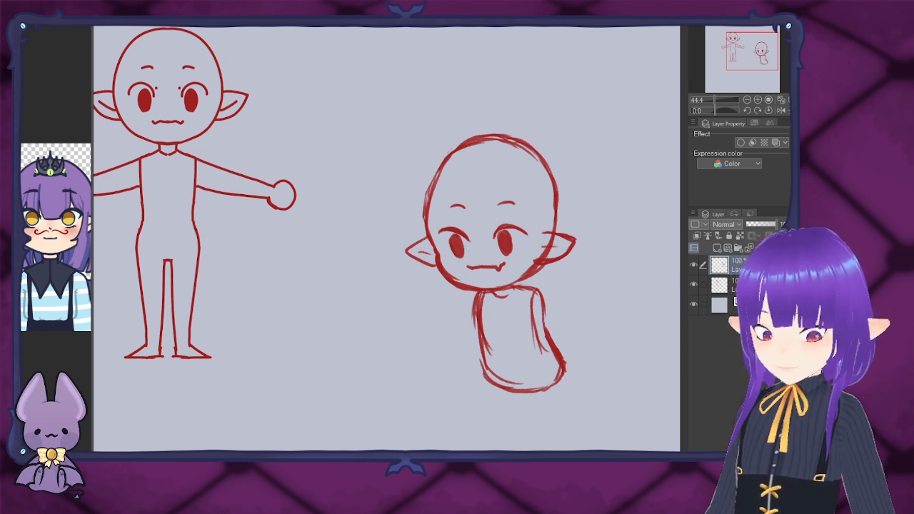
Step: Erase the eyes, eyebrows and mouth from the new head, keeping its outline and ears
{"action": "mouse_move", "coordinate": [498, 199]}
{"action": "left_mouse_down"}
{"action": "mouse_move", "coordinate": [496, 264]}
{"action": "mouse_move", "coordinate": [498, 209]}
{"action": "mouse_move", "coordinate": [508, 192]}
{"action": "mouse_move", "coordinate": [504, 264]}
{"action": "mouse_move", "coordinate": [507, 234]}
{"action": "mouse_move", "coordinate": [496, 259]}
{"action": "mouse_move", "coordinate": [455, 254]}
{"action": "mouse_move", "coordinate": [456, 199]}
{"action": "mouse_move", "coordinate": [441, 234]}
{"action": "left_mouse_up"}
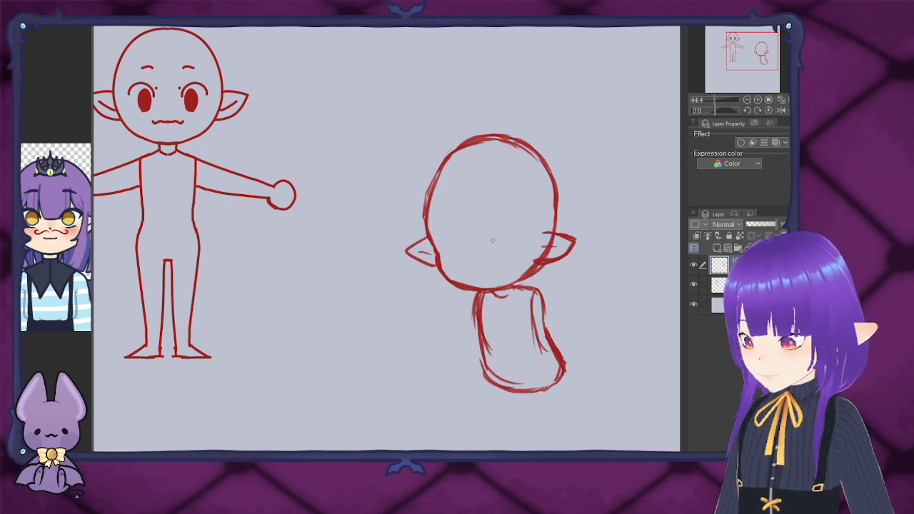
{"action": "mouse_move", "coordinate": [409, 375]}
{"action": "left_mouse_down"}
{"action": "mouse_move", "coordinate": [389, 340]}
{"action": "mouse_move", "coordinate": [503, 340]}
{"action": "mouse_move", "coordinate": [523, 347]}
{"action": "mouse_move", "coordinate": [551, 394]}
{"action": "left_mouse_up"}
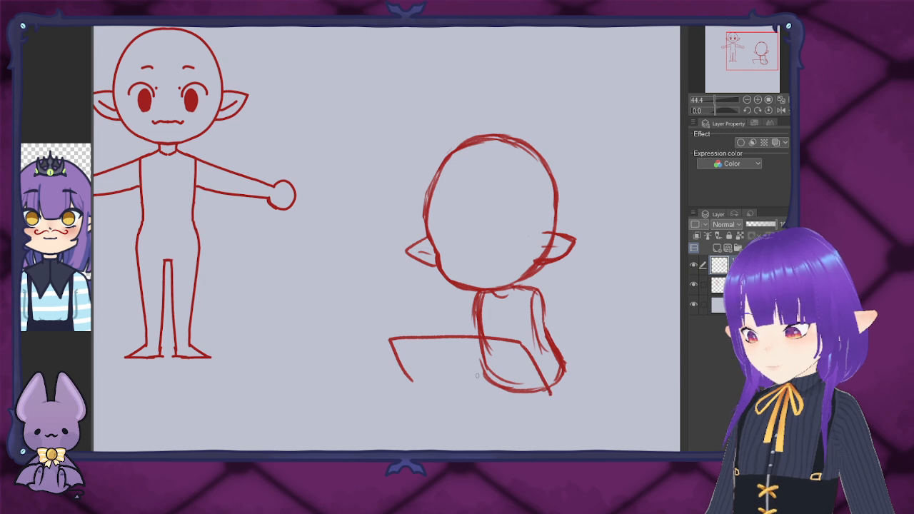
{"action": "mouse_move", "coordinate": [392, 341]}
{"action": "left_mouse_down"}
{"action": "mouse_move", "coordinate": [383, 343]}
{"action": "mouse_move", "coordinate": [423, 402]}
{"action": "left_mouse_up"}
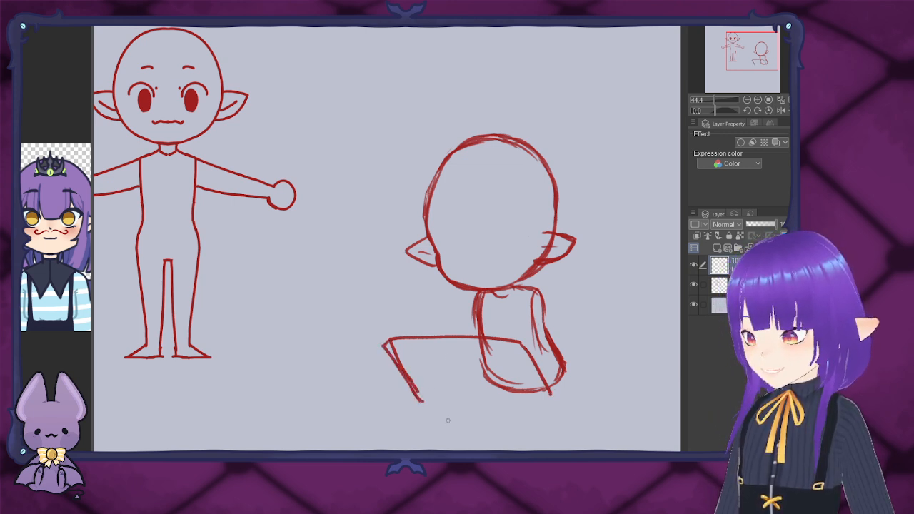
{"action": "left_click_drag", "start_coordinate": [513, 349], "coordinate": [543, 404]}
{"action": "left_click_drag", "start_coordinate": [386, 347], "coordinate": [521, 348]}
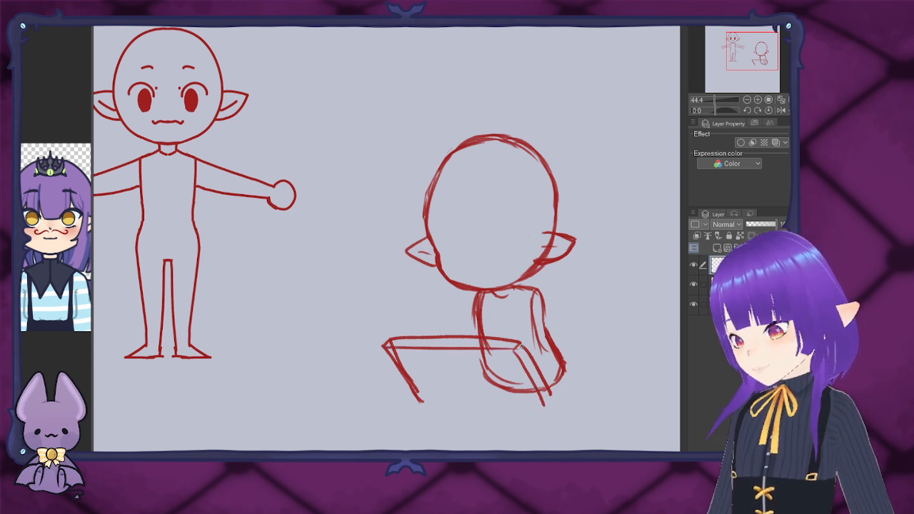
{"action": "mouse_move", "coordinate": [409, 385]}
{"action": "left_mouse_down"}
{"action": "mouse_move", "coordinate": [424, 409]}
{"action": "mouse_move", "coordinate": [563, 404]}
{"action": "left_mouse_up"}
{"action": "key", "text": "ctrl+z"}
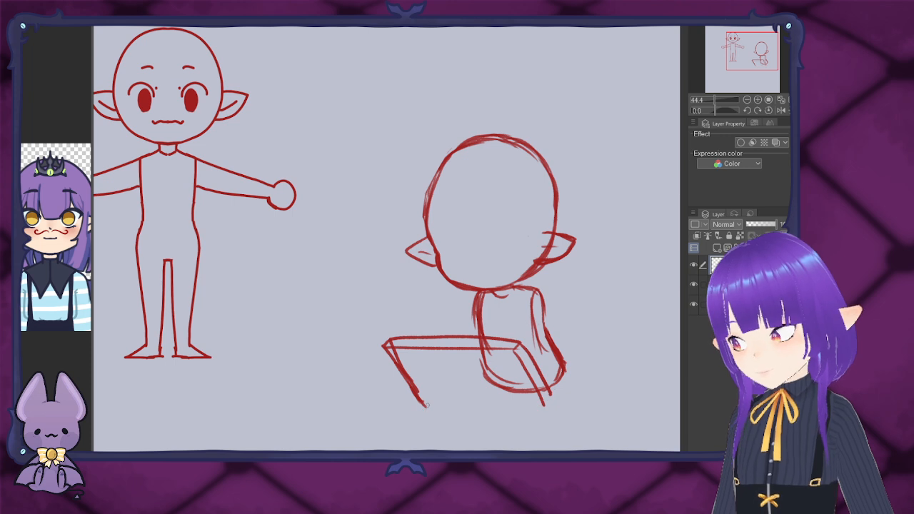
{"action": "left_click_drag", "start_coordinate": [424, 409], "coordinate": [557, 412]}
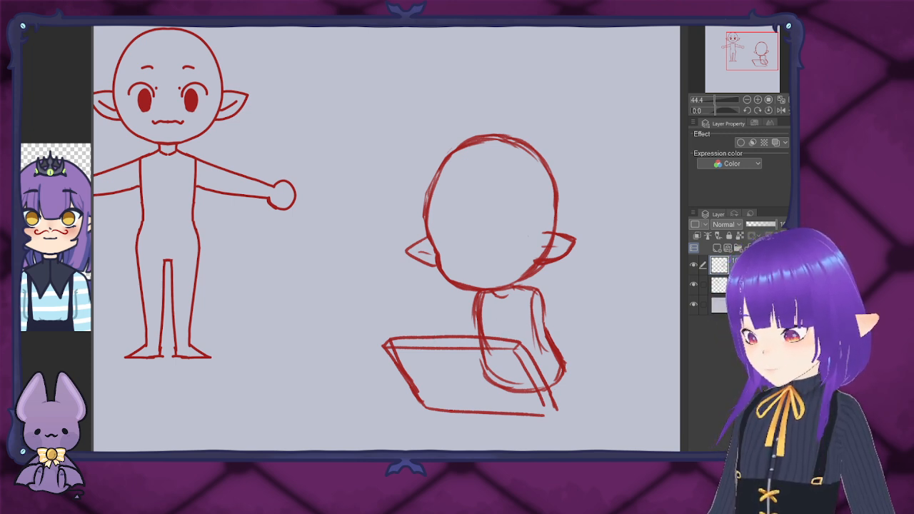
{"action": "key", "text": "ctrl+z"}
{"action": "key", "text": "ctrl+z"}
{"action": "key", "text": "ctrl+z"}
{"action": "key", "text": "ctrl+z"}
{"action": "key", "text": "ctrl+z"}
{"action": "key", "text": "ctrl+z"}
{"action": "key", "text": "ctrl+z"}
{"action": "key", "text": "ctrl+z"}
{"action": "key", "text": "ctrl+z"}
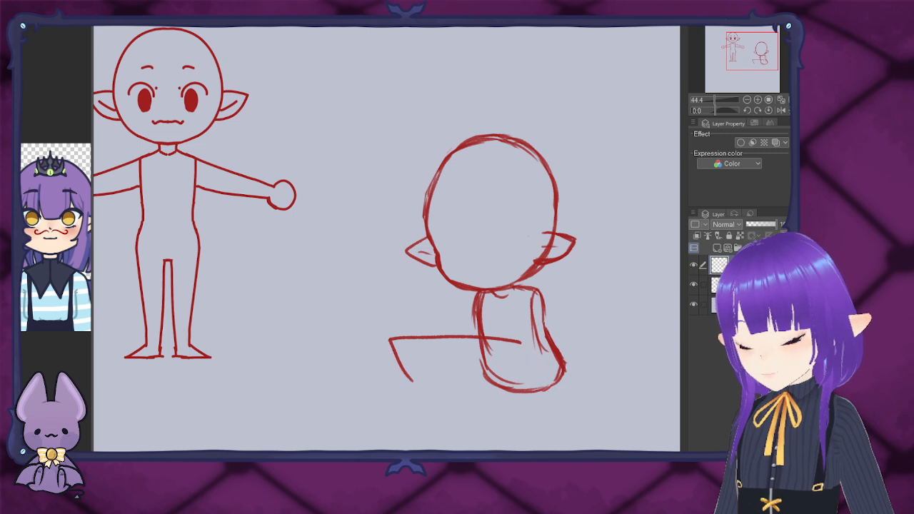
{"action": "key", "text": "ctrl+z"}
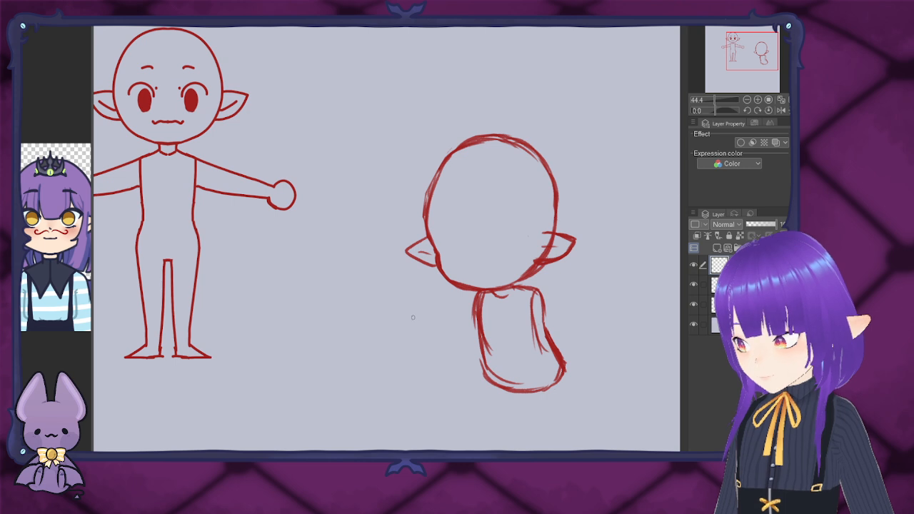
Step: Sketch a slanted four-sided panel overlapping the front of the new torso on its own layer
{"action": "mouse_move", "coordinate": [412, 317]}
{"action": "left_mouse_down"}
{"action": "mouse_move", "coordinate": [433, 347]}
{"action": "mouse_move", "coordinate": [423, 315]}
{"action": "mouse_move", "coordinate": [529, 327]}
{"action": "mouse_move", "coordinate": [550, 379]}
{"action": "left_mouse_up"}
{"action": "mouse_move", "coordinate": [422, 333]}
{"action": "left_mouse_down"}
{"action": "mouse_move", "coordinate": [452, 395]}
{"action": "mouse_move", "coordinate": [444, 393]}
{"action": "mouse_move", "coordinate": [451, 413]}
{"action": "mouse_move", "coordinate": [551, 417]}
{"action": "left_mouse_up"}
{"action": "left_click_drag", "start_coordinate": [543, 356], "coordinate": [557, 409]}
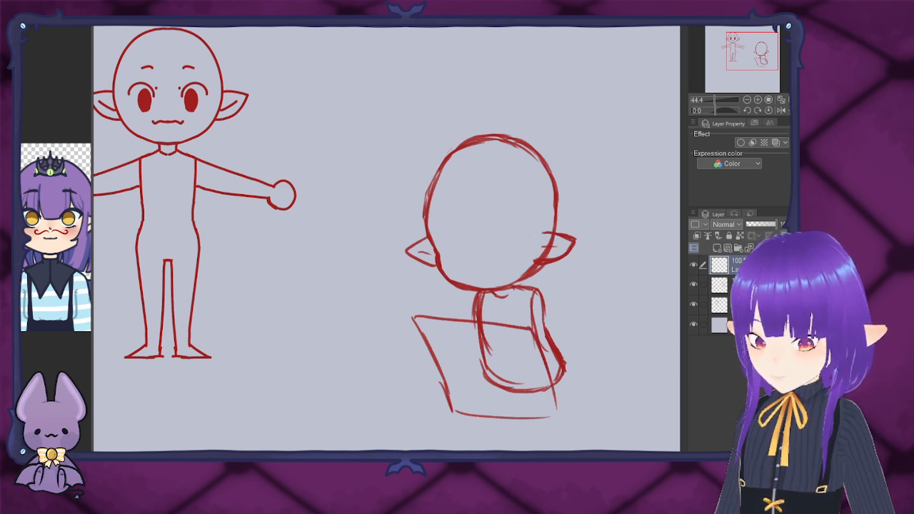
Step: Move, rotate and distort the four-sided panel into a wide, leftward-slanting shape that overlaps the lower torso, and apply the transformation
{"action": "key", "text": "ctrl+t"}
{"action": "left_click_drag", "start_coordinate": [557, 366], "coordinate": [528, 366]}
{"action": "mouse_move", "coordinate": [542, 428]}
{"action": "left_mouse_down"}
{"action": "mouse_move", "coordinate": [534, 432]}
{"action": "mouse_move", "coordinate": [550, 392]}
{"action": "mouse_move", "coordinate": [539, 416]}
{"action": "left_mouse_up"}
{"action": "left_click_drag", "start_coordinate": [467, 371], "coordinate": [472, 349]}
{"action": "left_click_drag", "start_coordinate": [542, 394], "coordinate": [548, 385]}
{"action": "left_click_drag", "start_coordinate": [473, 344], "coordinate": [471, 347]}
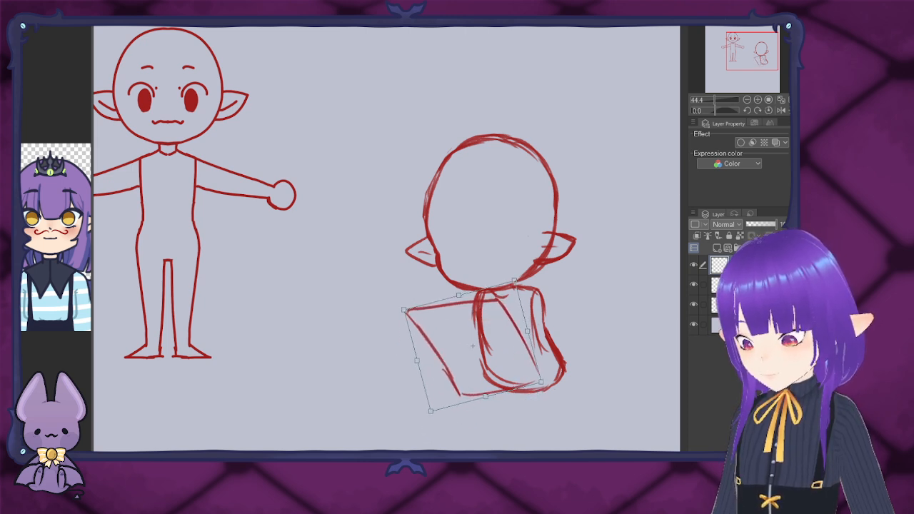
{"action": "left_click_drag", "start_coordinate": [514, 279], "coordinate": [531, 290]}
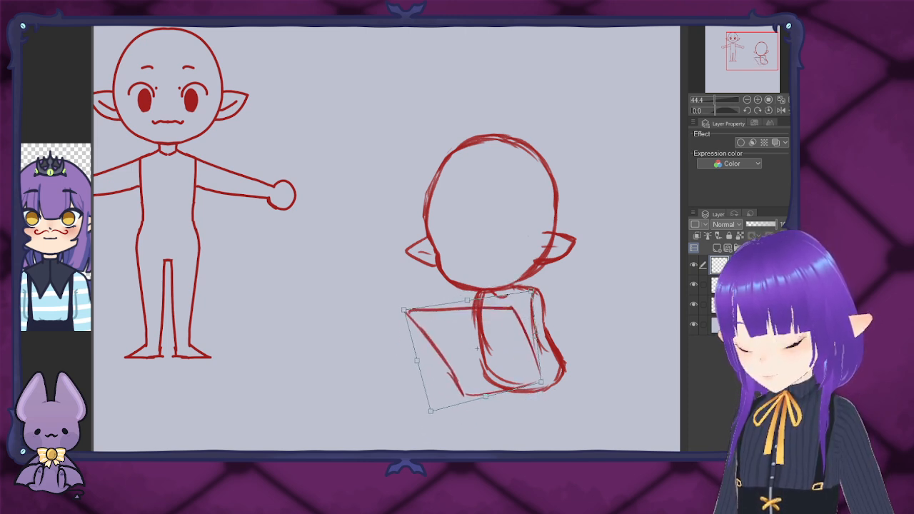
{"action": "left_click_drag", "start_coordinate": [430, 411], "coordinate": [431, 386]}
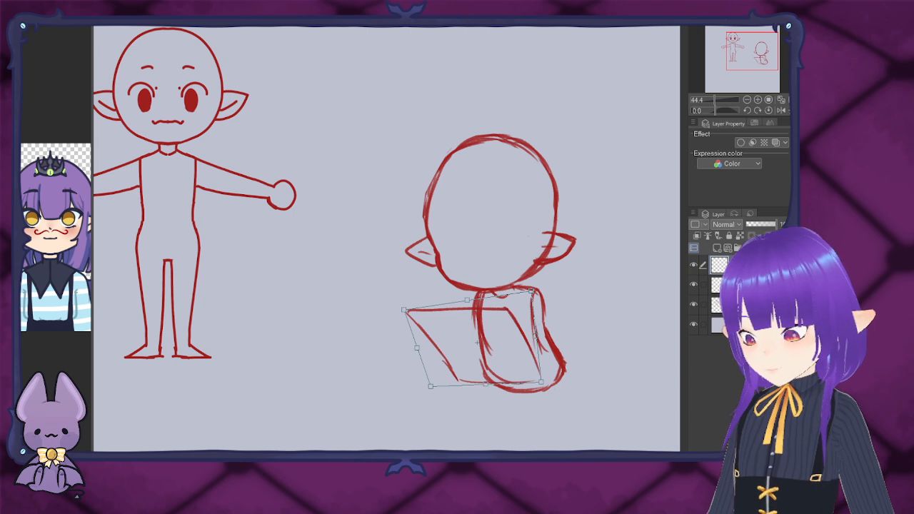
{"action": "left_click_drag", "start_coordinate": [531, 290], "coordinate": [546, 298]}
{"action": "left_click_drag", "start_coordinate": [547, 341], "coordinate": [562, 344]}
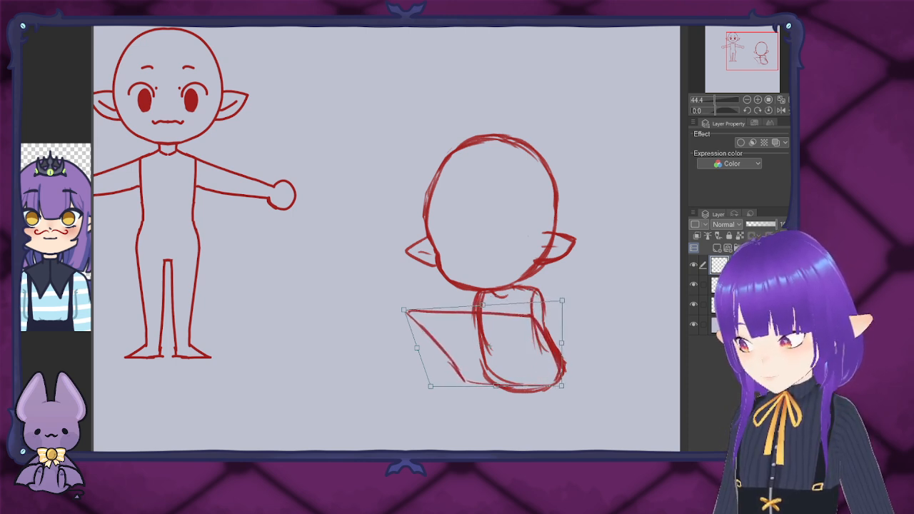
{"action": "left_click_drag", "start_coordinate": [490, 347], "coordinate": [482, 347]}
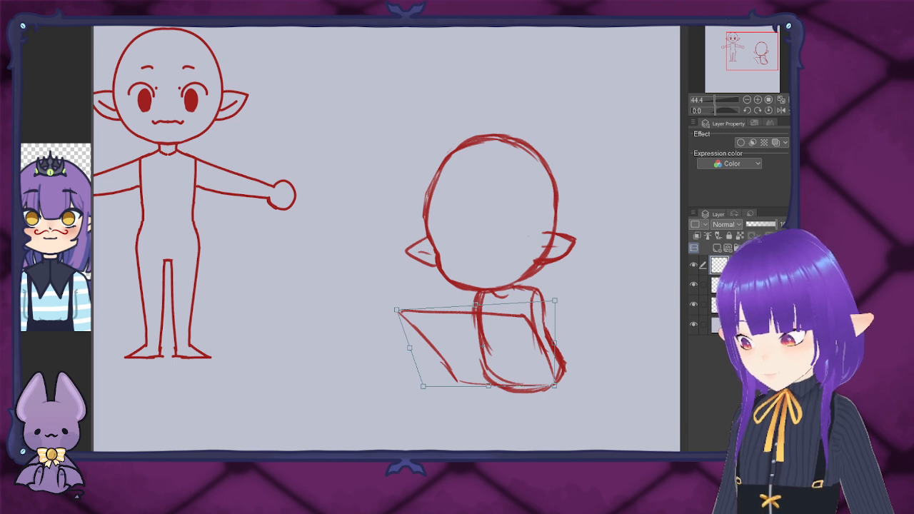
{"action": "key", "text": "Return"}
Step: Give the slanted panel thickness by drawing an offset second outline on a new layer and joining the corners of both outlines
{"action": "key", "text": "ctrl+shift+n"}
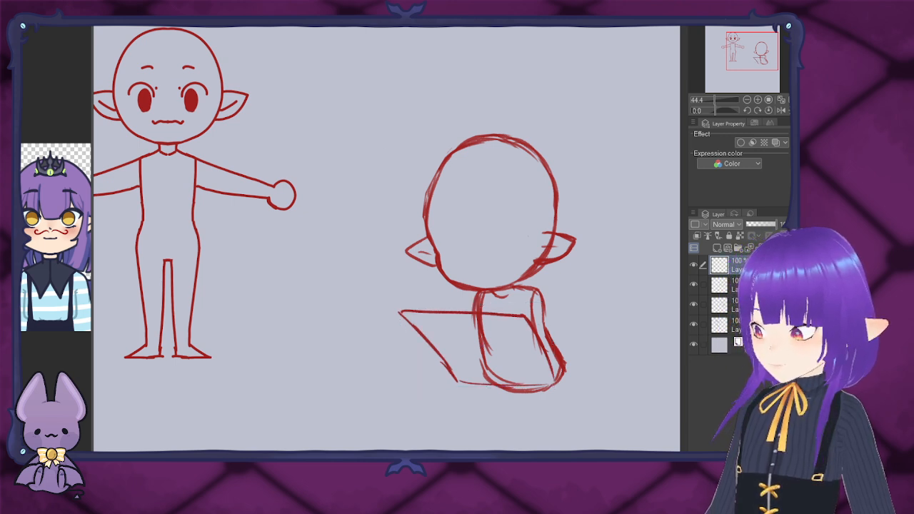
{"action": "mouse_move", "coordinate": [400, 311]}
{"action": "left_mouse_down"}
{"action": "mouse_move", "coordinate": [523, 315]}
{"action": "mouse_move", "coordinate": [452, 384]}
{"action": "mouse_move", "coordinate": [553, 390]}
{"action": "left_mouse_up"}
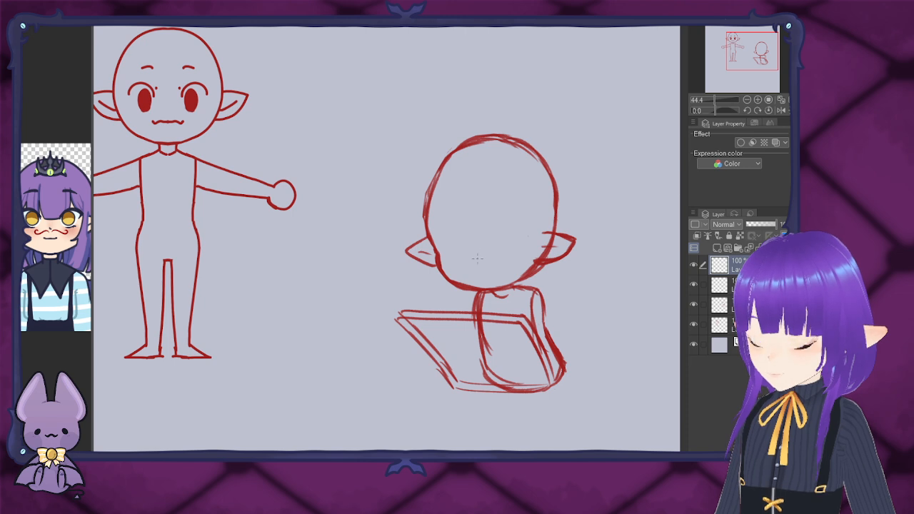
{"action": "left_click_drag", "start_coordinate": [404, 310], "coordinate": [394, 320]}
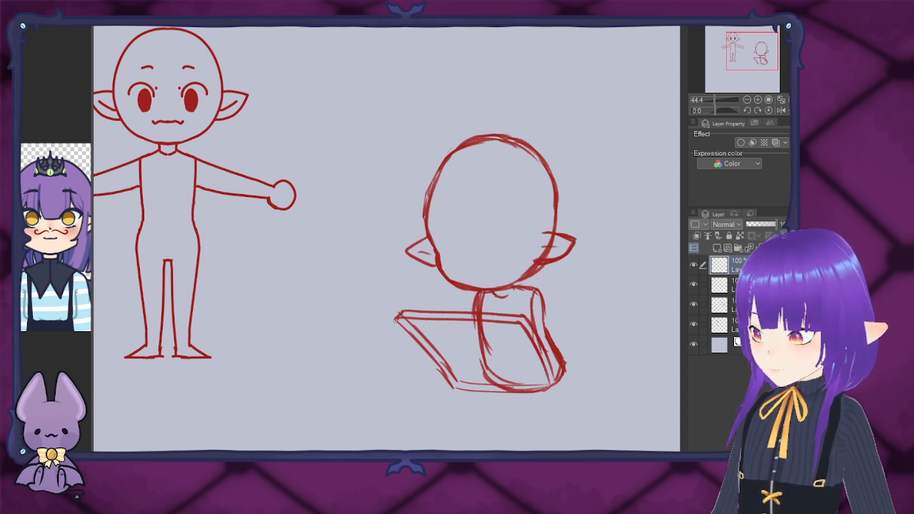
{"action": "left_click_drag", "start_coordinate": [524, 314], "coordinate": [520, 322]}
{"action": "left_click_drag", "start_coordinate": [554, 389], "coordinate": [548, 382]}
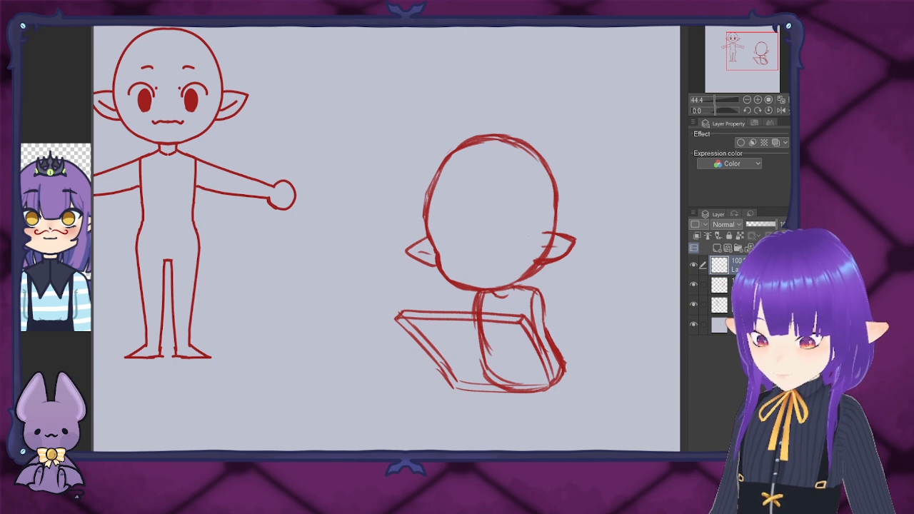
{"action": "left_click", "coordinate": [692, 265]}
{"action": "left_click", "coordinate": [692, 265]}
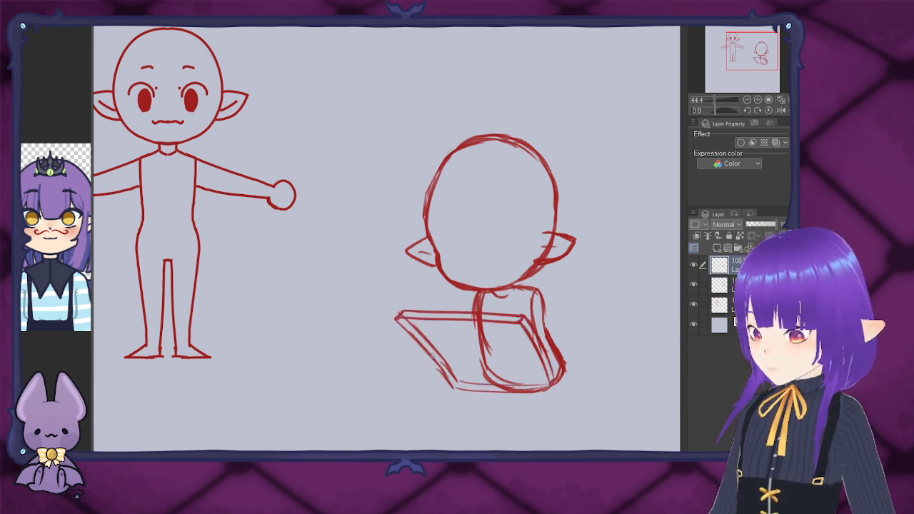
Step: Sketch small rounded fingers gripping the panel's left edge, redoing the lower finger strokes
{"action": "mouse_move", "coordinate": [423, 352]}
{"action": "left_mouse_down"}
{"action": "mouse_move", "coordinate": [418, 341]}
{"action": "mouse_move", "coordinate": [430, 344]}
{"action": "mouse_move", "coordinate": [425, 354]}
{"action": "mouse_move", "coordinate": [434, 352]}
{"action": "mouse_move", "coordinate": [441, 371]}
{"action": "left_mouse_up"}
{"action": "left_click_drag", "start_coordinate": [438, 357], "coordinate": [444, 370]}
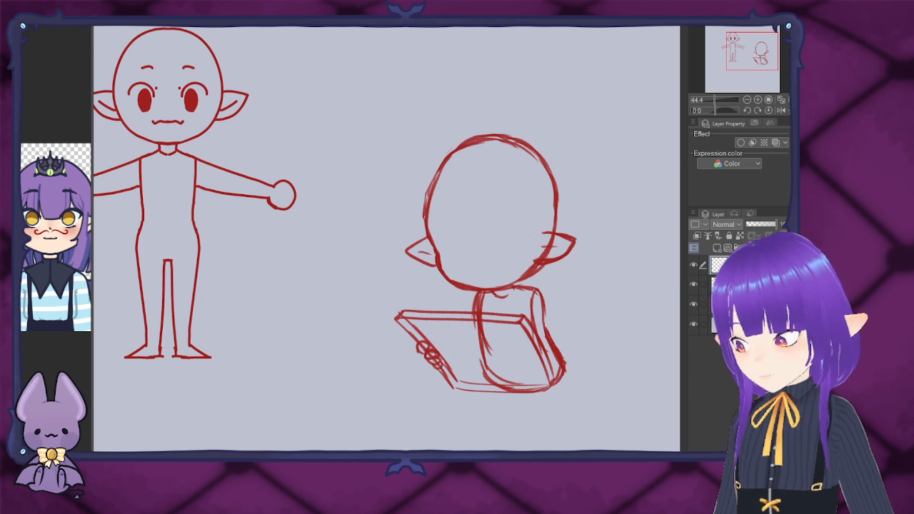
{"action": "key", "text": "ctrl+z"}
{"action": "key", "text": "ctrl+z"}
{"action": "key", "text": "ctrl+z"}
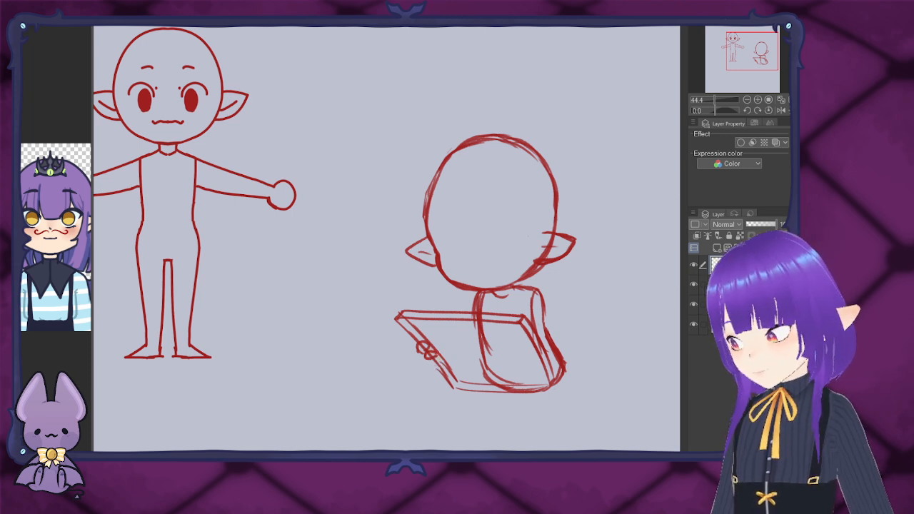
{"action": "left_click_drag", "start_coordinate": [427, 357], "coordinate": [433, 367]}
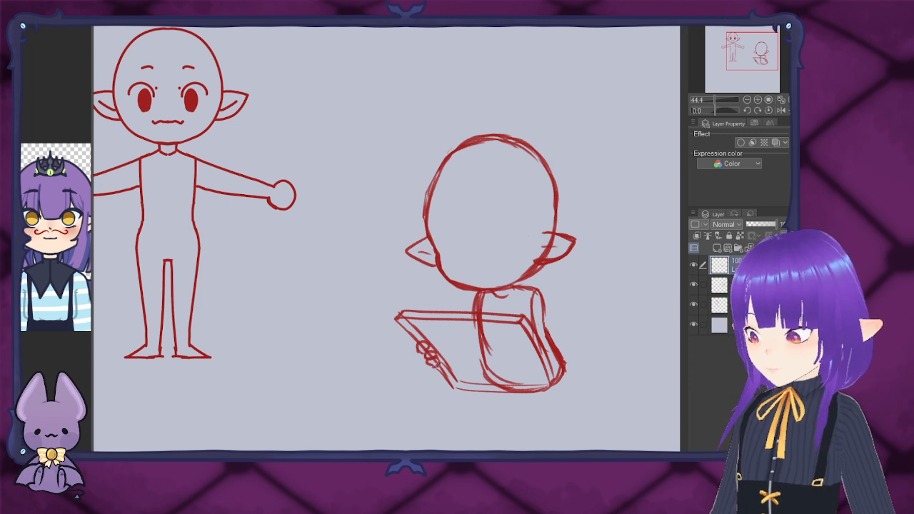
{"action": "key", "text": "ctrl+z"}
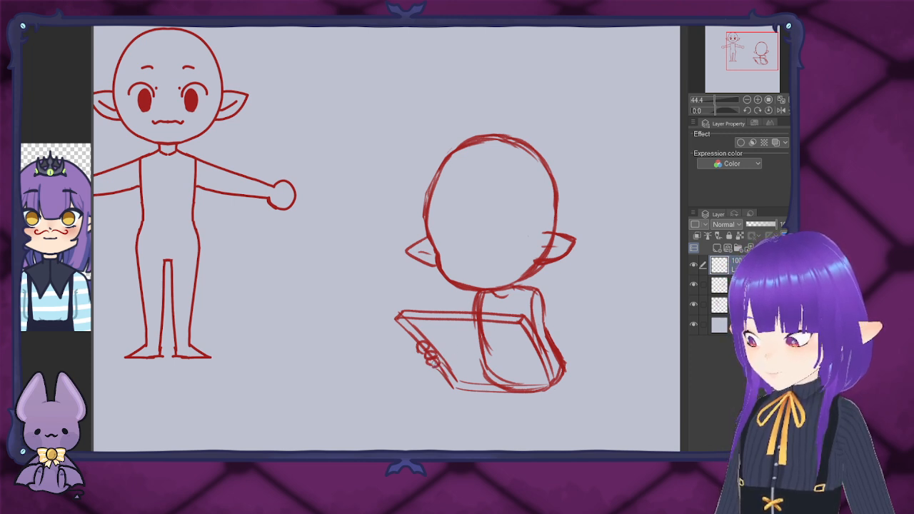
{"action": "key", "text": "ctrl+z"}
{"action": "key", "text": "ctrl+z"}
{"action": "left_click_drag", "start_coordinate": [426, 357], "coordinate": [433, 379]}
{"action": "left_click_drag", "start_coordinate": [429, 367], "coordinate": [447, 385]}
{"action": "left_click_drag", "start_coordinate": [440, 380], "coordinate": [447, 384]}
{"action": "key", "text": "ctrl+z"}
{"action": "key", "text": "ctrl+z"}
{"action": "key", "text": "ctrl+z"}
{"action": "key", "text": "ctrl+z"}
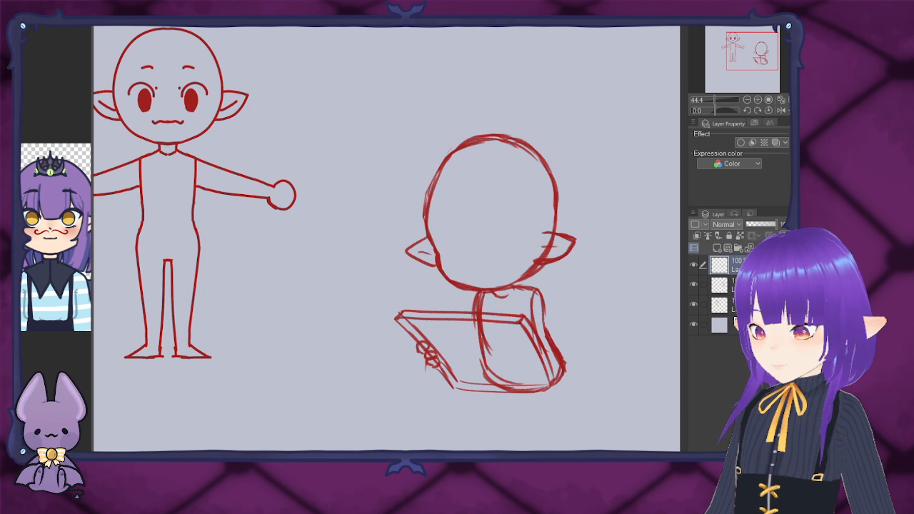
Step: Sketch the start of the left arm's shoulder line below the head and a rounded palm behind the gripping fingers
{"action": "left_click_drag", "start_coordinate": [479, 292], "coordinate": [462, 316]}
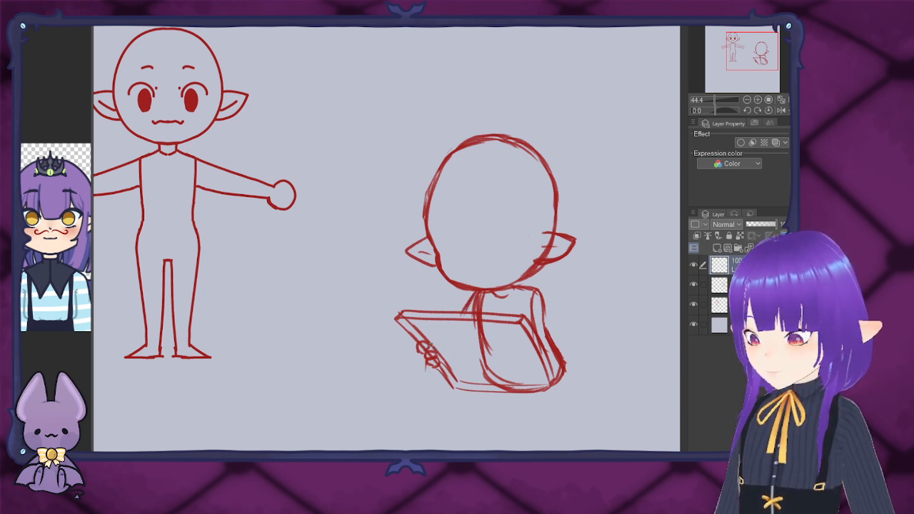
{"action": "mouse_move", "coordinate": [429, 336]}
{"action": "left_mouse_down"}
{"action": "mouse_move", "coordinate": [452, 363]}
{"action": "mouse_move", "coordinate": [431, 371]}
{"action": "mouse_move", "coordinate": [454, 372]}
{"action": "mouse_move", "coordinate": [442, 345]}
{"action": "mouse_move", "coordinate": [448, 350]}
{"action": "left_mouse_up"}
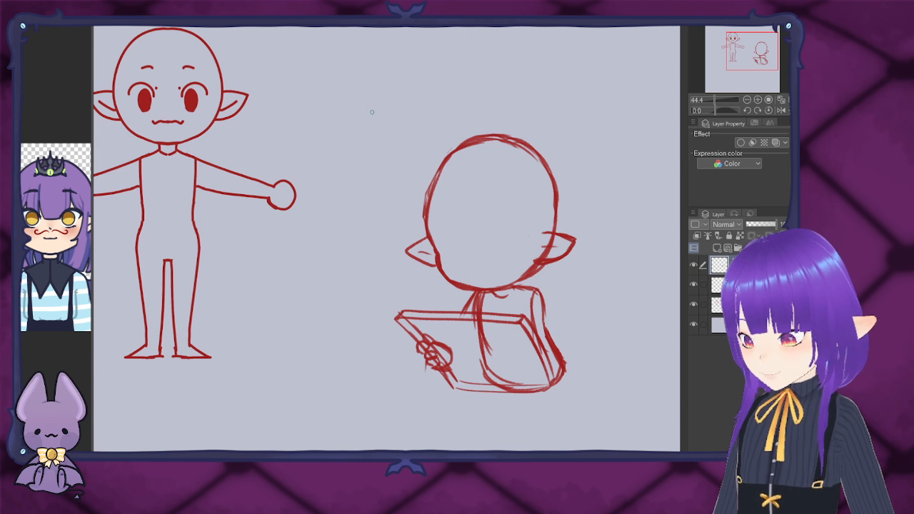
{"action": "mouse_move", "coordinate": [359, 155]}
{"action": "left_mouse_down"}
{"action": "mouse_move", "coordinate": [350, 122]}
{"action": "mouse_move", "coordinate": [358, 97]}
{"action": "mouse_move", "coordinate": [372, 109]}
{"action": "mouse_move", "coordinate": [358, 156]}
{"action": "left_mouse_up"}
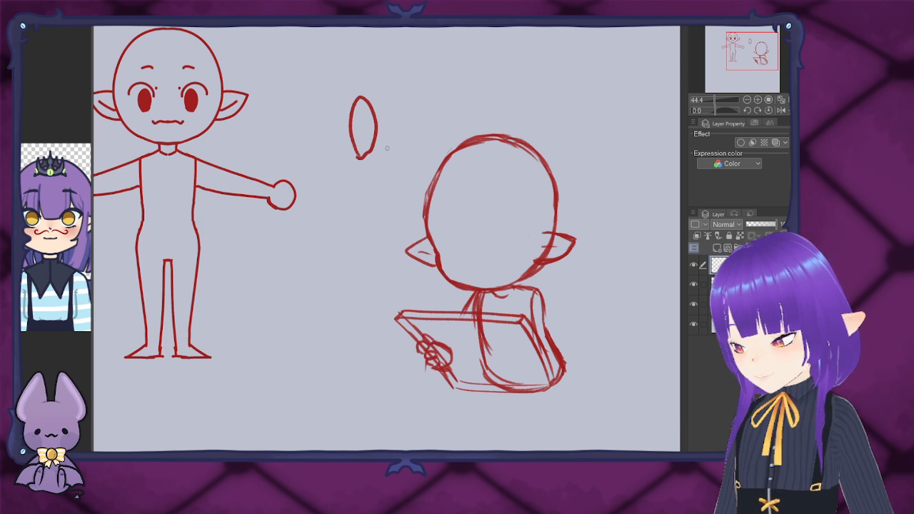
{"action": "mouse_move", "coordinate": [387, 152]}
{"action": "left_mouse_down"}
{"action": "mouse_move", "coordinate": [385, 113]}
{"action": "mouse_move", "coordinate": [400, 146]}
{"action": "mouse_move", "coordinate": [388, 153]}
{"action": "mouse_move", "coordinate": [382, 136]}
{"action": "mouse_move", "coordinate": [396, 132]}
{"action": "left_mouse_up"}
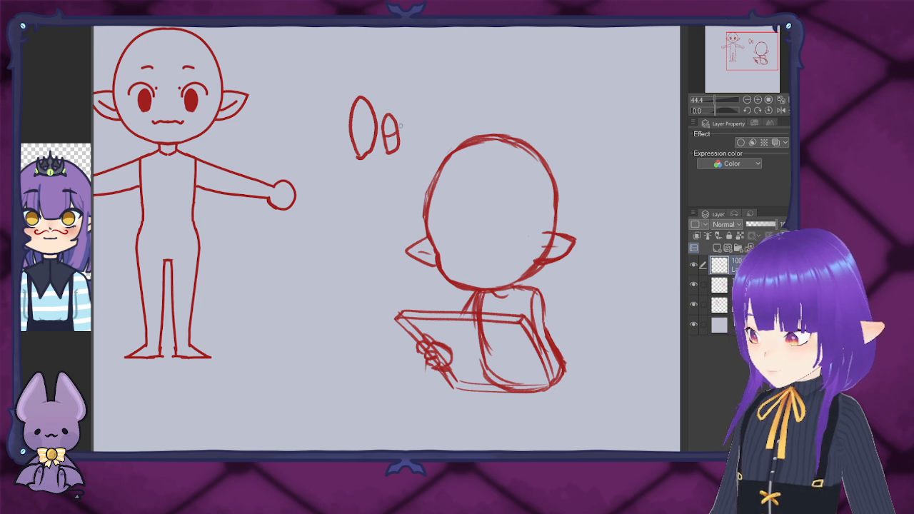
{"action": "mouse_move", "coordinate": [362, 90]}
{"action": "left_mouse_down"}
{"action": "mouse_move", "coordinate": [351, 139]}
{"action": "mouse_move", "coordinate": [358, 176]}
{"action": "mouse_move", "coordinate": [351, 136]}
{"action": "mouse_move", "coordinate": [373, 101]}
{"action": "mouse_move", "coordinate": [375, 156]}
{"action": "mouse_move", "coordinate": [395, 115]}
{"action": "mouse_move", "coordinate": [397, 156]}
{"action": "left_mouse_up"}
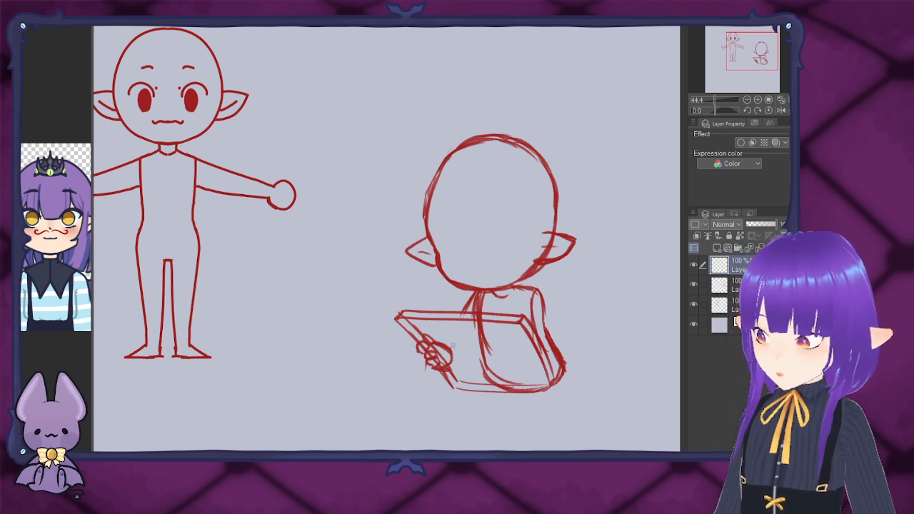
Step: Sketch the forearm from the gripping hand towards the torso and redraw the upper arm down from the shoulder
{"action": "mouse_move", "coordinate": [452, 350]}
{"action": "left_mouse_down"}
{"action": "mouse_move", "coordinate": [477, 342]}
{"action": "mouse_move", "coordinate": [473, 356]}
{"action": "mouse_move", "coordinate": [481, 353]}
{"action": "mouse_move", "coordinate": [450, 370]}
{"action": "mouse_move", "coordinate": [480, 367]}
{"action": "left_mouse_up"}
{"action": "left_click_drag", "start_coordinate": [473, 297], "coordinate": [464, 340]}
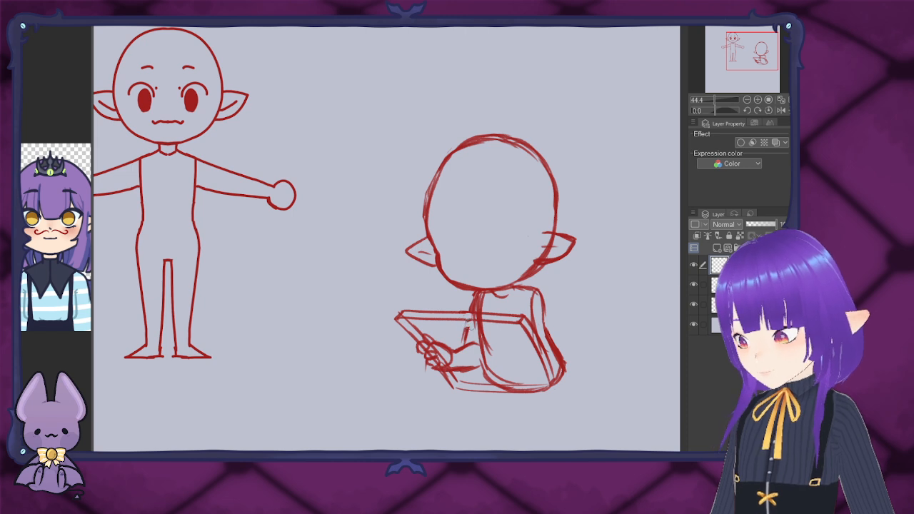
{"action": "left_click_drag", "start_coordinate": [478, 294], "coordinate": [466, 345]}
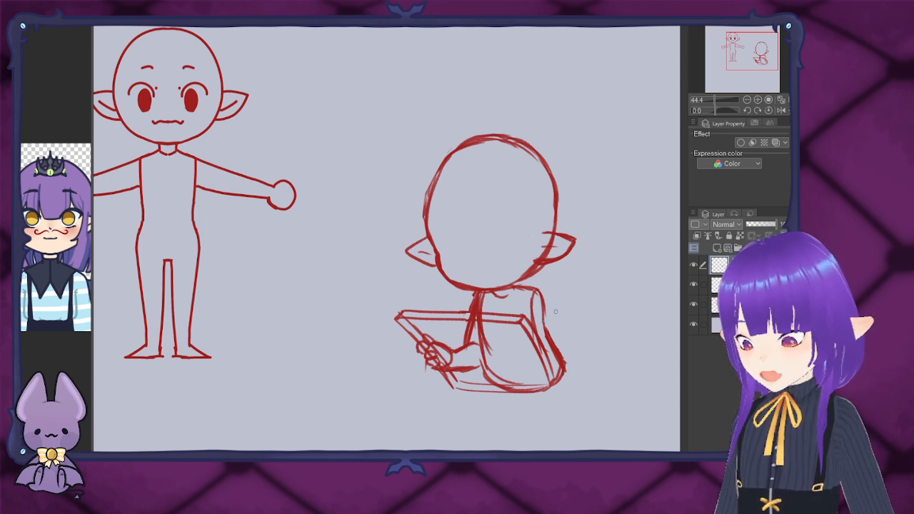
Step: Doodle a small creature between the two characters, with a tufted oval head, large divided eyes and a thin body
{"action": "mouse_move", "coordinate": [334, 139]}
{"action": "left_mouse_down"}
{"action": "mouse_move", "coordinate": [336, 64]}
{"action": "mouse_move", "coordinate": [358, 93]}
{"action": "mouse_move", "coordinate": [335, 141]}
{"action": "left_mouse_up"}
{"action": "mouse_move", "coordinate": [322, 49]}
{"action": "left_mouse_down"}
{"action": "mouse_move", "coordinate": [337, 67]}
{"action": "mouse_move", "coordinate": [349, 52]}
{"action": "left_mouse_up"}
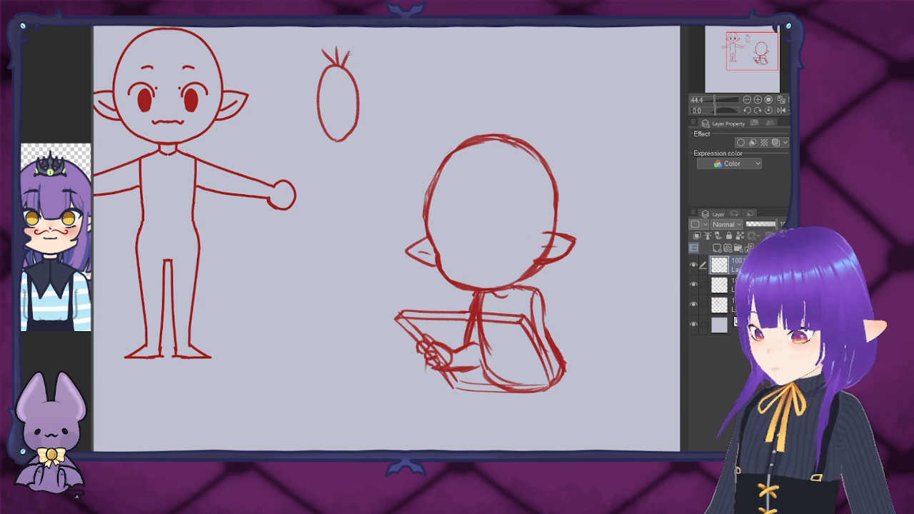
{"action": "mouse_move", "coordinate": [355, 120]}
{"action": "left_mouse_down"}
{"action": "mouse_move", "coordinate": [345, 88]}
{"action": "mouse_move", "coordinate": [353, 79]}
{"action": "mouse_move", "coordinate": [344, 104]}
{"action": "mouse_move", "coordinate": [332, 92]}
{"action": "mouse_move", "coordinate": [325, 130]}
{"action": "mouse_move", "coordinate": [319, 125]}
{"action": "left_mouse_up"}
{"action": "mouse_move", "coordinate": [316, 101]}
{"action": "left_mouse_down"}
{"action": "mouse_move", "coordinate": [332, 113]}
{"action": "mouse_move", "coordinate": [349, 182]}
{"action": "mouse_move", "coordinate": [355, 167]}
{"action": "left_mouse_up"}
{"action": "mouse_move", "coordinate": [350, 134]}
{"action": "left_mouse_down"}
{"action": "mouse_move", "coordinate": [354, 176]}
{"action": "mouse_move", "coordinate": [378, 158]}
{"action": "mouse_move", "coordinate": [357, 179]}
{"action": "mouse_move", "coordinate": [383, 163]}
{"action": "mouse_move", "coordinate": [335, 181]}
{"action": "left_mouse_up"}
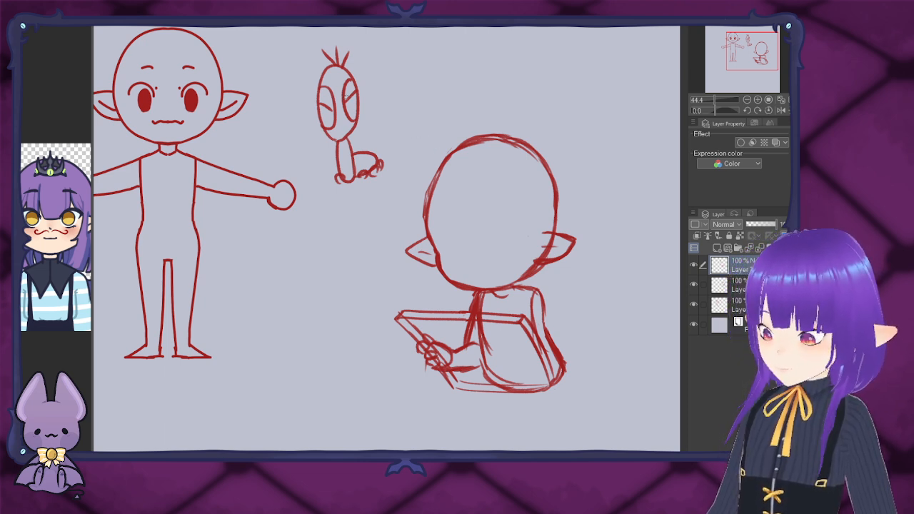
Step: Doodle a bird beside the small creature, with a feathered crest, open beak, clawed feet and two raised wings
{"action": "mouse_move", "coordinate": [405, 77]}
{"action": "left_mouse_down"}
{"action": "mouse_move", "coordinate": [393, 93]}
{"action": "mouse_move", "coordinate": [411, 93]}
{"action": "mouse_move", "coordinate": [399, 109]}
{"action": "mouse_move", "coordinate": [423, 80]}
{"action": "mouse_move", "coordinate": [391, 86]}
{"action": "mouse_move", "coordinate": [404, 53]}
{"action": "mouse_move", "coordinate": [430, 54]}
{"action": "mouse_move", "coordinate": [432, 63]}
{"action": "mouse_move", "coordinate": [389, 95]}
{"action": "left_mouse_up"}
{"action": "mouse_move", "coordinate": [434, 70]}
{"action": "left_mouse_down"}
{"action": "mouse_move", "coordinate": [444, 77]}
{"action": "mouse_move", "coordinate": [438, 93]}
{"action": "mouse_move", "coordinate": [390, 104]}
{"action": "mouse_move", "coordinate": [403, 139]}
{"action": "left_mouse_up"}
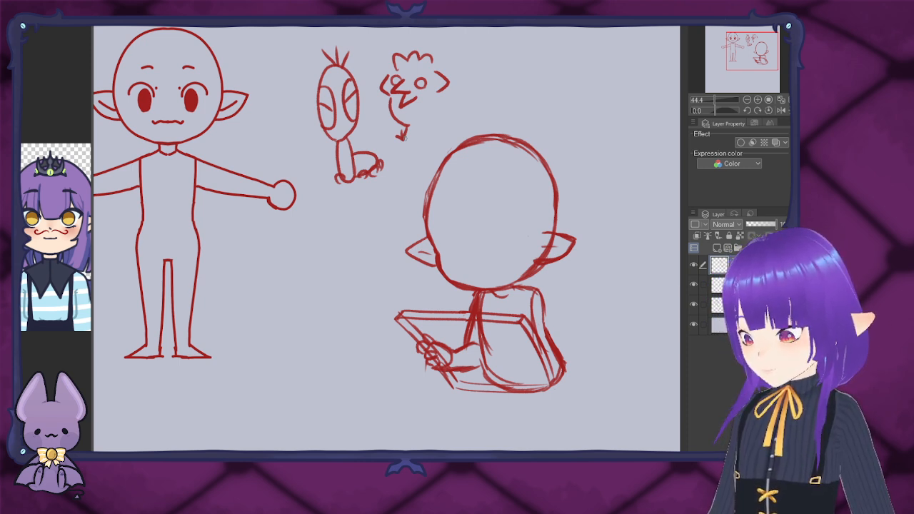
{"action": "mouse_move", "coordinate": [413, 127]}
{"action": "left_mouse_down"}
{"action": "mouse_move", "coordinate": [435, 121]}
{"action": "mouse_move", "coordinate": [448, 134]}
{"action": "mouse_move", "coordinate": [438, 140]}
{"action": "left_mouse_up"}
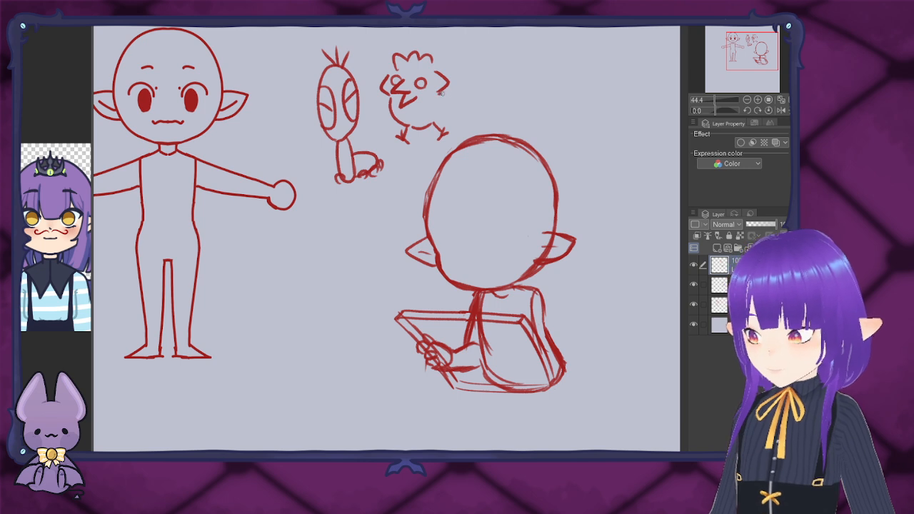
{"action": "mouse_move", "coordinate": [447, 93]}
{"action": "left_mouse_down"}
{"action": "mouse_move", "coordinate": [460, 61]}
{"action": "mouse_move", "coordinate": [484, 57]}
{"action": "mouse_move", "coordinate": [483, 82]}
{"action": "mouse_move", "coordinate": [483, 56]}
{"action": "mouse_move", "coordinate": [472, 109]}
{"action": "mouse_move", "coordinate": [439, 115]}
{"action": "left_mouse_up"}
{"action": "mouse_move", "coordinate": [389, 100]}
{"action": "left_mouse_down"}
{"action": "mouse_move", "coordinate": [377, 99]}
{"action": "mouse_move", "coordinate": [374, 66]}
{"action": "mouse_move", "coordinate": [359, 51]}
{"action": "left_mouse_up"}
{"action": "key", "text": "ctrl+z"}
{"action": "mouse_move", "coordinate": [392, 97]}
{"action": "left_mouse_down"}
{"action": "mouse_move", "coordinate": [380, 97]}
{"action": "mouse_move", "coordinate": [352, 45]}
{"action": "mouse_move", "coordinate": [364, 111]}
{"action": "mouse_move", "coordinate": [375, 124]}
{"action": "mouse_move", "coordinate": [396, 123]}
{"action": "left_mouse_up"}
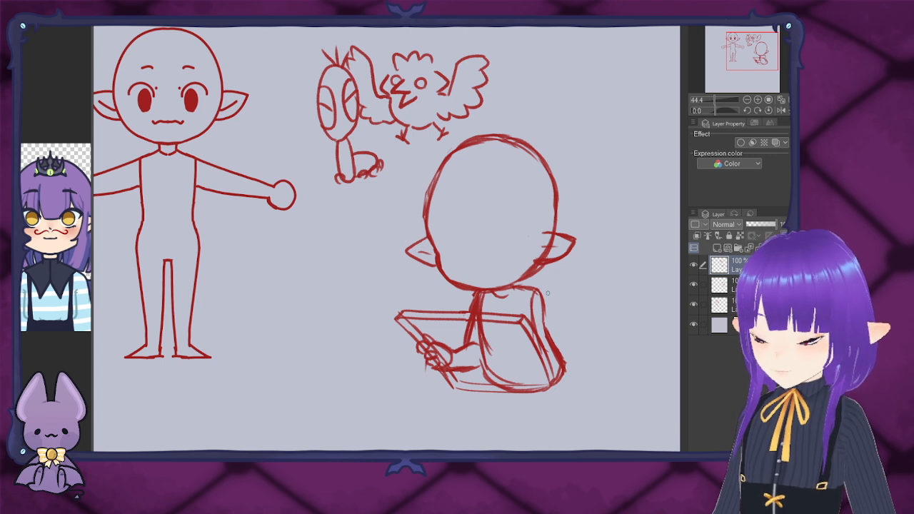
Step: Sketch the second arm from the right shoulder, bent down to a hand on the panel's right edge, checking the layer's visibility
{"action": "left_click_drag", "start_coordinate": [534, 287], "coordinate": [566, 331]}
{"action": "left_click_drag", "start_coordinate": [547, 301], "coordinate": [578, 341]}
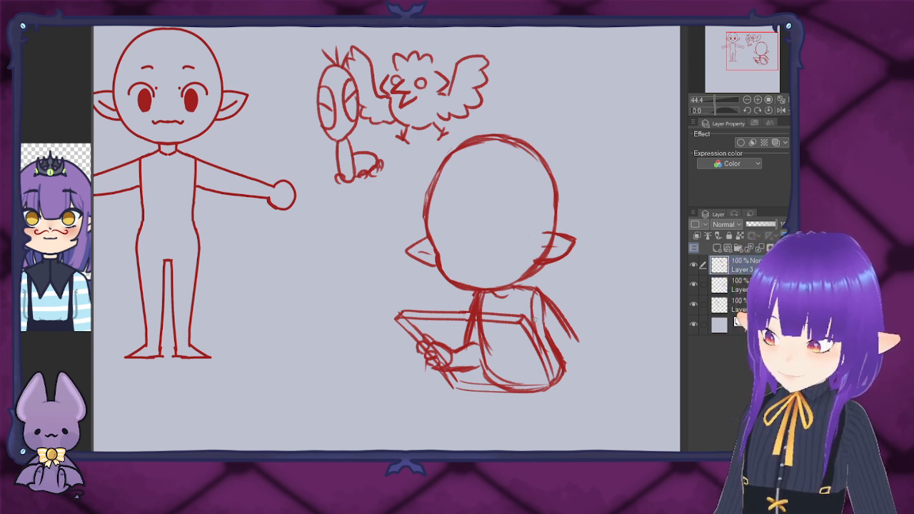
{"action": "mouse_move", "coordinate": [534, 321]}
{"action": "left_mouse_down"}
{"action": "mouse_move", "coordinate": [560, 353]}
{"action": "mouse_move", "coordinate": [576, 356]}
{"action": "mouse_move", "coordinate": [534, 339]}
{"action": "mouse_move", "coordinate": [578, 337]}
{"action": "mouse_move", "coordinate": [552, 362]}
{"action": "left_mouse_up"}
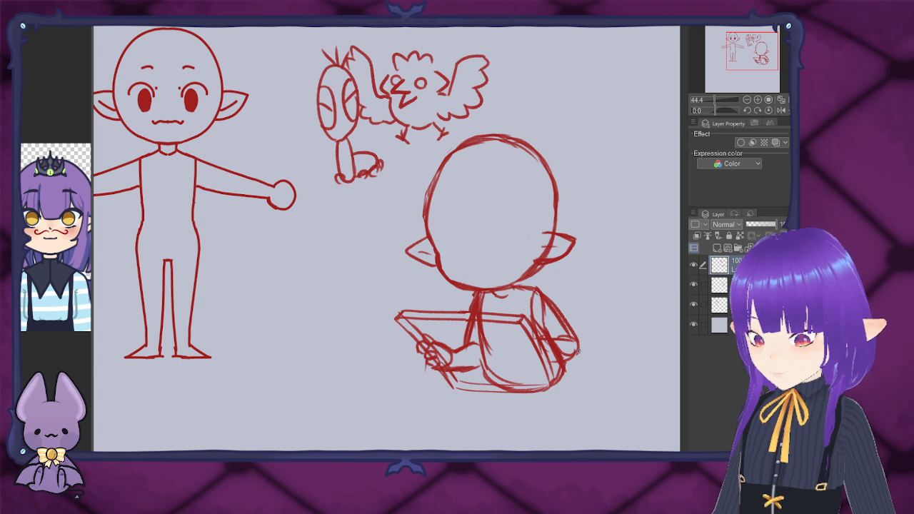
{"action": "left_click", "coordinate": [693, 265]}
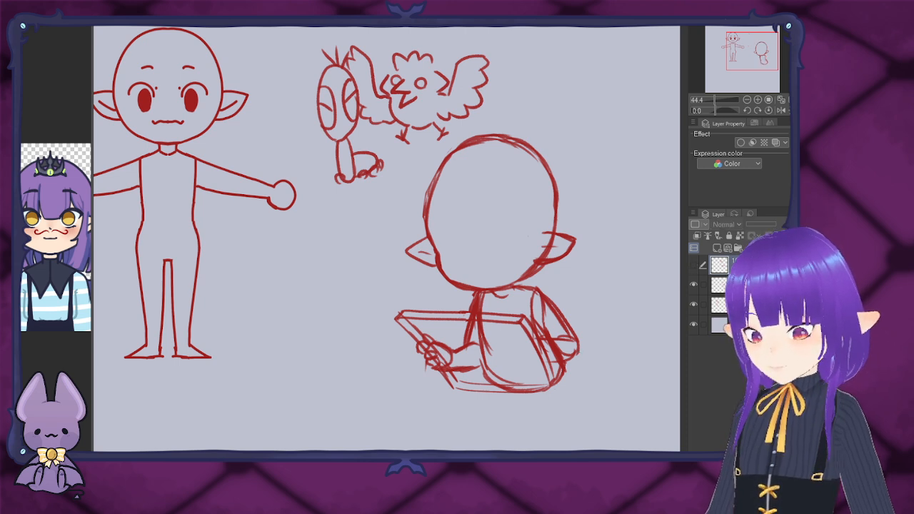
{"action": "left_click", "coordinate": [693, 265]}
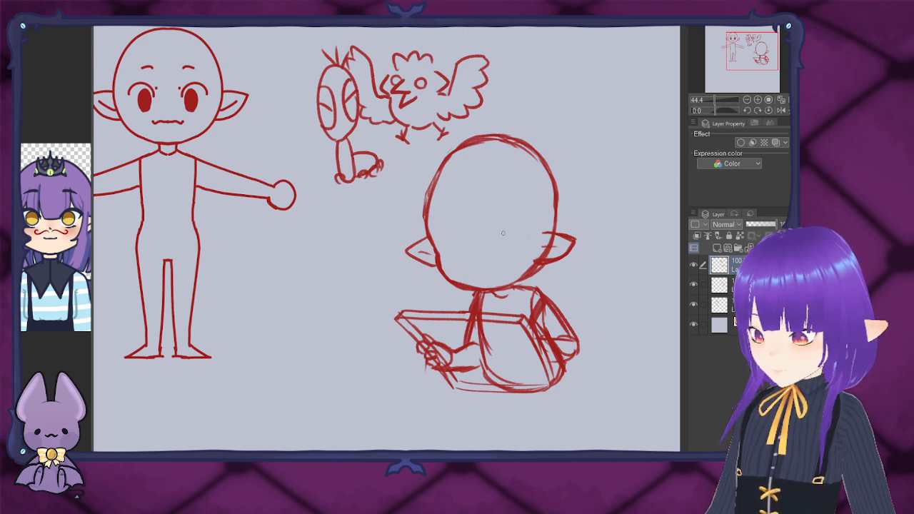
Step: Draw two arched upper lash lines low on the tilted head, redoing the strokes to match the head's angle
{"action": "left_click_drag", "start_coordinate": [496, 237], "coordinate": [521, 240]}
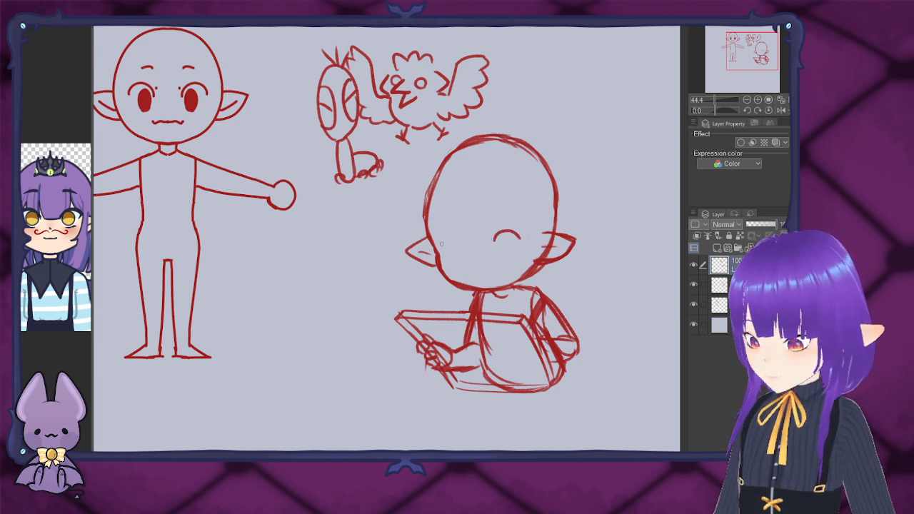
{"action": "left_click_drag", "start_coordinate": [440, 244], "coordinate": [525, 240]}
{"action": "key", "text": "e"}
{"action": "key", "text": "p"}
{"action": "key", "text": "ctrl+z"}
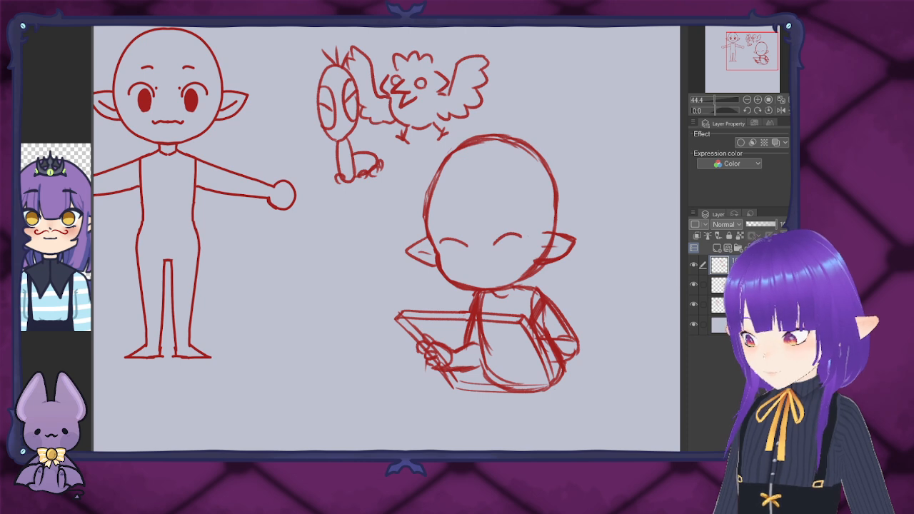
Step: Draw two tilted oval eyes beneath the lash lines and fill them solid red
{"action": "mouse_move", "coordinate": [459, 256]}
{"action": "left_mouse_down"}
{"action": "mouse_move", "coordinate": [463, 265]}
{"action": "mouse_move", "coordinate": [454, 247]}
{"action": "mouse_move", "coordinate": [471, 262]}
{"action": "mouse_move", "coordinate": [460, 267]}
{"action": "mouse_move", "coordinate": [458, 256]}
{"action": "mouse_move", "coordinate": [509, 252]}
{"action": "mouse_move", "coordinate": [503, 262]}
{"action": "mouse_move", "coordinate": [494, 244]}
{"action": "mouse_move", "coordinate": [511, 259]}
{"action": "mouse_move", "coordinate": [504, 256]}
{"action": "left_mouse_up"}
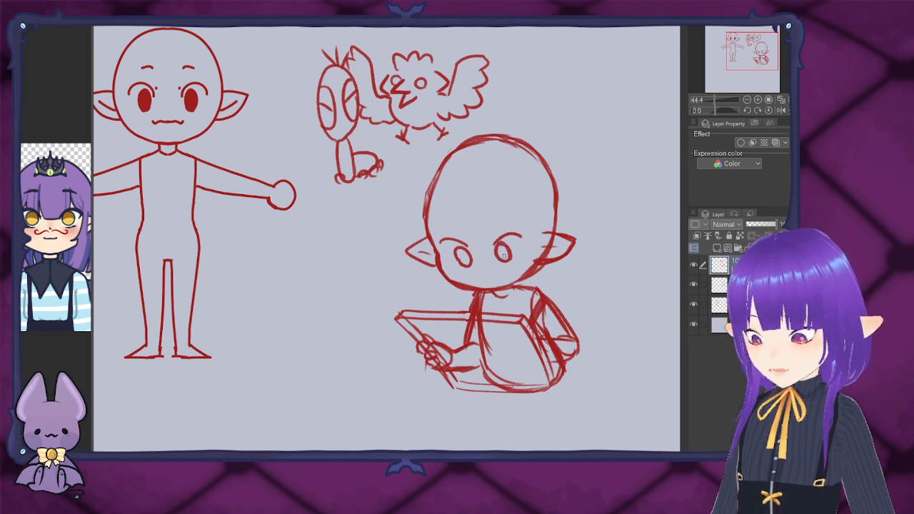
{"action": "left_click", "coordinate": [503, 253]}
{"action": "left_click", "coordinate": [463, 256]}
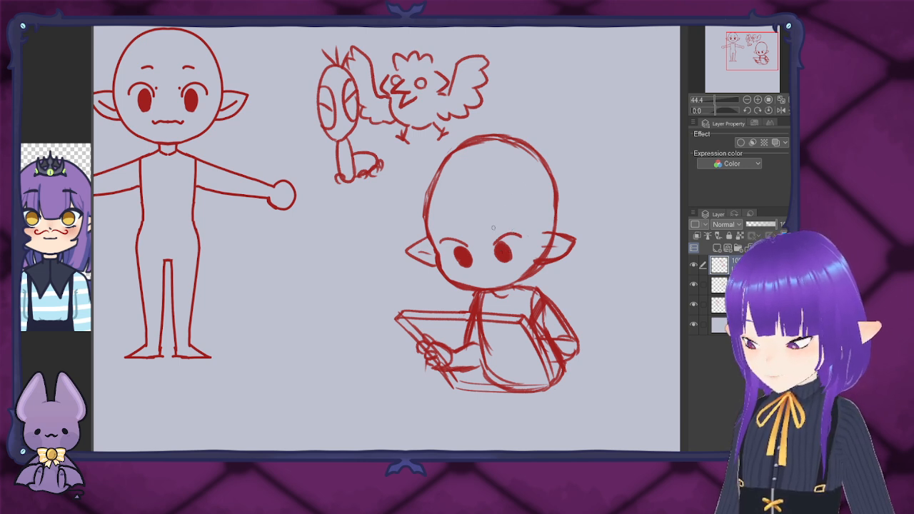
Step: Draw two short arched eyebrows above the tilted head's lash lines
{"action": "left_click_drag", "start_coordinate": [492, 223], "coordinate": [506, 222]}
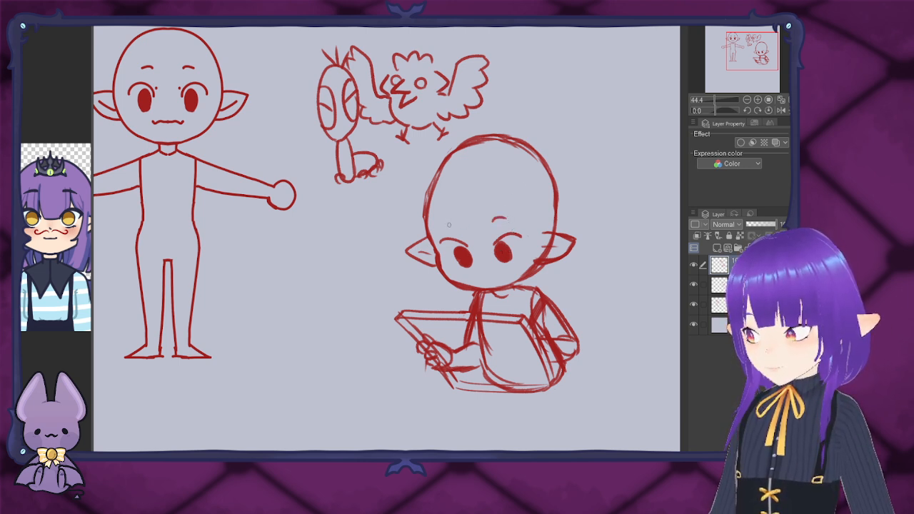
{"action": "left_click_drag", "start_coordinate": [449, 226], "coordinate": [464, 224]}
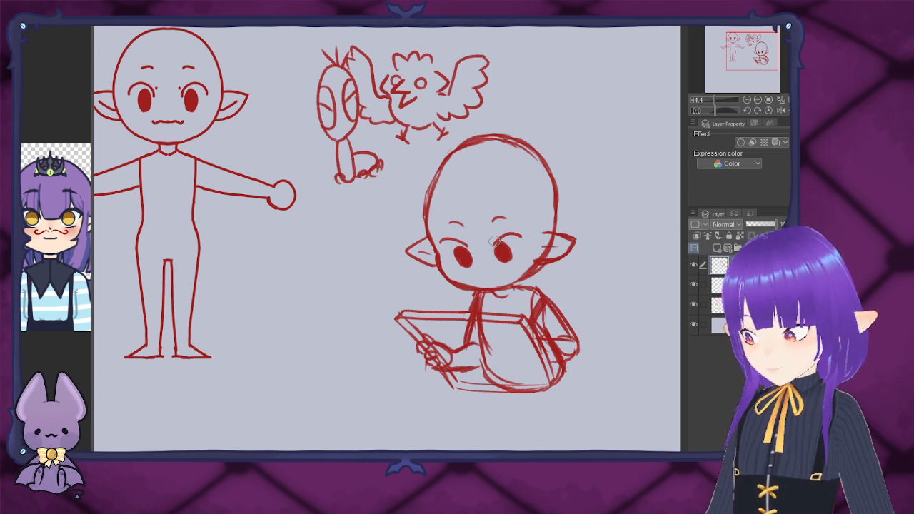
Step: Redraw the right eye's arched lash line and solid red oval, and add a small wavy mouth with a fang between the eyes
{"action": "mouse_move", "coordinate": [495, 243]}
{"action": "left_mouse_down"}
{"action": "mouse_move", "coordinate": [517, 225]}
{"action": "mouse_move", "coordinate": [493, 240]}
{"action": "mouse_move", "coordinate": [500, 247]}
{"action": "mouse_move", "coordinate": [520, 236]}
{"action": "mouse_move", "coordinate": [497, 267]}
{"action": "mouse_move", "coordinate": [509, 256]}
{"action": "mouse_move", "coordinate": [505, 239]}
{"action": "mouse_move", "coordinate": [490, 247]}
{"action": "mouse_move", "coordinate": [520, 240]}
{"action": "mouse_move", "coordinate": [494, 241]}
{"action": "mouse_move", "coordinate": [521, 238]}
{"action": "left_mouse_up"}
{"action": "key", "text": "ctrl+z"}
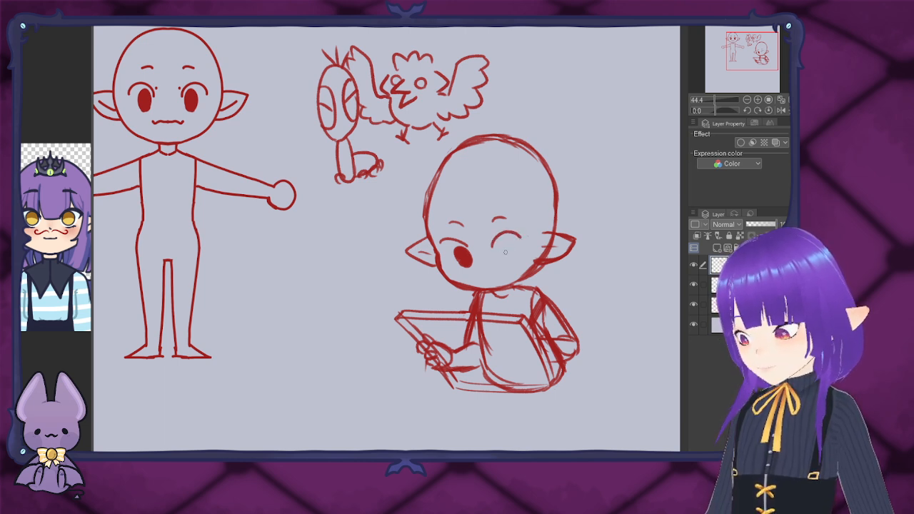
{"action": "mouse_move", "coordinate": [495, 257]}
{"action": "left_mouse_down"}
{"action": "mouse_move", "coordinate": [496, 264]}
{"action": "mouse_move", "coordinate": [503, 245]}
{"action": "mouse_move", "coordinate": [510, 261]}
{"action": "mouse_move", "coordinate": [496, 264]}
{"action": "left_mouse_up"}
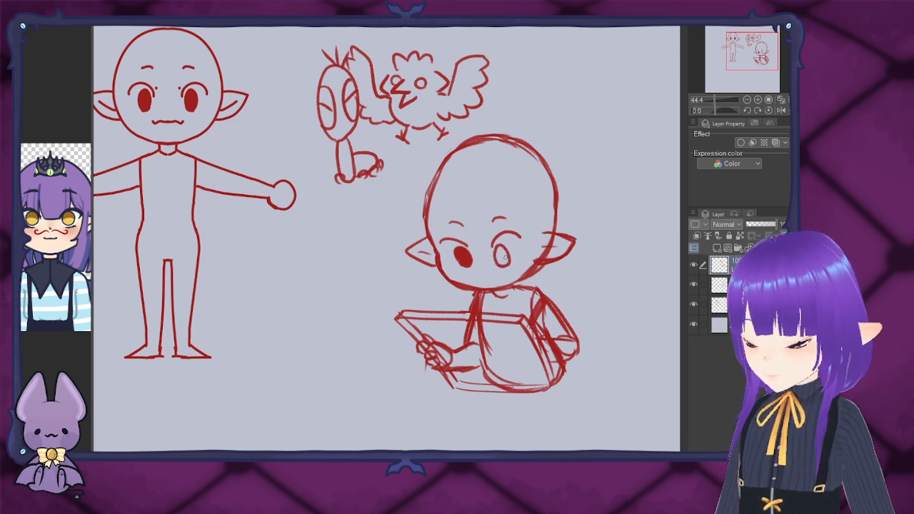
{"action": "left_click", "coordinate": [501, 255]}
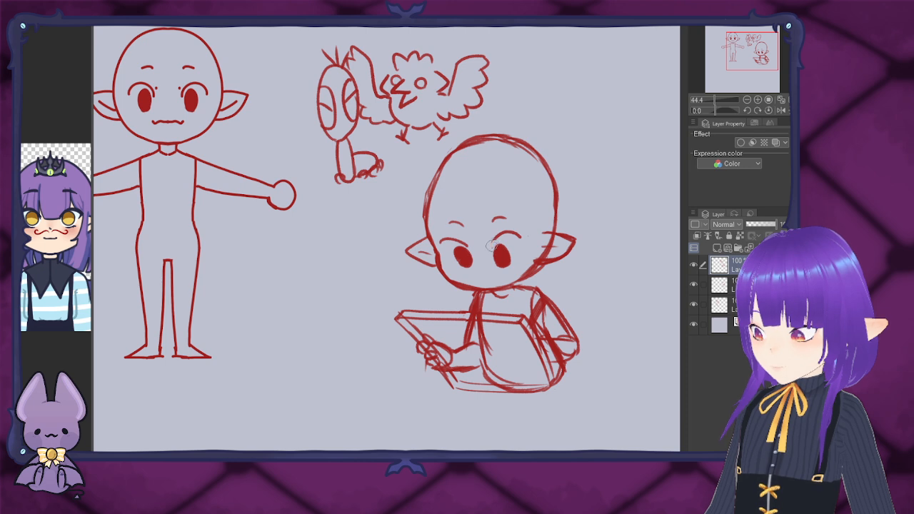
{"action": "mouse_move", "coordinate": [499, 234]}
{"action": "left_mouse_down"}
{"action": "mouse_move", "coordinate": [518, 235]}
{"action": "mouse_move", "coordinate": [496, 252]}
{"action": "mouse_move", "coordinate": [499, 267]}
{"action": "mouse_move", "coordinate": [506, 256]}
{"action": "left_mouse_up"}
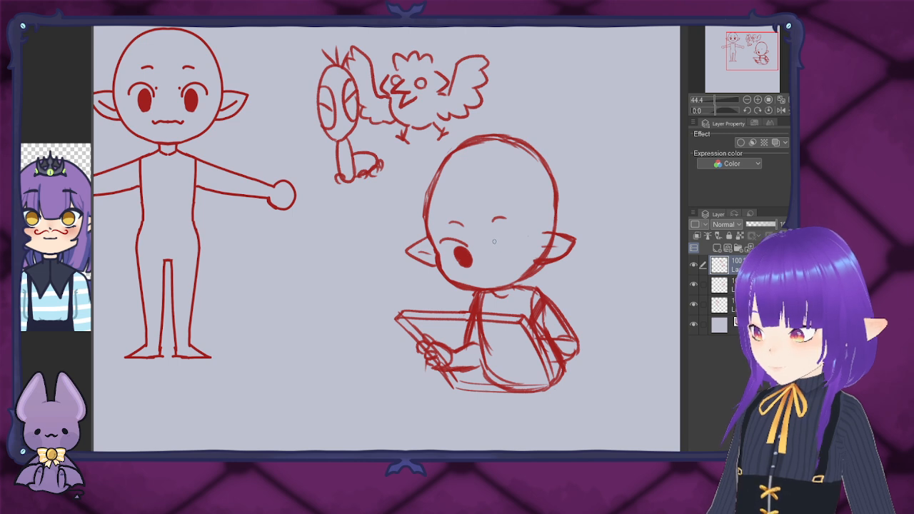
{"action": "mouse_move", "coordinate": [491, 242]}
{"action": "left_mouse_down"}
{"action": "mouse_move", "coordinate": [503, 232]}
{"action": "mouse_move", "coordinate": [525, 238]}
{"action": "left_mouse_up"}
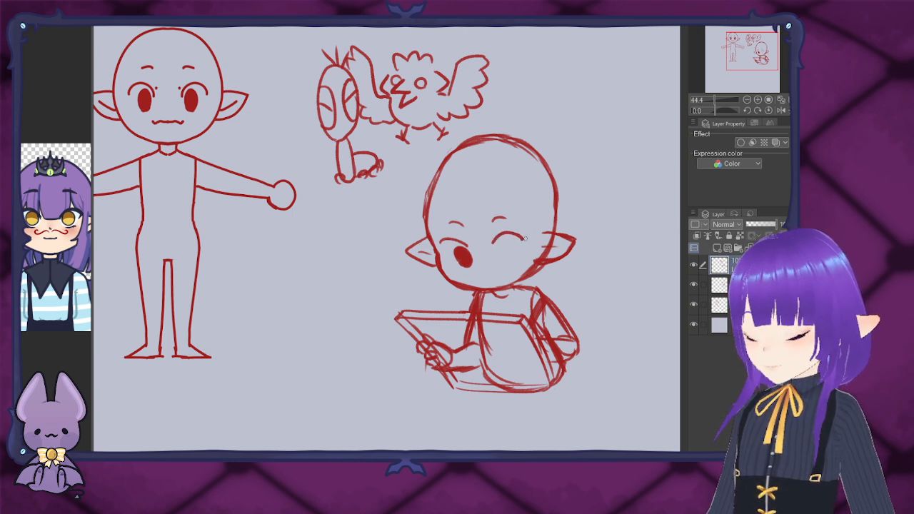
{"action": "key", "text": "ctrl+z"}
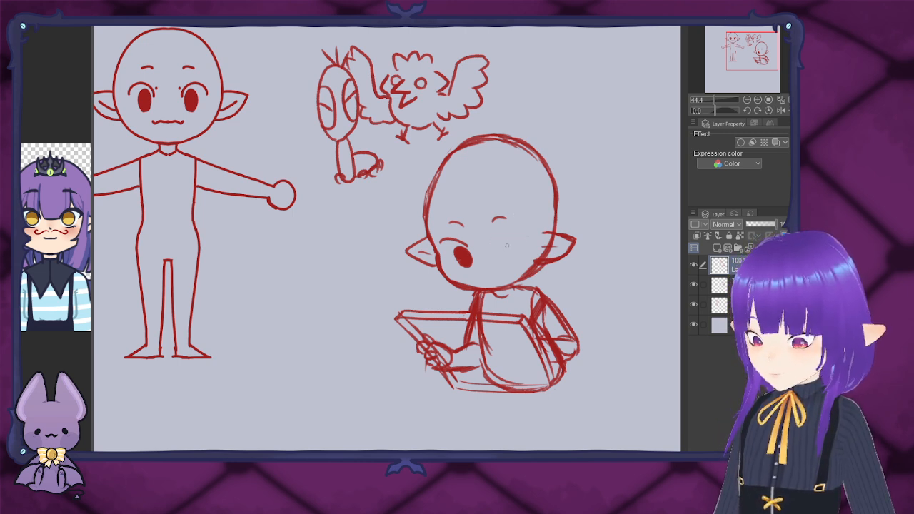
{"action": "mouse_move", "coordinate": [495, 245]}
{"action": "left_mouse_down"}
{"action": "mouse_move", "coordinate": [513, 230]}
{"action": "mouse_move", "coordinate": [521, 236]}
{"action": "left_mouse_up"}
{"action": "key", "text": "ctrl+z"}
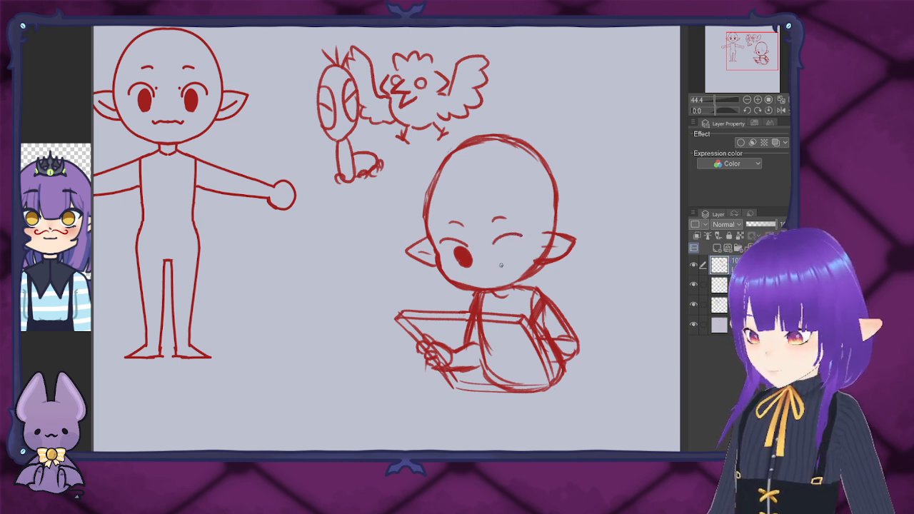
{"action": "mouse_move", "coordinate": [500, 265]}
{"action": "left_mouse_down"}
{"action": "mouse_move", "coordinate": [496, 249]}
{"action": "mouse_move", "coordinate": [509, 250]}
{"action": "mouse_move", "coordinate": [506, 264]}
{"action": "left_mouse_up"}
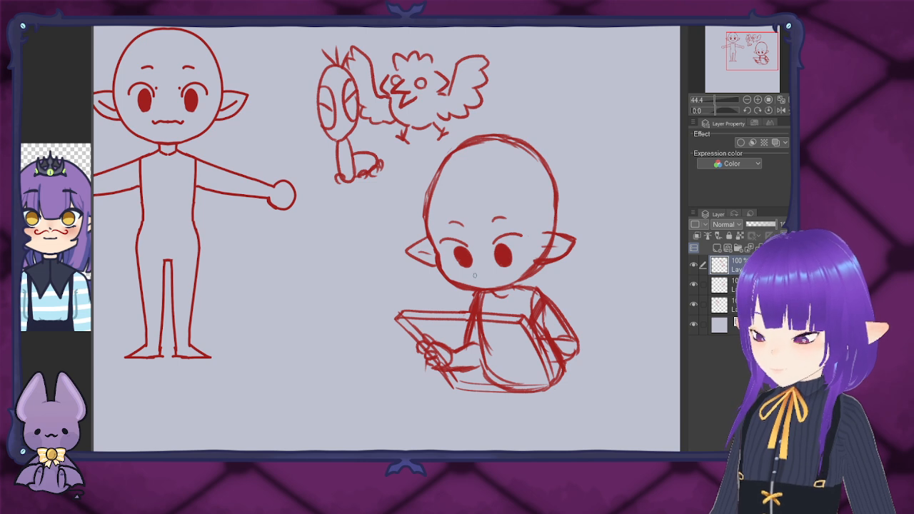
{"action": "left_click_drag", "start_coordinate": [474, 276], "coordinate": [508, 270]}
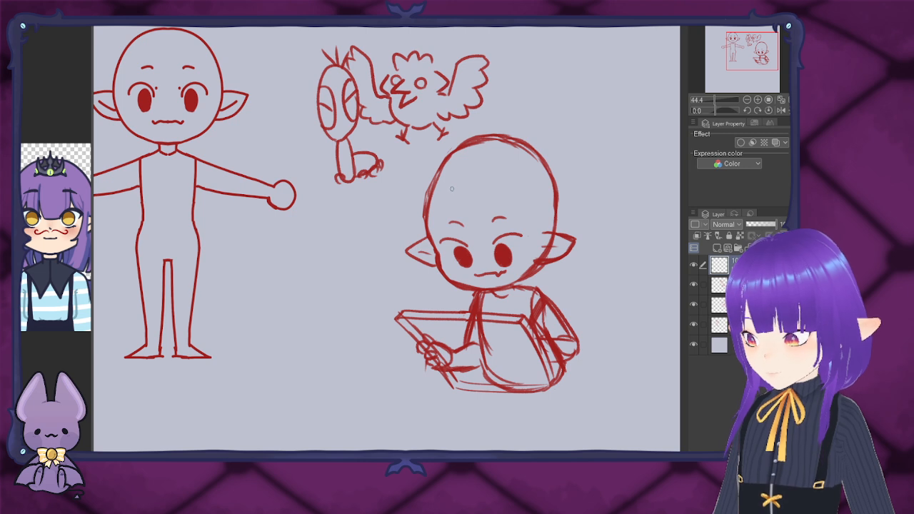
Step: Sketch the bangs across the forehead, with a long lock falling past the right cheek and a strand beside the left temple
{"action": "mouse_move", "coordinate": [451, 188]}
{"action": "left_mouse_down"}
{"action": "mouse_move", "coordinate": [454, 224]}
{"action": "mouse_move", "coordinate": [486, 214]}
{"action": "mouse_move", "coordinate": [490, 250]}
{"action": "left_mouse_up"}
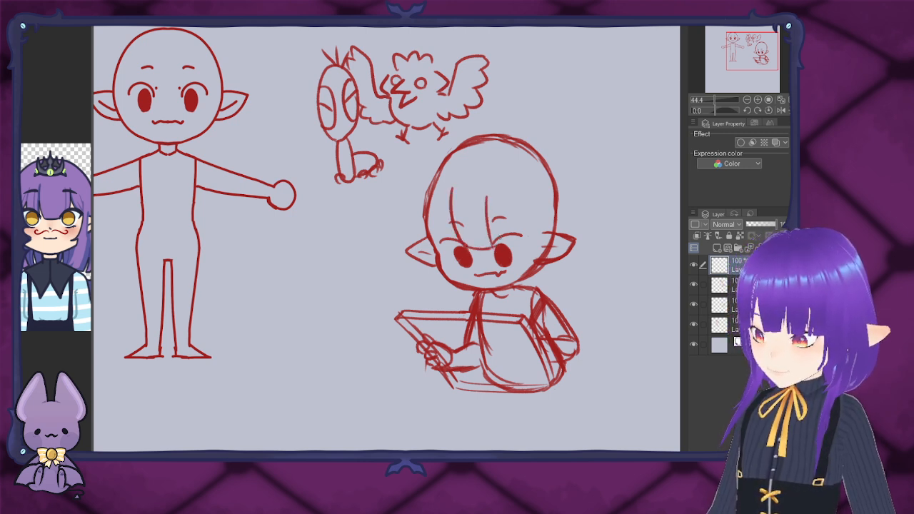
{"action": "mouse_move", "coordinate": [485, 196]}
{"action": "left_mouse_down"}
{"action": "mouse_move", "coordinate": [504, 234]}
{"action": "mouse_move", "coordinate": [496, 201]}
{"action": "mouse_move", "coordinate": [506, 231]}
{"action": "mouse_move", "coordinate": [534, 233]}
{"action": "left_mouse_up"}
{"action": "mouse_move", "coordinate": [534, 197]}
{"action": "left_mouse_down"}
{"action": "mouse_move", "coordinate": [539, 235]}
{"action": "mouse_move", "coordinate": [523, 270]}
{"action": "left_mouse_up"}
{"action": "mouse_move", "coordinate": [524, 271]}
{"action": "left_mouse_down"}
{"action": "mouse_move", "coordinate": [511, 311]}
{"action": "mouse_move", "coordinate": [528, 311]}
{"action": "left_mouse_up"}
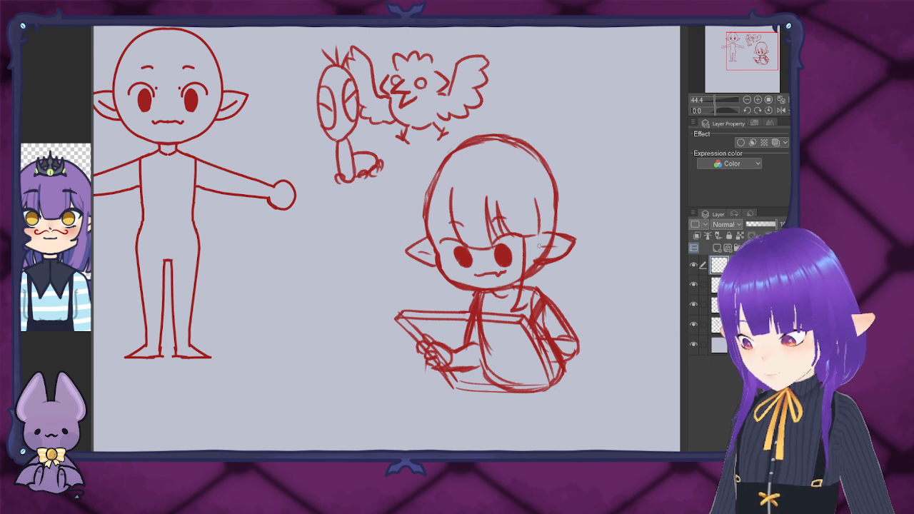
{"action": "left_click_drag", "start_coordinate": [534, 235], "coordinate": [526, 307]}
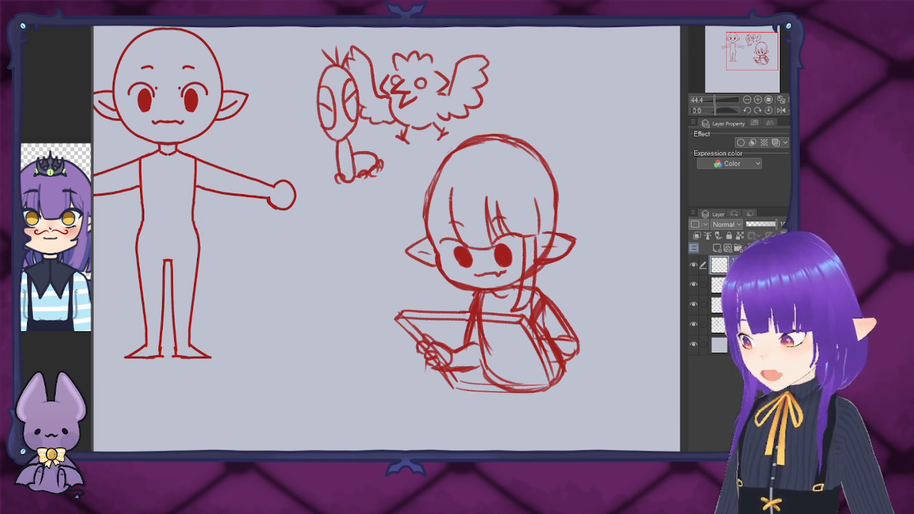
{"action": "mouse_move", "coordinate": [451, 200]}
{"action": "left_mouse_down"}
{"action": "mouse_move", "coordinate": [454, 178]}
{"action": "mouse_move", "coordinate": [437, 234]}
{"action": "left_mouse_up"}
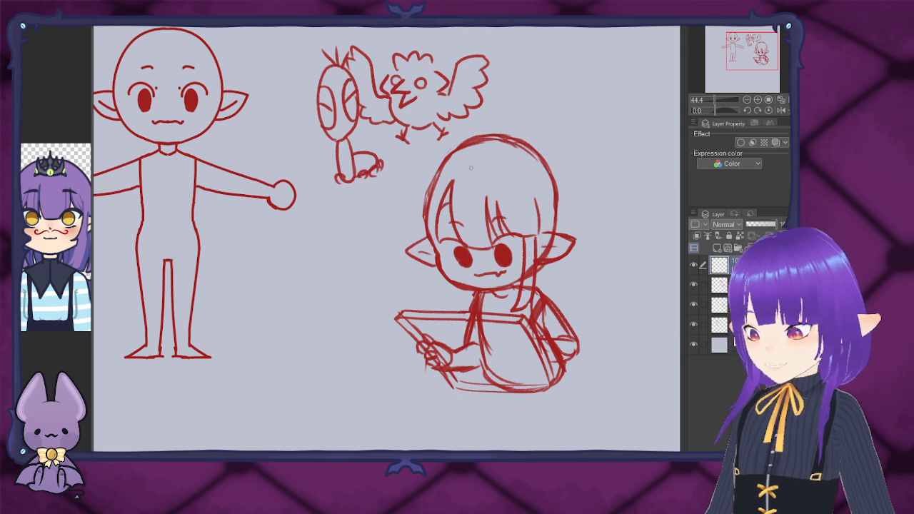
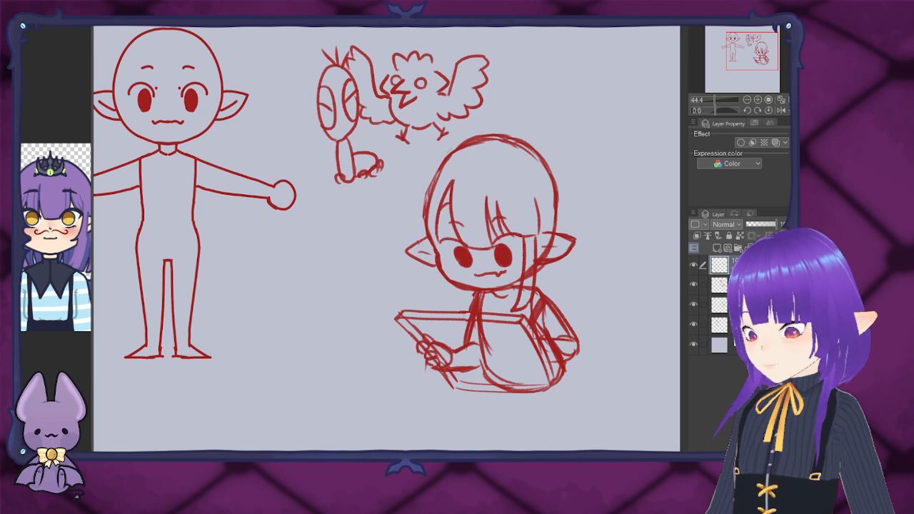
Step: Outline the outer hair around the head, from the crown down both sides to flicked tips near the ears
{"action": "mouse_move", "coordinate": [525, 142]}
{"action": "left_mouse_down"}
{"action": "mouse_move", "coordinate": [558, 157]}
{"action": "mouse_move", "coordinate": [567, 218]}
{"action": "left_mouse_up"}
{"action": "left_click_drag", "start_coordinate": [560, 169], "coordinate": [566, 227]}
{"action": "mouse_move", "coordinate": [563, 190]}
{"action": "left_mouse_down"}
{"action": "mouse_move", "coordinate": [576, 261]}
{"action": "mouse_move", "coordinate": [563, 281]}
{"action": "mouse_move", "coordinate": [558, 270]}
{"action": "mouse_move", "coordinate": [538, 280]}
{"action": "left_mouse_up"}
{"action": "mouse_move", "coordinate": [410, 197]}
{"action": "left_mouse_down"}
{"action": "mouse_move", "coordinate": [394, 223]}
{"action": "mouse_move", "coordinate": [407, 217]}
{"action": "mouse_move", "coordinate": [404, 182]}
{"action": "mouse_move", "coordinate": [409, 202]}
{"action": "left_mouse_up"}
{"action": "mouse_move", "coordinate": [437, 149]}
{"action": "left_mouse_down"}
{"action": "mouse_move", "coordinate": [410, 199]}
{"action": "mouse_move", "coordinate": [418, 180]}
{"action": "left_mouse_up"}
{"action": "mouse_move", "coordinate": [460, 133]}
{"action": "left_mouse_down"}
{"action": "mouse_move", "coordinate": [490, 125]}
{"action": "mouse_move", "coordinate": [449, 140]}
{"action": "mouse_move", "coordinate": [506, 116]}
{"action": "mouse_move", "coordinate": [476, 126]}
{"action": "mouse_move", "coordinate": [511, 127]}
{"action": "left_mouse_up"}
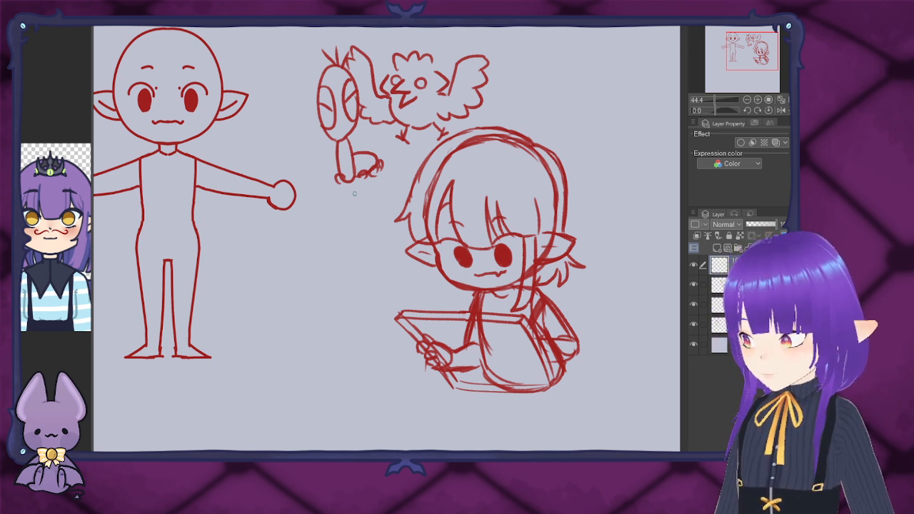
Step: Sketch a long lock along the left cheek down toward the panel, with short flicked strands beneath the left ear
{"action": "mouse_move", "coordinate": [427, 243]}
{"action": "left_mouse_down"}
{"action": "mouse_move", "coordinate": [438, 293]}
{"action": "mouse_move", "coordinate": [461, 307]}
{"action": "left_mouse_up"}
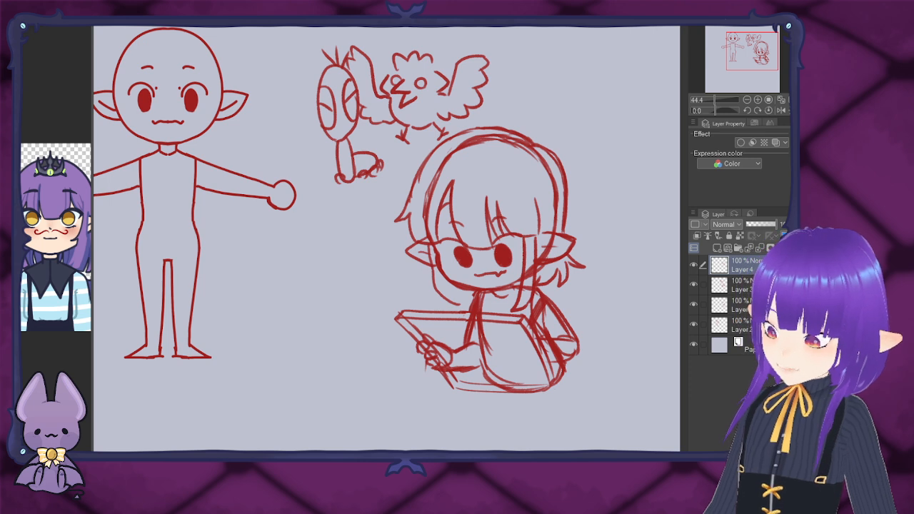
{"action": "key", "text": "ctrl+z"}
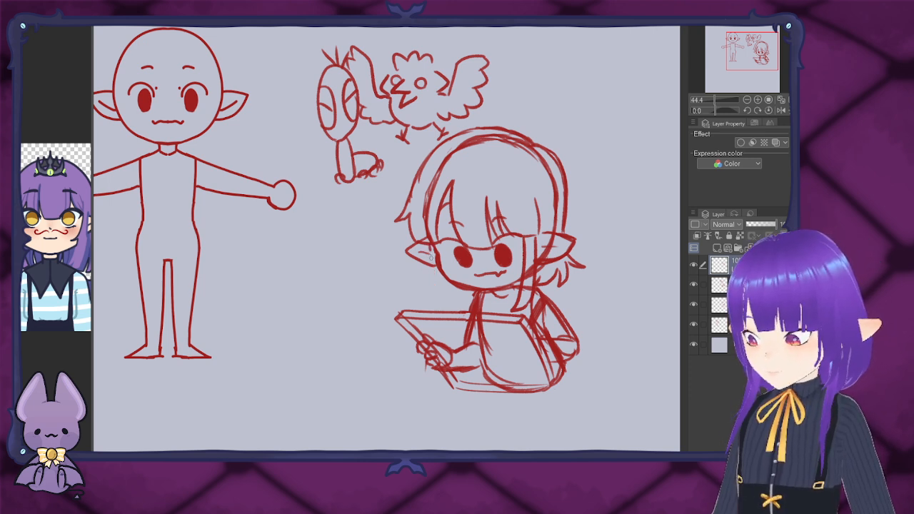
{"action": "mouse_move", "coordinate": [450, 284]}
{"action": "left_mouse_down"}
{"action": "mouse_move", "coordinate": [461, 304]}
{"action": "mouse_move", "coordinate": [448, 309]}
{"action": "left_mouse_up"}
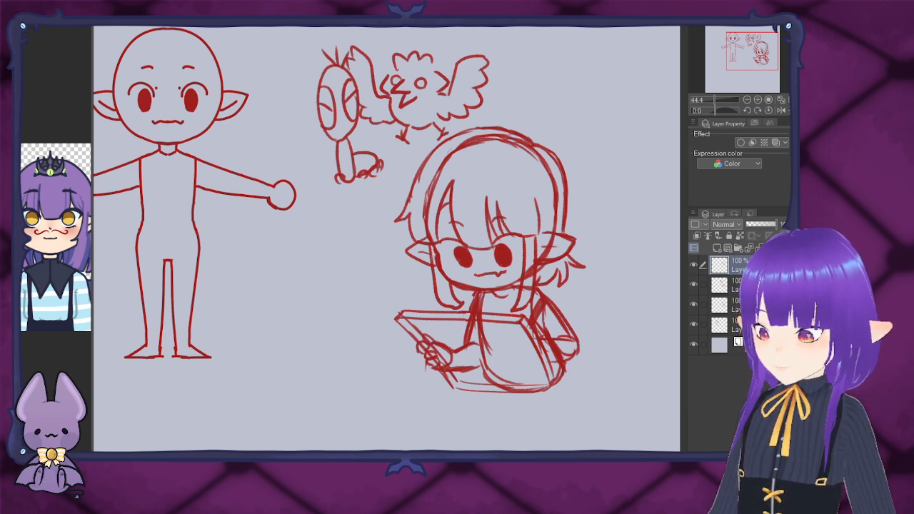
{"action": "mouse_move", "coordinate": [427, 262]}
{"action": "left_mouse_down"}
{"action": "mouse_move", "coordinate": [413, 280]}
{"action": "mouse_move", "coordinate": [428, 275]}
{"action": "mouse_move", "coordinate": [434, 294]}
{"action": "mouse_move", "coordinate": [476, 287]}
{"action": "left_mouse_up"}
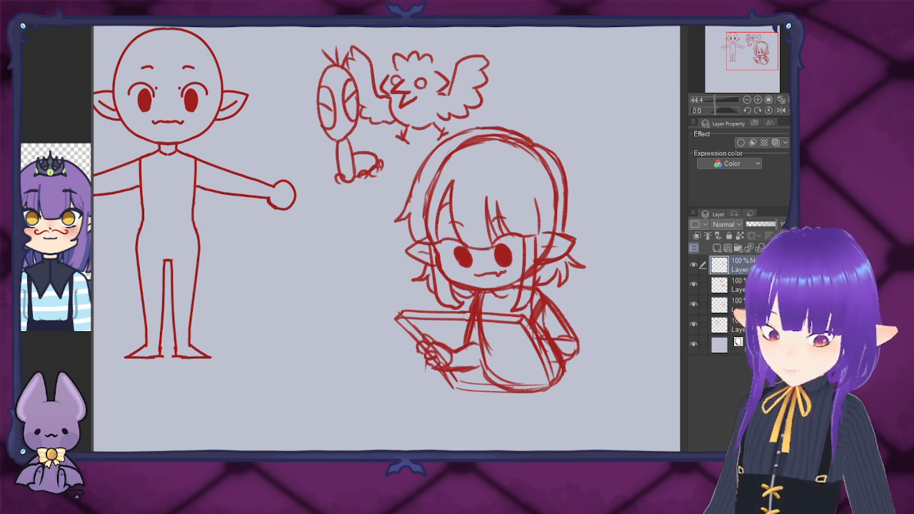
Step: Create a new layer folder above the sketch layers and toggle the top two layers' visibility to check their contents
{"action": "left_click", "coordinate": [738, 249]}
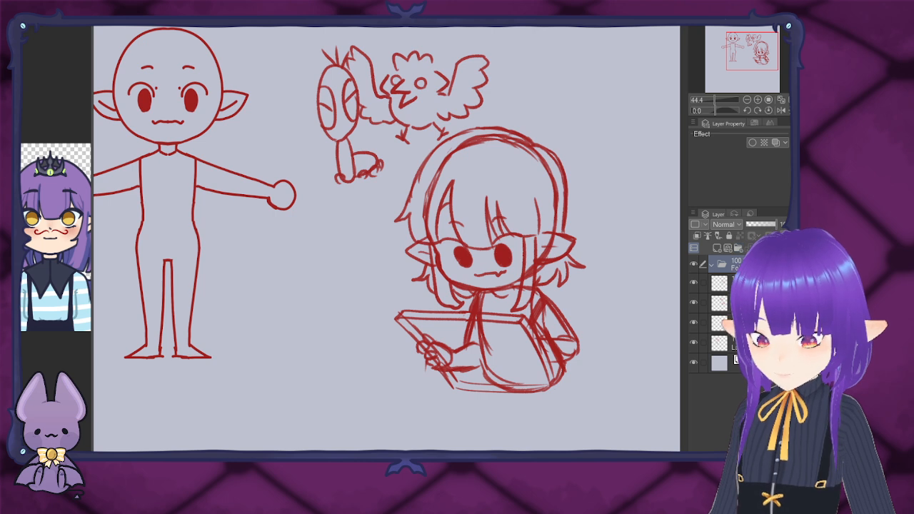
{"action": "left_click", "coordinate": [747, 283]}
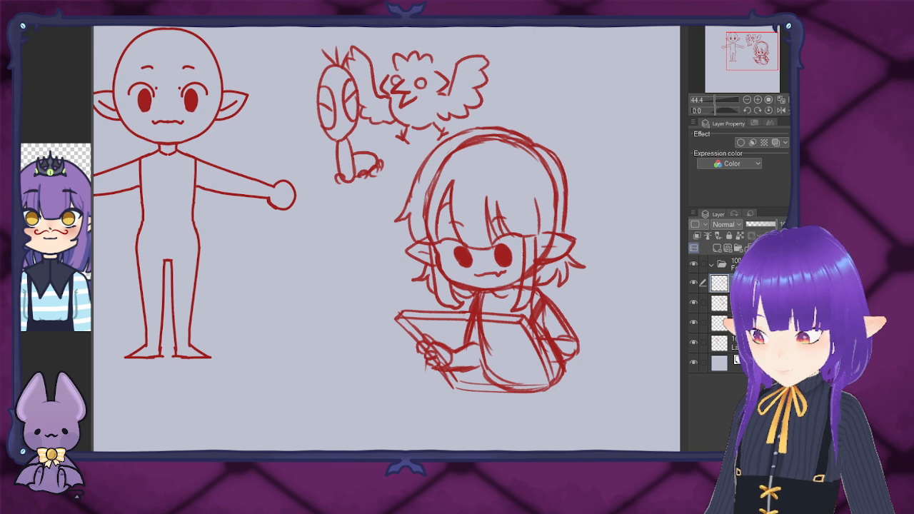
{"action": "left_click", "coordinate": [693, 303]}
{"action": "left_click", "coordinate": [693, 302]}
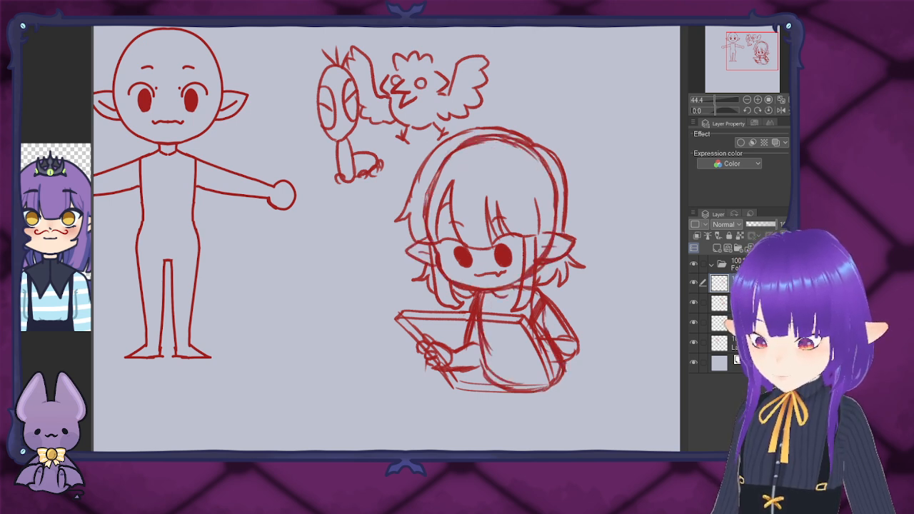
{"action": "left_click", "coordinate": [693, 283]}
{"action": "left_click", "coordinate": [693, 284]}
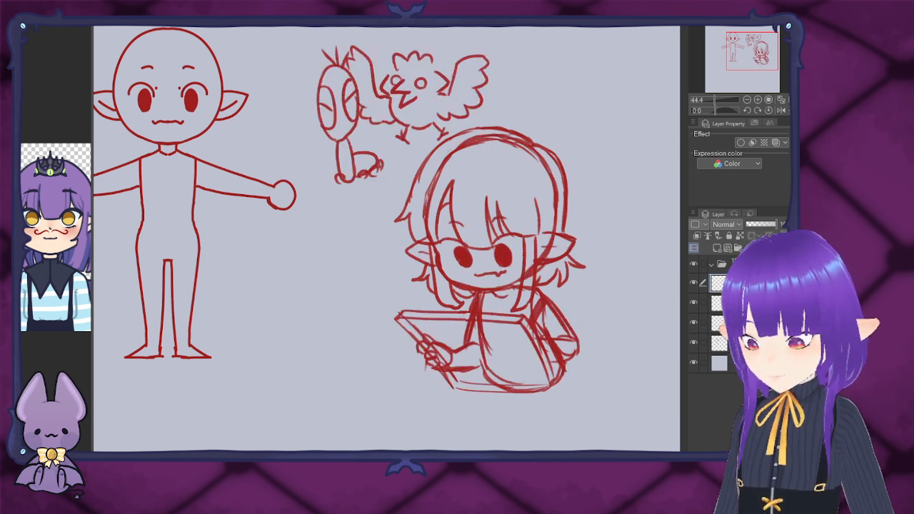
{"action": "left_click", "coordinate": [693, 303]}
{"action": "left_click", "coordinate": [693, 303]}
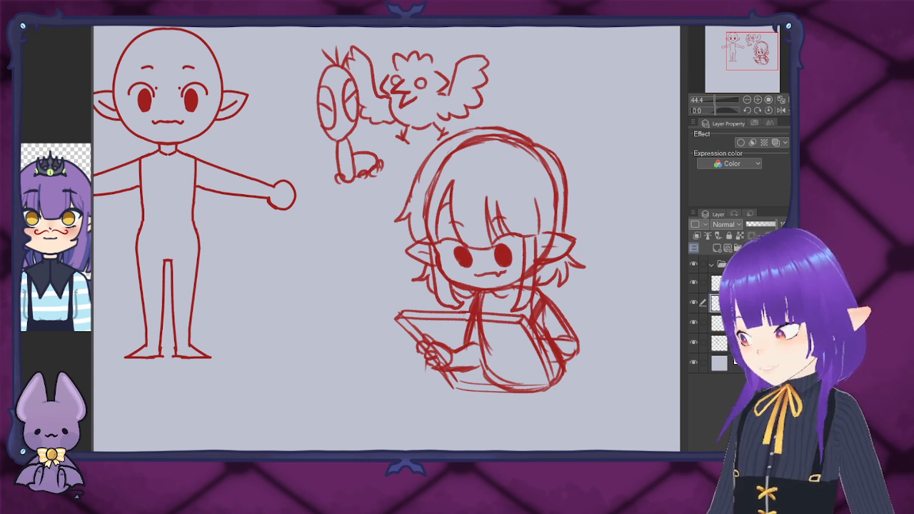
Step: Cut the selected area around the seated chibi onto its own layer and merge the second chibi's sketch layers into one
{"action": "mouse_move", "coordinate": [382, 188]}
{"action": "left_mouse_down"}
{"action": "mouse_move", "coordinate": [603, 422]}
{"action": "mouse_move", "coordinate": [619, 424]}
{"action": "left_mouse_up"}
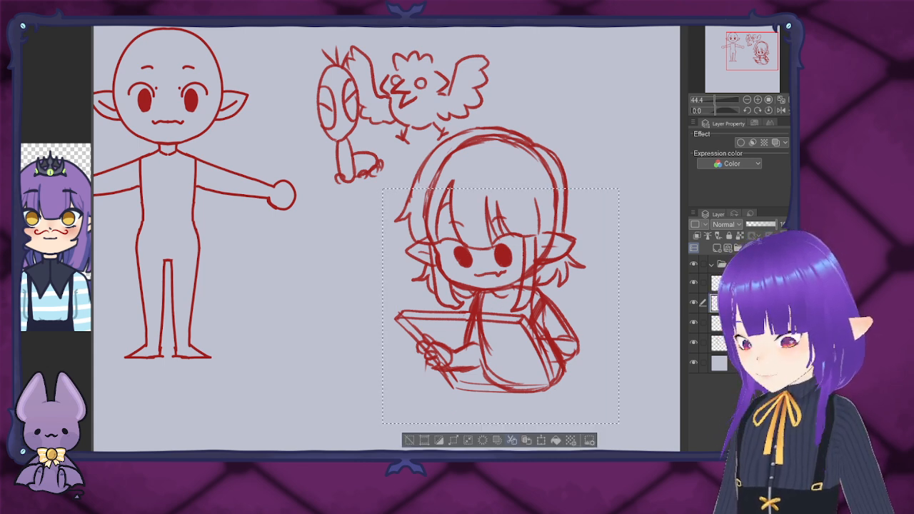
{"action": "left_click", "coordinate": [512, 440]}
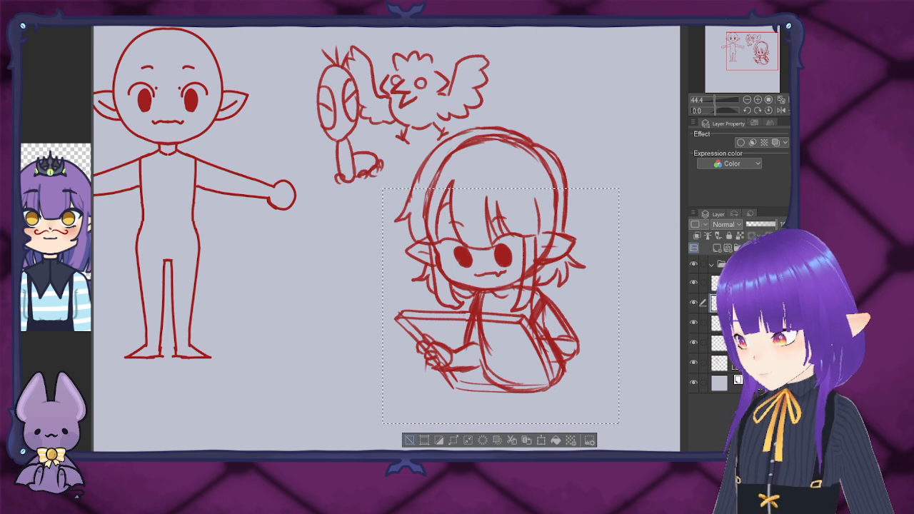
{"action": "left_click", "coordinate": [409, 440]}
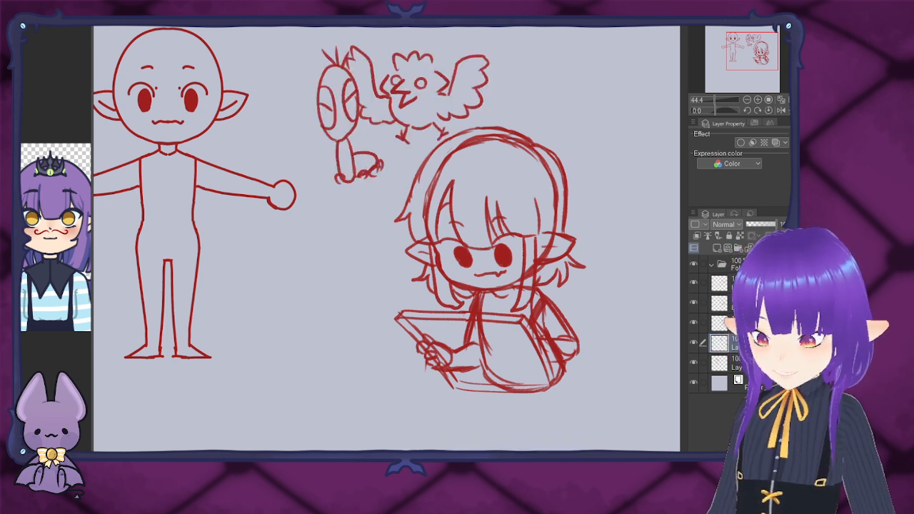
{"action": "key", "text": "ctrl+e"}
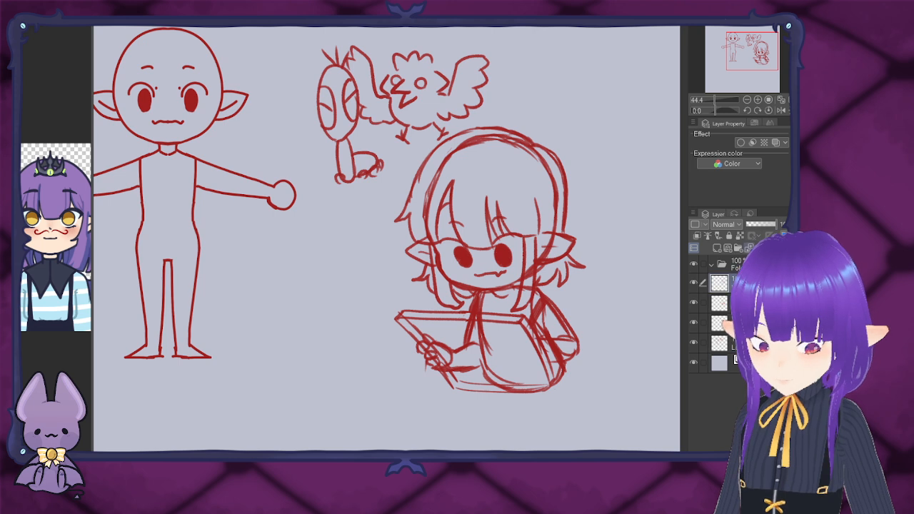
{"action": "key", "text": "ctrl+e"}
{"action": "key", "text": "ctrl+e"}
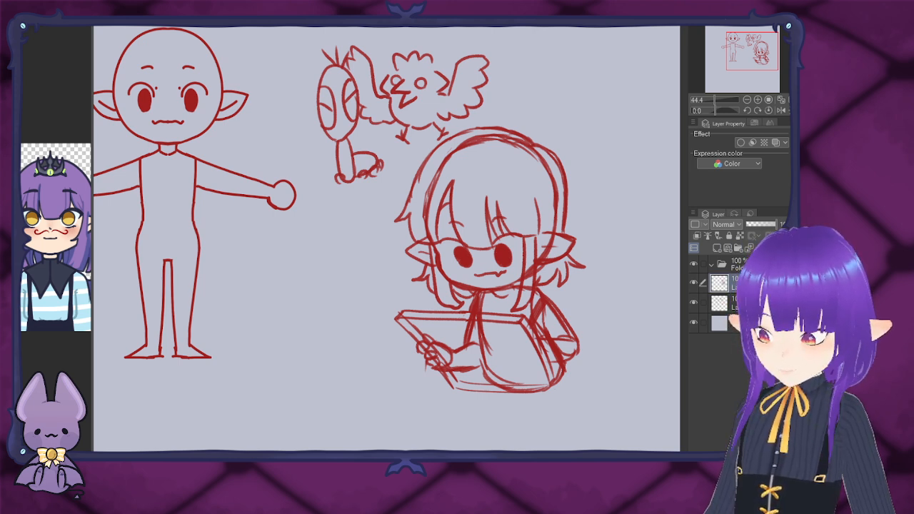
Step: Duplicate the merged chibi sketch layer and hide the original beneath the copy
{"action": "key", "text": "ctrl+c"}
{"action": "key", "text": "ctrl+v"}
{"action": "left_click", "coordinate": [693, 303]}
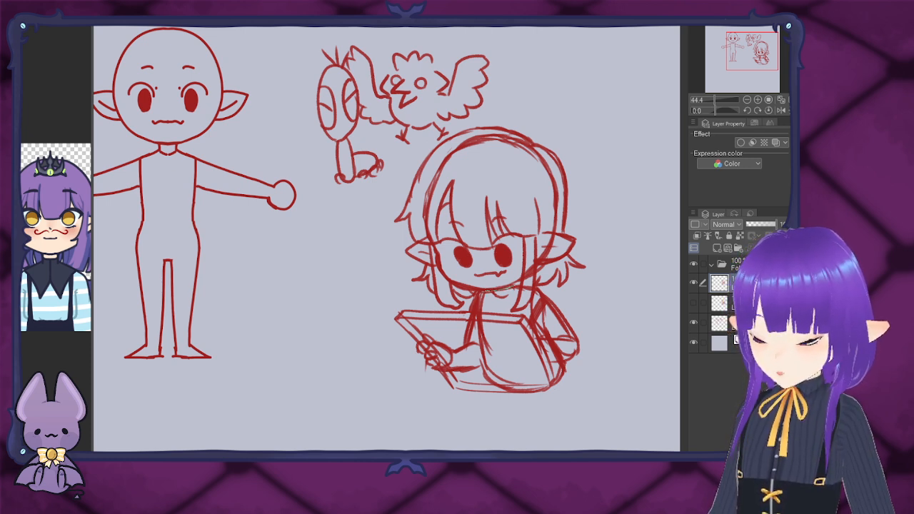
{"action": "mouse_move", "coordinate": [454, 312]}
{"action": "left_mouse_down"}
{"action": "mouse_move", "coordinate": [403, 288]}
{"action": "mouse_move", "coordinate": [391, 225]}
{"action": "mouse_move", "coordinate": [397, 187]}
{"action": "mouse_move", "coordinate": [431, 142]}
{"action": "mouse_move", "coordinate": [483, 118]}
{"action": "mouse_move", "coordinate": [538, 116]}
{"action": "mouse_move", "coordinate": [589, 162]}
{"action": "mouse_move", "coordinate": [605, 230]}
{"action": "mouse_move", "coordinate": [595, 273]}
{"action": "mouse_move", "coordinate": [561, 291]}
{"action": "left_mouse_up"}
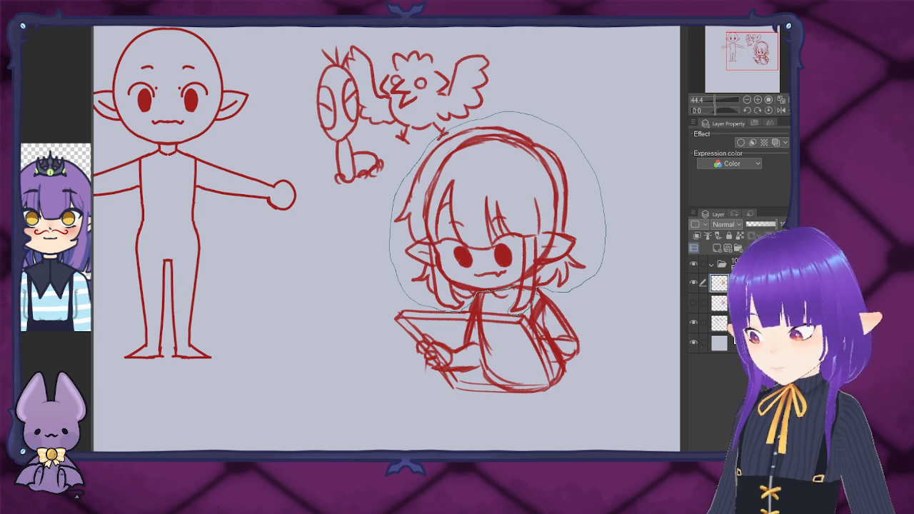
{"action": "left_click_drag", "start_coordinate": [518, 294], "coordinate": [456, 308]}
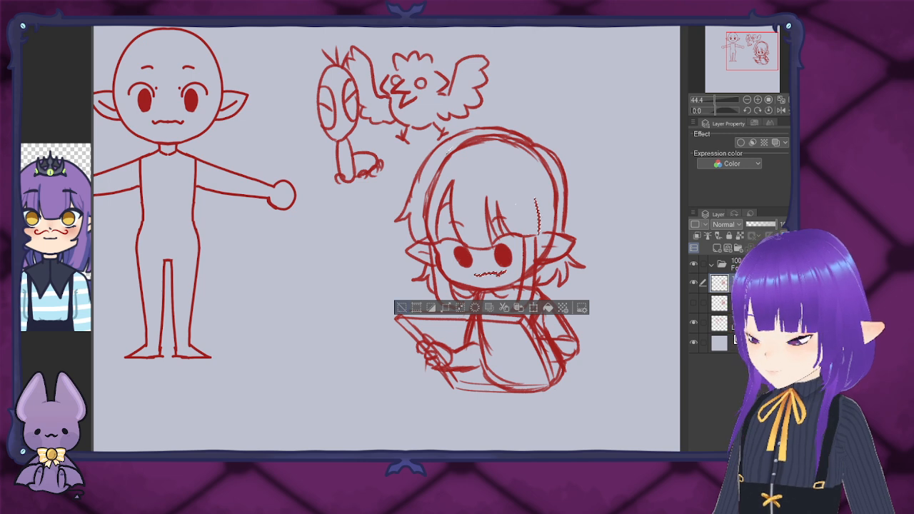
{"action": "key", "text": "ctrl+d"}
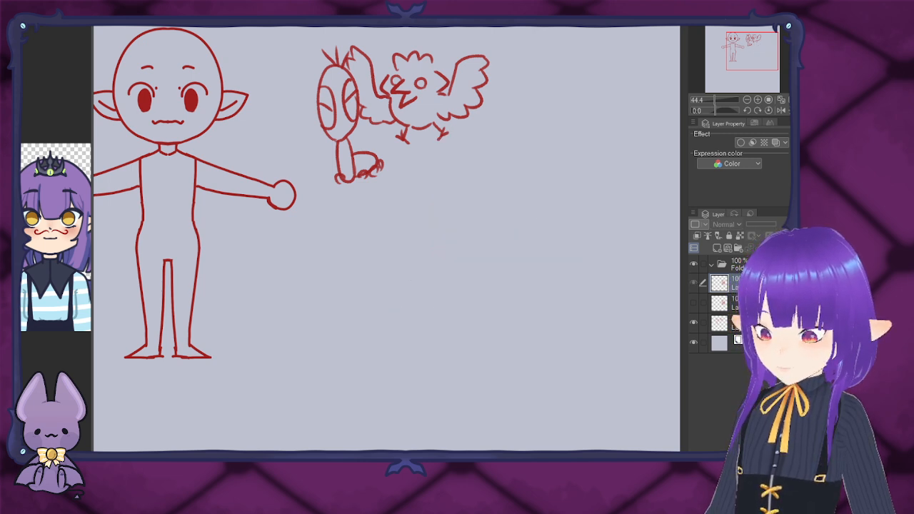
Step: Show the copied chibi sketch, rotate its lassoed head slightly clockwise and redraw both eyes as taller ovals
{"action": "left_click", "coordinate": [693, 283]}
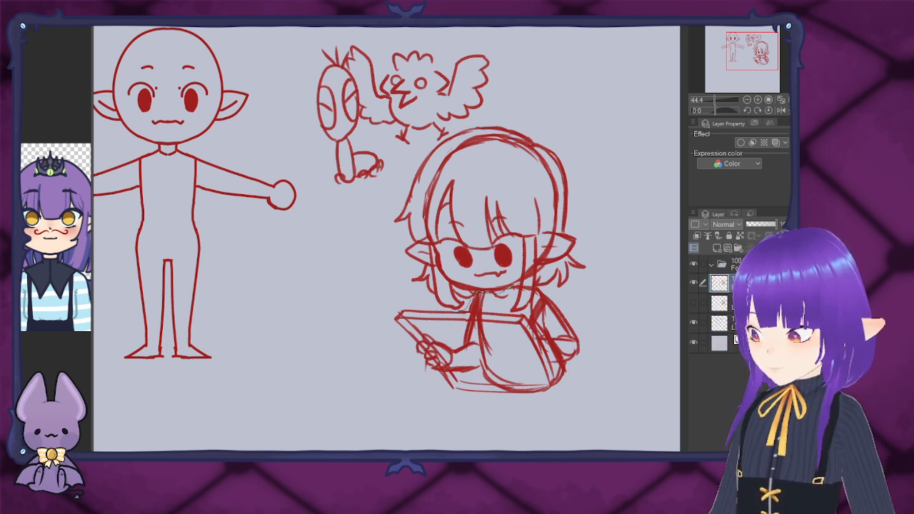
{"action": "mouse_move", "coordinate": [437, 311]}
{"action": "left_mouse_down"}
{"action": "mouse_move", "coordinate": [413, 300]}
{"action": "mouse_move", "coordinate": [381, 235]}
{"action": "mouse_move", "coordinate": [407, 166]}
{"action": "mouse_move", "coordinate": [453, 123]}
{"action": "mouse_move", "coordinate": [508, 115]}
{"action": "mouse_move", "coordinate": [549, 125]}
{"action": "mouse_move", "coordinate": [586, 155]}
{"action": "mouse_move", "coordinate": [603, 215]}
{"action": "mouse_move", "coordinate": [596, 260]}
{"action": "mouse_move", "coordinate": [568, 292]}
{"action": "left_mouse_up"}
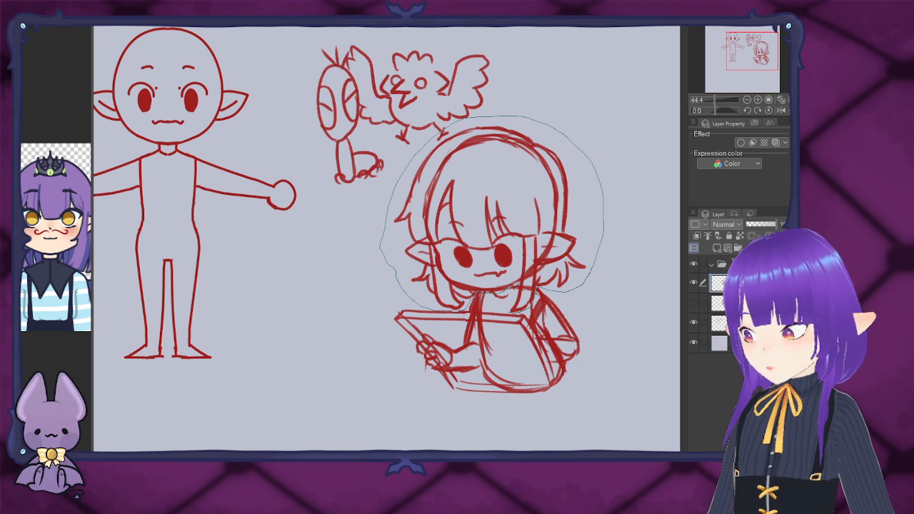
{"action": "left_click_drag", "start_coordinate": [567, 291], "coordinate": [457, 305]}
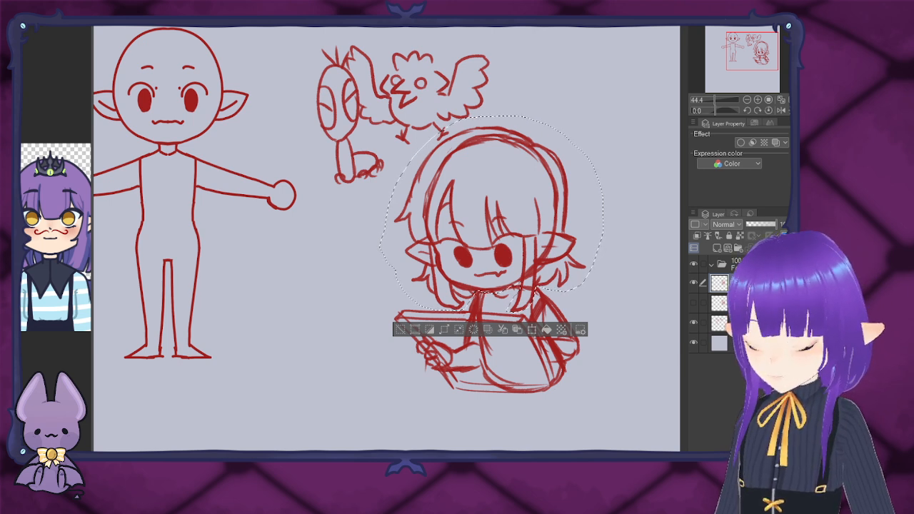
{"action": "key", "text": "ctrl+t"}
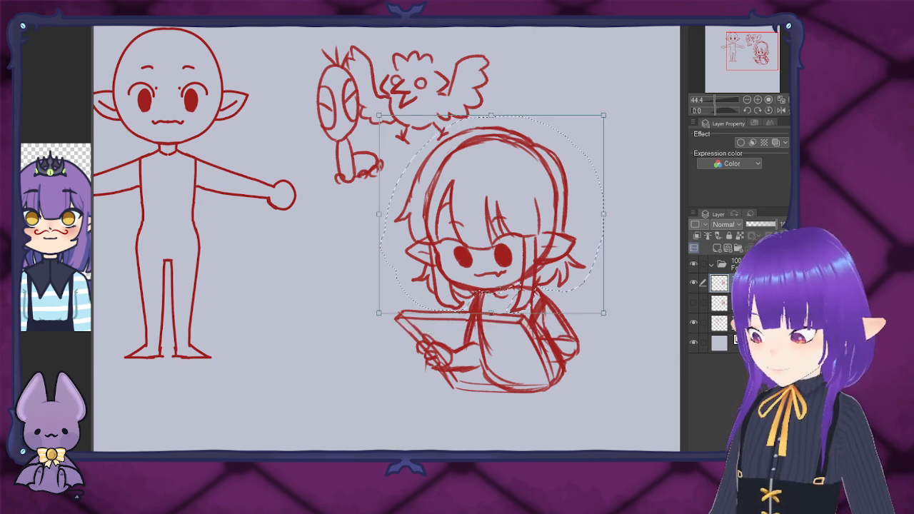
{"action": "left_click_drag", "start_coordinate": [375, 110], "coordinate": [392, 100]}
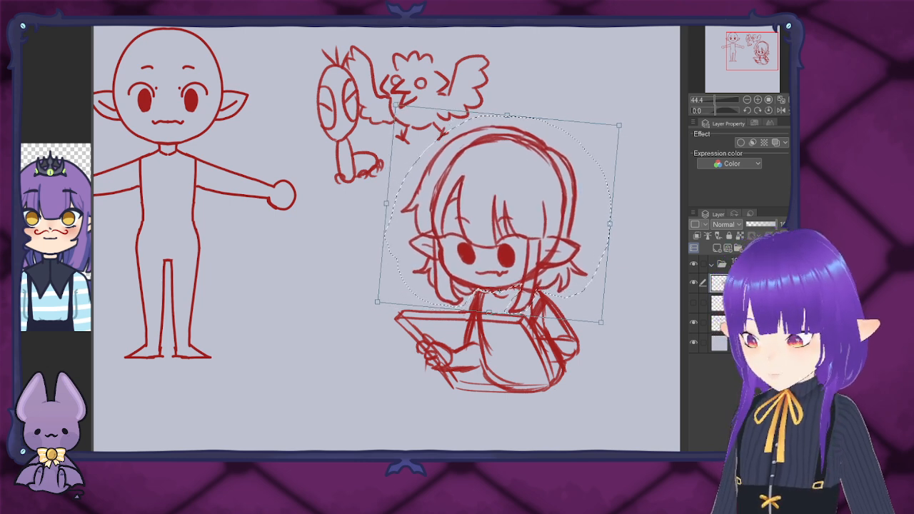
{"action": "key", "text": "Return"}
{"action": "key", "text": "ctrl+d"}
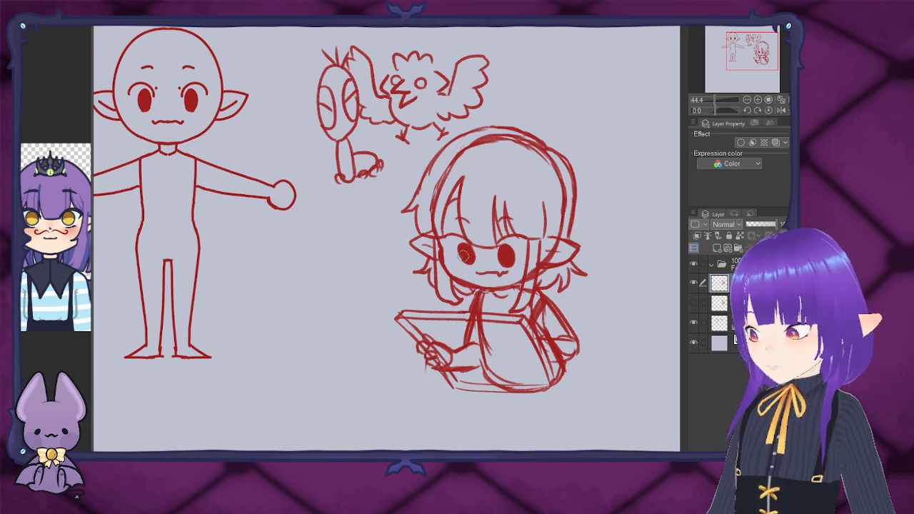
{"action": "mouse_move", "coordinate": [468, 246]}
{"action": "left_mouse_down"}
{"action": "mouse_move", "coordinate": [474, 261]}
{"action": "mouse_move", "coordinate": [503, 248]}
{"action": "mouse_move", "coordinate": [508, 262]}
{"action": "mouse_move", "coordinate": [455, 239]}
{"action": "mouse_move", "coordinate": [469, 238]}
{"action": "mouse_move", "coordinate": [471, 263]}
{"action": "mouse_move", "coordinate": [457, 251]}
{"action": "mouse_move", "coordinate": [502, 261]}
{"action": "mouse_move", "coordinate": [501, 238]}
{"action": "mouse_move", "coordinate": [512, 239]}
{"action": "mouse_move", "coordinate": [506, 262]}
{"action": "mouse_move", "coordinate": [507, 236]}
{"action": "mouse_move", "coordinate": [514, 252]}
{"action": "mouse_move", "coordinate": [511, 260]}
{"action": "mouse_move", "coordinate": [507, 243]}
{"action": "mouse_move", "coordinate": [464, 258]}
{"action": "left_mouse_up"}
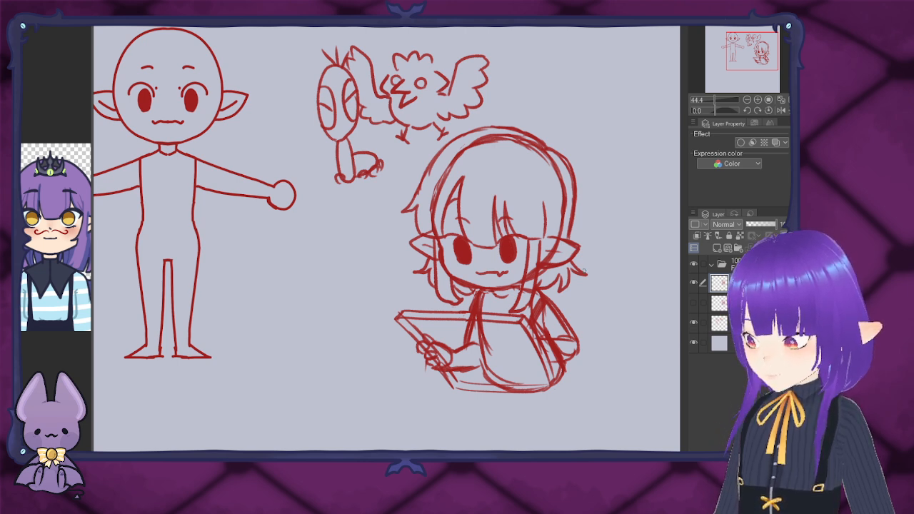
Step: Compare the tilted-head copy with the original chibi sketch, leaving the copy hidden and the original shown
{"action": "left_click", "coordinate": [693, 303]}
{"action": "left_click", "coordinate": [693, 303]}
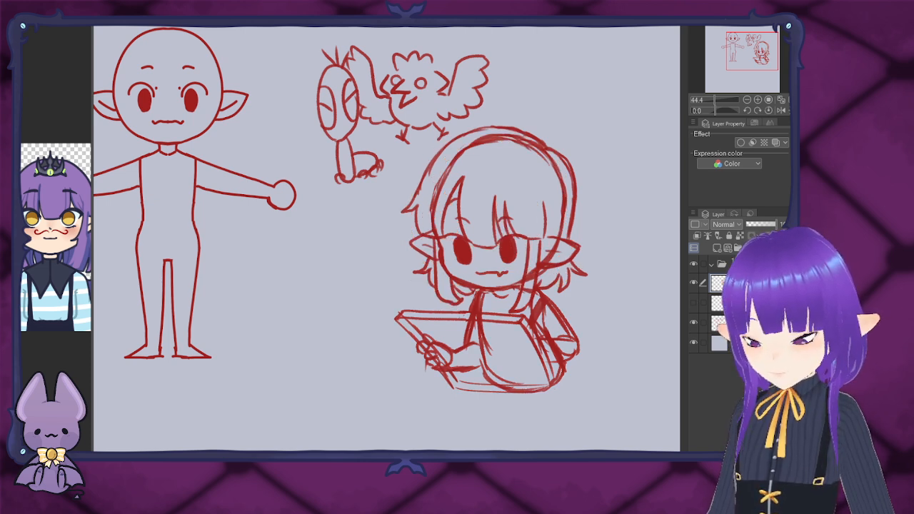
{"action": "left_click", "coordinate": [693, 283]}
{"action": "left_click", "coordinate": [693, 303]}
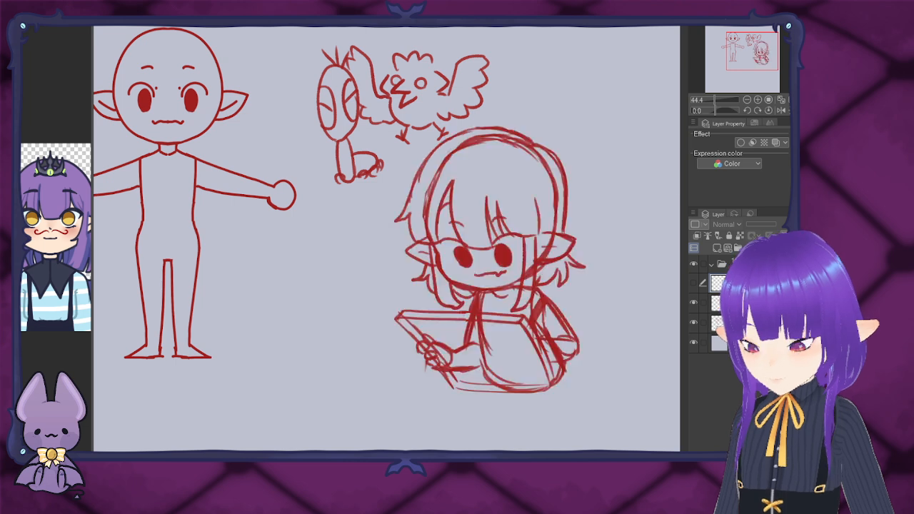
Step: Group both chibi sketch layers in the folder, lower its opacity to 39% and hide the layer with the other sketches
{"action": "left_click", "coordinate": [719, 303]}
{"action": "left_click", "coordinate": [719, 284]}
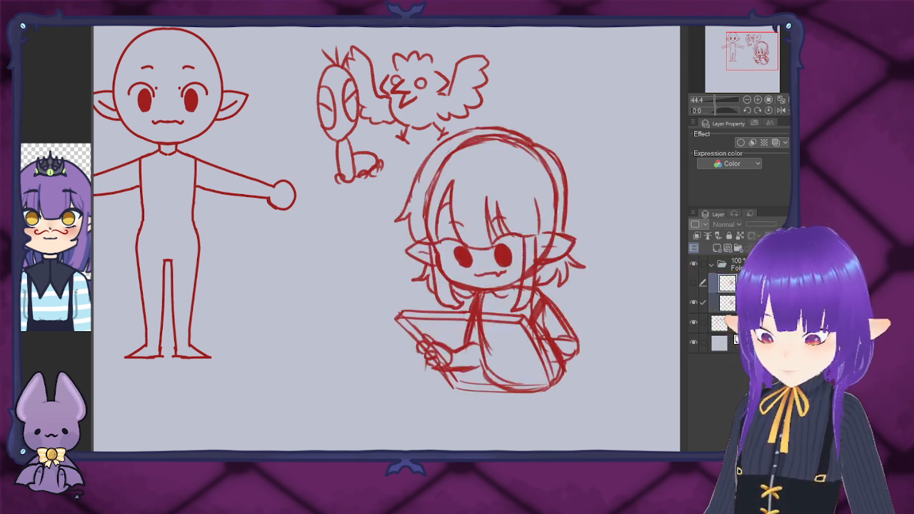
{"action": "left_click", "coordinate": [712, 264]}
{"action": "left_click", "coordinate": [757, 224]}
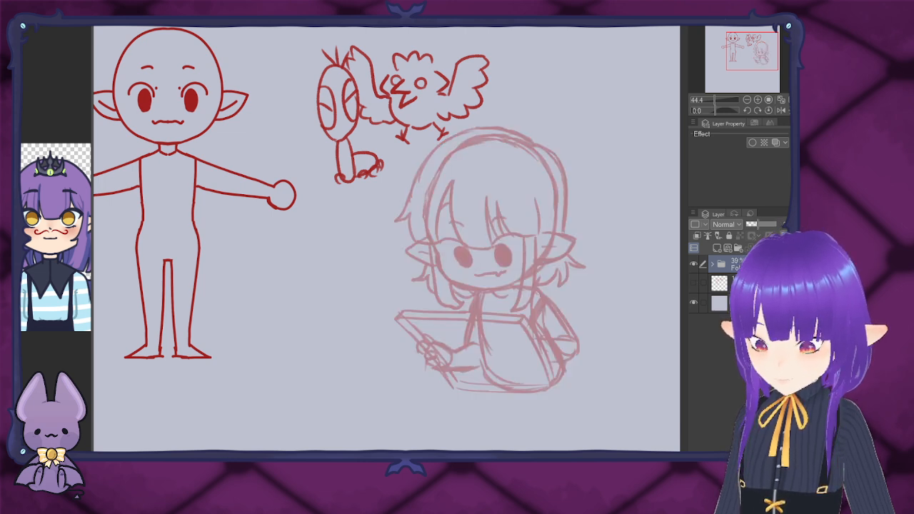
{"action": "left_click", "coordinate": [693, 283]}
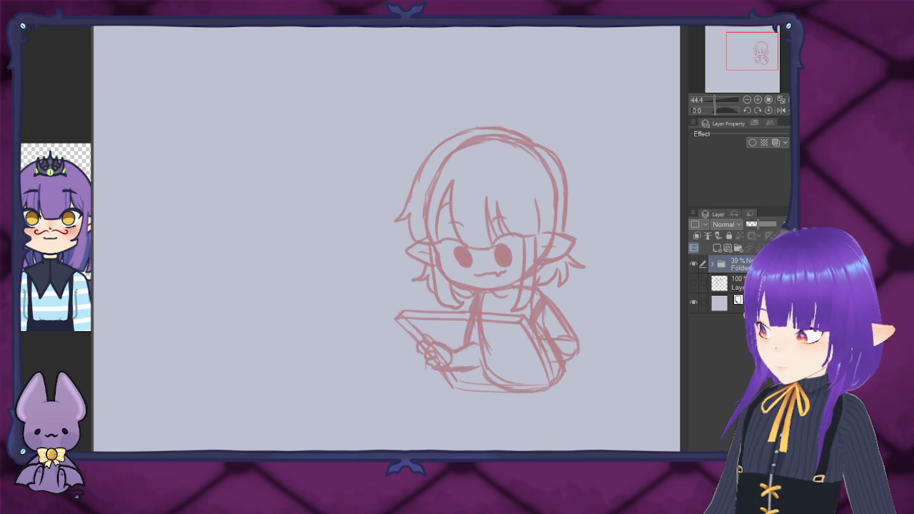
Step: Add a new layer above the sketch folder, and move and enlarge the faded chibi near the canvas centre
{"action": "left_click_drag", "start_coordinate": [489, 260], "coordinate": [386, 254]}
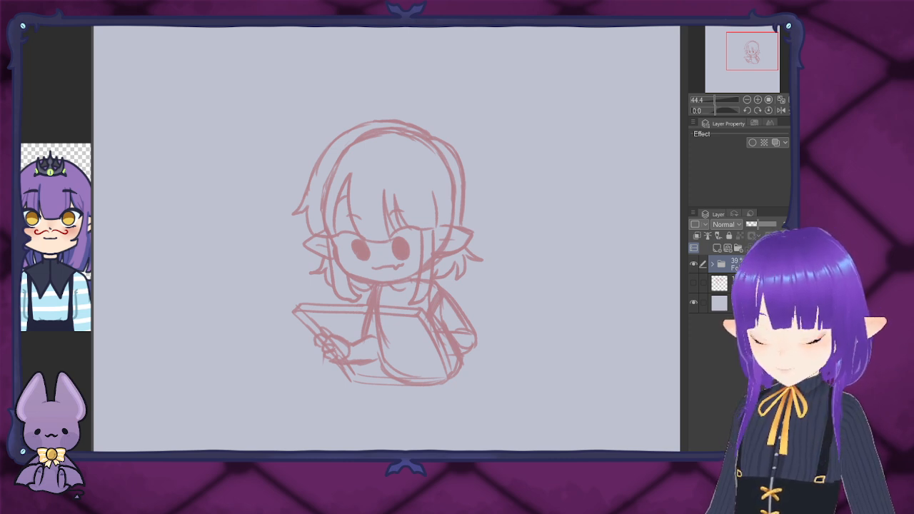
{"action": "key", "text": "ctrl+shift+n"}
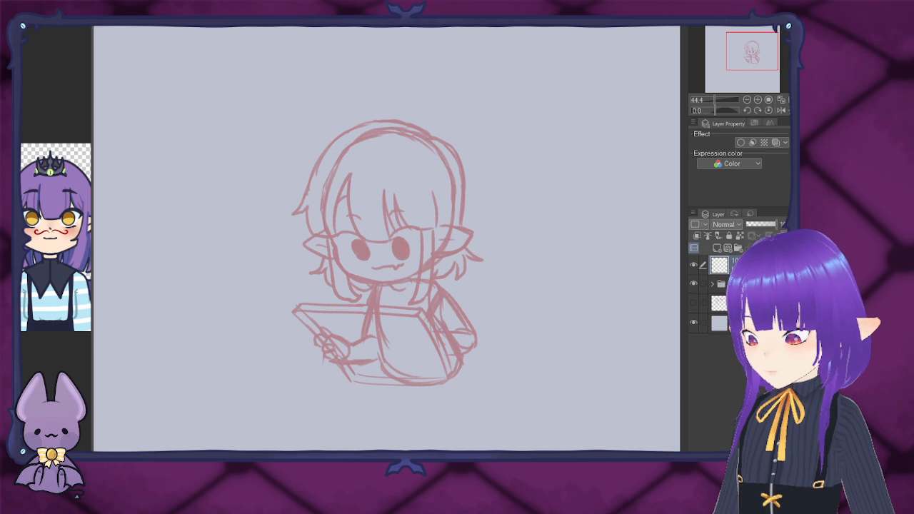
{"action": "left_click", "coordinate": [746, 284]}
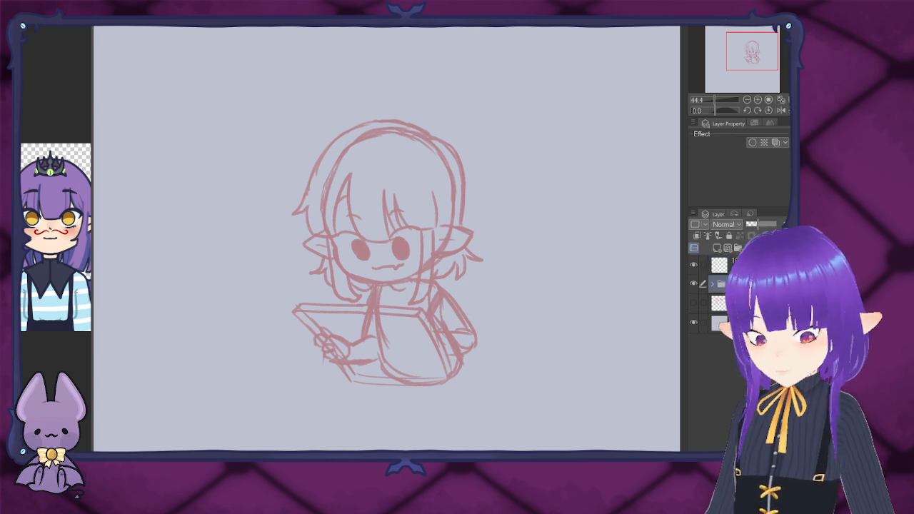
{"action": "key", "text": "ctrl+t"}
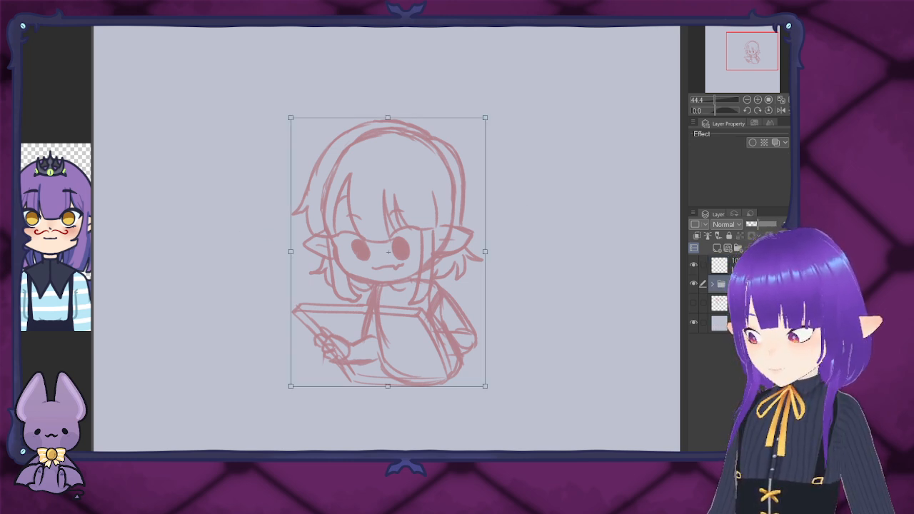
{"action": "left_click_drag", "start_coordinate": [484, 117], "coordinate": [533, 52]}
{"action": "left_click_drag", "start_coordinate": [428, 207], "coordinate": [381, 238]}
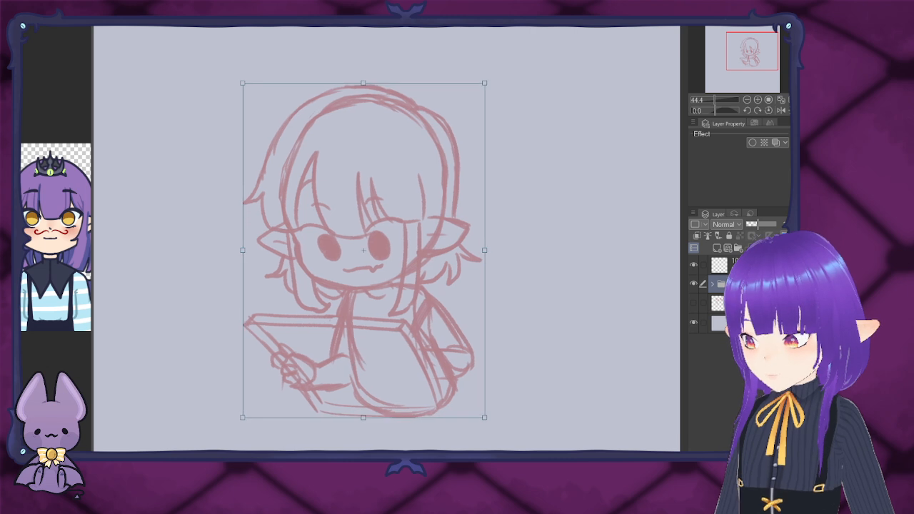
{"action": "key", "text": "Return"}
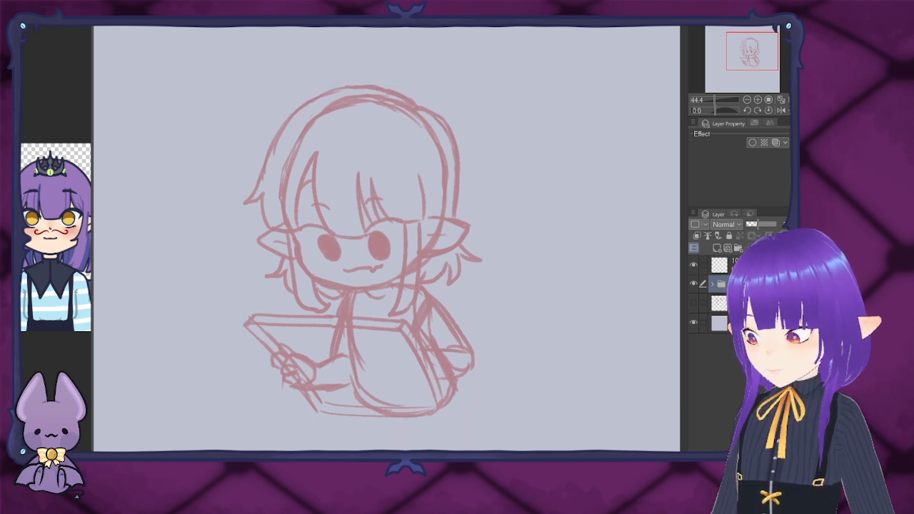
Step: Trace the chibi's head outline on the new layer, with an indent at the cheek beside the left ear
{"action": "left_click", "coordinate": [750, 265]}
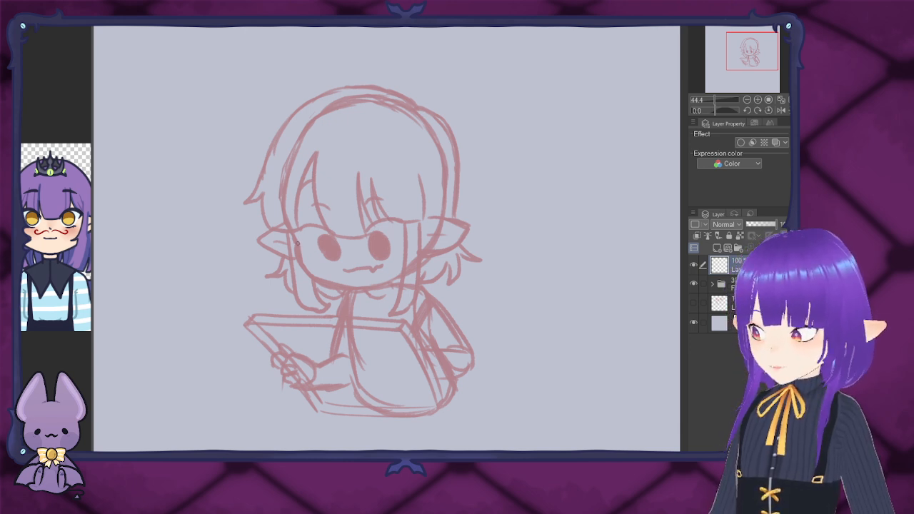
{"action": "mouse_move", "coordinate": [298, 243]}
{"action": "left_mouse_down"}
{"action": "mouse_move", "coordinate": [287, 163]}
{"action": "mouse_move", "coordinate": [308, 122]}
{"action": "mouse_move", "coordinate": [334, 105]}
{"action": "mouse_move", "coordinate": [393, 101]}
{"action": "mouse_move", "coordinate": [417, 113]}
{"action": "mouse_move", "coordinate": [449, 153]}
{"action": "mouse_move", "coordinate": [449, 207]}
{"action": "mouse_move", "coordinate": [426, 264]}
{"action": "left_mouse_up"}
{"action": "key", "text": "ctrl+z"}
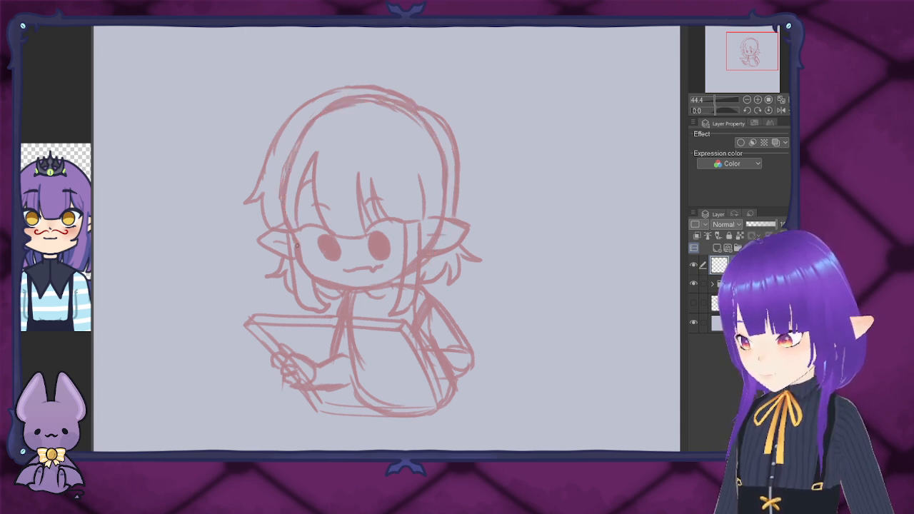
{"action": "mouse_move", "coordinate": [298, 243]}
{"action": "left_mouse_down"}
{"action": "mouse_move", "coordinate": [321, 280]}
{"action": "mouse_move", "coordinate": [354, 288]}
{"action": "mouse_move", "coordinate": [383, 287]}
{"action": "mouse_move", "coordinate": [417, 264]}
{"action": "mouse_move", "coordinate": [443, 199]}
{"action": "mouse_move", "coordinate": [442, 160]}
{"action": "mouse_move", "coordinate": [403, 110]}
{"action": "left_mouse_up"}
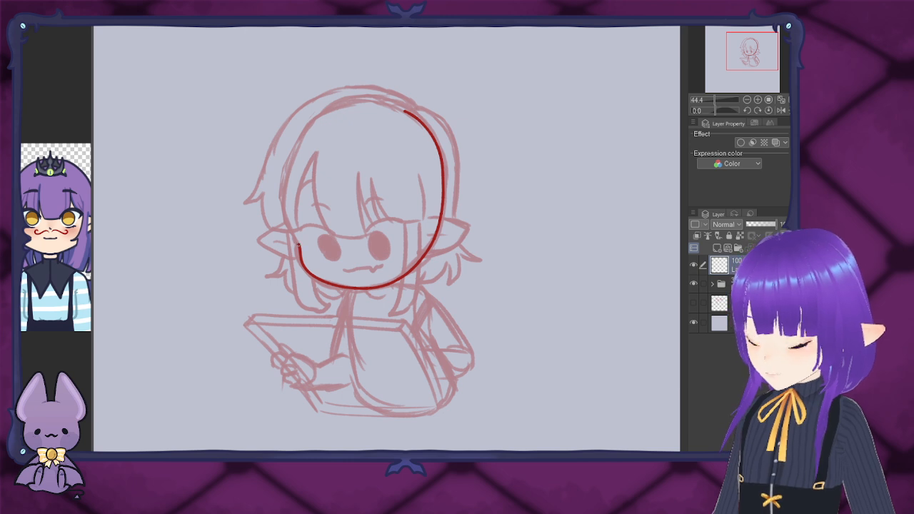
{"action": "mouse_move", "coordinate": [299, 245]}
{"action": "left_mouse_down"}
{"action": "mouse_move", "coordinate": [282, 182]}
{"action": "mouse_move", "coordinate": [309, 126]}
{"action": "mouse_move", "coordinate": [368, 101]}
{"action": "mouse_move", "coordinate": [421, 112]}
{"action": "left_mouse_up"}
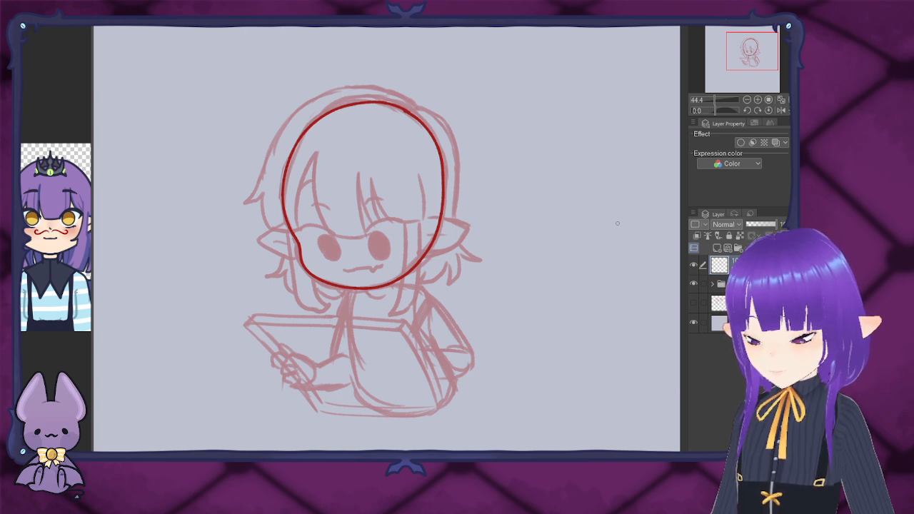
Step: Flatten the traced head outline slightly with the faded sketch hidden, and show the sketch again
{"action": "left_click", "coordinate": [693, 303]}
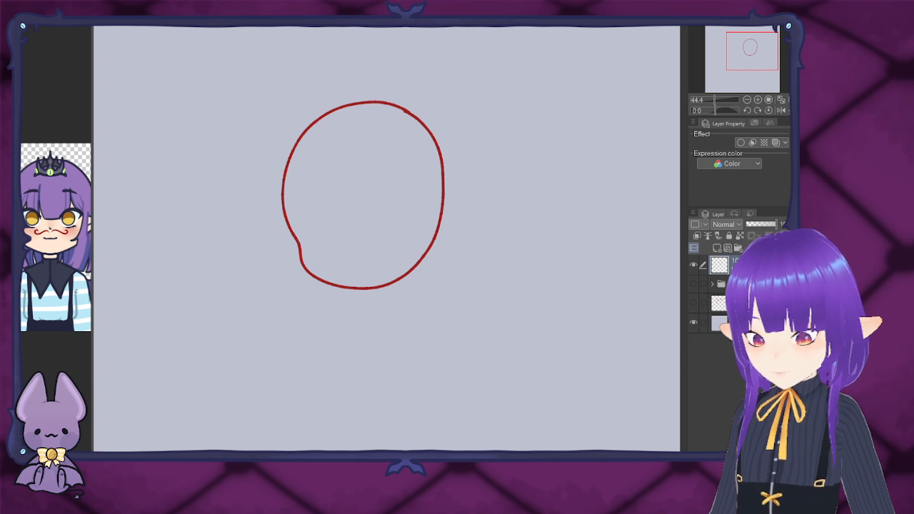
{"action": "key", "text": "ctrl+t"}
{"action": "left_click_drag", "start_coordinate": [445, 100], "coordinate": [446, 112]}
{"action": "left_click_drag", "start_coordinate": [444, 290], "coordinate": [443, 287]}
{"action": "key", "text": "Return"}
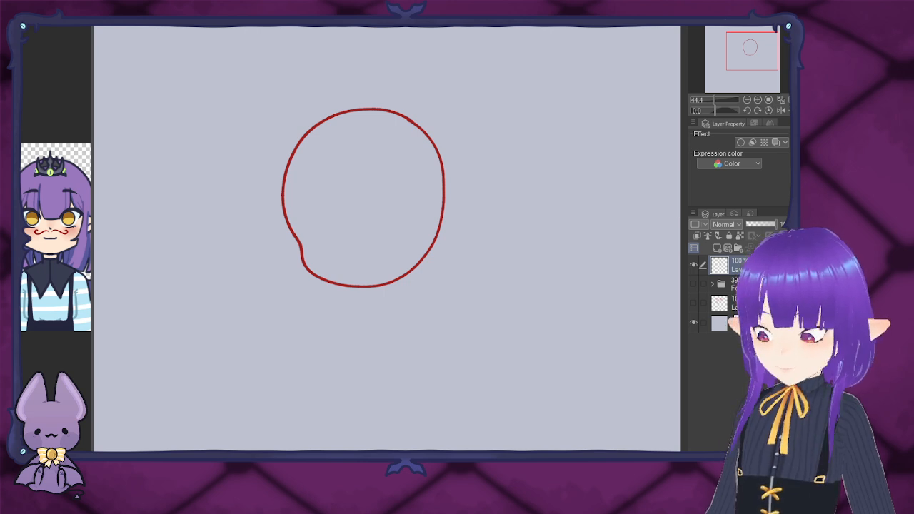
{"action": "left_click", "coordinate": [693, 285]}
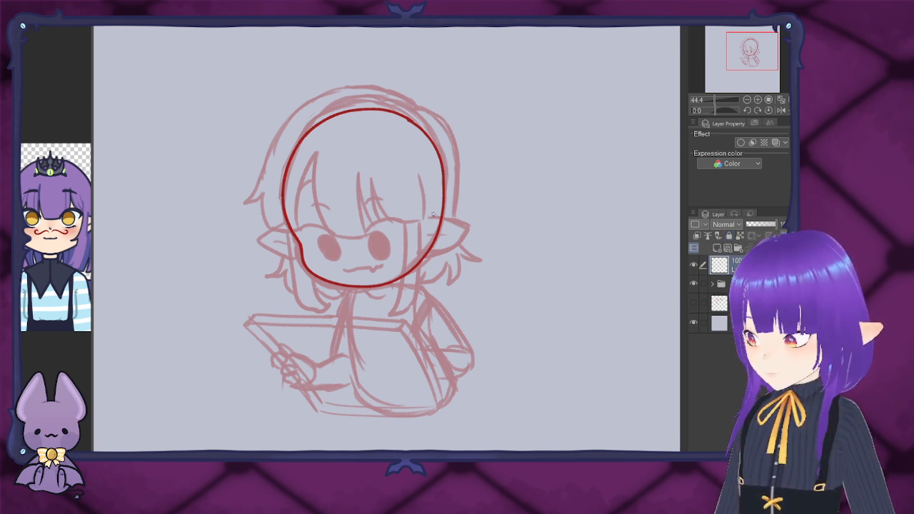
Step: Draw pointed ears with inner creases on both sides of the head and a short curved neckline under the chin
{"action": "mouse_move", "coordinate": [426, 216]}
{"action": "left_mouse_down"}
{"action": "mouse_move", "coordinate": [467, 229]}
{"action": "mouse_move", "coordinate": [447, 249]}
{"action": "mouse_move", "coordinate": [422, 252]}
{"action": "mouse_move", "coordinate": [426, 238]}
{"action": "mouse_move", "coordinate": [457, 233]}
{"action": "left_mouse_up"}
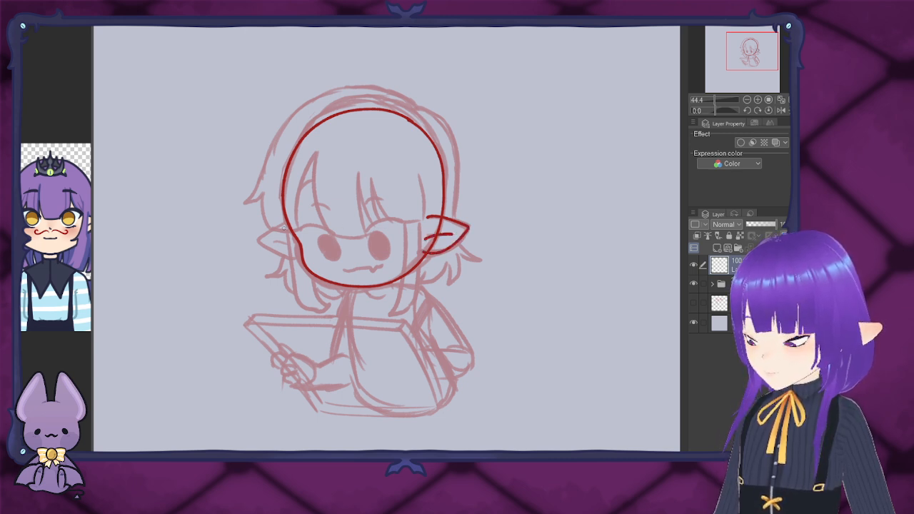
{"action": "mouse_move", "coordinate": [290, 221]}
{"action": "left_mouse_down"}
{"action": "mouse_move", "coordinate": [266, 245]}
{"action": "mouse_move", "coordinate": [303, 264]}
{"action": "mouse_move", "coordinate": [274, 241]}
{"action": "mouse_move", "coordinate": [298, 251]}
{"action": "left_mouse_up"}
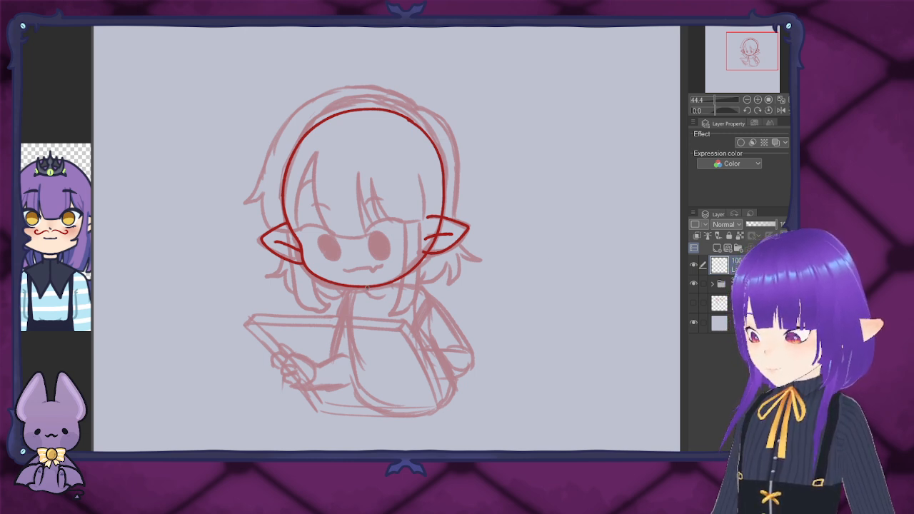
{"action": "mouse_move", "coordinate": [366, 287]}
{"action": "left_mouse_down"}
{"action": "mouse_move", "coordinate": [373, 295]}
{"action": "mouse_move", "coordinate": [393, 288]}
{"action": "left_mouse_up"}
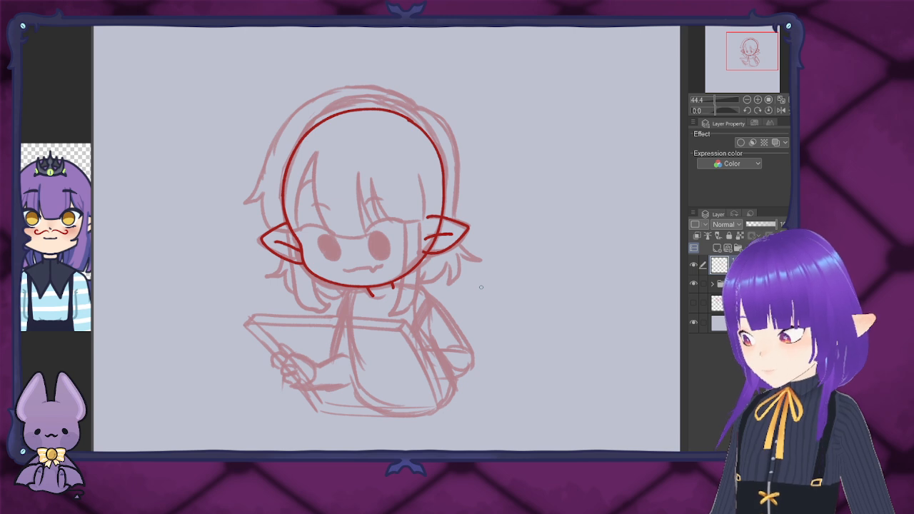
{"action": "key", "text": "ctrl+z"}
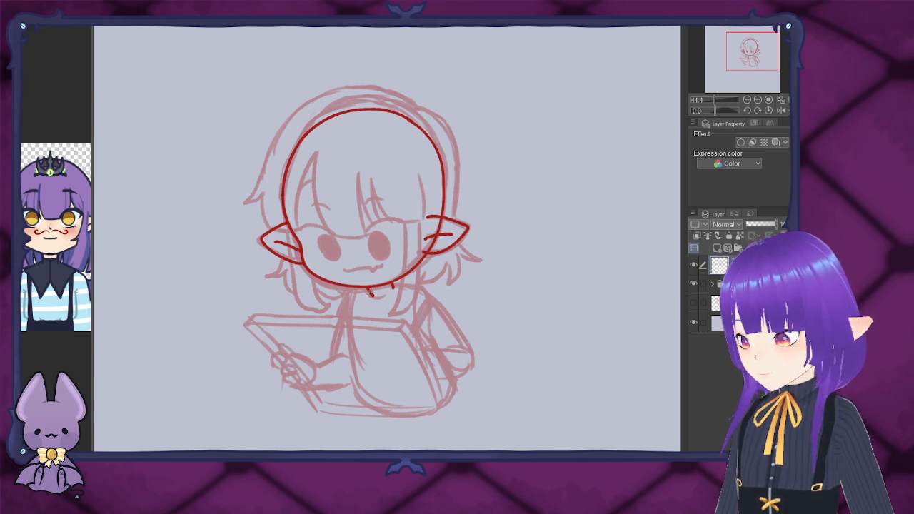
{"action": "left_click_drag", "start_coordinate": [368, 290], "coordinate": [393, 286]}
{"action": "key", "text": "ctrl+z"}
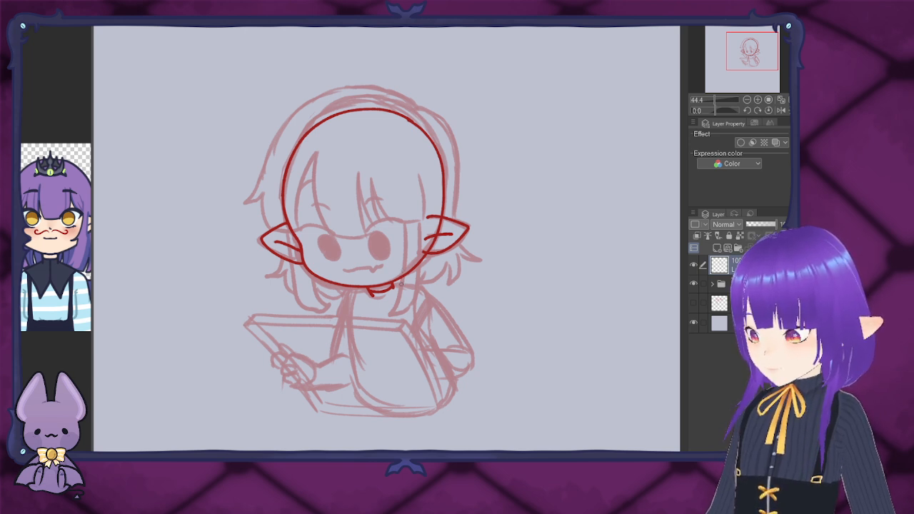
Step: Draw a two-pointed collar beneath the chin, then try a wavy mouth with a small fang and undo it
{"action": "left_click_drag", "start_coordinate": [394, 286], "coordinate": [409, 287]}
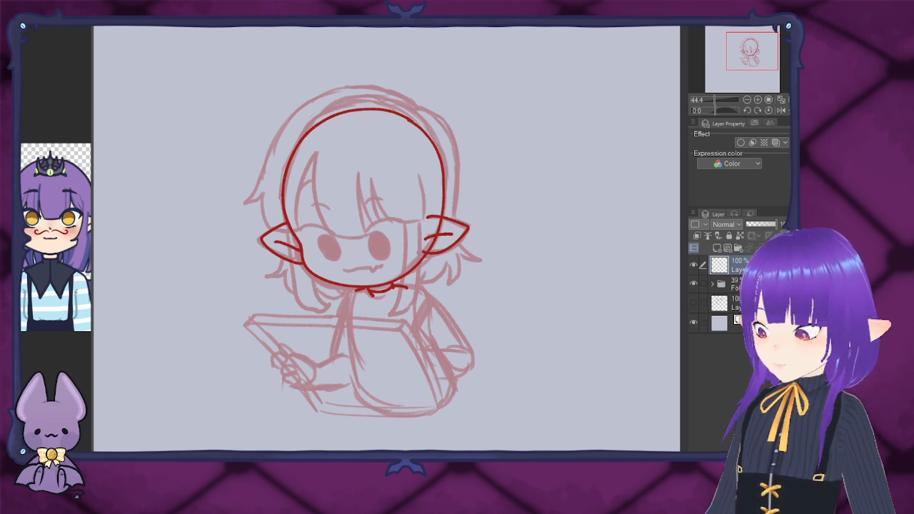
{"action": "mouse_move", "coordinate": [356, 288]}
{"action": "left_mouse_down"}
{"action": "mouse_move", "coordinate": [369, 320]}
{"action": "mouse_move", "coordinate": [379, 298]}
{"action": "mouse_move", "coordinate": [372, 319]}
{"action": "mouse_move", "coordinate": [381, 308]}
{"action": "mouse_move", "coordinate": [388, 323]}
{"action": "mouse_move", "coordinate": [410, 289]}
{"action": "left_mouse_up"}
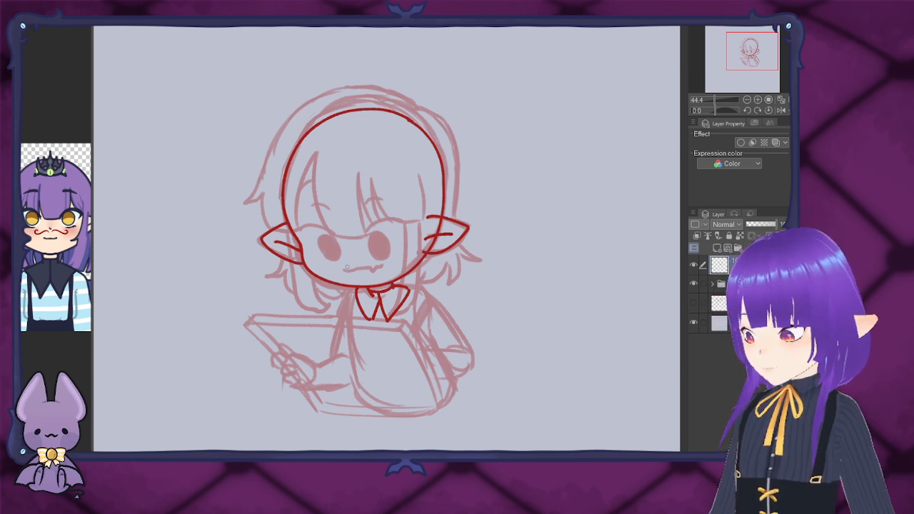
{"action": "mouse_move", "coordinate": [344, 266]}
{"action": "left_mouse_down"}
{"action": "mouse_move", "coordinate": [381, 271]}
{"action": "mouse_move", "coordinate": [393, 262]}
{"action": "left_mouse_up"}
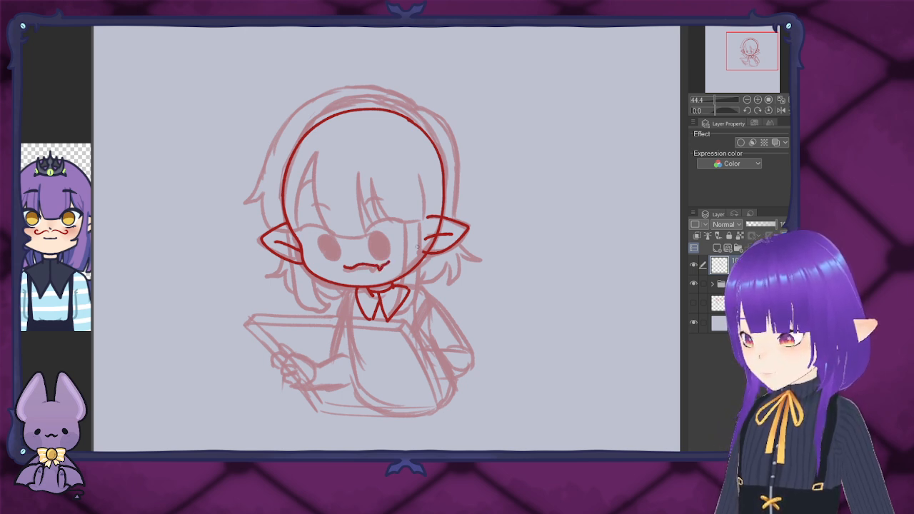
{"action": "key", "text": "ctrl+z"}
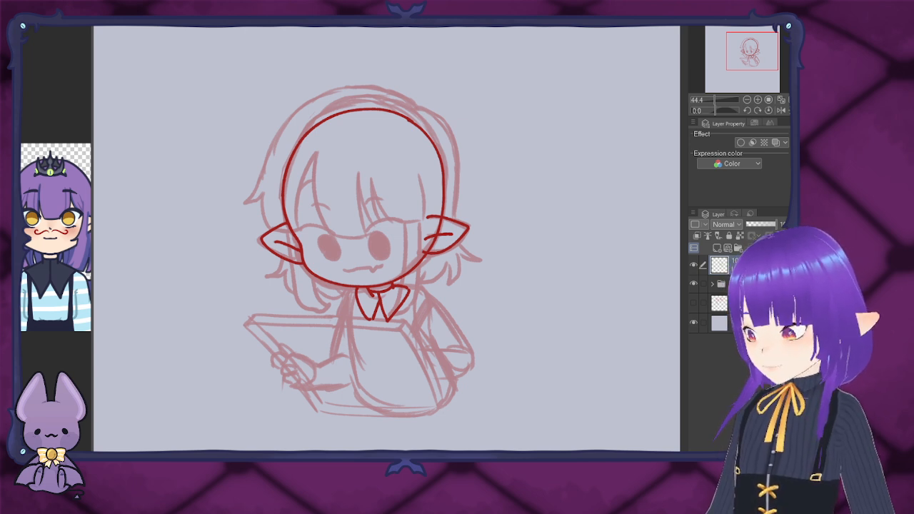
Step: Doodle a small oval head with horns, spikes and angry eyes in the empty area up and left of the chibi
{"action": "mouse_move", "coordinate": [178, 154]}
{"action": "left_mouse_down"}
{"action": "mouse_move", "coordinate": [143, 132]}
{"action": "mouse_move", "coordinate": [158, 73]}
{"action": "mouse_move", "coordinate": [199, 67]}
{"action": "mouse_move", "coordinate": [220, 111]}
{"action": "mouse_move", "coordinate": [210, 140]}
{"action": "mouse_move", "coordinate": [180, 152]}
{"action": "left_mouse_up"}
{"action": "mouse_move", "coordinate": [145, 118]}
{"action": "left_mouse_down"}
{"action": "mouse_move", "coordinate": [131, 107]}
{"action": "mouse_move", "coordinate": [158, 77]}
{"action": "mouse_move", "coordinate": [219, 95]}
{"action": "mouse_move", "coordinate": [192, 113]}
{"action": "mouse_move", "coordinate": [199, 115]}
{"action": "mouse_move", "coordinate": [161, 107]}
{"action": "mouse_move", "coordinate": [167, 116]}
{"action": "mouse_move", "coordinate": [155, 103]}
{"action": "mouse_move", "coordinate": [165, 115]}
{"action": "left_mouse_up"}
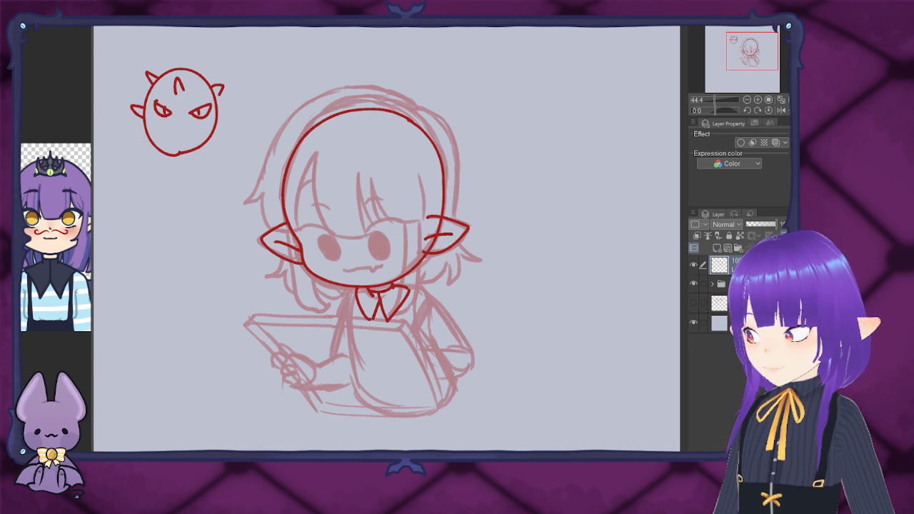
Step: Remove the doodled horned head from the empty area beside the chibi
{"action": "mouse_move", "coordinate": [112, 40]}
{"action": "left_mouse_down"}
{"action": "mouse_move", "coordinate": [209, 169]}
{"action": "mouse_move", "coordinate": [241, 175]}
{"action": "left_mouse_up"}
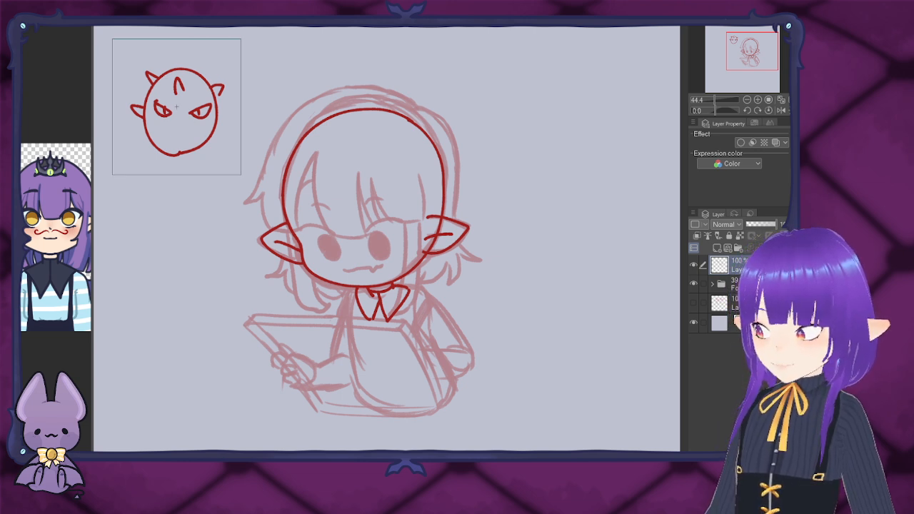
{"action": "key", "text": "ctrl+x"}
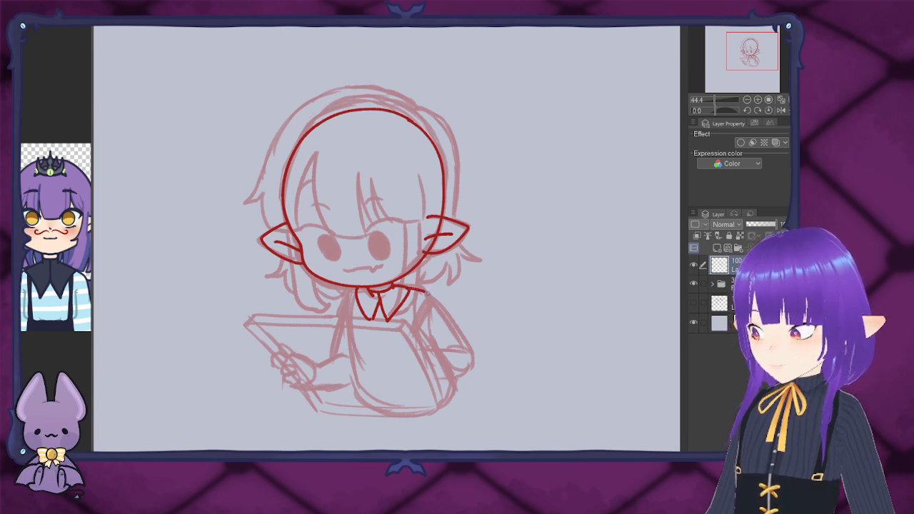
{"action": "mouse_move", "coordinate": [426, 293]}
{"action": "left_mouse_down"}
{"action": "mouse_move", "coordinate": [469, 337]}
{"action": "mouse_move", "coordinate": [469, 370]}
{"action": "mouse_move", "coordinate": [443, 342]}
{"action": "mouse_move", "coordinate": [458, 350]}
{"action": "mouse_move", "coordinate": [412, 352]}
{"action": "left_mouse_up"}
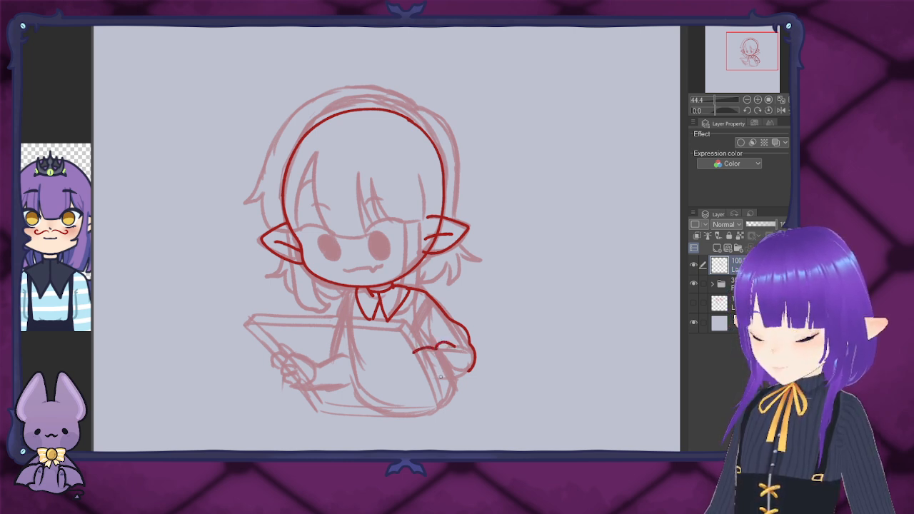
{"action": "key", "text": "ctrl+z"}
{"action": "key", "text": "ctrl+z"}
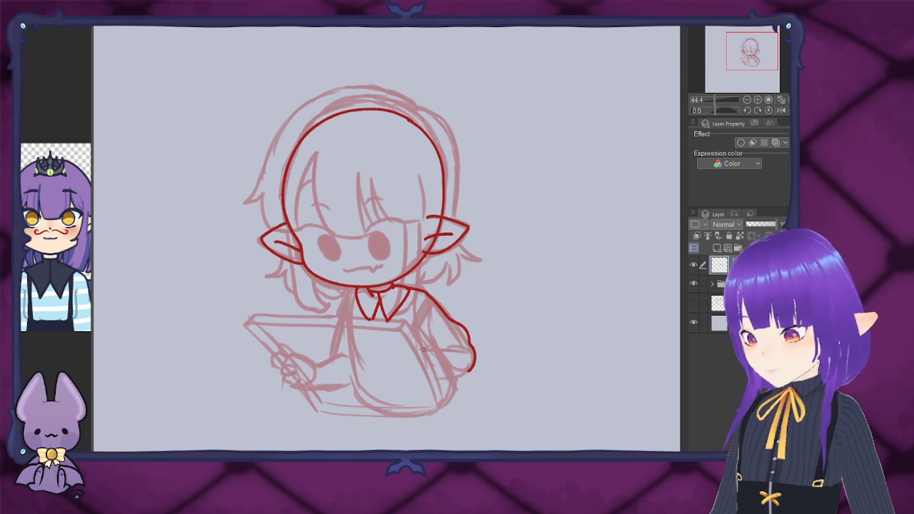
{"action": "left_click_drag", "start_coordinate": [418, 346], "coordinate": [454, 344]}
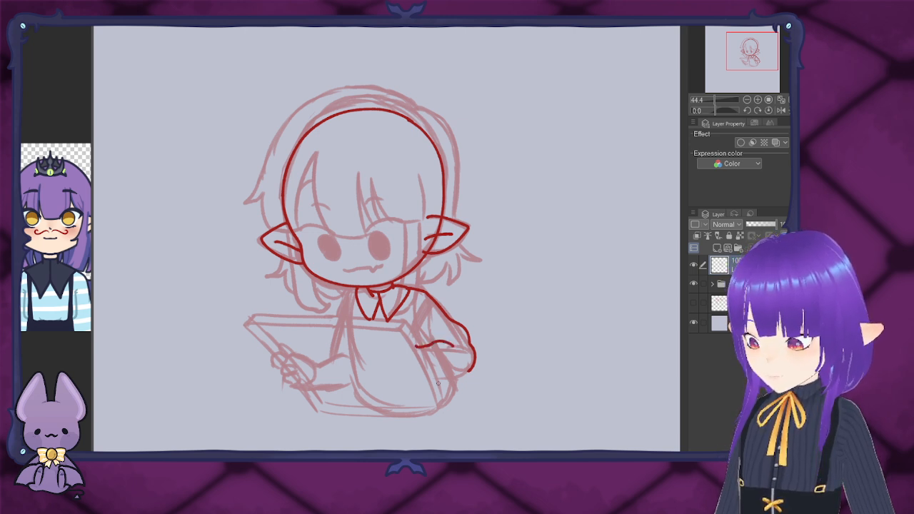
{"action": "left_click_drag", "start_coordinate": [433, 383], "coordinate": [470, 370]}
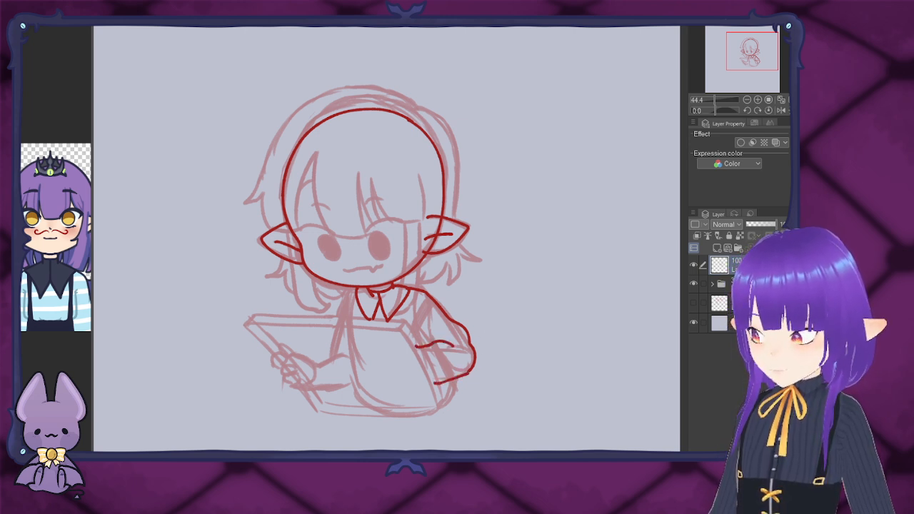
{"action": "key", "text": "ctrl+z"}
{"action": "key", "text": "ctrl+z"}
{"action": "key", "text": "ctrl+z"}
Step: Trace the bent arm behind the panel with its cuff and inner sleeve line, and the opposite shoulder and upper sleeve
{"action": "mouse_move", "coordinate": [426, 292]}
{"action": "left_mouse_down"}
{"action": "mouse_move", "coordinate": [472, 364]}
{"action": "mouse_move", "coordinate": [439, 346]}
{"action": "mouse_move", "coordinate": [455, 345]}
{"action": "mouse_move", "coordinate": [420, 354]}
{"action": "mouse_move", "coordinate": [442, 384]}
{"action": "mouse_move", "coordinate": [466, 376]}
{"action": "mouse_move", "coordinate": [474, 352]}
{"action": "left_mouse_up"}
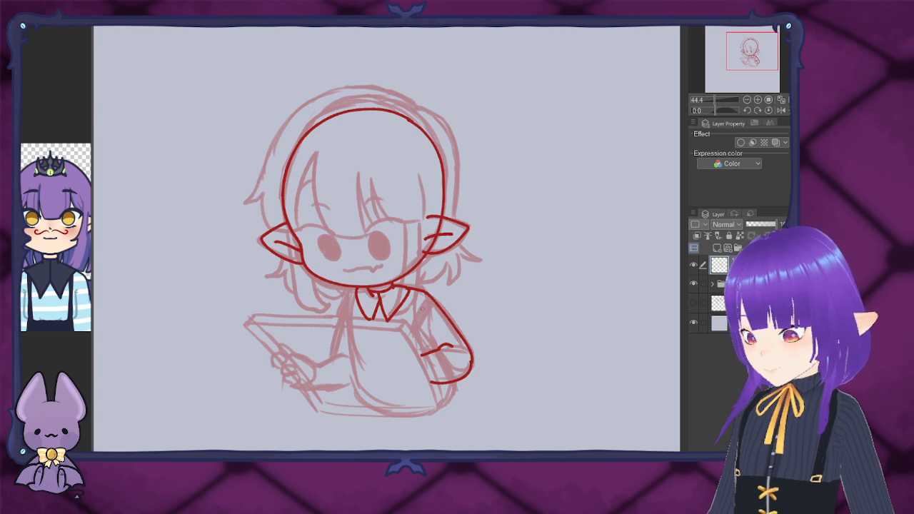
{"action": "mouse_move", "coordinate": [420, 300]}
{"action": "left_mouse_down"}
{"action": "mouse_move", "coordinate": [445, 291]}
{"action": "mouse_move", "coordinate": [423, 337]}
{"action": "mouse_move", "coordinate": [417, 320]}
{"action": "mouse_move", "coordinate": [434, 354]}
{"action": "left_mouse_up"}
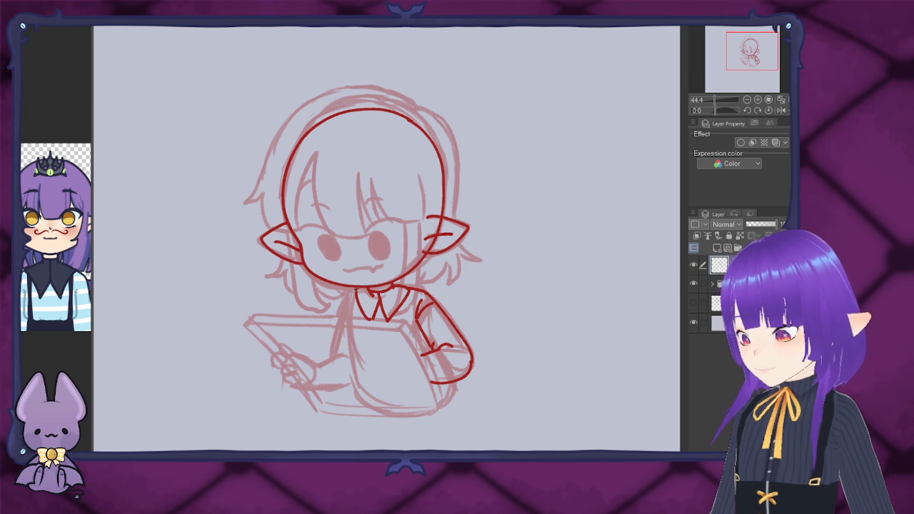
{"action": "left_click_drag", "start_coordinate": [357, 287], "coordinate": [336, 325]}
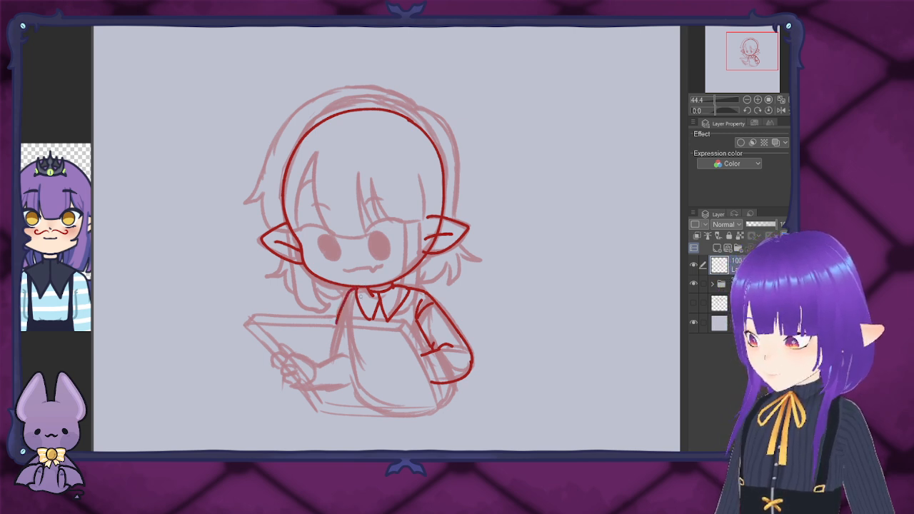
{"action": "key", "text": "ctrl+z"}
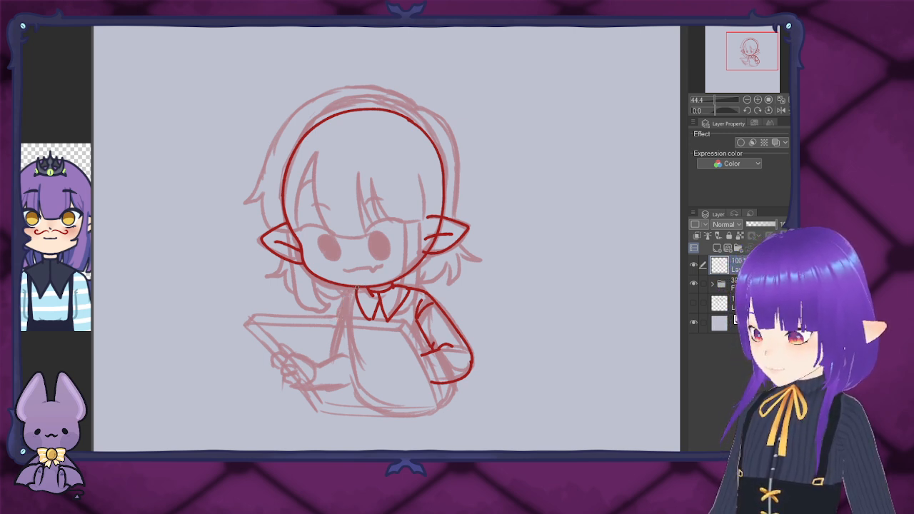
{"action": "mouse_move", "coordinate": [358, 287]}
{"action": "left_mouse_down"}
{"action": "mouse_move", "coordinate": [345, 294]}
{"action": "mouse_move", "coordinate": [335, 337]}
{"action": "left_mouse_up"}
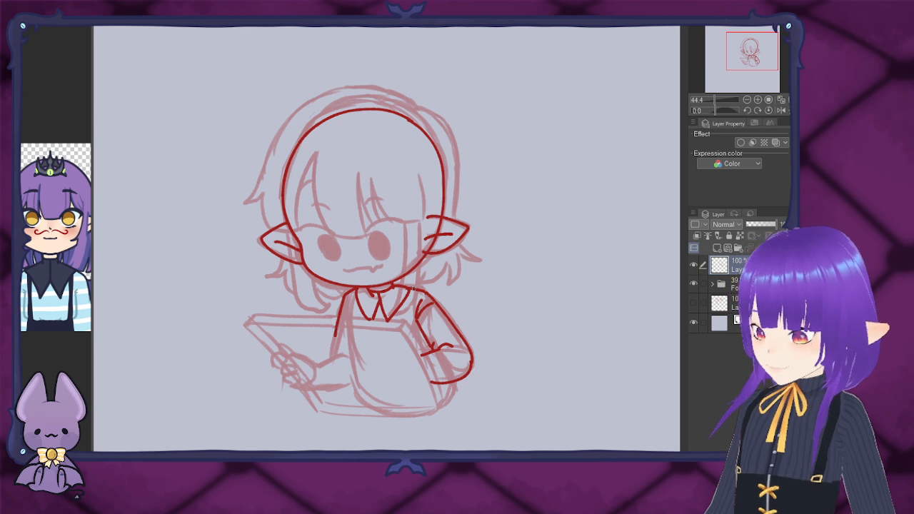
{"action": "key", "text": "ctrl+z"}
{"action": "mouse_move", "coordinate": [357, 286]}
{"action": "left_mouse_down"}
{"action": "mouse_move", "coordinate": [344, 293]}
{"action": "mouse_move", "coordinate": [333, 333]}
{"action": "left_mouse_up"}
{"action": "left_click_drag", "start_coordinate": [347, 292], "coordinate": [349, 332]}
{"action": "key", "text": "ctrl+z"}
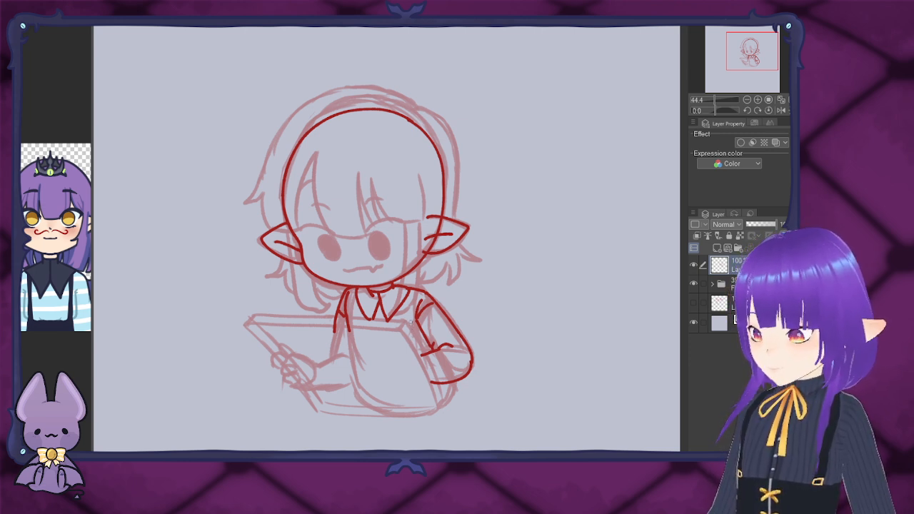
Step: Trace the tilted panel's thick top and right side and its lower edge with straight lines, and start a stand beneath its right corner
{"action": "left_click_drag", "start_coordinate": [406, 320], "coordinate": [447, 404]}
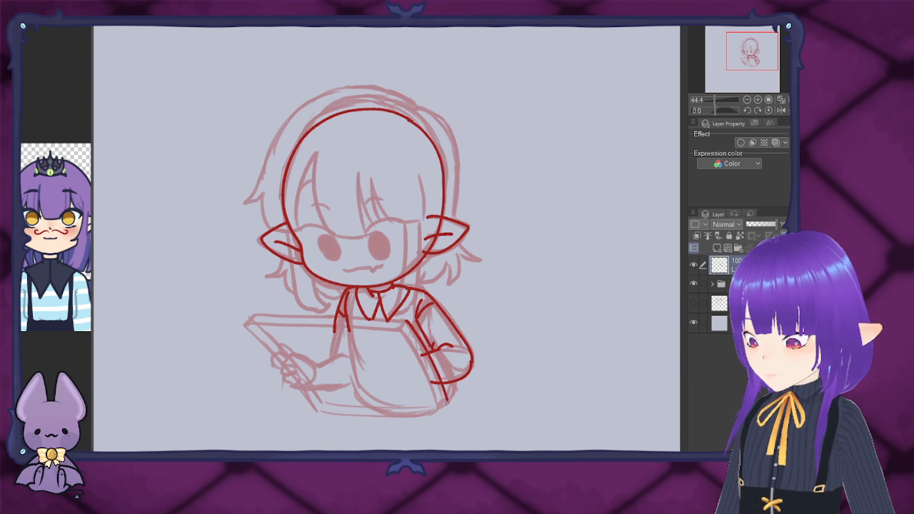
{"action": "left_click_drag", "start_coordinate": [401, 321], "coordinate": [438, 408]}
{"action": "left_click_drag", "start_coordinate": [245, 324], "coordinate": [412, 332]}
{"action": "mouse_move", "coordinate": [246, 324]}
{"action": "left_mouse_down"}
{"action": "mouse_move", "coordinate": [256, 314]}
{"action": "mouse_move", "coordinate": [409, 322]}
{"action": "mouse_move", "coordinate": [393, 351]}
{"action": "mouse_move", "coordinate": [381, 429]}
{"action": "left_mouse_up"}
{"action": "left_click_drag", "start_coordinate": [436, 406], "coordinate": [378, 432]}
{"action": "left_click_drag", "start_coordinate": [314, 405], "coordinate": [437, 410]}
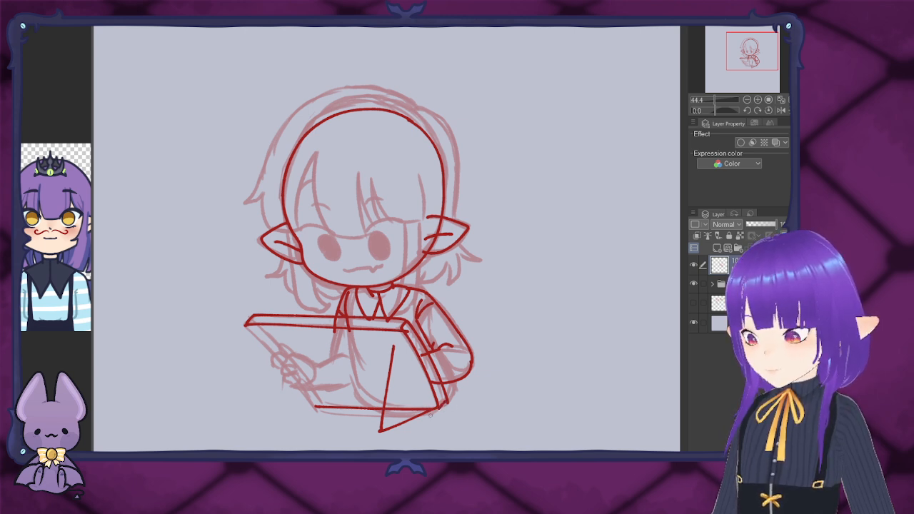
Step: Complete the wedge-shaped stand under the panel with its left support and a straight base line
{"action": "left_click_drag", "start_coordinate": [315, 407], "coordinate": [273, 423]}
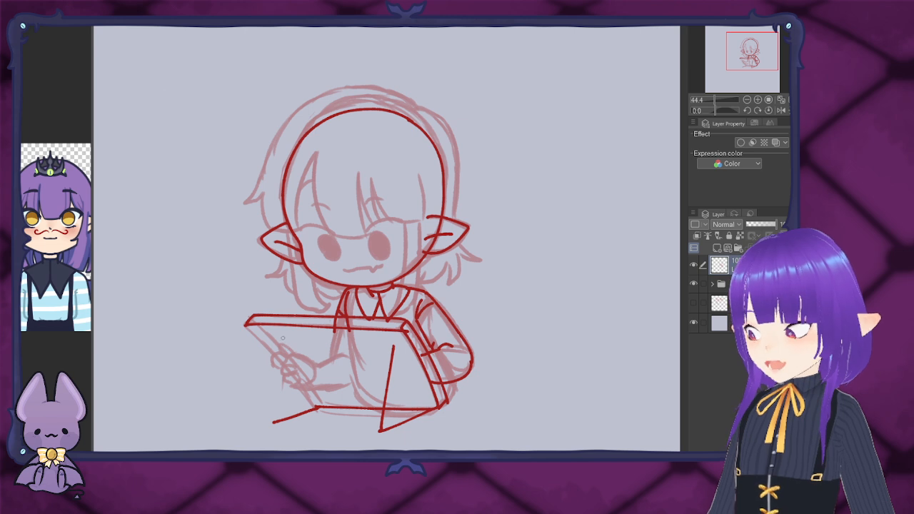
{"action": "mouse_move", "coordinate": [283, 337]}
{"action": "left_mouse_down"}
{"action": "mouse_move", "coordinate": [274, 415]}
{"action": "mouse_move", "coordinate": [287, 425]}
{"action": "mouse_move", "coordinate": [378, 433]}
{"action": "left_mouse_up"}
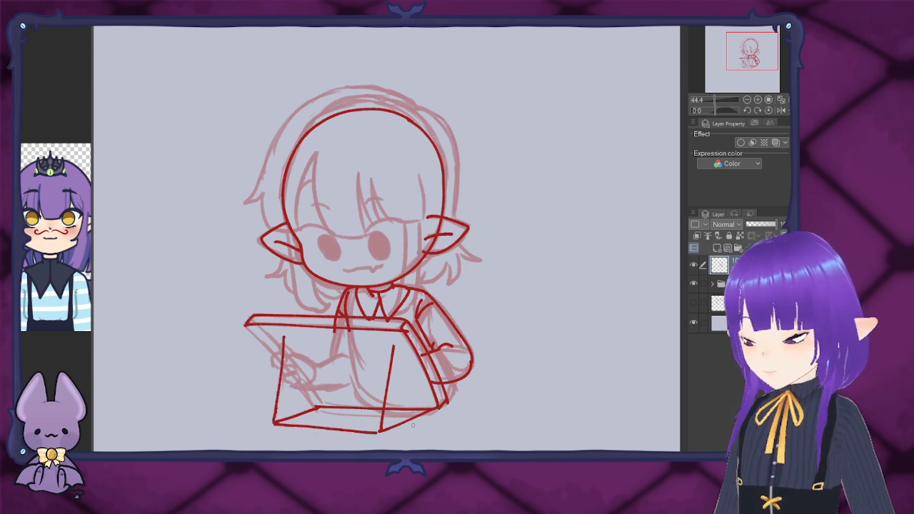
{"action": "key", "text": "ctrl+z"}
{"action": "left_click", "coordinate": [275, 423]}
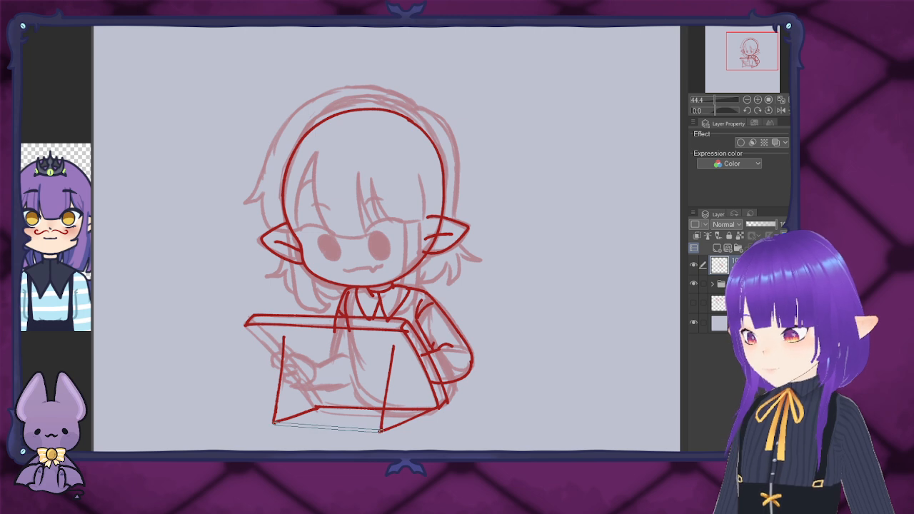
{"action": "left_click", "coordinate": [382, 429], "text": "shift"}
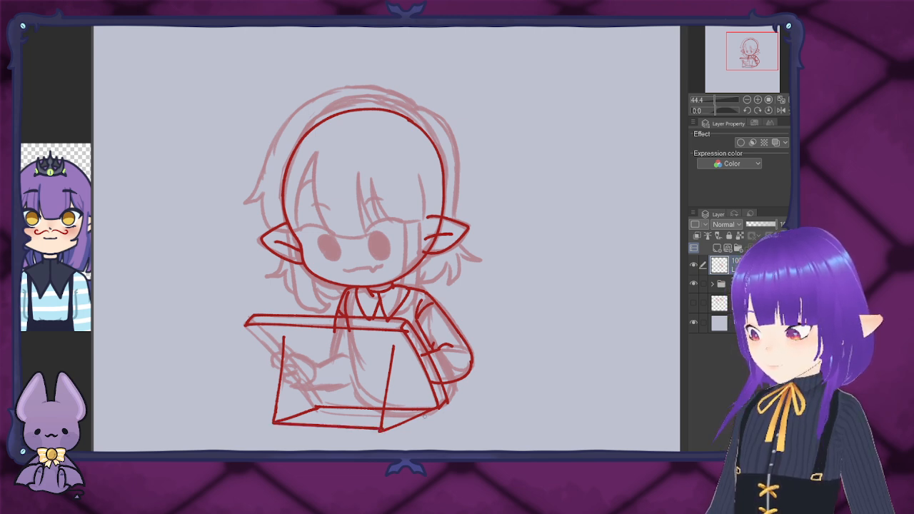
Step: Draw the panel's slanted left edge and small rounded fingers gripping it
{"action": "left_click_drag", "start_coordinate": [245, 326], "coordinate": [318, 407]}
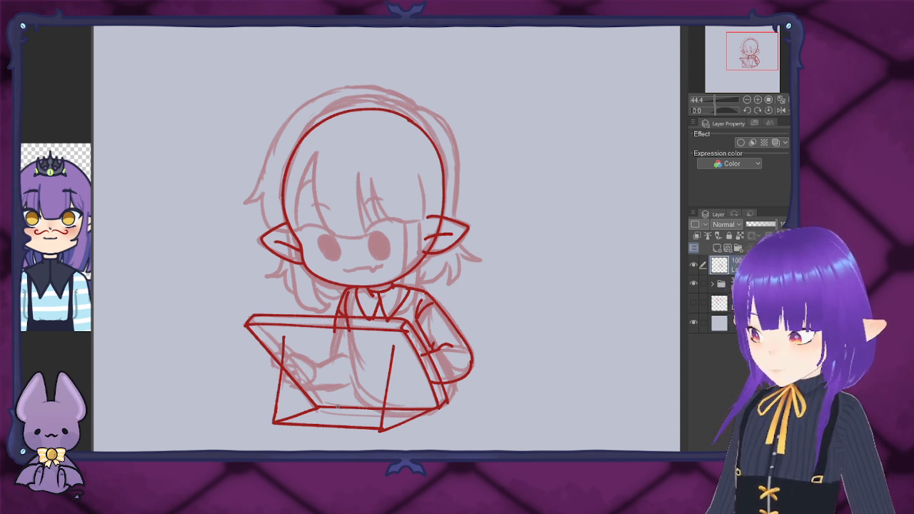
{"action": "mouse_move", "coordinate": [277, 363]}
{"action": "left_mouse_down"}
{"action": "mouse_move", "coordinate": [269, 360]}
{"action": "mouse_move", "coordinate": [283, 360]}
{"action": "mouse_move", "coordinate": [298, 386]}
{"action": "mouse_move", "coordinate": [263, 350]}
{"action": "mouse_move", "coordinate": [273, 353]}
{"action": "left_mouse_up"}
{"action": "key", "text": "ctrl+z"}
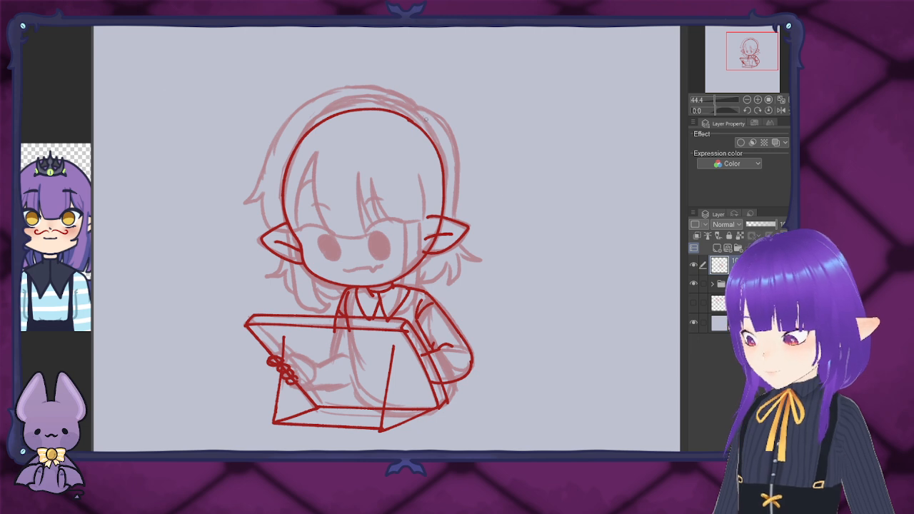
Step: Trace the outer hair on the head's right side down to flicked tips below the ear, redoing the lower strands
{"action": "mouse_move", "coordinate": [416, 108]}
{"action": "left_mouse_down"}
{"action": "mouse_move", "coordinate": [431, 111]}
{"action": "mouse_move", "coordinate": [460, 158]}
{"action": "mouse_move", "coordinate": [458, 218]}
{"action": "mouse_move", "coordinate": [483, 258]}
{"action": "mouse_move", "coordinate": [456, 254]}
{"action": "mouse_move", "coordinate": [451, 283]}
{"action": "mouse_move", "coordinate": [416, 288]}
{"action": "mouse_move", "coordinate": [431, 285]}
{"action": "mouse_move", "coordinate": [422, 284]}
{"action": "mouse_move", "coordinate": [429, 275]}
{"action": "left_mouse_up"}
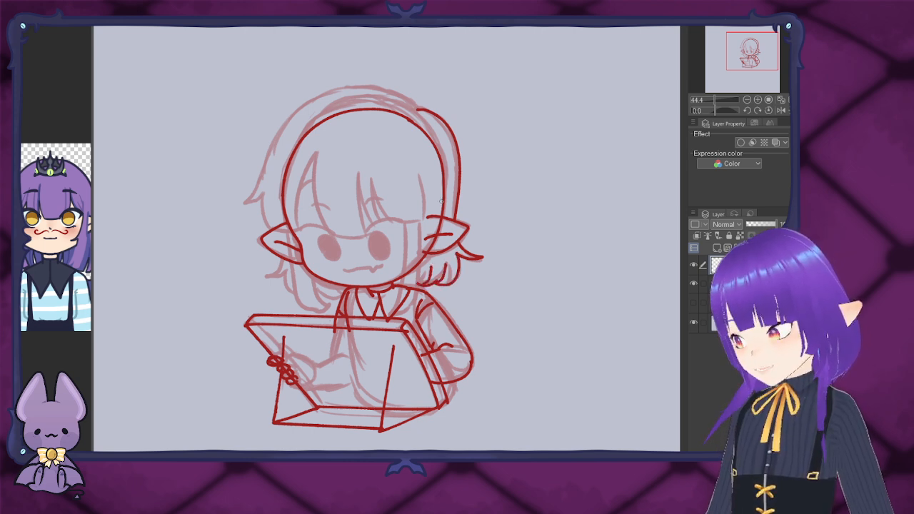
{"action": "key", "text": "ctrl+z"}
{"action": "key", "text": "ctrl+z"}
{"action": "key", "text": "ctrl+z"}
{"action": "key", "text": "ctrl+z"}
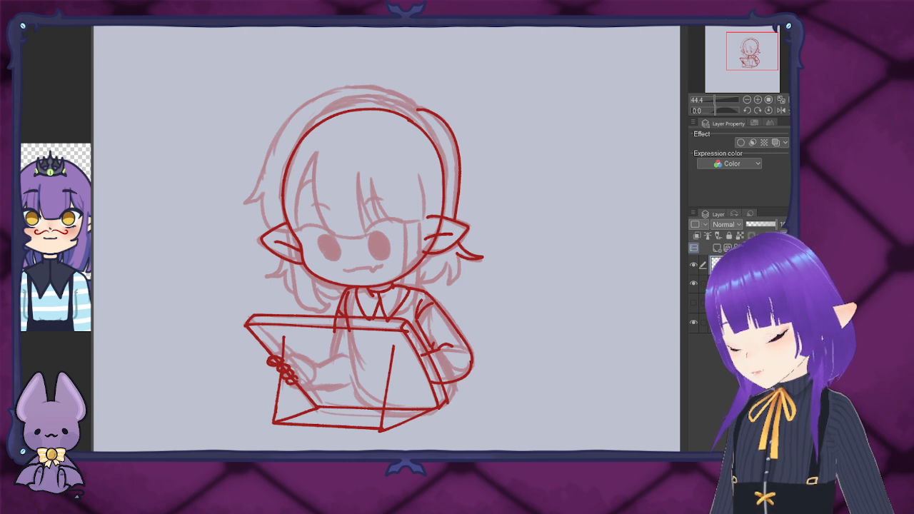
{"action": "mouse_move", "coordinate": [455, 254]}
{"action": "left_mouse_down"}
{"action": "mouse_move", "coordinate": [445, 284]}
{"action": "mouse_move", "coordinate": [447, 257]}
{"action": "left_mouse_up"}
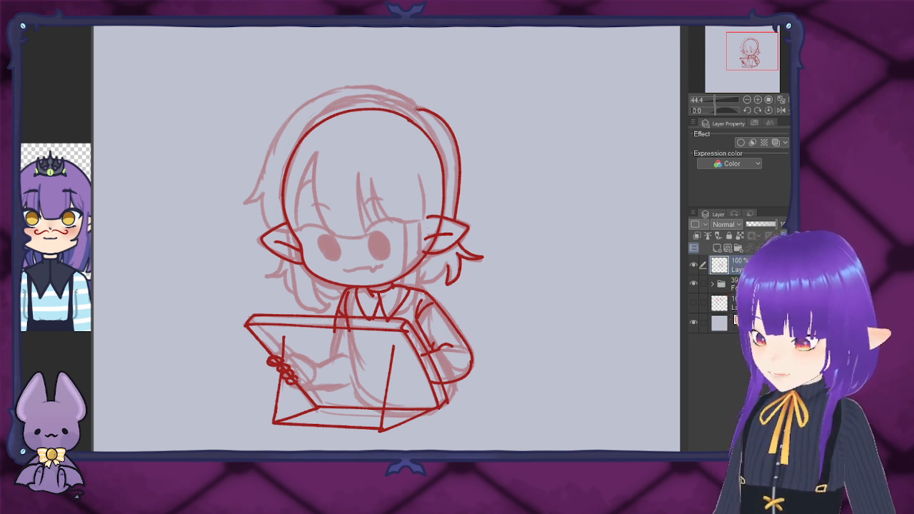
Step: Trace the rest of the outer hair, then the fringe's lower edge, its right side and a narrow pointed gap near its left end
{"action": "mouse_move", "coordinate": [418, 109]}
{"action": "left_mouse_down"}
{"action": "mouse_move", "coordinate": [394, 93]}
{"action": "mouse_move", "coordinate": [347, 87]}
{"action": "mouse_move", "coordinate": [301, 107]}
{"action": "mouse_move", "coordinate": [240, 203]}
{"action": "mouse_move", "coordinate": [262, 197]}
{"action": "mouse_move", "coordinate": [263, 227]}
{"action": "mouse_move", "coordinate": [277, 229]}
{"action": "mouse_move", "coordinate": [374, 227]}
{"action": "mouse_move", "coordinate": [417, 218]}
{"action": "mouse_move", "coordinate": [422, 177]}
{"action": "left_mouse_up"}
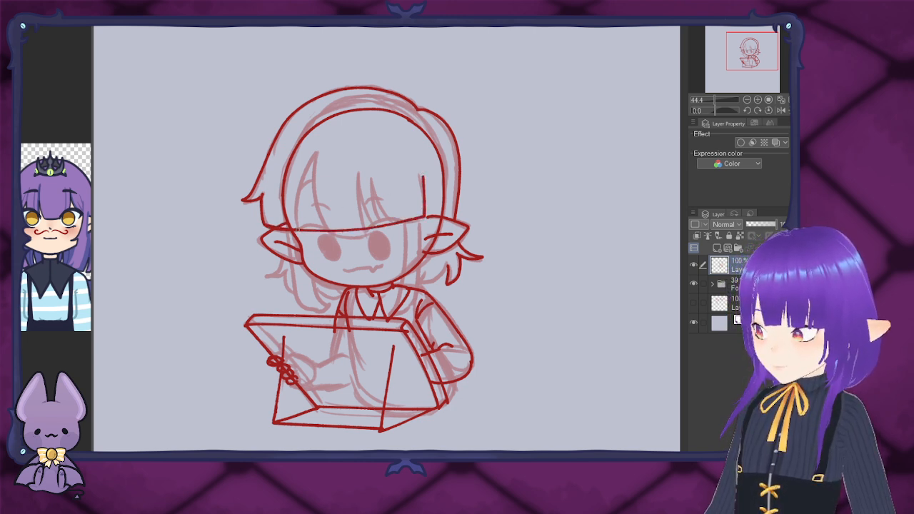
{"action": "left_click_drag", "start_coordinate": [297, 229], "coordinate": [313, 148]}
{"action": "left_click_drag", "start_coordinate": [327, 229], "coordinate": [320, 146]}
{"action": "key", "text": "ctrl+z"}
{"action": "key", "text": "ctrl+z"}
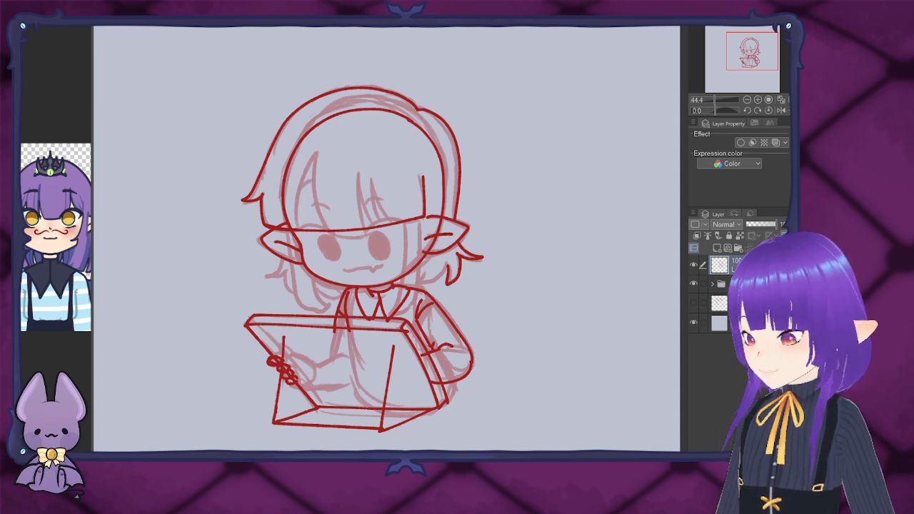
{"action": "mouse_move", "coordinate": [299, 232]}
{"action": "left_mouse_down"}
{"action": "mouse_move", "coordinate": [298, 186]}
{"action": "mouse_move", "coordinate": [318, 149]}
{"action": "left_mouse_up"}
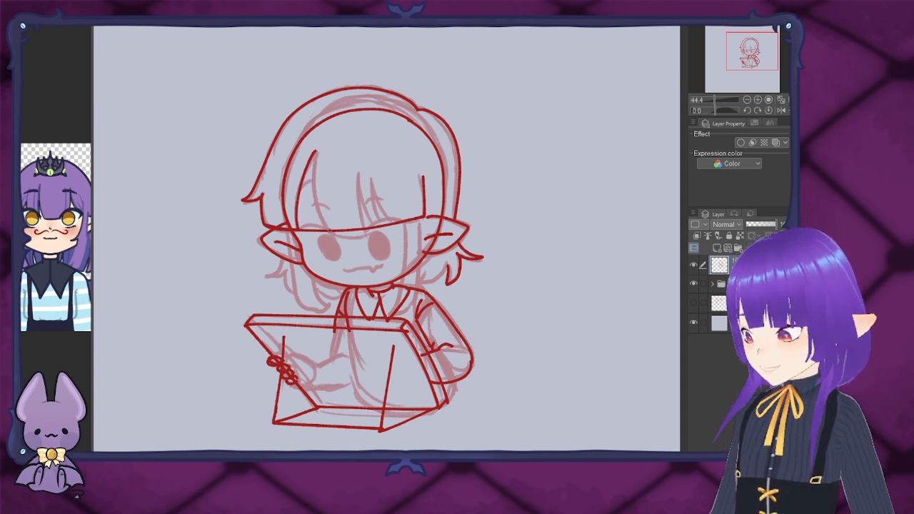
{"action": "mouse_move", "coordinate": [330, 231]}
{"action": "left_mouse_down"}
{"action": "mouse_move", "coordinate": [313, 177]}
{"action": "mouse_move", "coordinate": [318, 150]}
{"action": "left_mouse_up"}
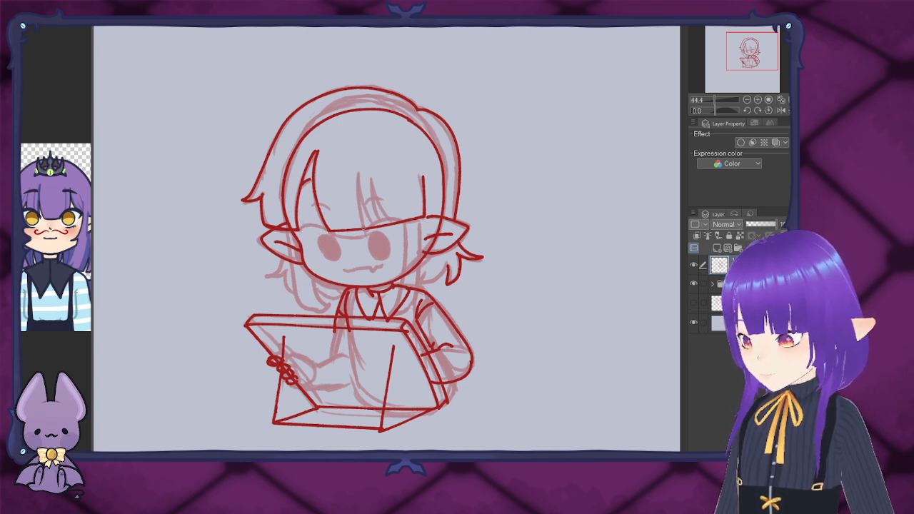
Step: Draw the strand lines dividing the bangs on the red sketch, across the middle and near the right edge of the forehead
{"action": "left_click_drag", "start_coordinate": [363, 229], "coordinate": [358, 169]}
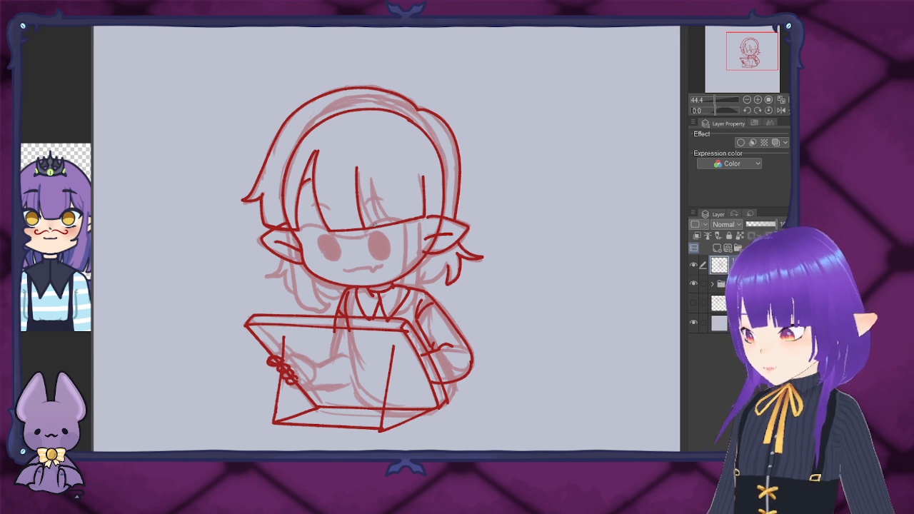
{"action": "left_click_drag", "start_coordinate": [372, 225], "coordinate": [357, 173]}
{"action": "key", "text": "ctrl+z"}
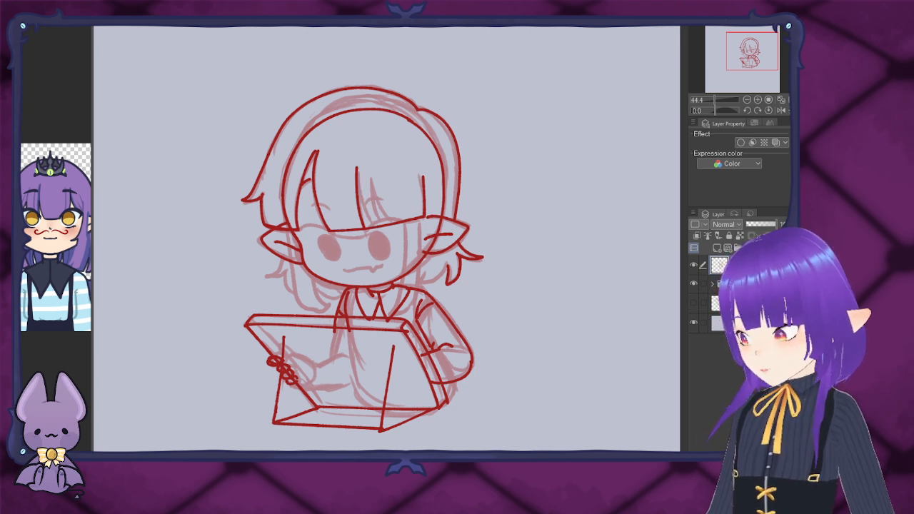
{"action": "left_click_drag", "start_coordinate": [367, 208], "coordinate": [357, 170]}
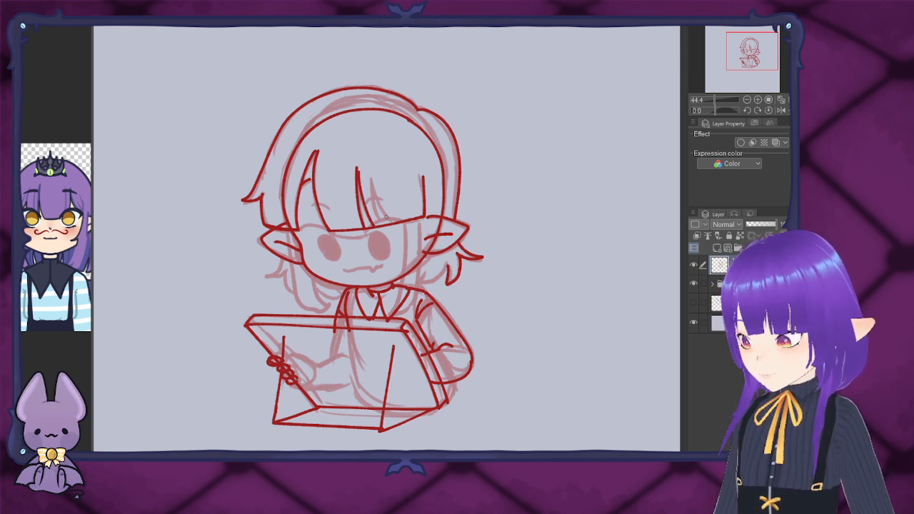
{"action": "mouse_move", "coordinate": [377, 207]}
{"action": "left_mouse_down"}
{"action": "mouse_move", "coordinate": [372, 175]}
{"action": "mouse_move", "coordinate": [387, 223]}
{"action": "mouse_move", "coordinate": [377, 193]}
{"action": "mouse_move", "coordinate": [378, 229]}
{"action": "mouse_move", "coordinate": [370, 181]}
{"action": "left_mouse_up"}
{"action": "key", "text": "ctrl+z"}
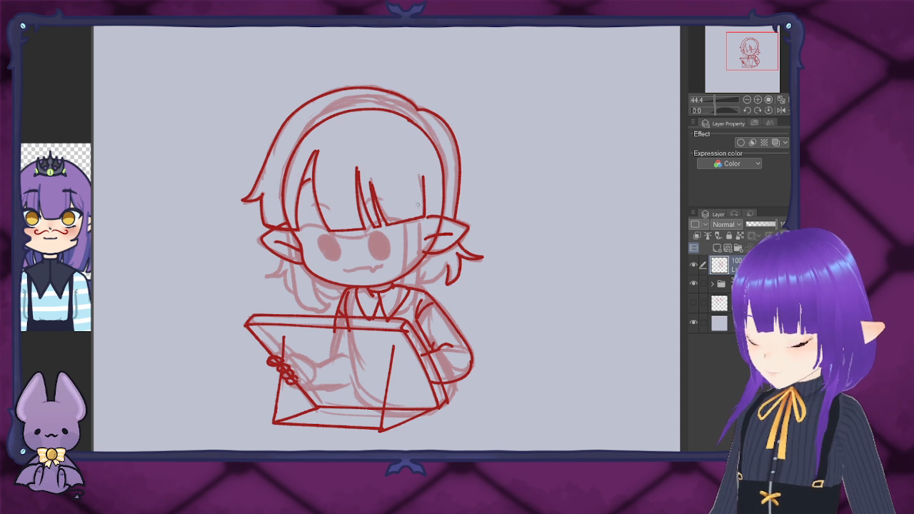
{"action": "left_click_drag", "start_coordinate": [412, 217], "coordinate": [410, 202]}
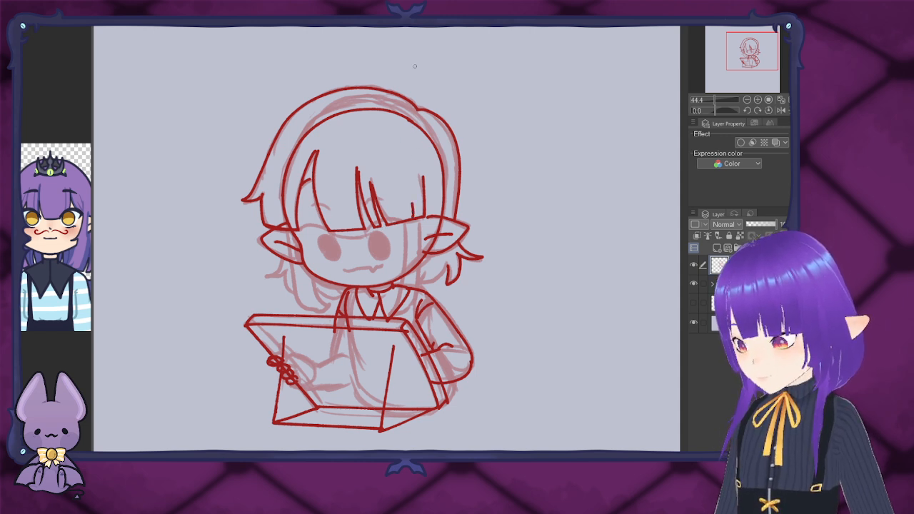
Step: Sketch a short strand above the left ear and the pointed hair ends below both ears, beside the neck
{"action": "left_click_drag", "start_coordinate": [272, 227], "coordinate": [270, 207]}
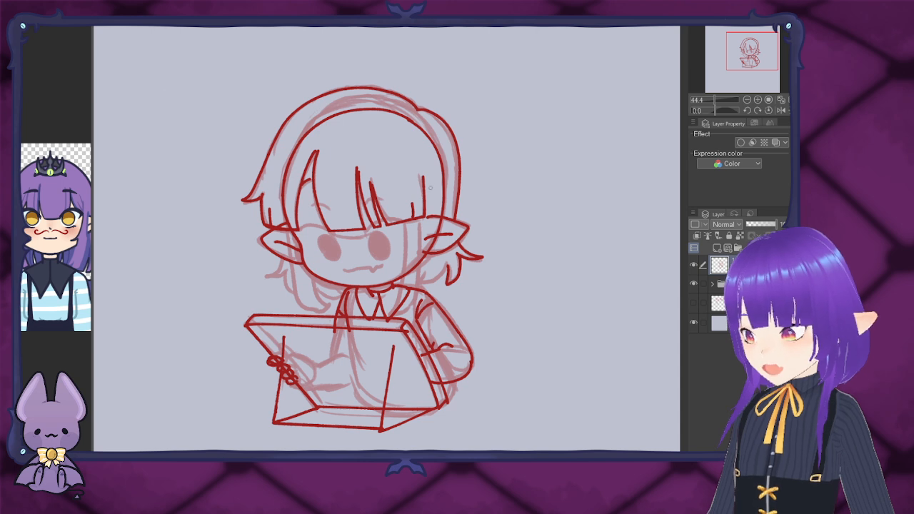
{"action": "mouse_move", "coordinate": [282, 257]}
{"action": "left_mouse_down"}
{"action": "mouse_move", "coordinate": [266, 276]}
{"action": "mouse_move", "coordinate": [288, 272]}
{"action": "mouse_move", "coordinate": [290, 289]}
{"action": "mouse_move", "coordinate": [311, 300]}
{"action": "mouse_move", "coordinate": [344, 299]}
{"action": "left_mouse_up"}
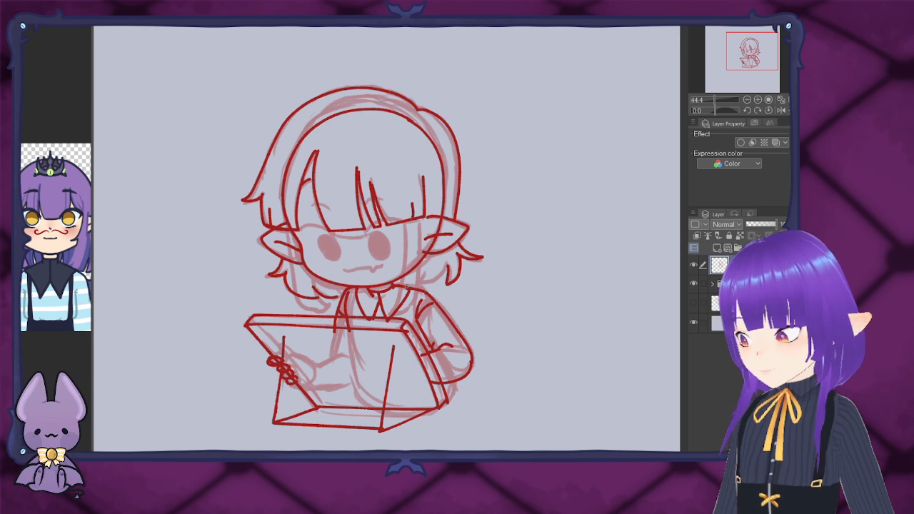
{"action": "mouse_move", "coordinate": [404, 287]}
{"action": "left_mouse_down"}
{"action": "mouse_move", "coordinate": [419, 276]}
{"action": "mouse_move", "coordinate": [438, 284]}
{"action": "mouse_move", "coordinate": [449, 267]}
{"action": "left_mouse_up"}
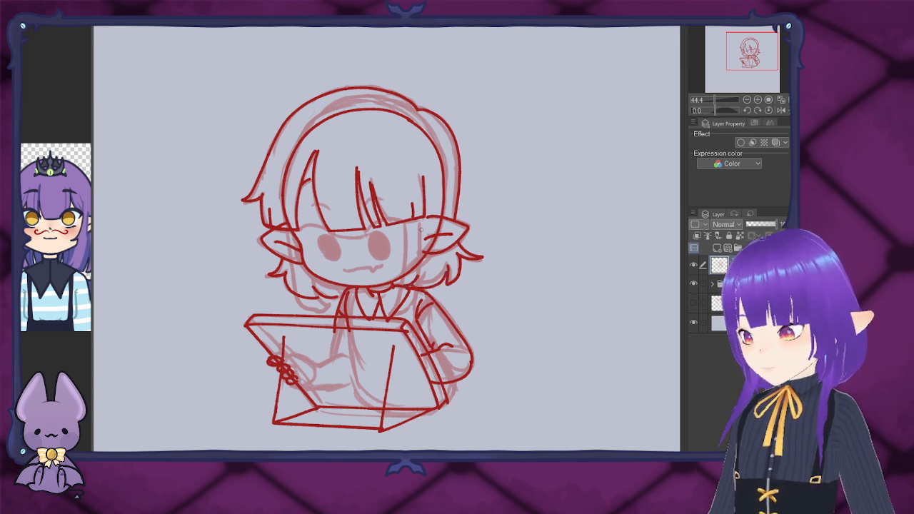
Step: Sketch long side locks with pointed tips framing the face on both sides, reaching below the jaw
{"action": "mouse_move", "coordinate": [409, 221]}
{"action": "left_mouse_down"}
{"action": "mouse_move", "coordinate": [389, 304]}
{"action": "mouse_move", "coordinate": [407, 302]}
{"action": "left_mouse_up"}
{"action": "mouse_move", "coordinate": [425, 214]}
{"action": "left_mouse_down"}
{"action": "mouse_move", "coordinate": [418, 297]}
{"action": "mouse_move", "coordinate": [409, 306]}
{"action": "left_mouse_up"}
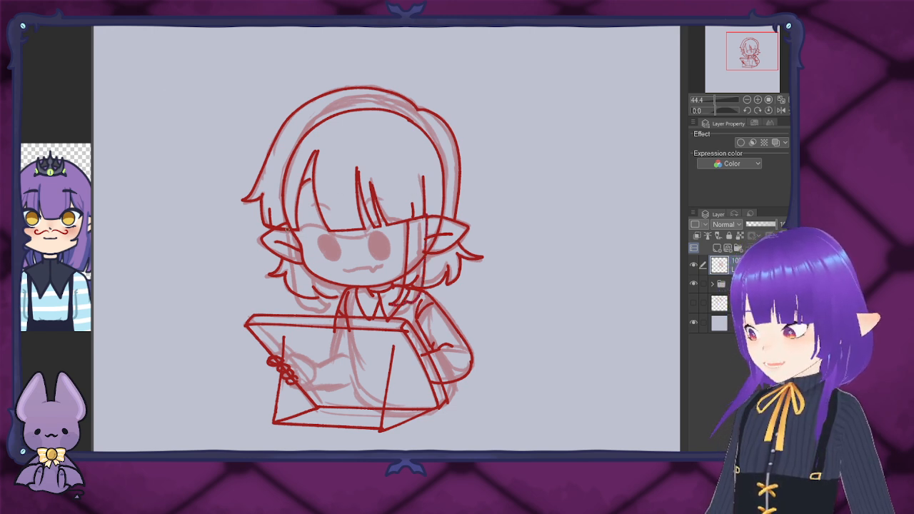
{"action": "mouse_move", "coordinate": [287, 228]}
{"action": "left_mouse_down"}
{"action": "mouse_move", "coordinate": [294, 284]}
{"action": "mouse_move", "coordinate": [315, 313]}
{"action": "left_mouse_up"}
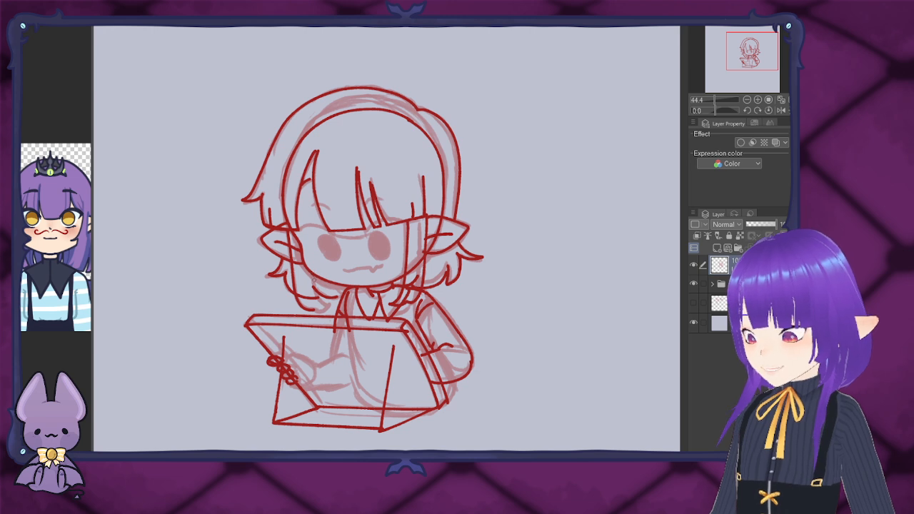
{"action": "mouse_move", "coordinate": [313, 276]}
{"action": "left_mouse_down"}
{"action": "mouse_move", "coordinate": [328, 306]}
{"action": "mouse_move", "coordinate": [307, 313]}
{"action": "left_mouse_up"}
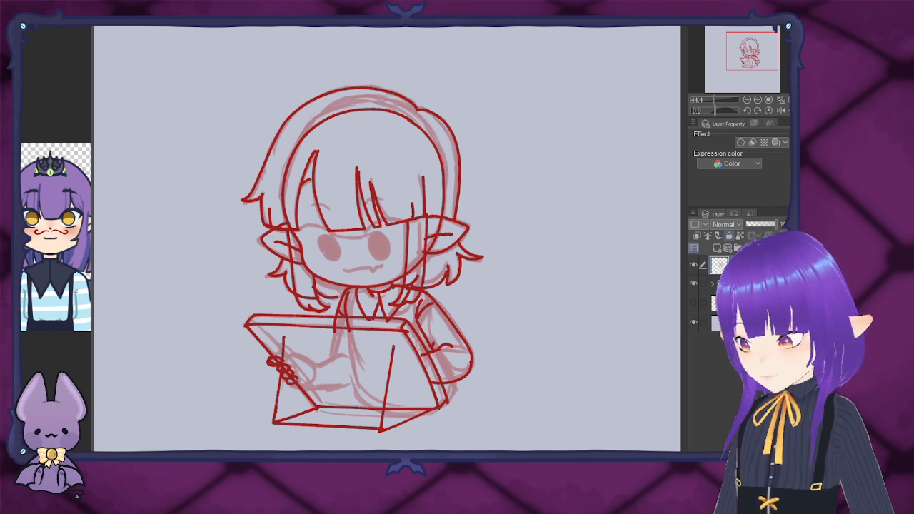
Step: Hide the rough sketch folder and lower the cleaned red sketch layer's opacity to 21%
{"action": "left_click", "coordinate": [693, 284]}
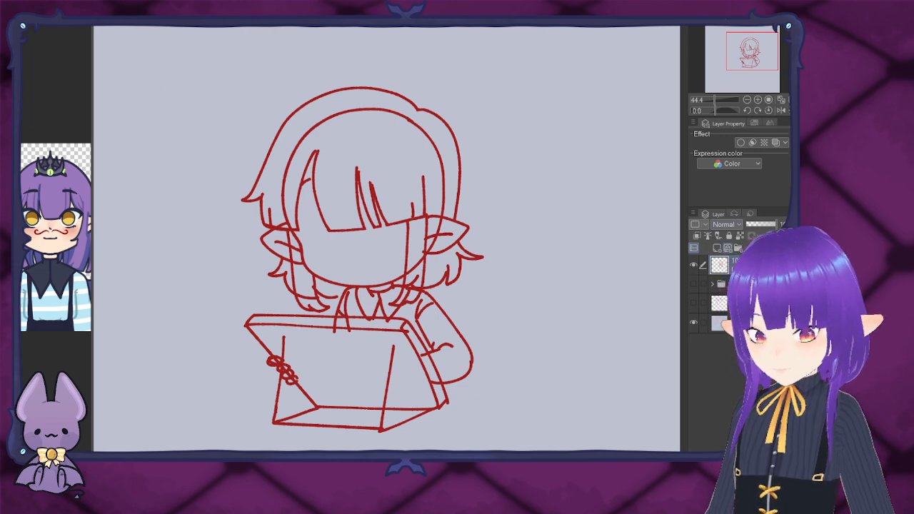
{"action": "left_click", "coordinate": [753, 224]}
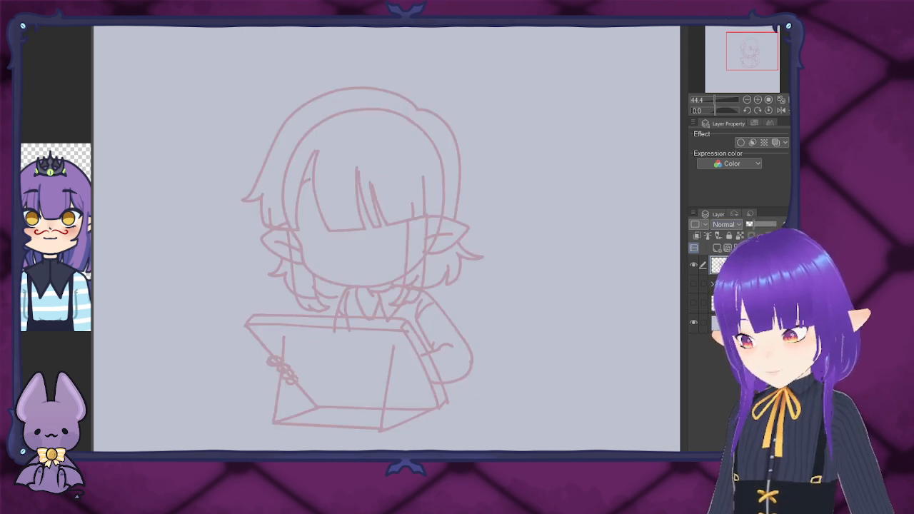
{"action": "left_click_drag", "start_coordinate": [752, 224], "coordinate": [755, 224]}
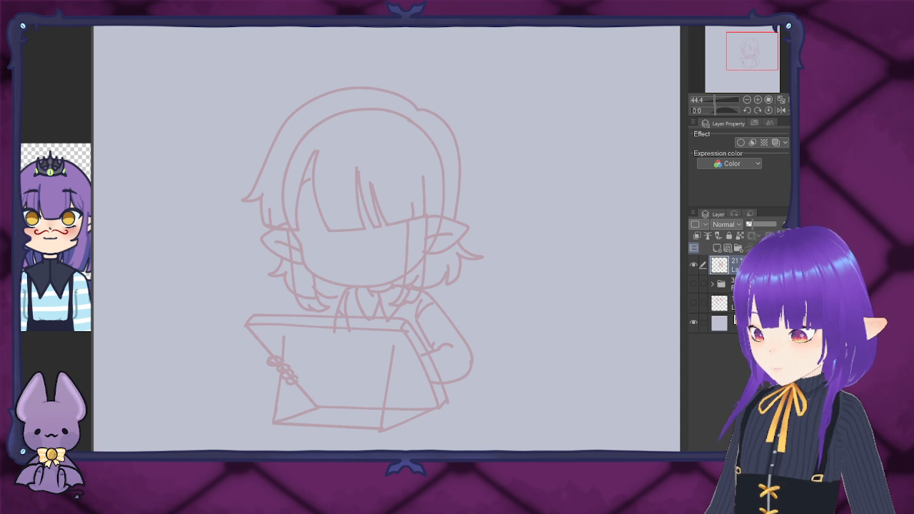
{"action": "mouse_move", "coordinate": [239, 301]}
{"action": "left_mouse_down"}
{"action": "mouse_move", "coordinate": [225, 262]}
{"action": "mouse_move", "coordinate": [256, 123]}
{"action": "left_mouse_up"}
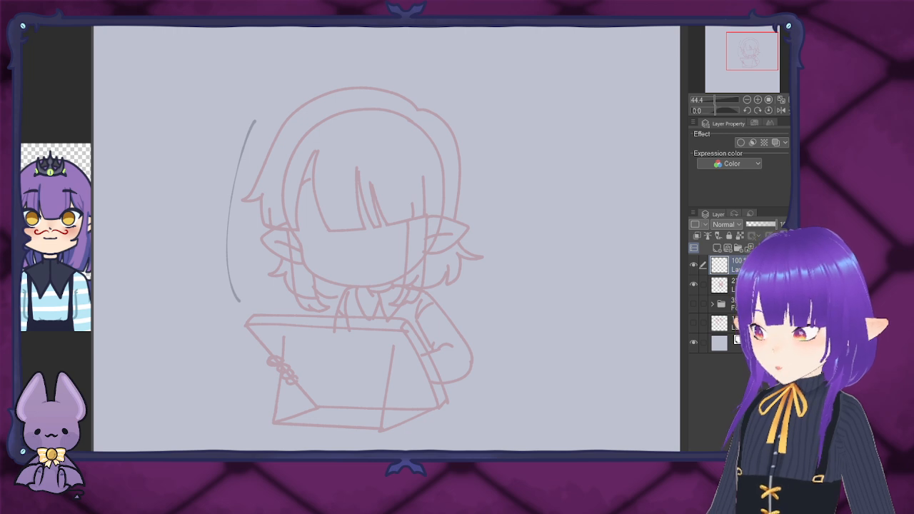
{"action": "key", "text": "ctrl+z"}
{"action": "key", "text": "ctrl+z"}
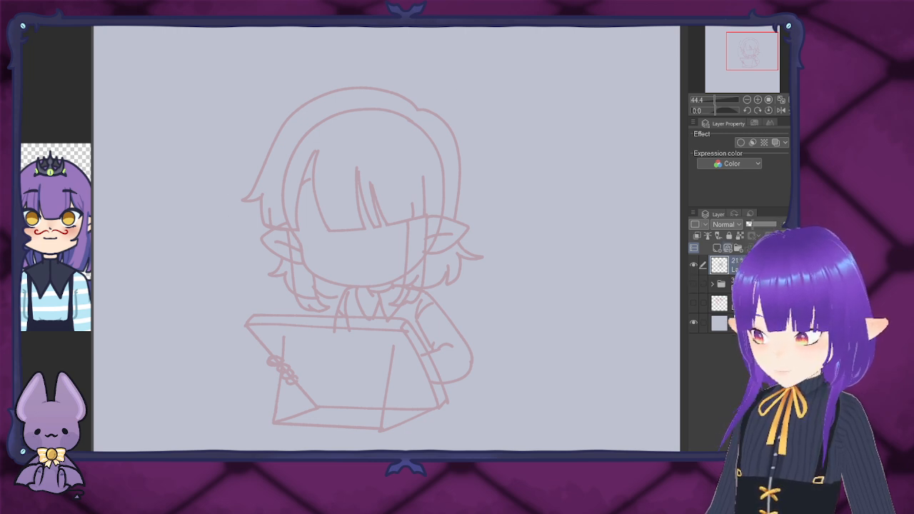
{"action": "mouse_move", "coordinate": [205, 314]}
{"action": "left_mouse_down"}
{"action": "mouse_move", "coordinate": [219, 167]}
{"action": "mouse_move", "coordinate": [224, 336]}
{"action": "mouse_move", "coordinate": [267, 241]}
{"action": "left_mouse_up"}
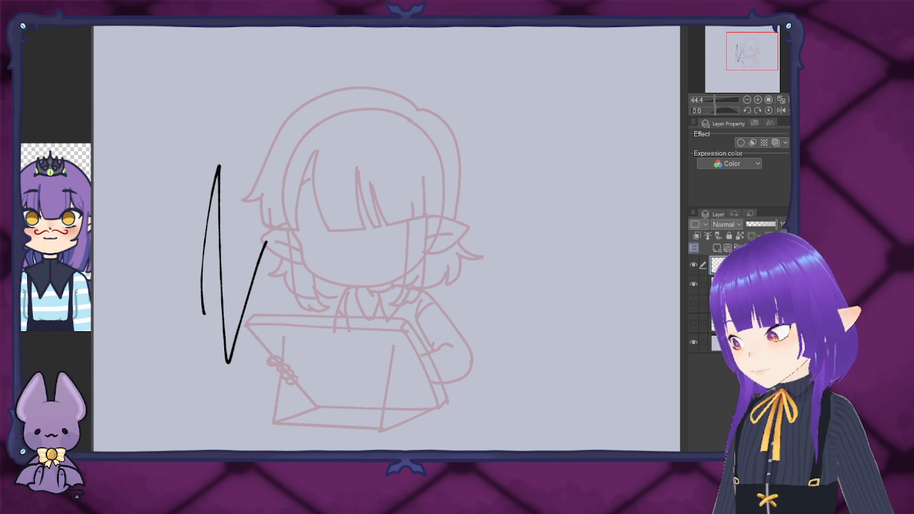
{"action": "key", "text": "ctrl+z"}
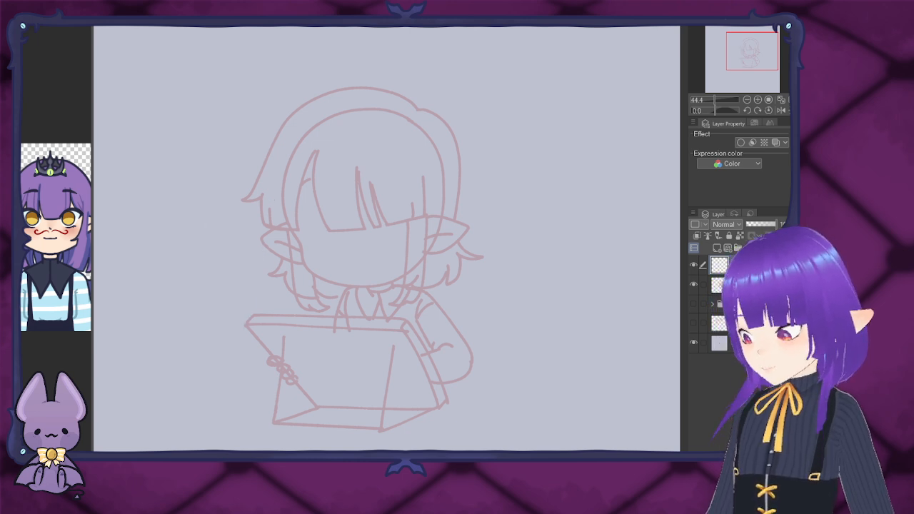
Step: Ink the head outline in black over the faded sketch, with a rounded skull arc and a curved cheek and jaw line
{"action": "scroll", "coordinate": [417, 182], "scroll_direction": "up", "scroll_amount": 3}
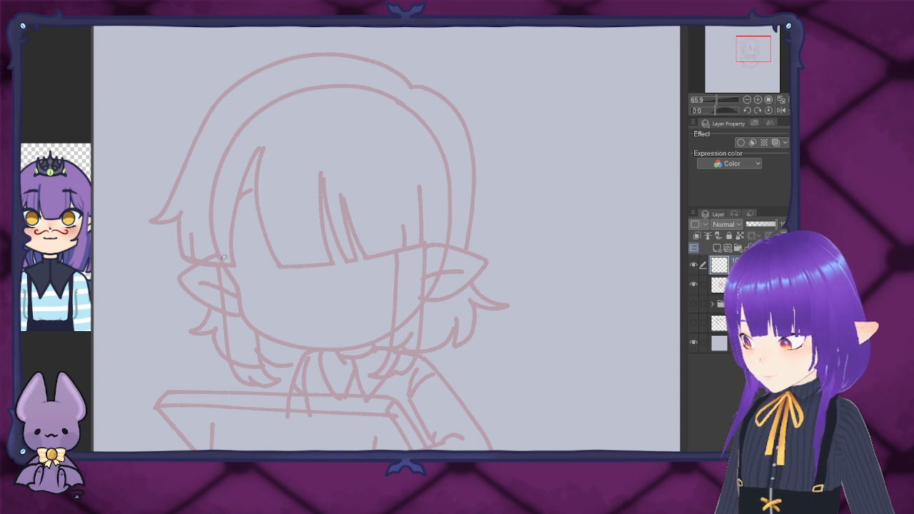
{"action": "mouse_move", "coordinate": [237, 288]}
{"action": "left_mouse_down"}
{"action": "mouse_move", "coordinate": [254, 329]}
{"action": "mouse_move", "coordinate": [312, 346]}
{"action": "mouse_move", "coordinate": [373, 338]}
{"action": "mouse_move", "coordinate": [385, 314]}
{"action": "left_mouse_up"}
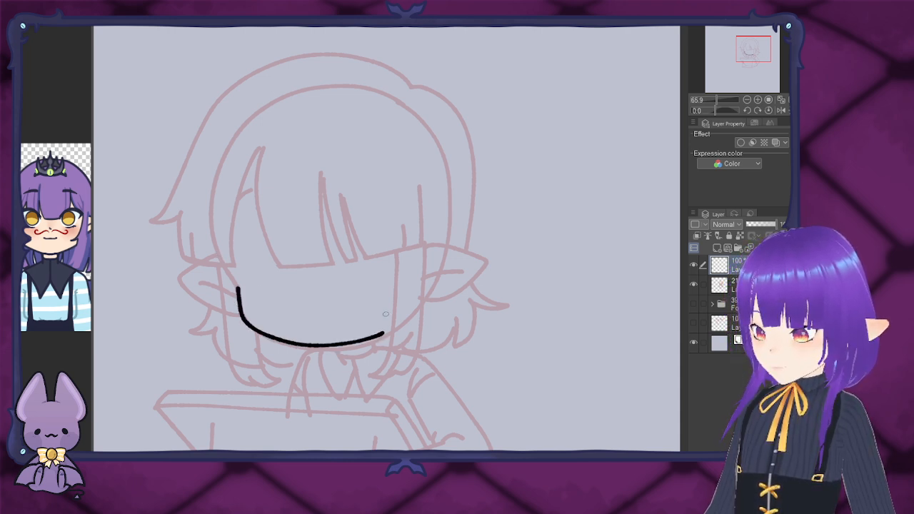
{"action": "key", "text": "ctrl+z"}
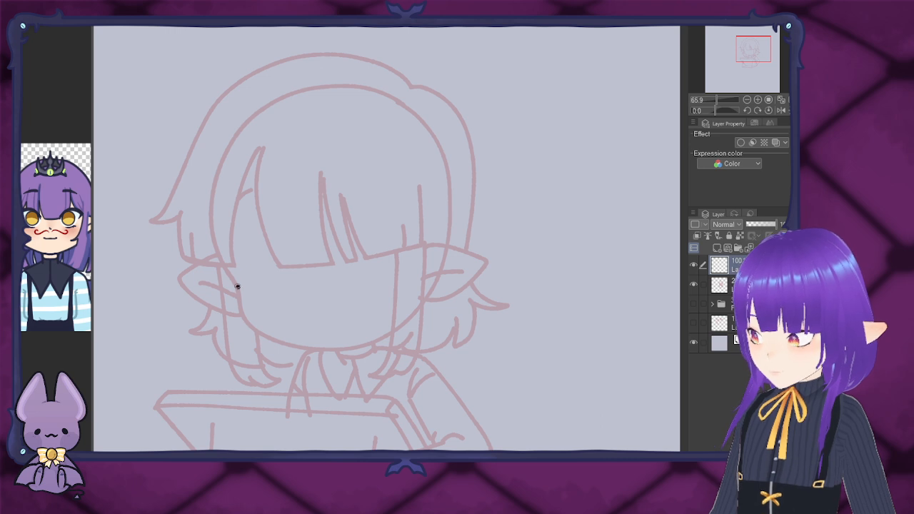
{"action": "mouse_move", "coordinate": [239, 286]}
{"action": "left_mouse_down"}
{"action": "mouse_move", "coordinate": [209, 223]}
{"action": "mouse_move", "coordinate": [222, 150]}
{"action": "mouse_move", "coordinate": [281, 97]}
{"action": "mouse_move", "coordinate": [350, 87]}
{"action": "mouse_move", "coordinate": [406, 117]}
{"action": "mouse_move", "coordinate": [426, 142]}
{"action": "left_mouse_up"}
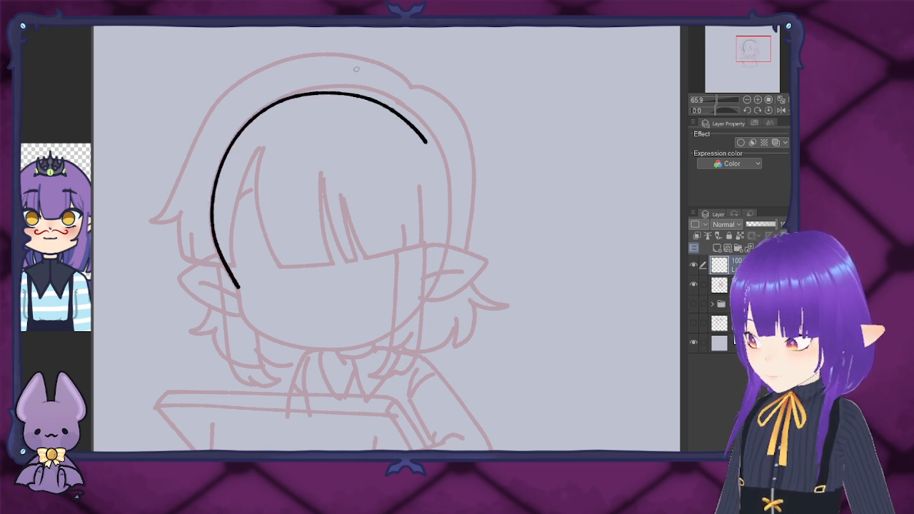
{"action": "key", "text": "ctrl+z"}
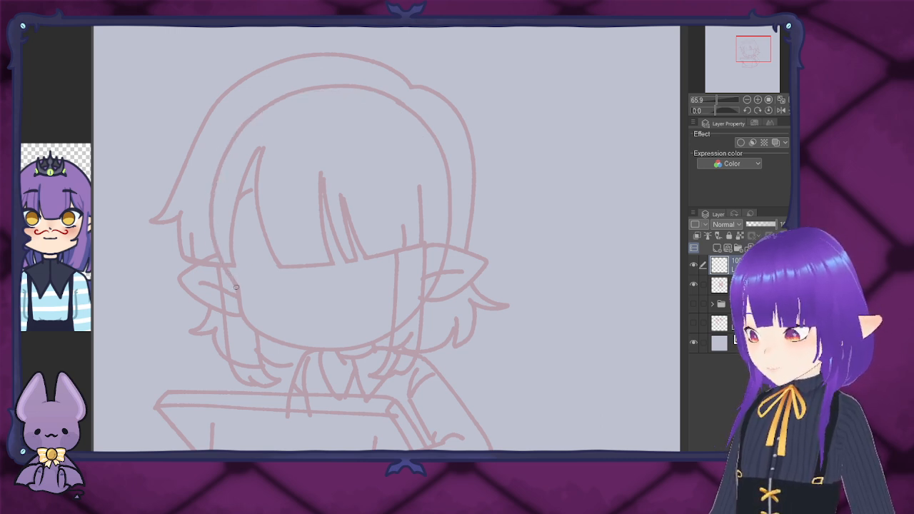
{"action": "mouse_move", "coordinate": [237, 289]}
{"action": "left_mouse_down"}
{"action": "mouse_move", "coordinate": [211, 217]}
{"action": "mouse_move", "coordinate": [230, 134]}
{"action": "mouse_move", "coordinate": [271, 97]}
{"action": "mouse_move", "coordinate": [331, 85]}
{"action": "mouse_move", "coordinate": [374, 88]}
{"action": "mouse_move", "coordinate": [428, 123]}
{"action": "mouse_move", "coordinate": [450, 159]}
{"action": "mouse_move", "coordinate": [448, 246]}
{"action": "left_mouse_up"}
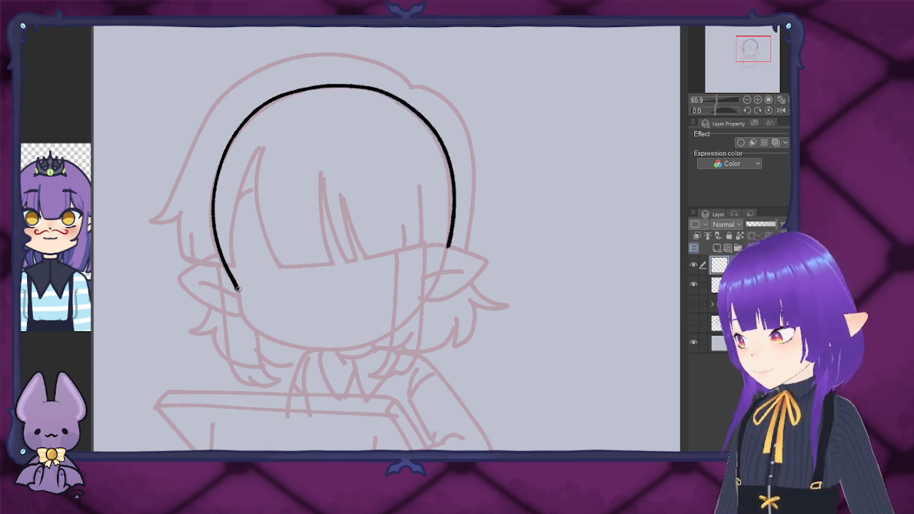
{"action": "mouse_move", "coordinate": [237, 287]}
{"action": "left_mouse_down"}
{"action": "mouse_move", "coordinate": [245, 319]}
{"action": "mouse_move", "coordinate": [269, 339]}
{"action": "mouse_move", "coordinate": [332, 353]}
{"action": "mouse_move", "coordinate": [391, 338]}
{"action": "mouse_move", "coordinate": [426, 298]}
{"action": "left_mouse_up"}
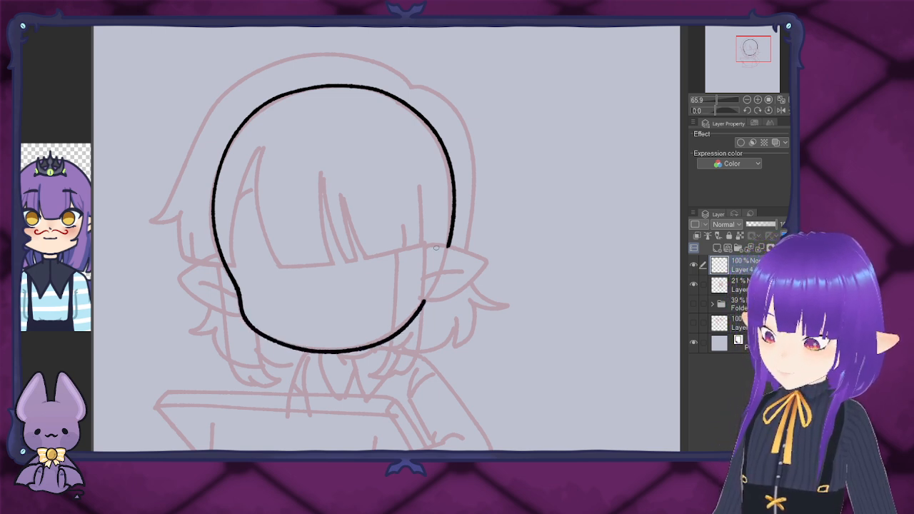
Step: Ink both pointed ears with their inner fold lines, mirroring the canvas view for the second ear and restoring it
{"action": "mouse_move", "coordinate": [430, 243]}
{"action": "left_mouse_down"}
{"action": "mouse_move", "coordinate": [486, 262]}
{"action": "mouse_move", "coordinate": [465, 290]}
{"action": "mouse_move", "coordinate": [420, 299]}
{"action": "left_mouse_up"}
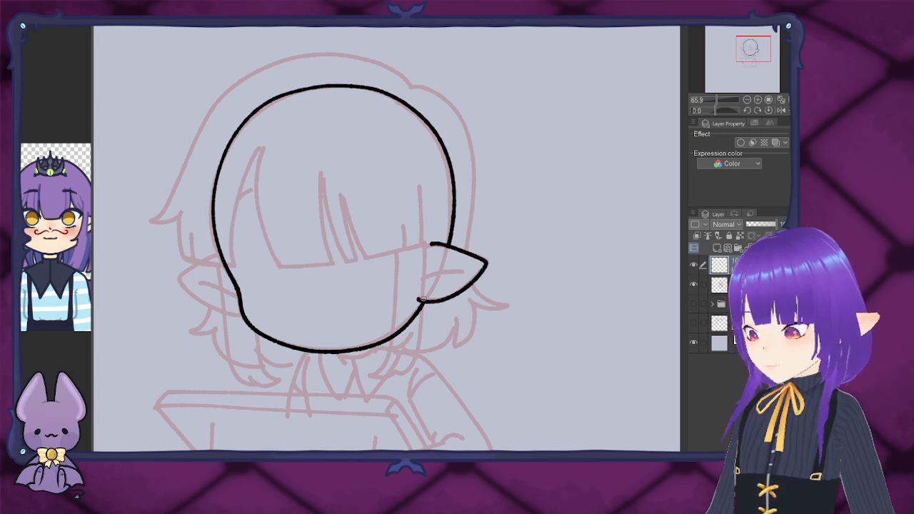
{"action": "left_click", "coordinate": [789, 111]}
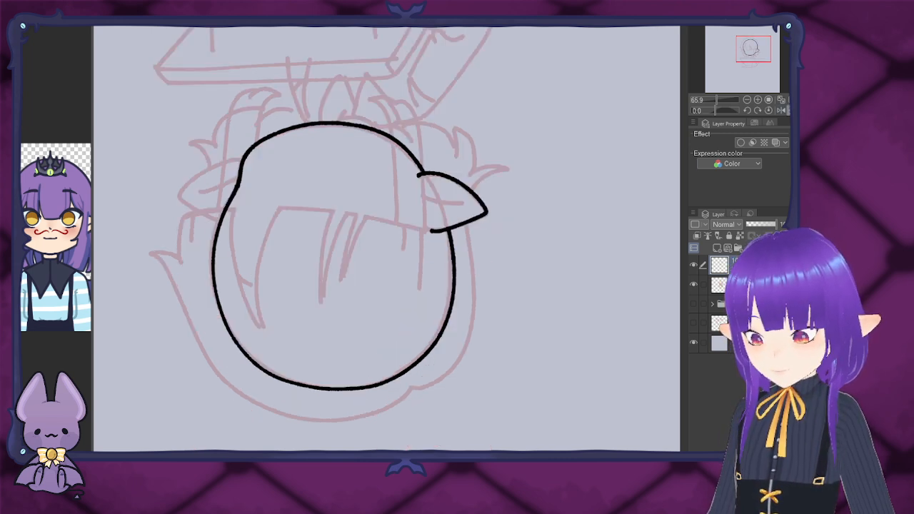
{"action": "left_click", "coordinate": [789, 110]}
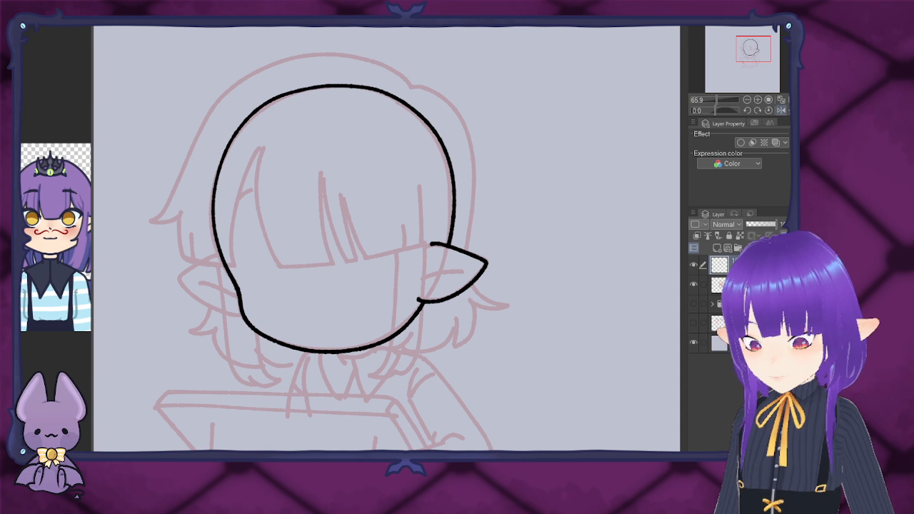
{"action": "left_click", "coordinate": [781, 110]}
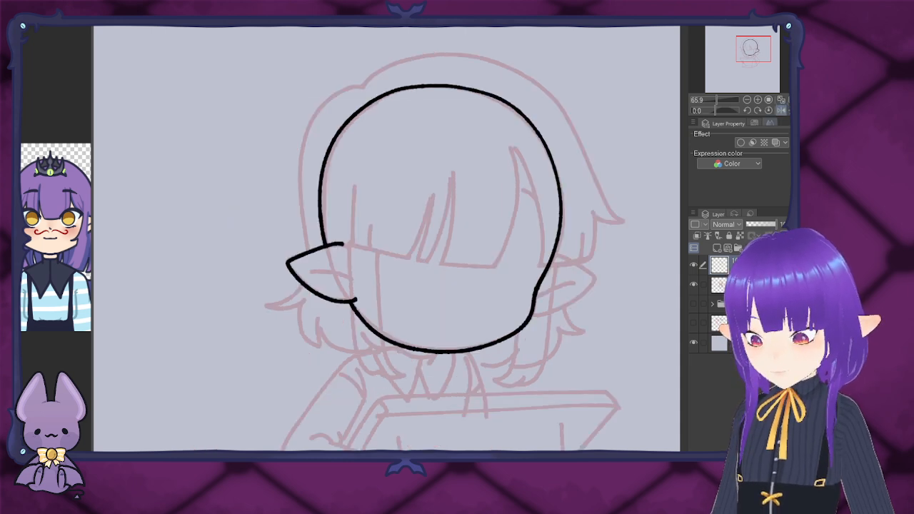
{"action": "mouse_move", "coordinate": [552, 258]}
{"action": "left_mouse_down"}
{"action": "mouse_move", "coordinate": [589, 280]}
{"action": "mouse_move", "coordinate": [567, 302]}
{"action": "mouse_move", "coordinate": [534, 309]}
{"action": "mouse_move", "coordinate": [547, 286]}
{"action": "mouse_move", "coordinate": [576, 280]}
{"action": "left_mouse_up"}
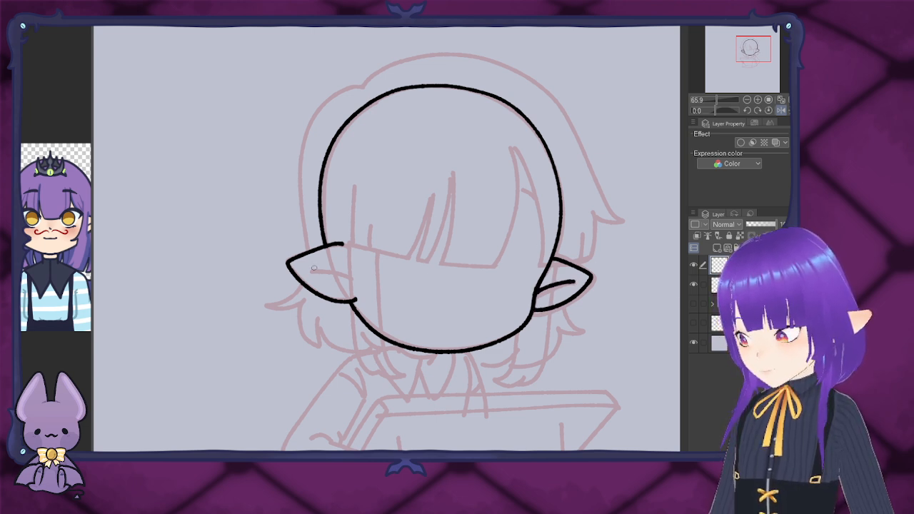
{"action": "left_click_drag", "start_coordinate": [310, 270], "coordinate": [354, 284]}
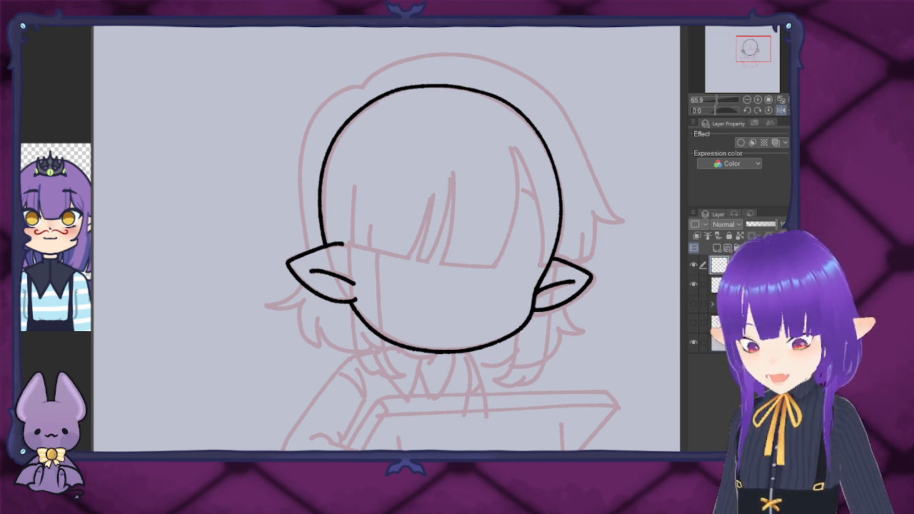
{"action": "left_click", "coordinate": [781, 110]}
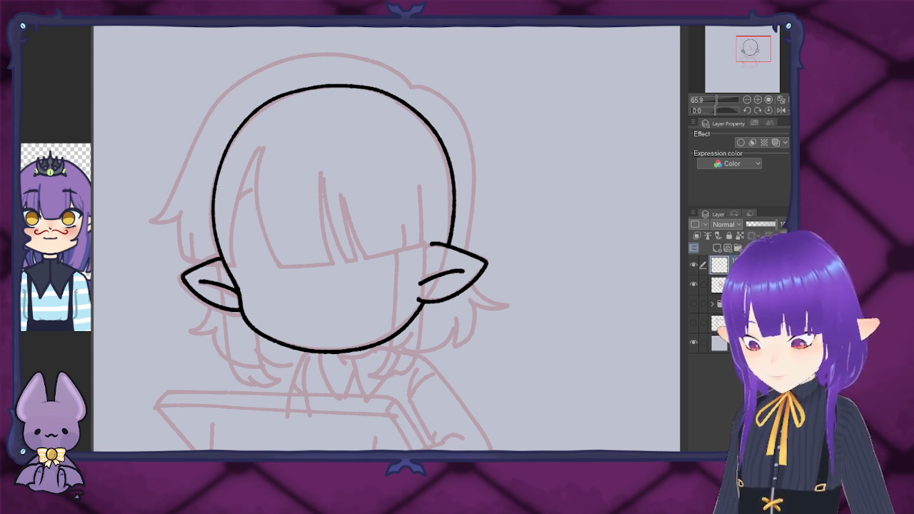
Step: Add a new raster layer and ink the neck as a small arch overlapping the chin
{"action": "left_click", "coordinate": [717, 248]}
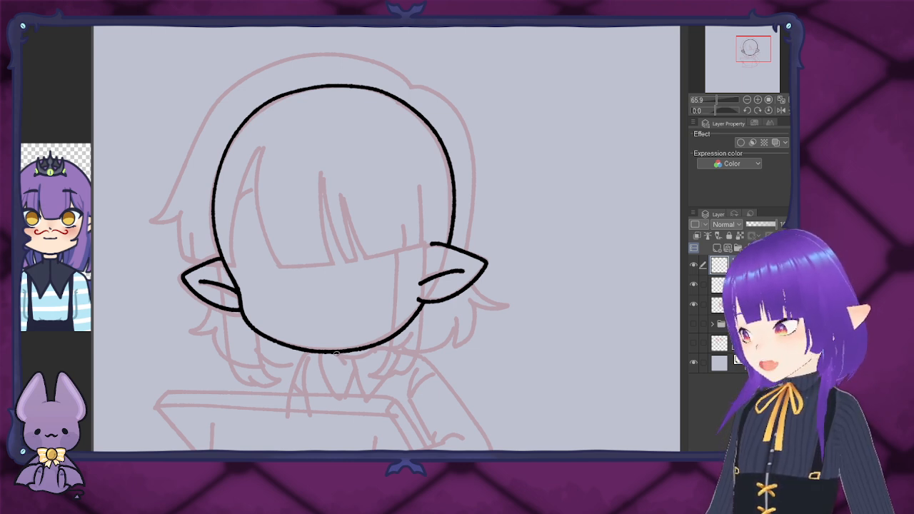
{"action": "mouse_move", "coordinate": [341, 359]}
{"action": "left_mouse_down"}
{"action": "mouse_move", "coordinate": [336, 324]}
{"action": "mouse_move", "coordinate": [351, 316]}
{"action": "mouse_move", "coordinate": [377, 353]}
{"action": "left_mouse_up"}
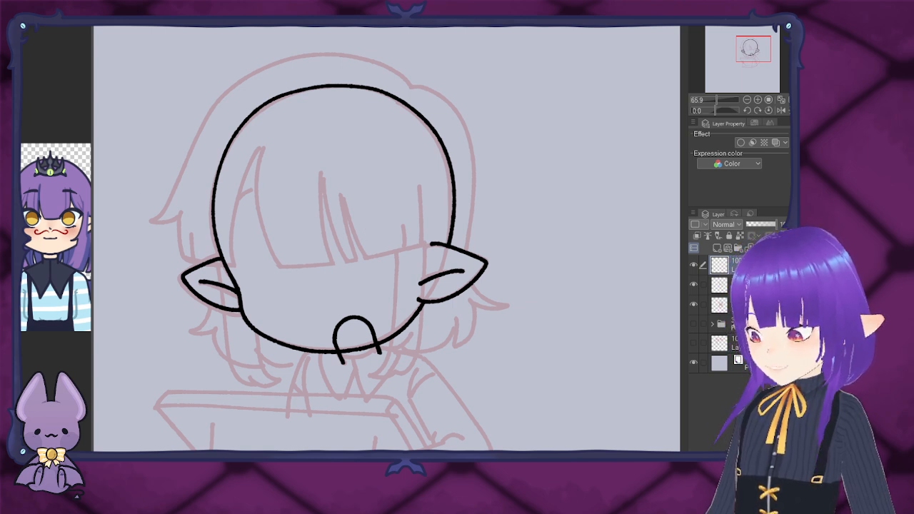
{"action": "key", "text": "ctrl+z"}
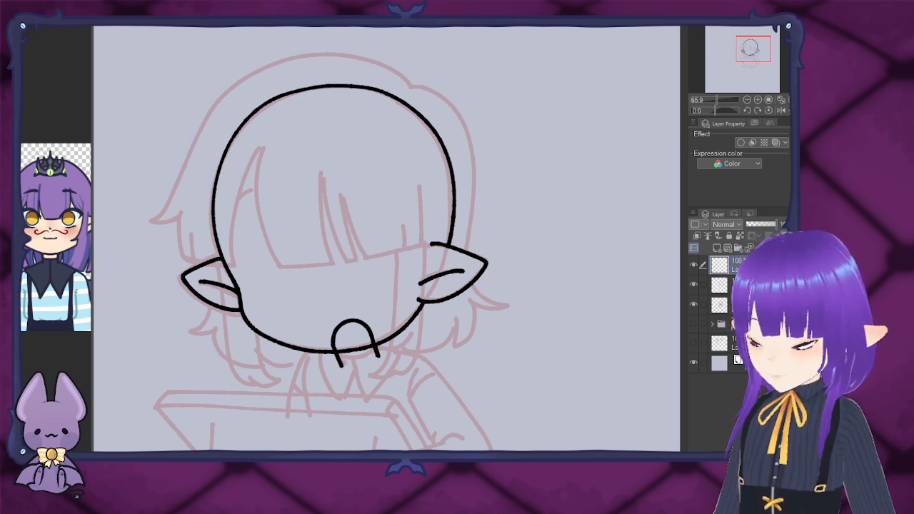
Step: Ink the curved neckline across the base of the neck and a short centre line below it
{"action": "left_click_drag", "start_coordinate": [339, 366], "coordinate": [376, 355]}
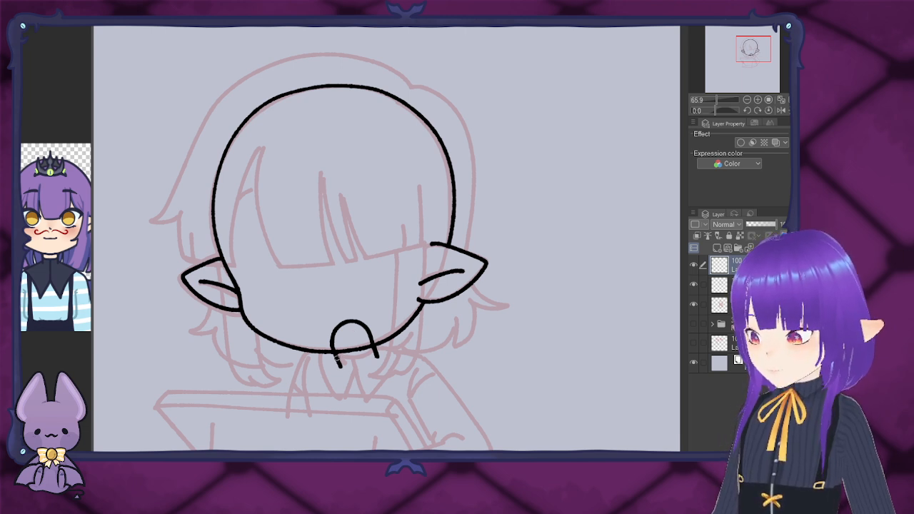
{"action": "mouse_move", "coordinate": [338, 361]}
{"action": "left_mouse_down"}
{"action": "mouse_move", "coordinate": [368, 362]}
{"action": "mouse_move", "coordinate": [380, 343]}
{"action": "left_mouse_up"}
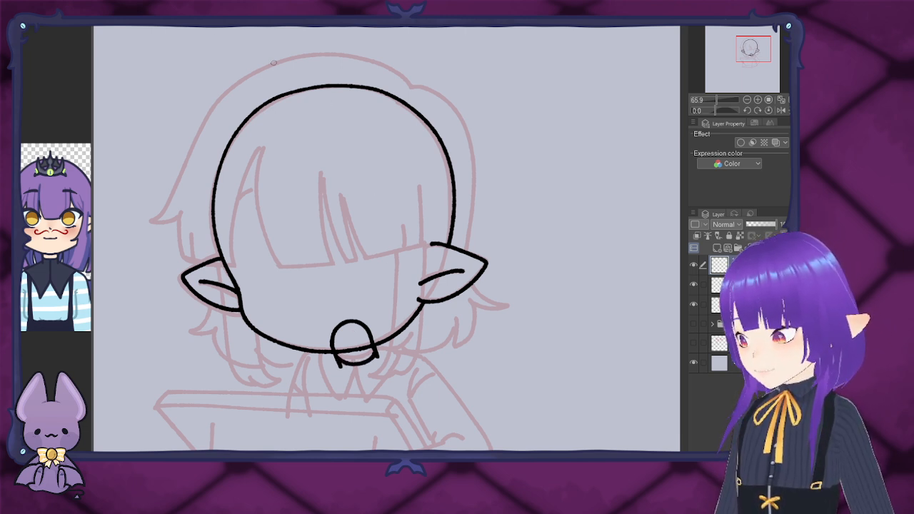
{"action": "key", "text": "ctrl+z"}
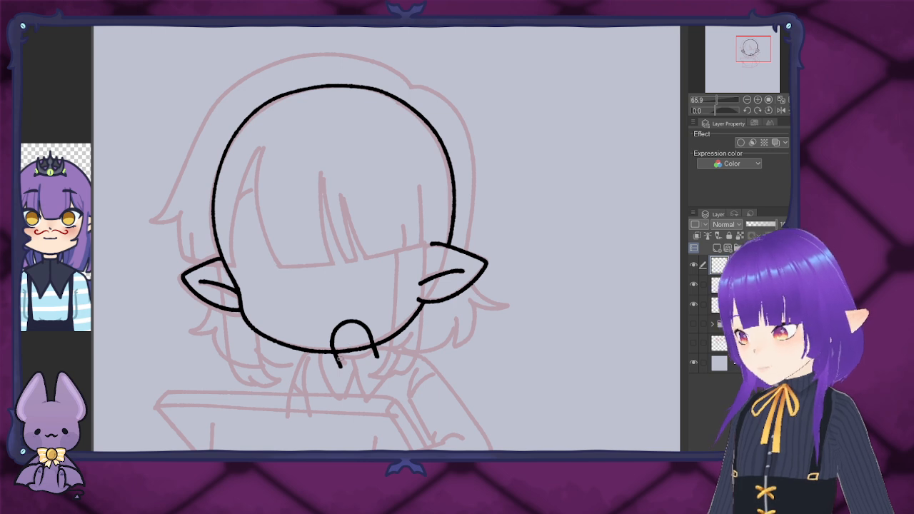
{"action": "left_click_drag", "start_coordinate": [338, 359], "coordinate": [372, 353]}
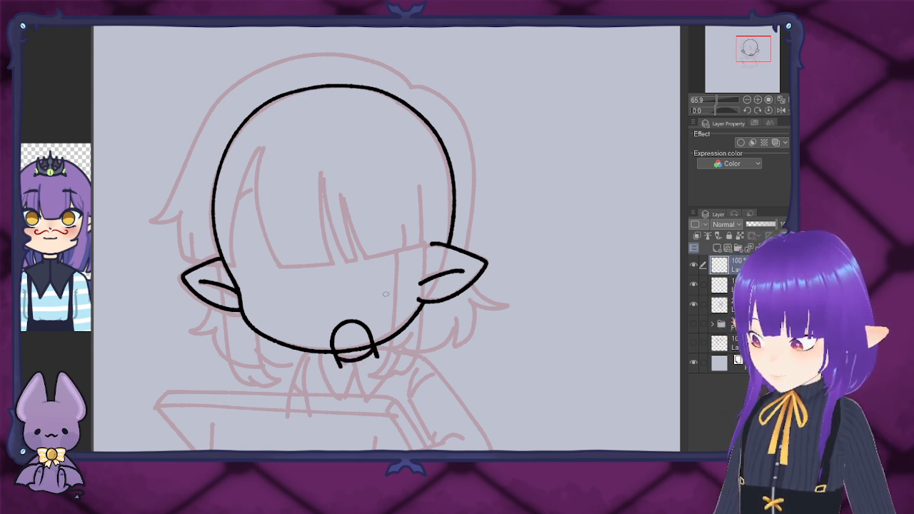
{"action": "left_click_drag", "start_coordinate": [354, 359], "coordinate": [357, 374]}
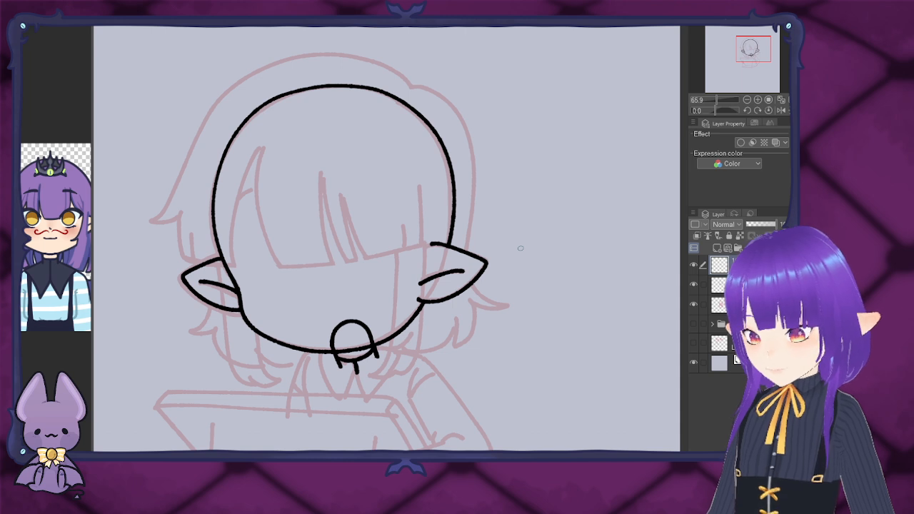
Step: Doodle a furry bat head with ears, round eyes and a curled nose beside the character, and erase the doodle
{"action": "mouse_move", "coordinate": [541, 161]}
{"action": "left_mouse_down"}
{"action": "mouse_move", "coordinate": [539, 90]}
{"action": "mouse_move", "coordinate": [506, 172]}
{"action": "mouse_move", "coordinate": [533, 184]}
{"action": "mouse_move", "coordinate": [538, 170]}
{"action": "mouse_move", "coordinate": [528, 157]}
{"action": "mouse_move", "coordinate": [521, 163]}
{"action": "mouse_move", "coordinate": [543, 162]}
{"action": "mouse_move", "coordinate": [564, 83]}
{"action": "mouse_move", "coordinate": [582, 175]}
{"action": "mouse_move", "coordinate": [559, 191]}
{"action": "mouse_move", "coordinate": [558, 169]}
{"action": "left_mouse_up"}
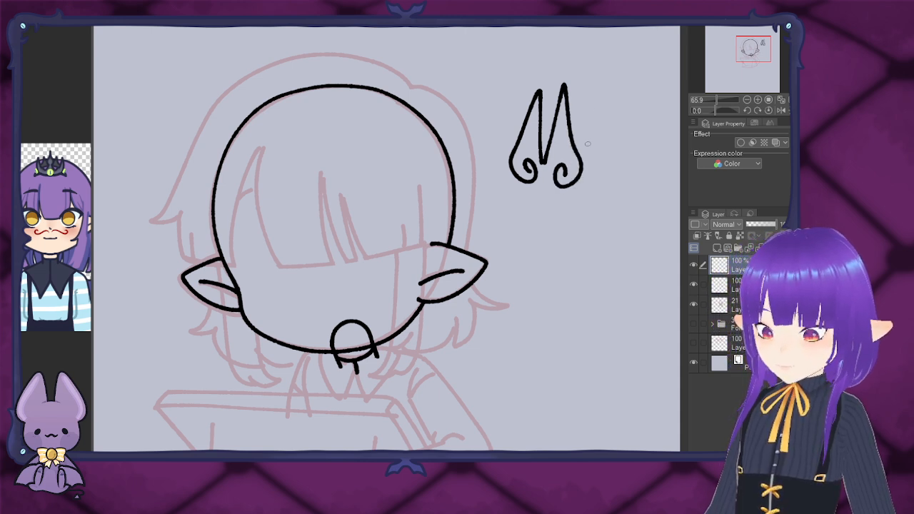
{"action": "mouse_move", "coordinate": [595, 133]}
{"action": "left_mouse_down"}
{"action": "mouse_move", "coordinate": [593, 147]}
{"action": "mouse_move", "coordinate": [596, 136]}
{"action": "left_mouse_up"}
{"action": "mouse_move", "coordinate": [504, 129]}
{"action": "left_mouse_down"}
{"action": "mouse_move", "coordinate": [508, 119]}
{"action": "mouse_move", "coordinate": [504, 131]}
{"action": "left_mouse_up"}
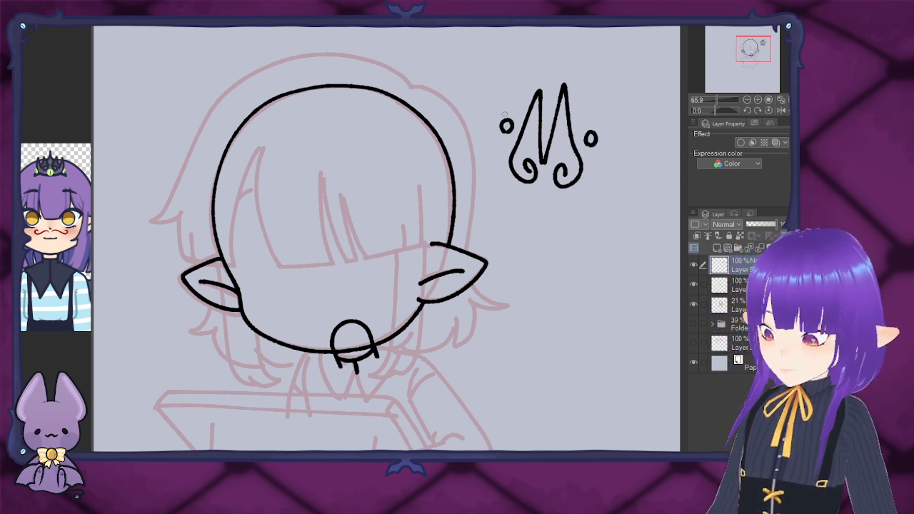
{"action": "mouse_move", "coordinate": [516, 181]}
{"action": "left_mouse_down"}
{"action": "mouse_move", "coordinate": [520, 190]}
{"action": "mouse_move", "coordinate": [570, 196]}
{"action": "left_mouse_up"}
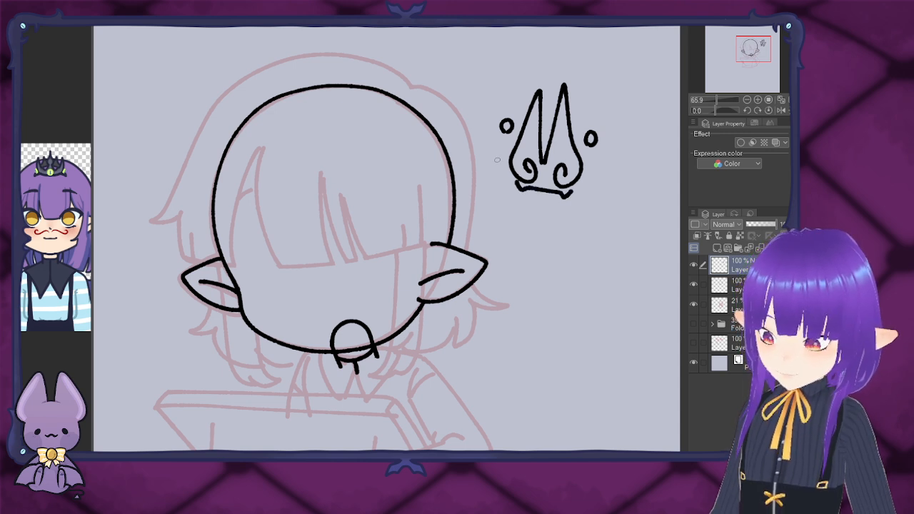
{"action": "mouse_move", "coordinate": [482, 167]}
{"action": "left_mouse_down"}
{"action": "mouse_move", "coordinate": [471, 143]}
{"action": "mouse_move", "coordinate": [498, 84]}
{"action": "mouse_move", "coordinate": [473, 30]}
{"action": "mouse_move", "coordinate": [521, 61]}
{"action": "mouse_move", "coordinate": [495, 62]}
{"action": "mouse_move", "coordinate": [493, 80]}
{"action": "mouse_move", "coordinate": [550, 59]}
{"action": "mouse_move", "coordinate": [614, 90]}
{"action": "mouse_move", "coordinate": [614, 63]}
{"action": "mouse_move", "coordinate": [643, 48]}
{"action": "mouse_move", "coordinate": [639, 101]}
{"action": "left_mouse_up"}
{"action": "mouse_move", "coordinate": [638, 59]}
{"action": "left_mouse_down"}
{"action": "mouse_move", "coordinate": [626, 106]}
{"action": "mouse_move", "coordinate": [635, 134]}
{"action": "mouse_move", "coordinate": [622, 161]}
{"action": "mouse_move", "coordinate": [626, 185]}
{"action": "mouse_move", "coordinate": [594, 202]}
{"action": "left_mouse_up"}
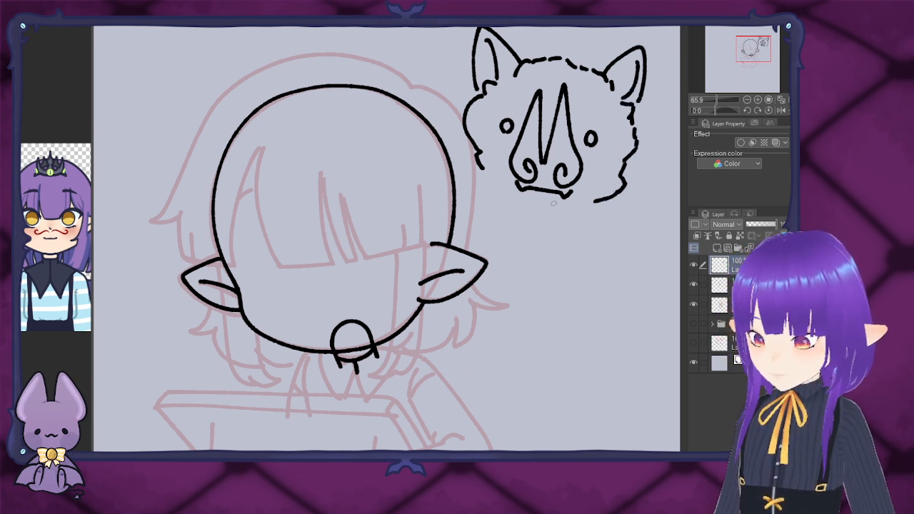
{"action": "mouse_move", "coordinate": [487, 164]}
{"action": "left_mouse_down"}
{"action": "mouse_move", "coordinate": [512, 202]}
{"action": "mouse_move", "coordinate": [608, 205]}
{"action": "left_mouse_up"}
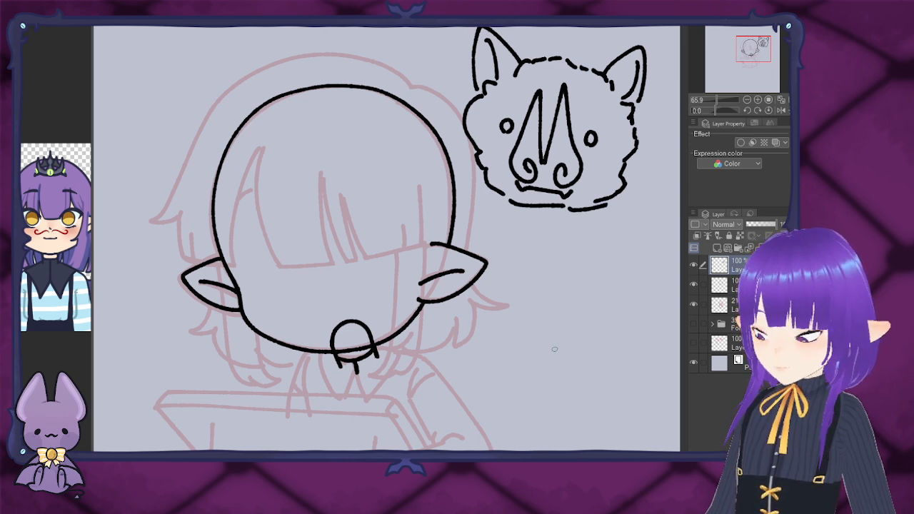
{"action": "left_click_drag", "start_coordinate": [514, 229], "coordinate": [415, 319]}
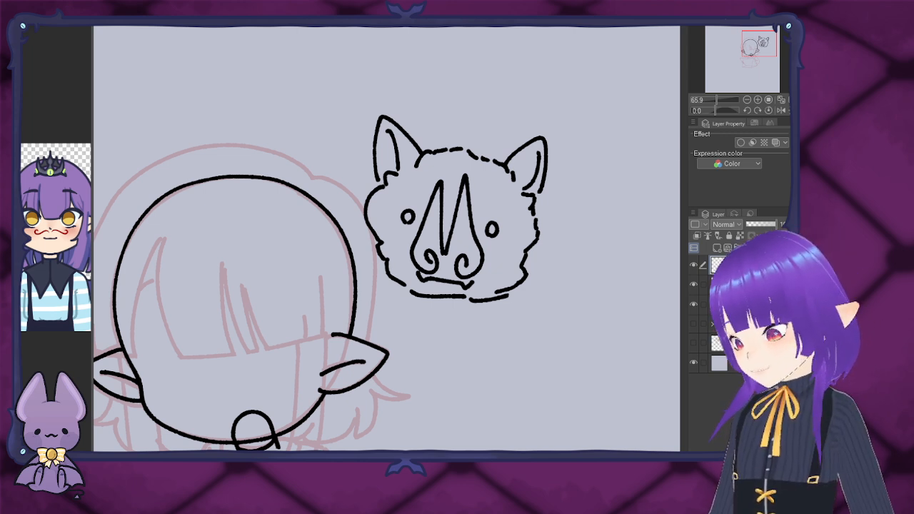
{"action": "mouse_move", "coordinate": [372, 95]}
{"action": "left_mouse_down"}
{"action": "mouse_move", "coordinate": [355, 174]}
{"action": "mouse_move", "coordinate": [360, 232]}
{"action": "mouse_move", "coordinate": [431, 314]}
{"action": "mouse_move", "coordinate": [536, 317]}
{"action": "left_mouse_up"}
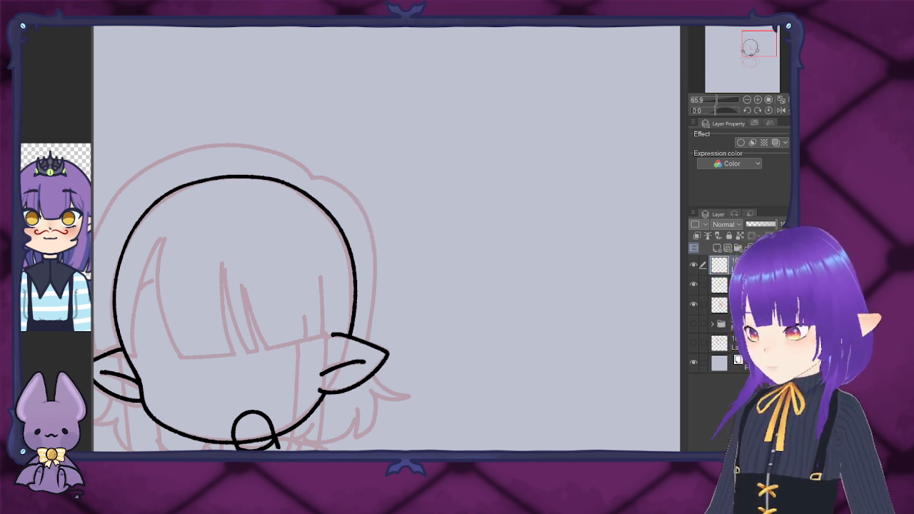
Step: Ink the shoulder and outer sleeve line on the bent arm, running from the neck down to the elbow
{"action": "mouse_move", "coordinate": [321, 321]}
{"action": "left_mouse_down"}
{"action": "mouse_move", "coordinate": [453, 238]}
{"action": "mouse_move", "coordinate": [454, 214]}
{"action": "mouse_move", "coordinate": [419, 148]}
{"action": "mouse_move", "coordinate": [436, 157]}
{"action": "left_mouse_up"}
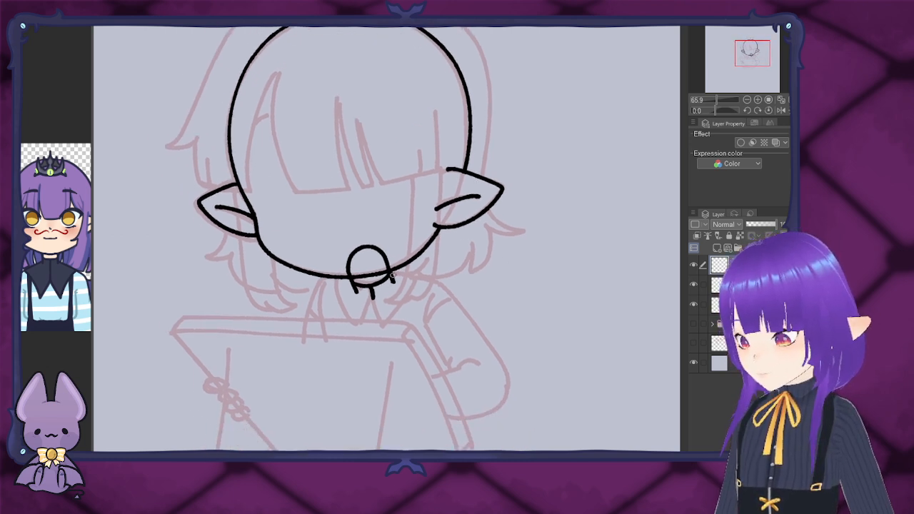
{"action": "left_click_drag", "start_coordinate": [390, 273], "coordinate": [448, 287]}
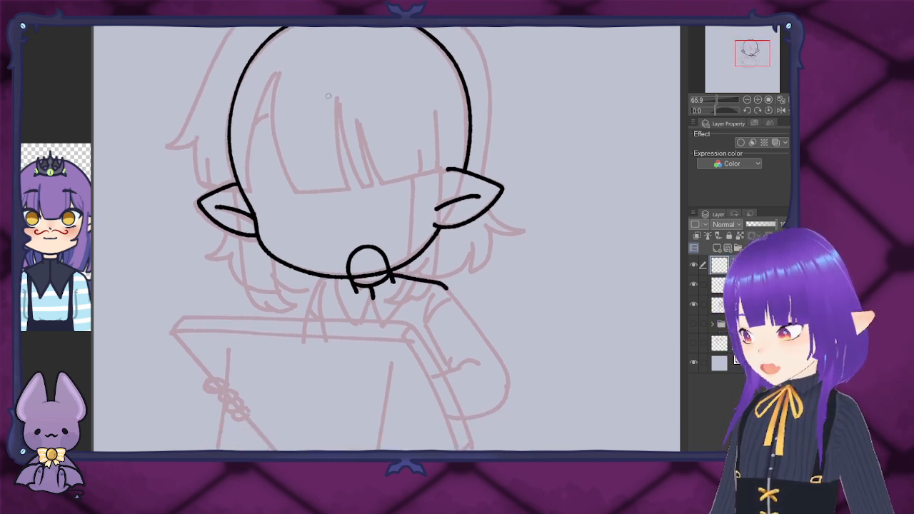
{"action": "key", "text": "ctrl+z"}
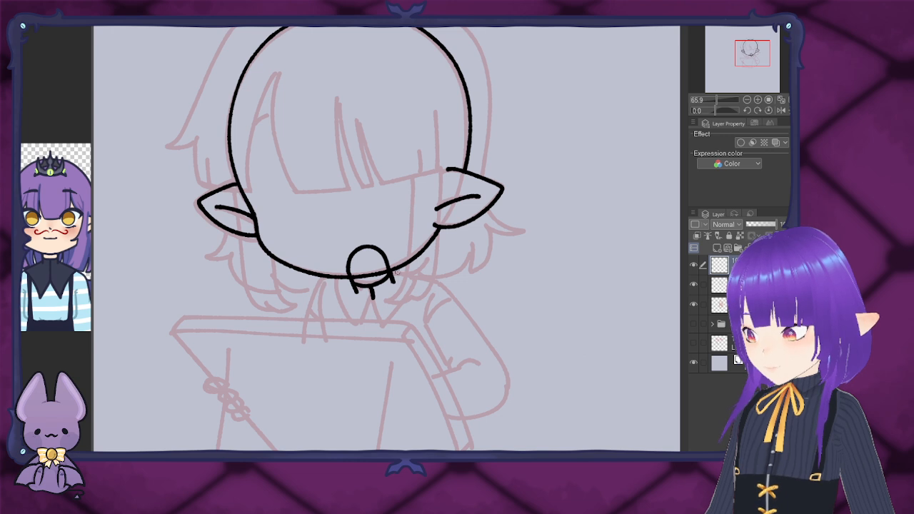
{"action": "mouse_move", "coordinate": [404, 274]}
{"action": "left_mouse_down"}
{"action": "mouse_move", "coordinate": [440, 284]}
{"action": "mouse_move", "coordinate": [489, 342]}
{"action": "mouse_move", "coordinate": [502, 369]}
{"action": "mouse_move", "coordinate": [498, 400]}
{"action": "left_mouse_up"}
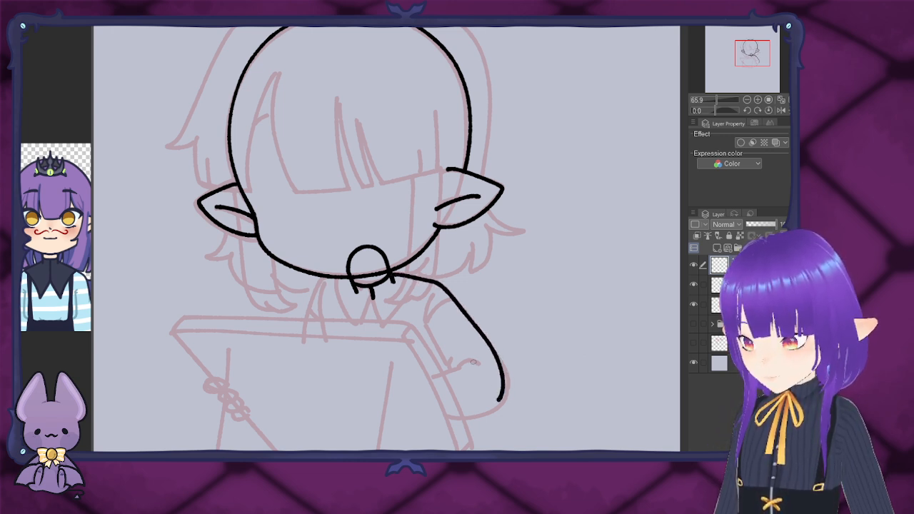
Step: Ink the two collar points, the opposite shoulder and outer sleeve line, and a short armpit fold on each side
{"action": "mouse_move", "coordinate": [424, 315]}
{"action": "left_mouse_down"}
{"action": "mouse_move", "coordinate": [437, 291]}
{"action": "mouse_move", "coordinate": [392, 313]}
{"action": "mouse_move", "coordinate": [386, 333]}
{"action": "mouse_move", "coordinate": [373, 297]}
{"action": "mouse_move", "coordinate": [361, 332]}
{"action": "mouse_move", "coordinate": [344, 308]}
{"action": "mouse_move", "coordinate": [339, 278]}
{"action": "mouse_move", "coordinate": [350, 273]}
{"action": "mouse_move", "coordinate": [331, 275]}
{"action": "mouse_move", "coordinate": [315, 290]}
{"action": "mouse_move", "coordinate": [297, 361]}
{"action": "left_mouse_up"}
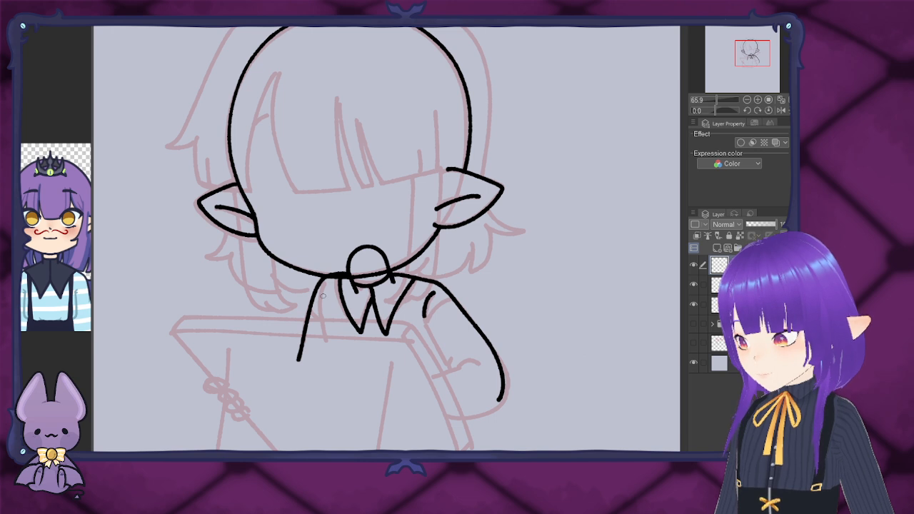
{"action": "left_click_drag", "start_coordinate": [322, 285], "coordinate": [321, 319]}
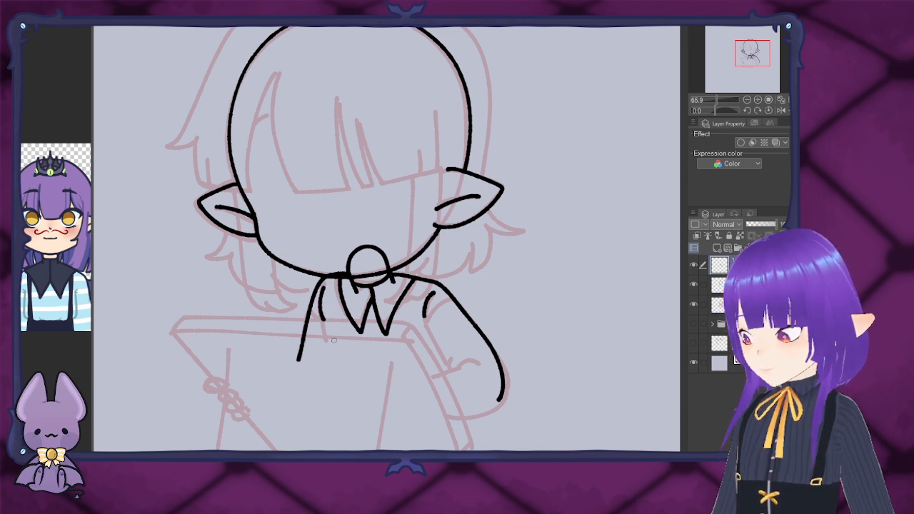
{"action": "key", "text": "ctrl+z"}
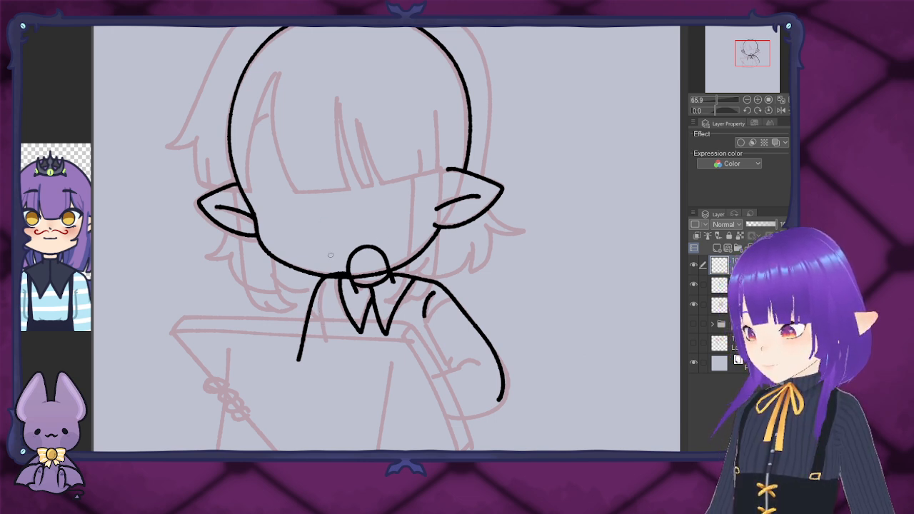
{"action": "left_click_drag", "start_coordinate": [322, 311], "coordinate": [321, 280]}
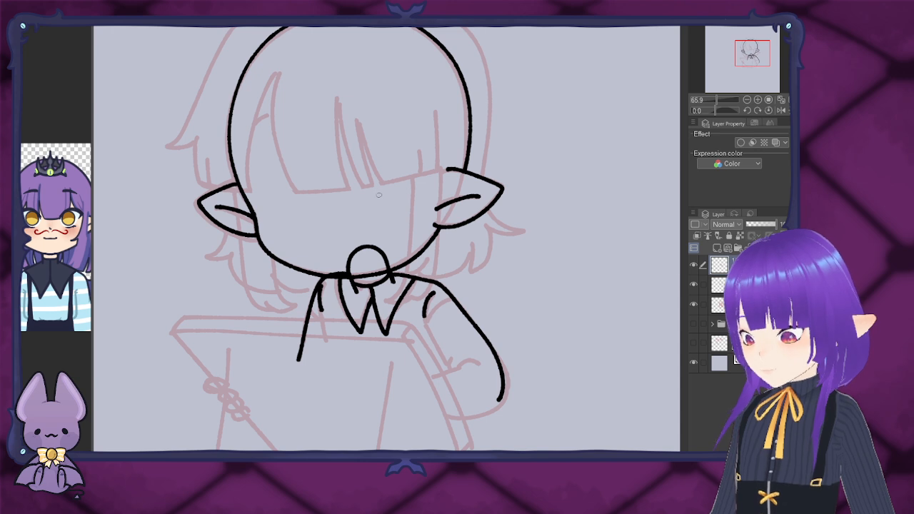
{"action": "key", "text": "ctrl+z"}
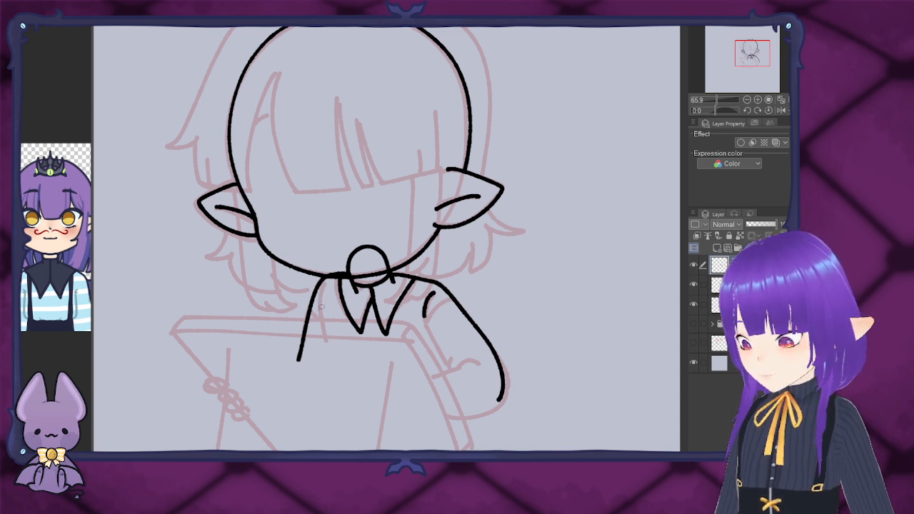
{"action": "left_click_drag", "start_coordinate": [321, 312], "coordinate": [326, 274]}
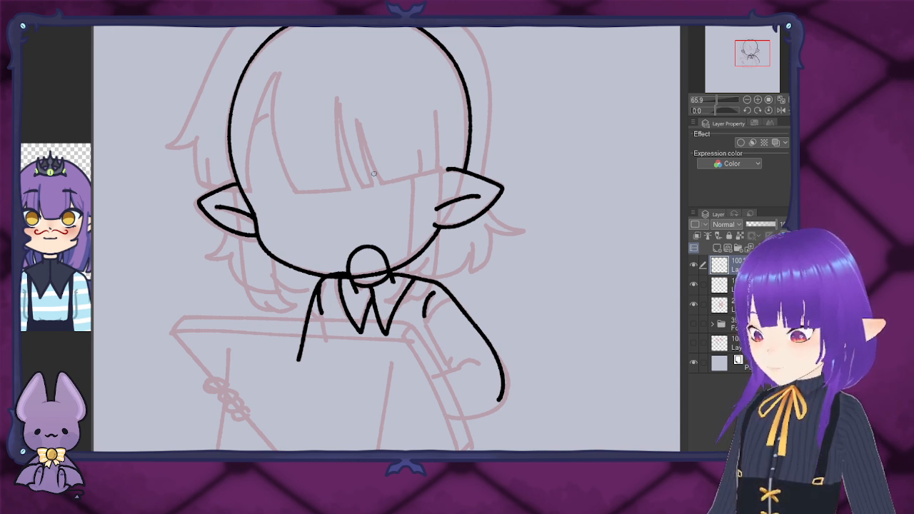
Step: Ink the bent arm's forearm with a rounded elbow, a small flared cuff and an upper edge ending in a crease
{"action": "left_click_drag", "start_coordinate": [425, 325], "coordinate": [447, 367]}
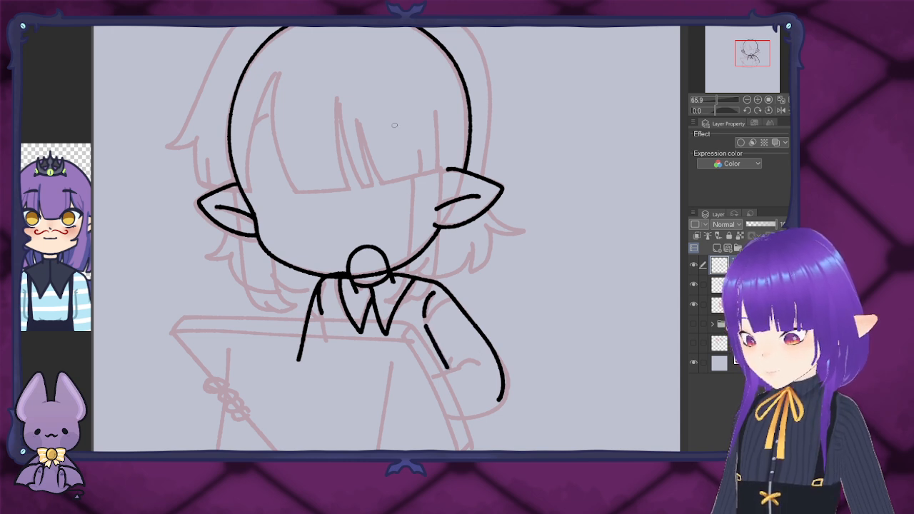
{"action": "key", "text": "ctrl+z"}
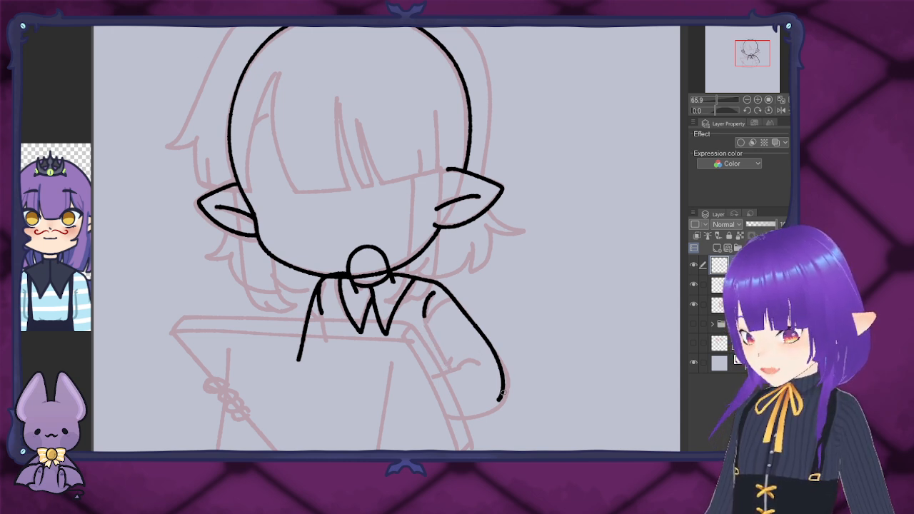
{"action": "mouse_move", "coordinate": [499, 398]}
{"action": "left_mouse_down"}
{"action": "mouse_move", "coordinate": [483, 410]}
{"action": "mouse_move", "coordinate": [427, 417]}
{"action": "left_mouse_up"}
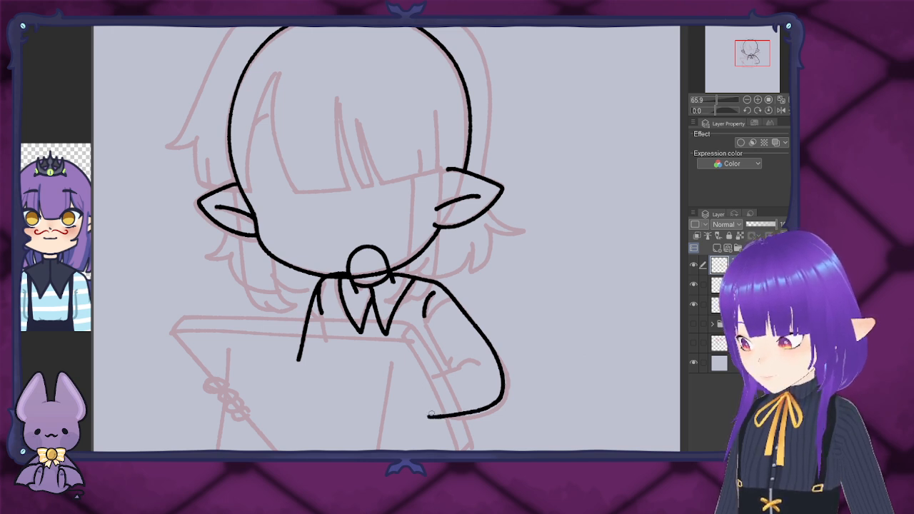
{"action": "mouse_move", "coordinate": [422, 378]}
{"action": "left_mouse_down"}
{"action": "mouse_move", "coordinate": [434, 392]}
{"action": "mouse_move", "coordinate": [430, 417]}
{"action": "left_mouse_up"}
{"action": "mouse_move", "coordinate": [426, 378]}
{"action": "left_mouse_down"}
{"action": "mouse_move", "coordinate": [402, 394]}
{"action": "mouse_move", "coordinate": [412, 417]}
{"action": "mouse_move", "coordinate": [437, 424]}
{"action": "mouse_move", "coordinate": [441, 408]}
{"action": "left_mouse_up"}
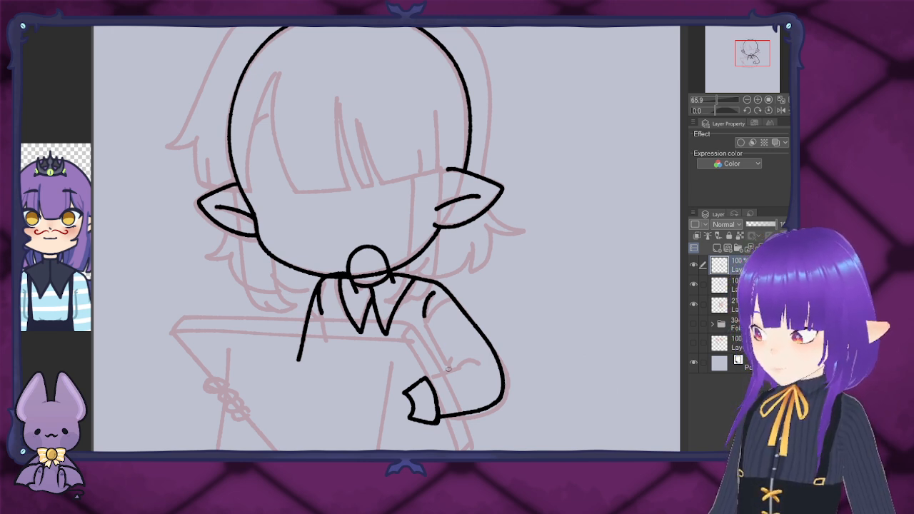
{"action": "mouse_move", "coordinate": [430, 381]}
{"action": "left_mouse_down"}
{"action": "mouse_move", "coordinate": [473, 360]}
{"action": "mouse_move", "coordinate": [486, 364]}
{"action": "left_mouse_up"}
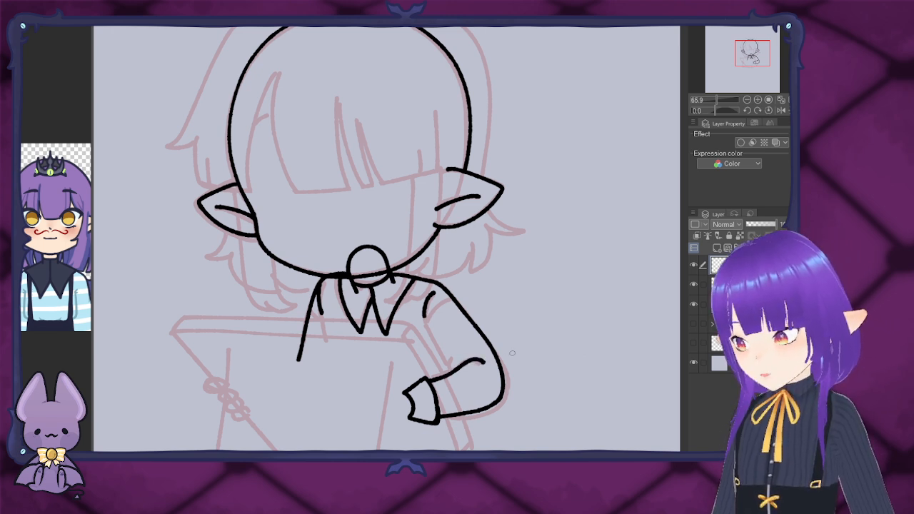
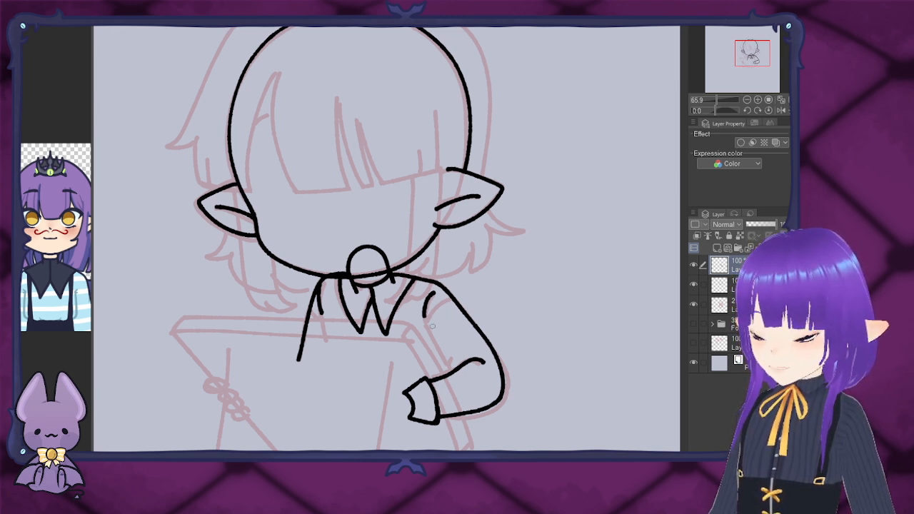
Step: Ink the bent arm's inner upper-sleeve line to the forearm and redraw the elbow crease shorter
{"action": "left_click_drag", "start_coordinate": [425, 322], "coordinate": [456, 370]}
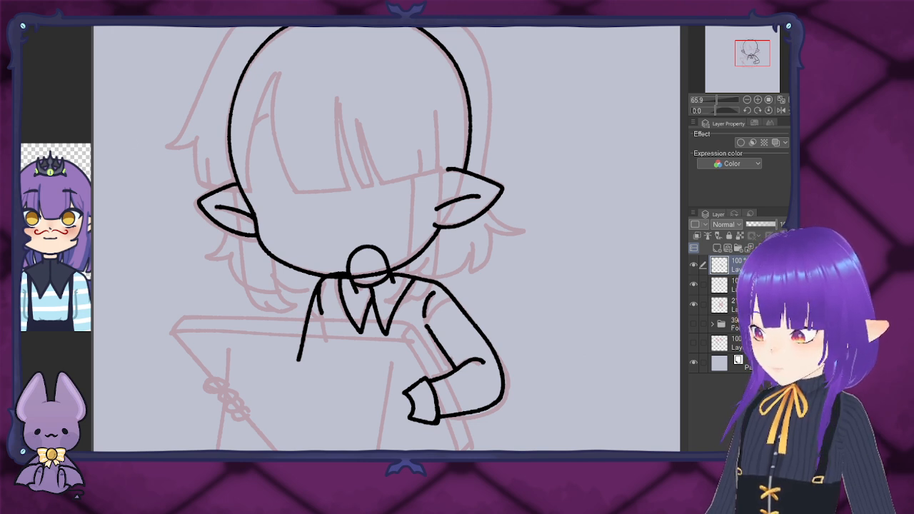
{"action": "left_click_drag", "start_coordinate": [475, 351], "coordinate": [467, 364]}
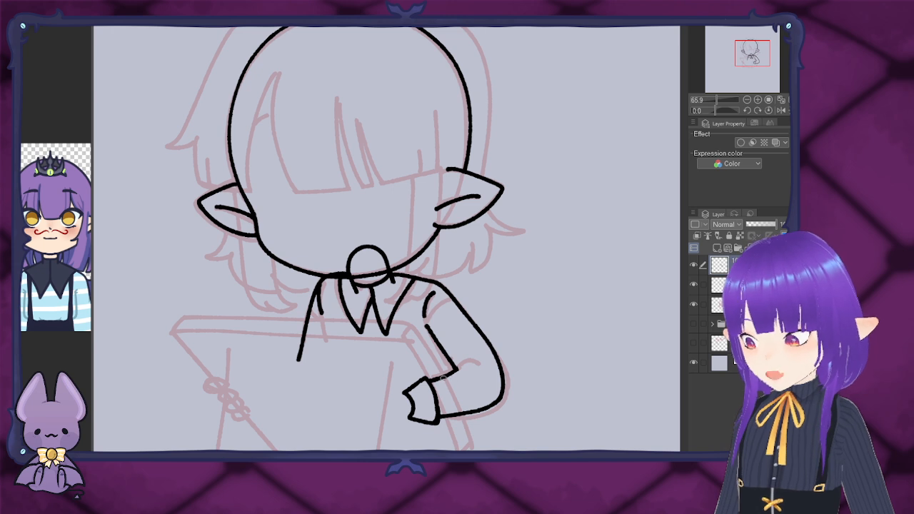
{"action": "left_click_drag", "start_coordinate": [445, 375], "coordinate": [480, 365]}
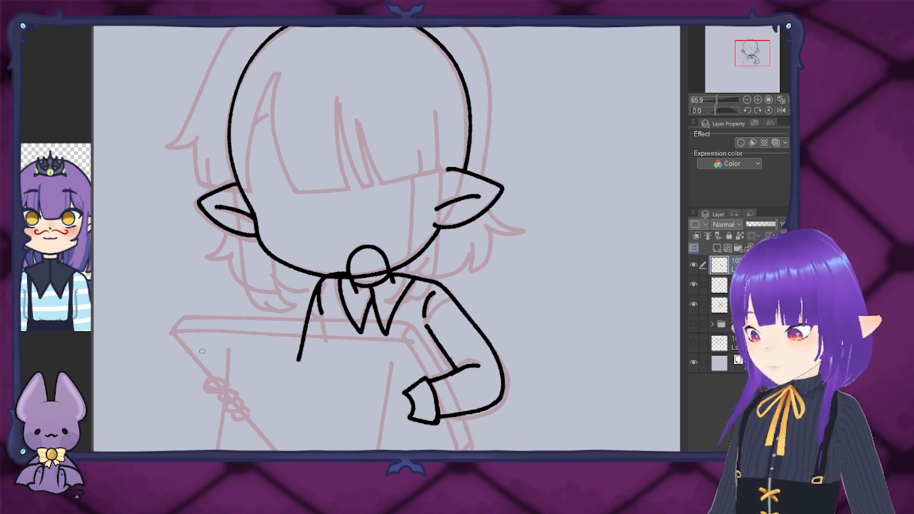
Step: Ink the inner upper-sleeve line of the arm reaching for the tablet, from the armpit fold down to the elbow
{"action": "left_click_drag", "start_coordinate": [324, 325], "coordinate": [341, 370]}
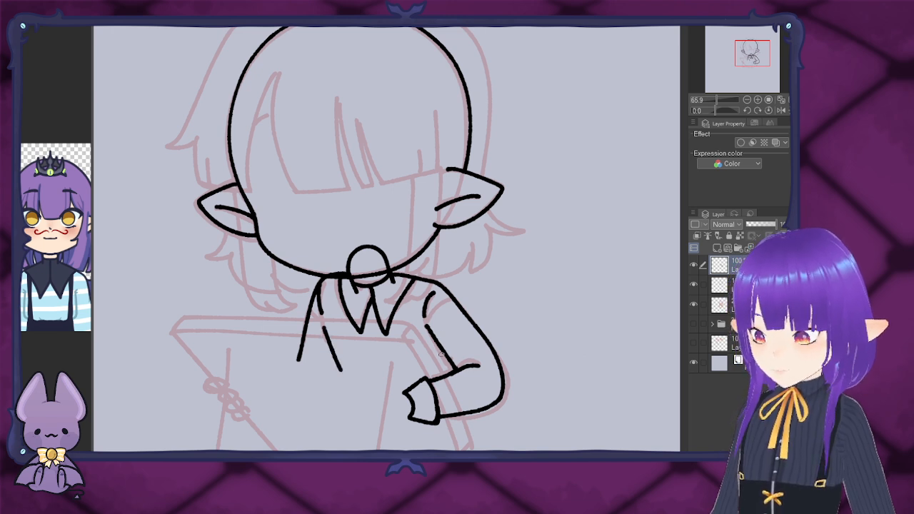
{"action": "left_click_drag", "start_coordinate": [448, 356], "coordinate": [446, 373]}
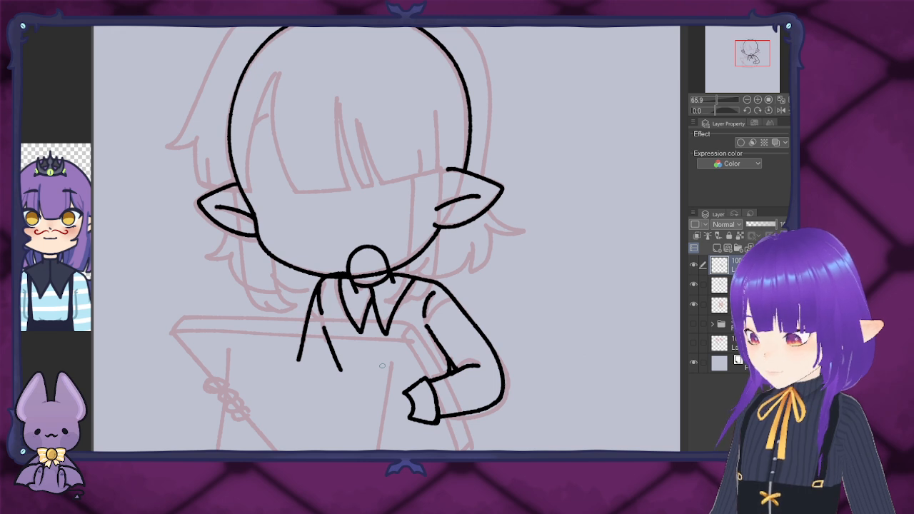
{"action": "key", "text": "ctrl+z"}
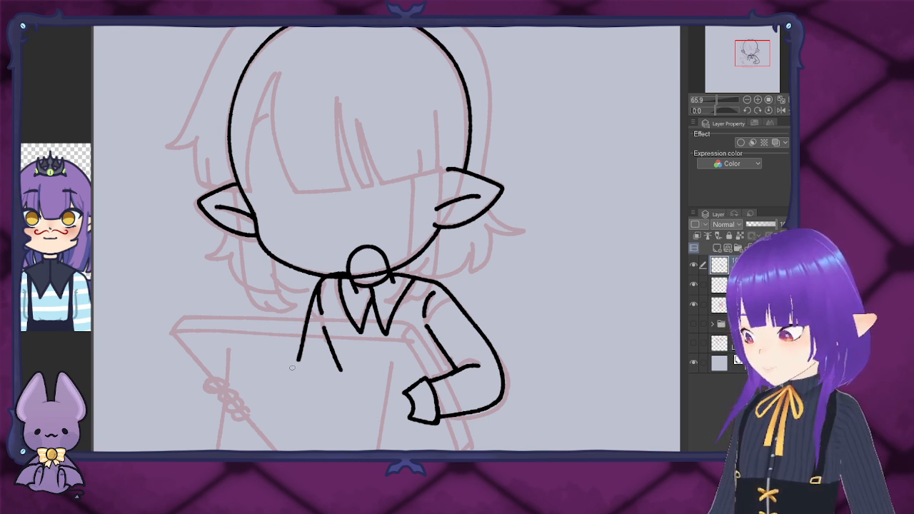
{"action": "left_click_drag", "start_coordinate": [290, 366], "coordinate": [300, 361]}
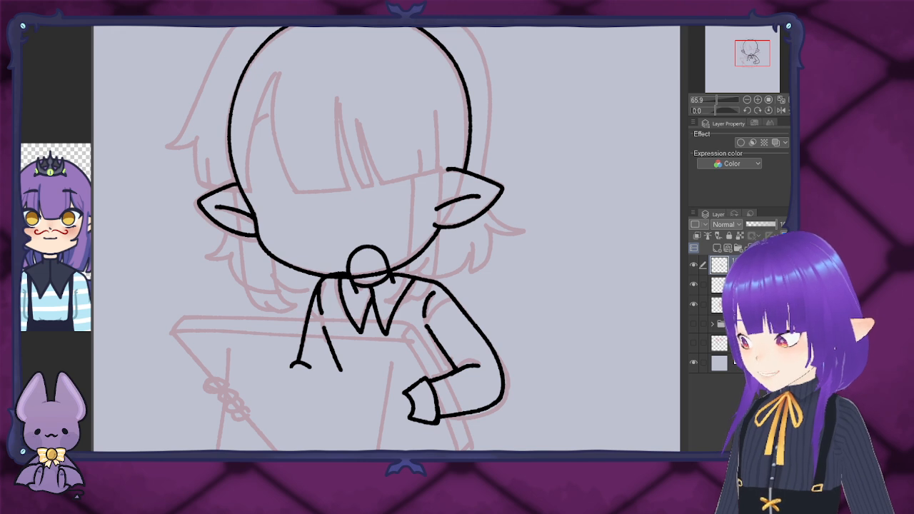
{"action": "key", "text": "ctrl+z"}
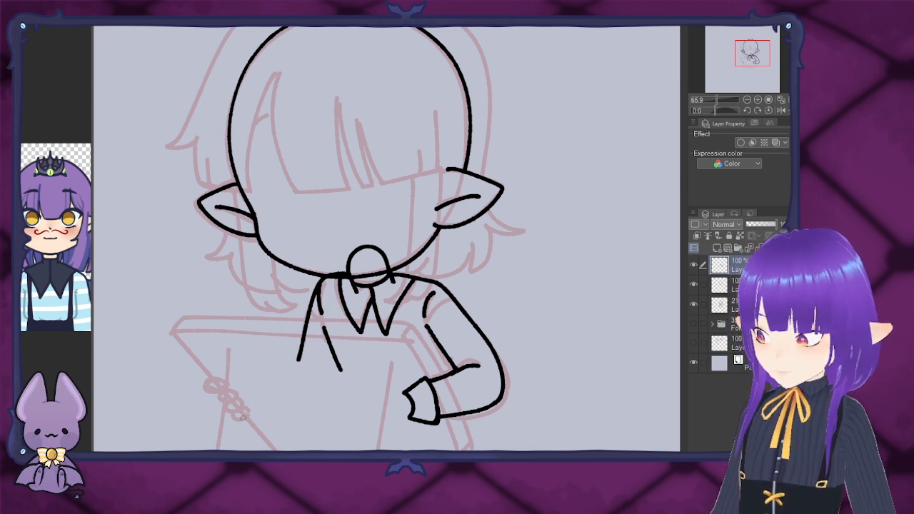
Step: Ink the curled fingers gripping the tablet's edge, redrawing the uppermost finger as a narrow pointed oval
{"action": "mouse_move", "coordinate": [251, 422]}
{"action": "left_mouse_down"}
{"action": "mouse_move", "coordinate": [234, 409]}
{"action": "mouse_move", "coordinate": [250, 412]}
{"action": "mouse_move", "coordinate": [237, 404]}
{"action": "mouse_move", "coordinate": [230, 412]}
{"action": "mouse_move", "coordinate": [228, 400]}
{"action": "mouse_move", "coordinate": [242, 404]}
{"action": "mouse_move", "coordinate": [232, 390]}
{"action": "mouse_move", "coordinate": [226, 402]}
{"action": "mouse_move", "coordinate": [226, 390]}
{"action": "mouse_move", "coordinate": [239, 392]}
{"action": "mouse_move", "coordinate": [218, 383]}
{"action": "left_mouse_up"}
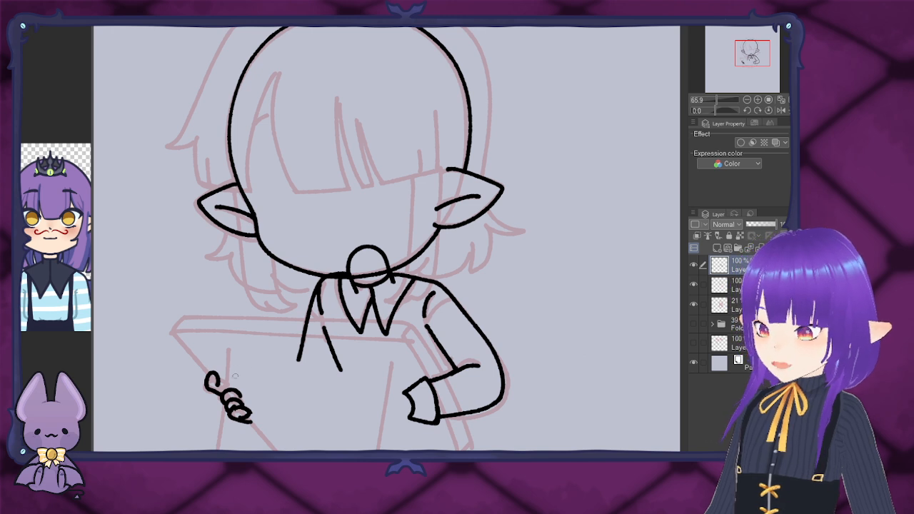
{"action": "key", "text": "ctrl+z"}
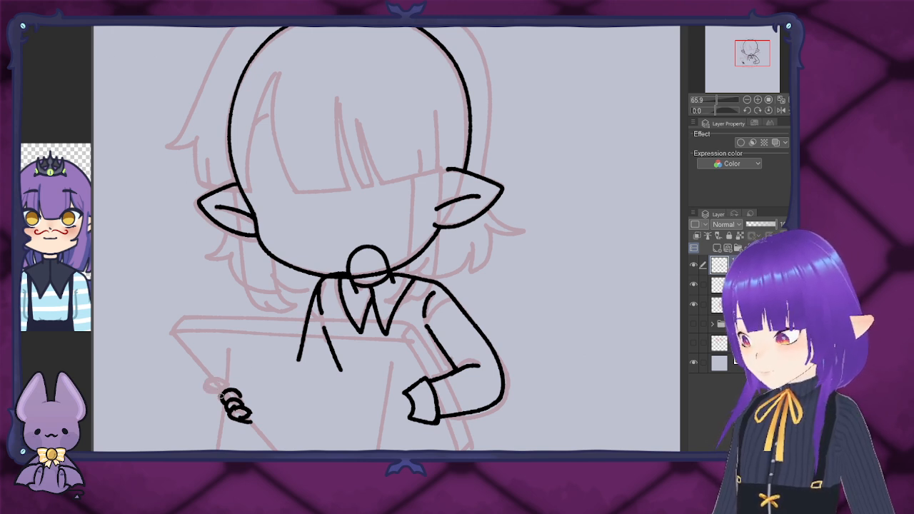
{"action": "mouse_move", "coordinate": [221, 396]}
{"action": "left_mouse_down"}
{"action": "mouse_move", "coordinate": [213, 378]}
{"action": "mouse_move", "coordinate": [227, 386]}
{"action": "left_mouse_up"}
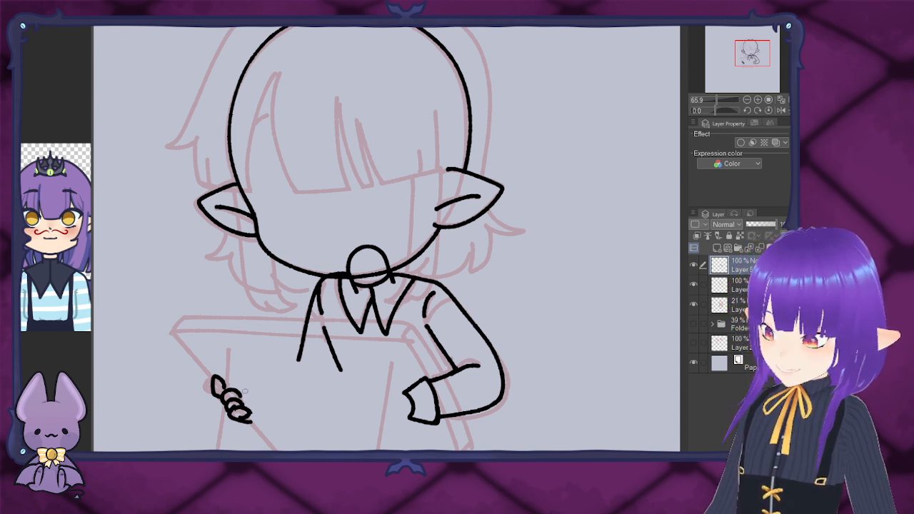
Step: Ink the gripping hand's palm, ruffled cuff and forearm, plus the torso's side and curved waist lines
{"action": "mouse_move", "coordinate": [244, 391]}
{"action": "left_mouse_down"}
{"action": "mouse_move", "coordinate": [233, 376]}
{"action": "mouse_move", "coordinate": [260, 391]}
{"action": "mouse_move", "coordinate": [264, 419]}
{"action": "mouse_move", "coordinate": [250, 424]}
{"action": "mouse_move", "coordinate": [265, 417]}
{"action": "mouse_move", "coordinate": [261, 398]}
{"action": "mouse_move", "coordinate": [271, 392]}
{"action": "mouse_move", "coordinate": [283, 404]}
{"action": "mouse_move", "coordinate": [255, 427]}
{"action": "mouse_move", "coordinate": [270, 431]}
{"action": "mouse_move", "coordinate": [281, 421]}
{"action": "mouse_move", "coordinate": [274, 394]}
{"action": "mouse_move", "coordinate": [323, 385]}
{"action": "left_mouse_up"}
{"action": "left_click_drag", "start_coordinate": [298, 356], "coordinate": [297, 386]}
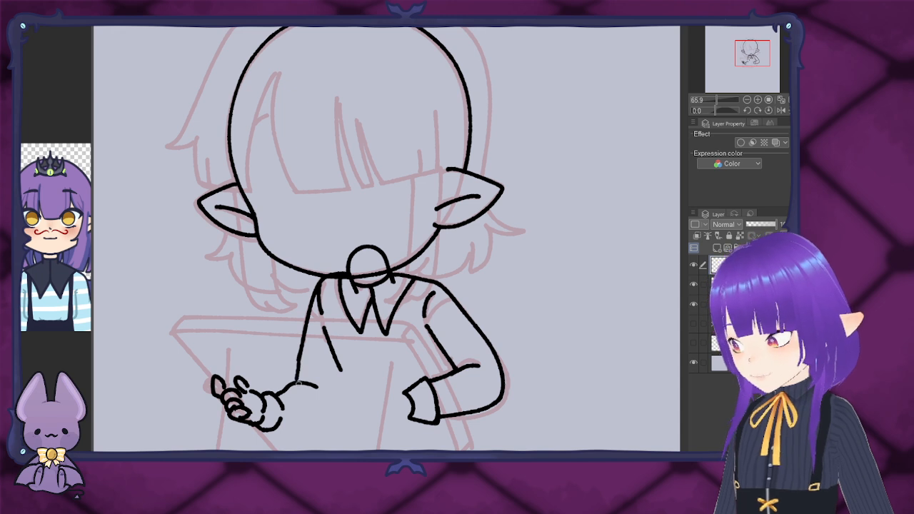
{"action": "left_click_drag", "start_coordinate": [274, 428], "coordinate": [323, 419]}
{"action": "left_click_drag", "start_coordinate": [337, 374], "coordinate": [332, 416]}
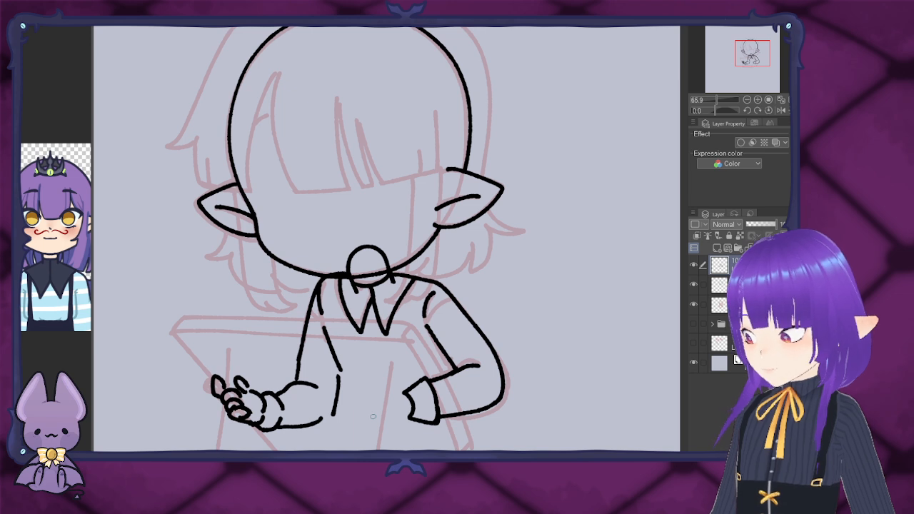
{"action": "mouse_move", "coordinate": [339, 371]}
{"action": "left_mouse_down"}
{"action": "mouse_move", "coordinate": [345, 385]}
{"action": "mouse_move", "coordinate": [404, 394]}
{"action": "left_mouse_up"}
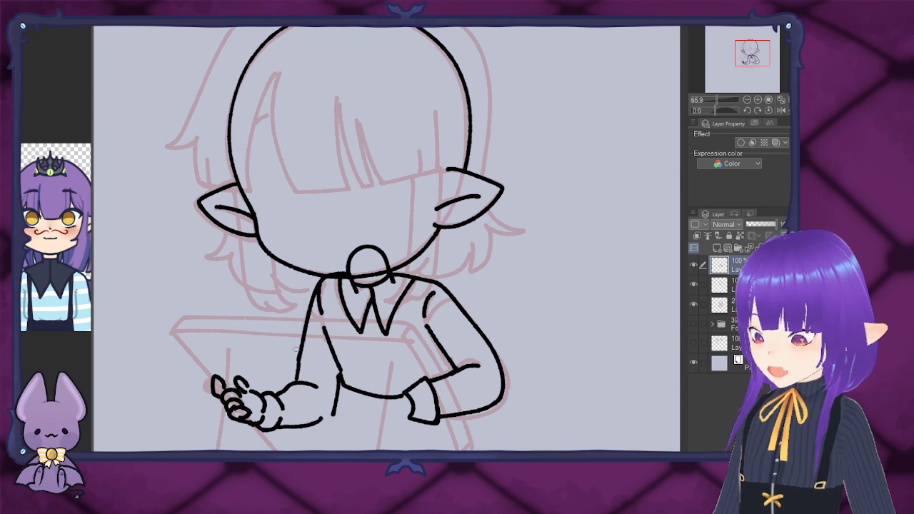
Step: Erase the bent arm's cuff opening and the overlapping waist line, and ink a small fist with curled fingers there
{"action": "mouse_move", "coordinate": [389, 383]}
{"action": "left_mouse_down"}
{"action": "mouse_move", "coordinate": [382, 403]}
{"action": "mouse_move", "coordinate": [394, 385]}
{"action": "mouse_move", "coordinate": [412, 421]}
{"action": "mouse_move", "coordinate": [401, 405]}
{"action": "left_mouse_up"}
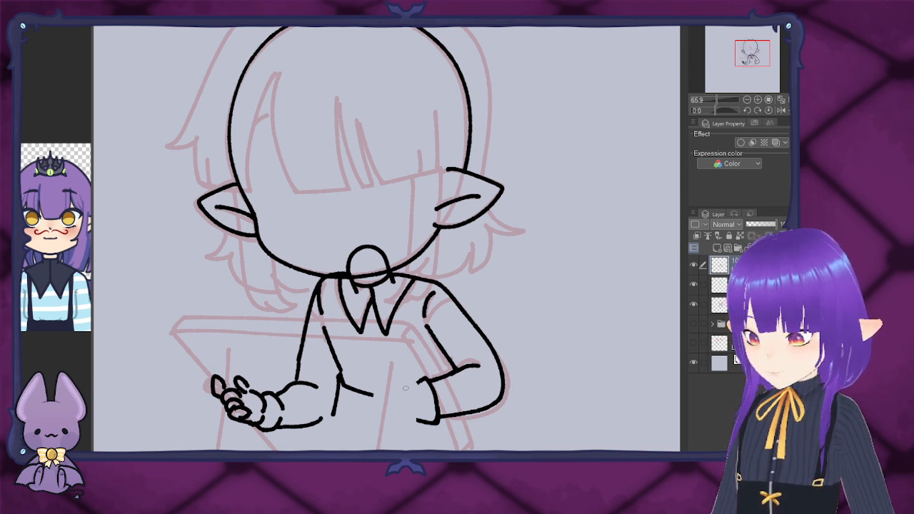
{"action": "mouse_move", "coordinate": [407, 389]}
{"action": "left_mouse_down"}
{"action": "mouse_move", "coordinate": [391, 382]}
{"action": "mouse_move", "coordinate": [387, 391]}
{"action": "left_mouse_up"}
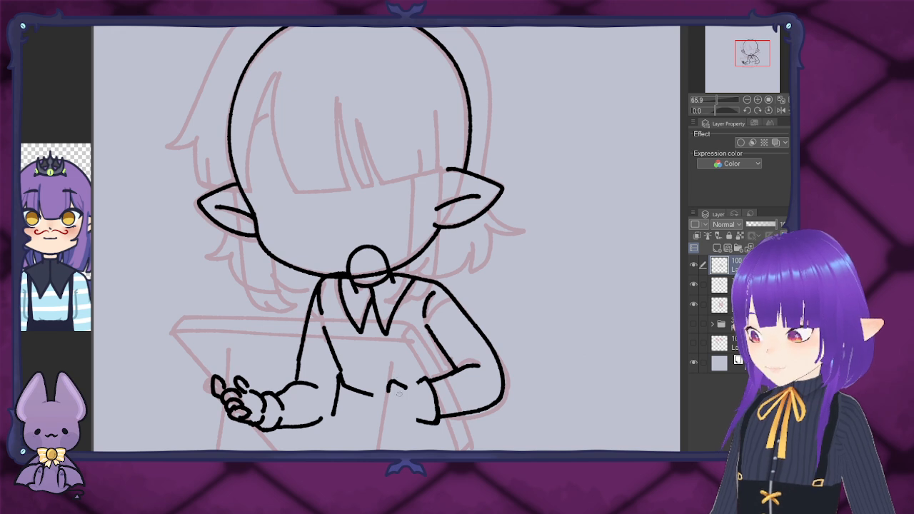
{"action": "mouse_move", "coordinate": [400, 391]}
{"action": "left_mouse_down"}
{"action": "mouse_move", "coordinate": [387, 393]}
{"action": "mouse_move", "coordinate": [385, 402]}
{"action": "mouse_move", "coordinate": [395, 403]}
{"action": "mouse_move", "coordinate": [386, 412]}
{"action": "mouse_move", "coordinate": [404, 424]}
{"action": "mouse_move", "coordinate": [416, 417]}
{"action": "left_mouse_up"}
Step: Ink a slanted pen held in the bent arm's fist, with a thick shaft above the fingers and its tip below
{"action": "mouse_move", "coordinate": [416, 386]}
{"action": "left_mouse_down"}
{"action": "mouse_move", "coordinate": [419, 414]}
{"action": "mouse_move", "coordinate": [397, 386]}
{"action": "mouse_move", "coordinate": [408, 360]}
{"action": "left_mouse_up"}
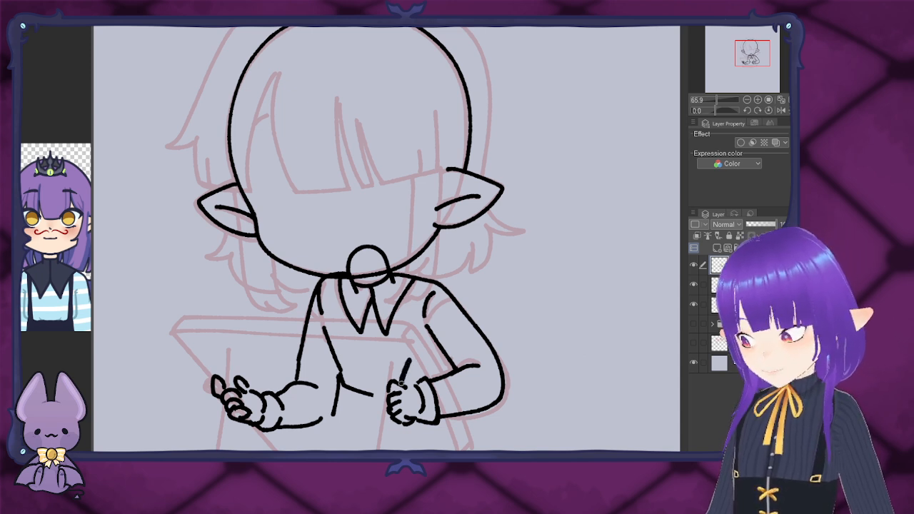
{"action": "left_click_drag", "start_coordinate": [393, 398], "coordinate": [384, 418]}
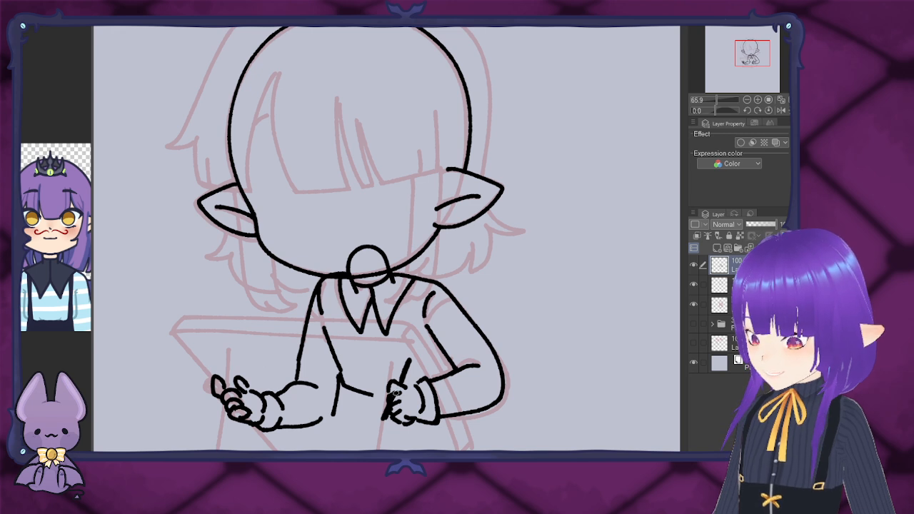
{"action": "key", "text": "ctrl+z"}
{"action": "mouse_move", "coordinate": [399, 383]}
{"action": "left_mouse_down"}
{"action": "mouse_move", "coordinate": [411, 355]}
{"action": "mouse_move", "coordinate": [414, 384]}
{"action": "left_mouse_up"}
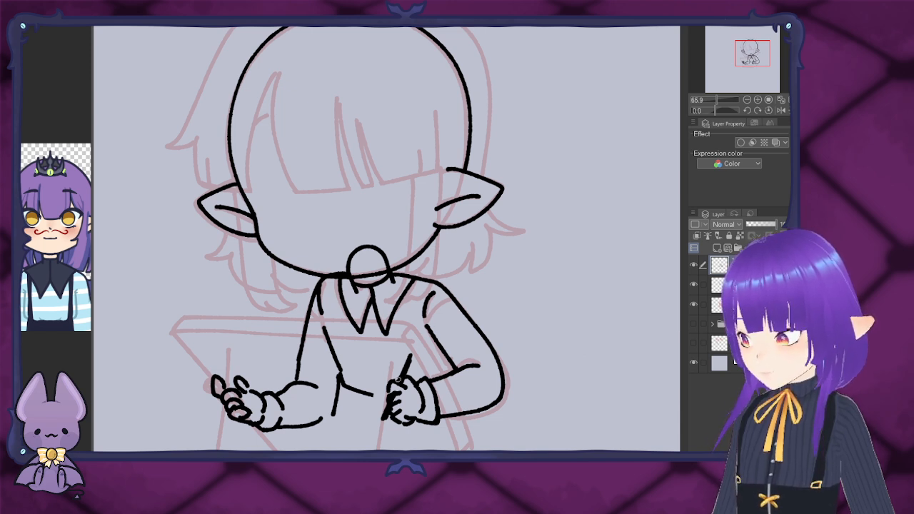
{"action": "mouse_move", "coordinate": [399, 379]}
{"action": "left_mouse_down"}
{"action": "mouse_move", "coordinate": [411, 354]}
{"action": "mouse_move", "coordinate": [402, 380]}
{"action": "left_mouse_up"}
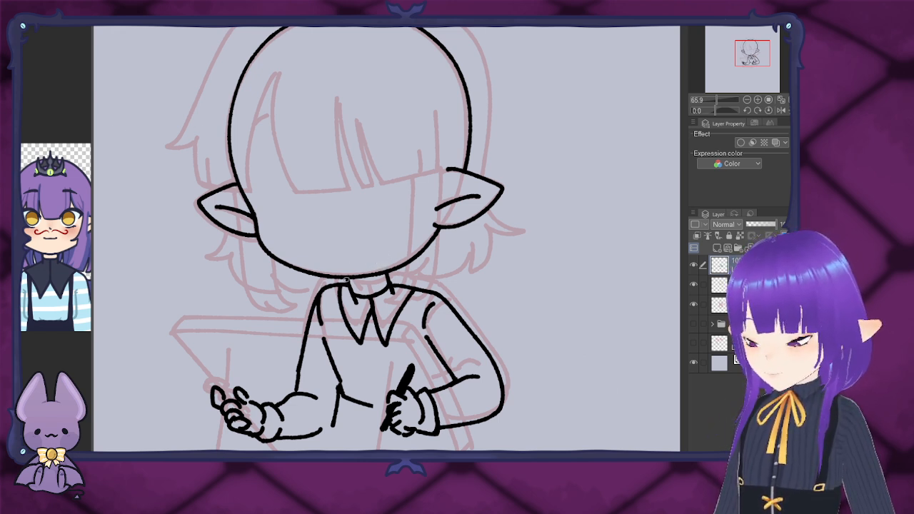
Step: Restore the small circle overlapping the chin and neck, and compare the drawing with the body line art hidden and shown
{"action": "mouse_move", "coordinate": [345, 270]}
{"action": "left_mouse_down"}
{"action": "mouse_move", "coordinate": [357, 253]}
{"action": "mouse_move", "coordinate": [383, 260]}
{"action": "mouse_move", "coordinate": [389, 275]}
{"action": "left_mouse_up"}
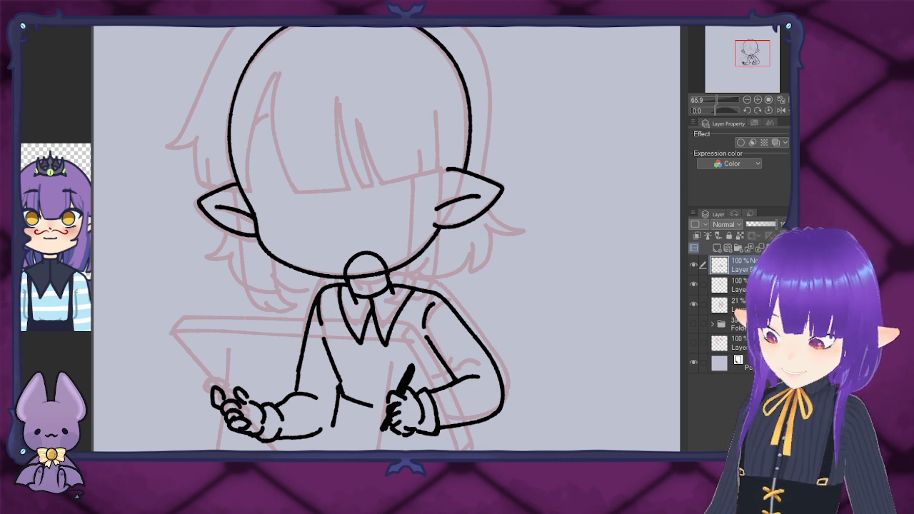
{"action": "left_click", "coordinate": [693, 265]}
{"action": "left_click", "coordinate": [693, 265]}
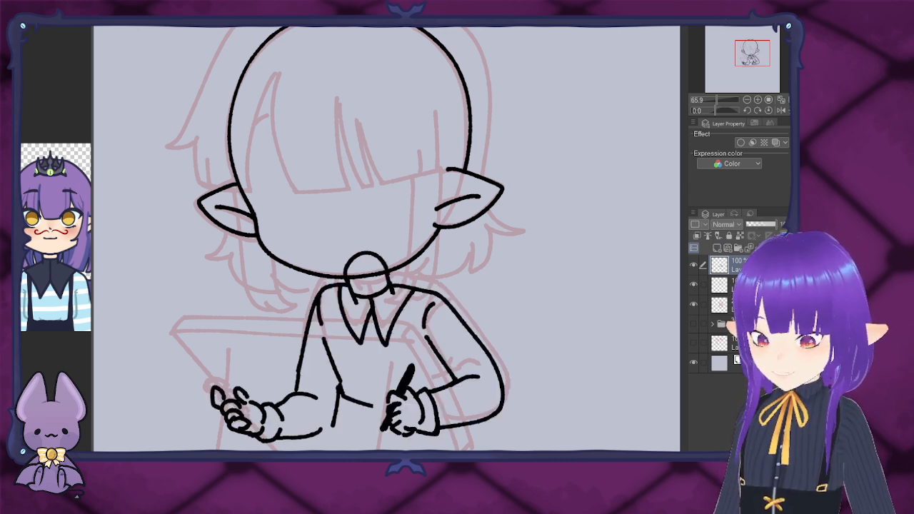
Step: Add a new layer on top for the hair and hide the body line art layer
{"action": "left_click_drag", "start_coordinate": [386, 235], "coordinate": [369, 353]}
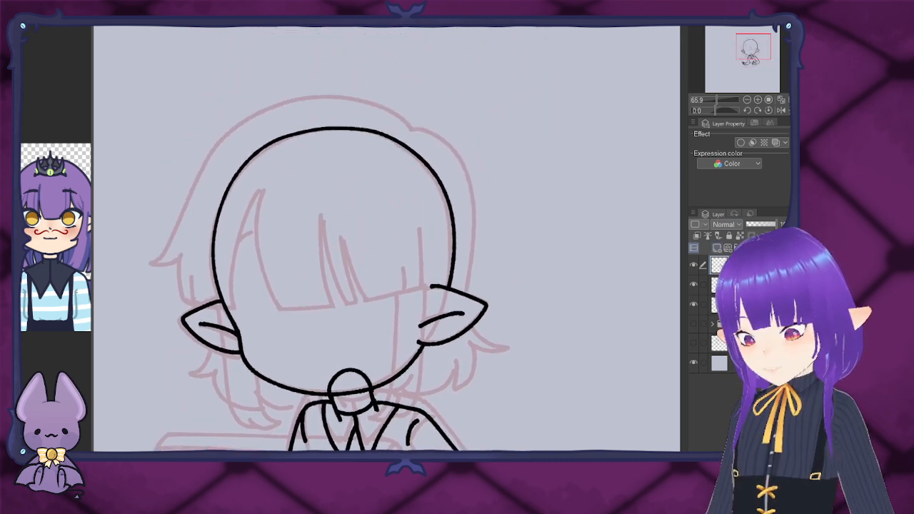
{"action": "left_click", "coordinate": [717, 247]}
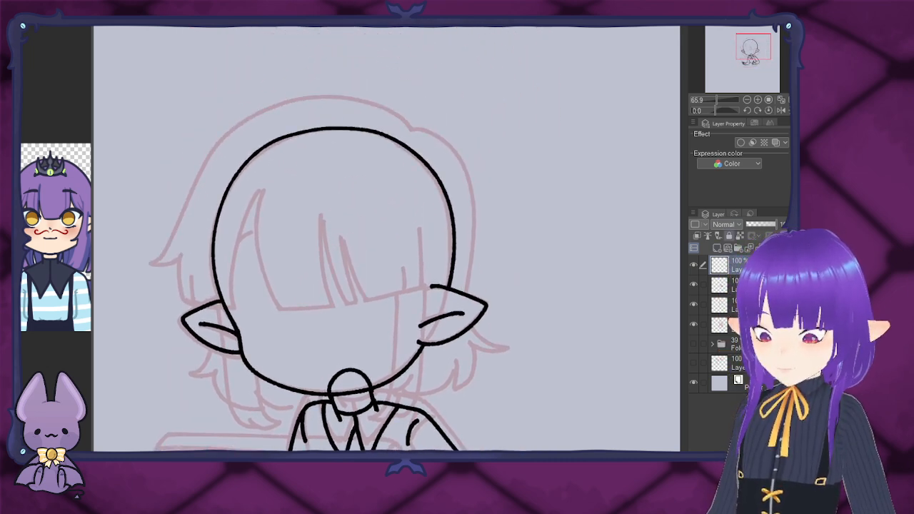
{"action": "left_click", "coordinate": [693, 284]}
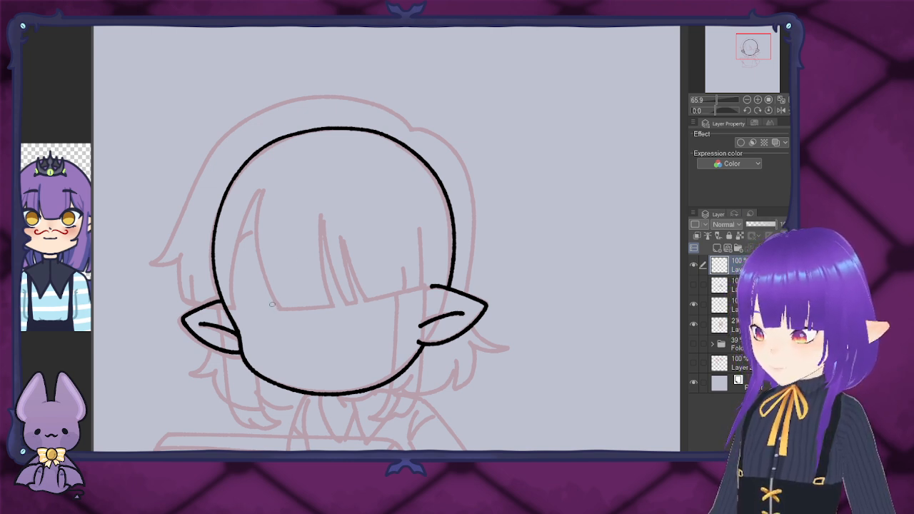
Step: Ink the blunt bangs across the forehead, with two narrow V-shaped gaps in the middle and short strand lines toward the far ear
{"action": "mouse_move", "coordinate": [274, 308]}
{"action": "left_mouse_down"}
{"action": "mouse_move", "coordinate": [262, 280]}
{"action": "mouse_move", "coordinate": [261, 185]}
{"action": "left_mouse_up"}
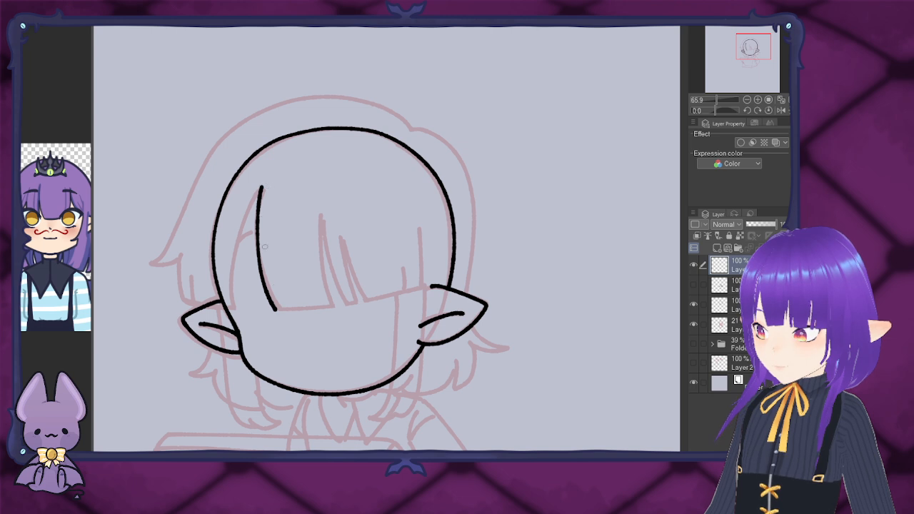
{"action": "mouse_move", "coordinate": [275, 309]}
{"action": "left_mouse_down"}
{"action": "mouse_move", "coordinate": [340, 303]}
{"action": "mouse_move", "coordinate": [334, 309]}
{"action": "mouse_move", "coordinate": [330, 297]}
{"action": "mouse_move", "coordinate": [325, 217]}
{"action": "left_mouse_up"}
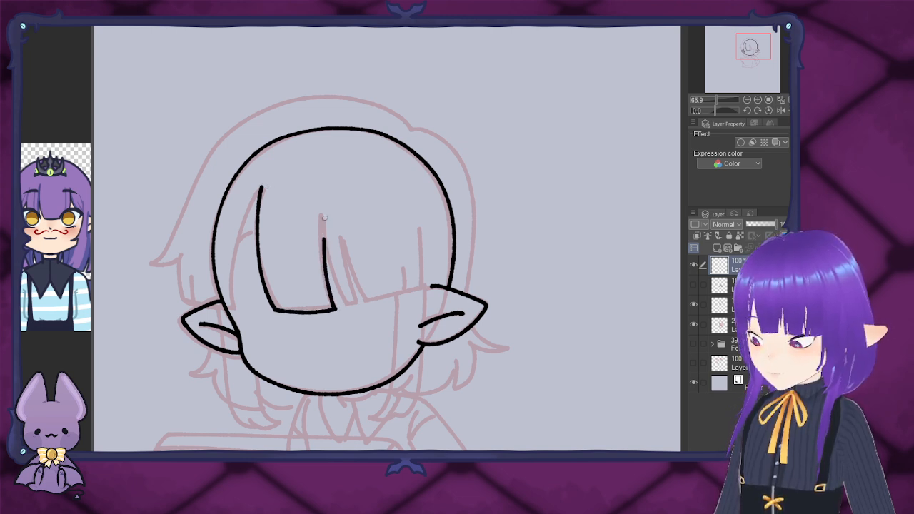
{"action": "left_click_drag", "start_coordinate": [344, 305], "coordinate": [324, 220]}
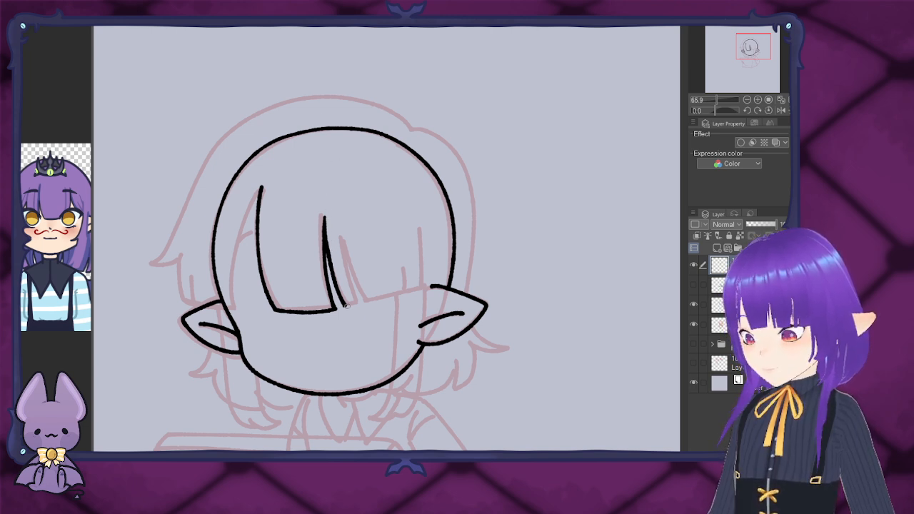
{"action": "mouse_move", "coordinate": [343, 305]}
{"action": "left_mouse_down"}
{"action": "mouse_move", "coordinate": [355, 303]}
{"action": "mouse_move", "coordinate": [341, 229]}
{"action": "left_mouse_up"}
{"action": "left_click_drag", "start_coordinate": [365, 299], "coordinate": [342, 235]}
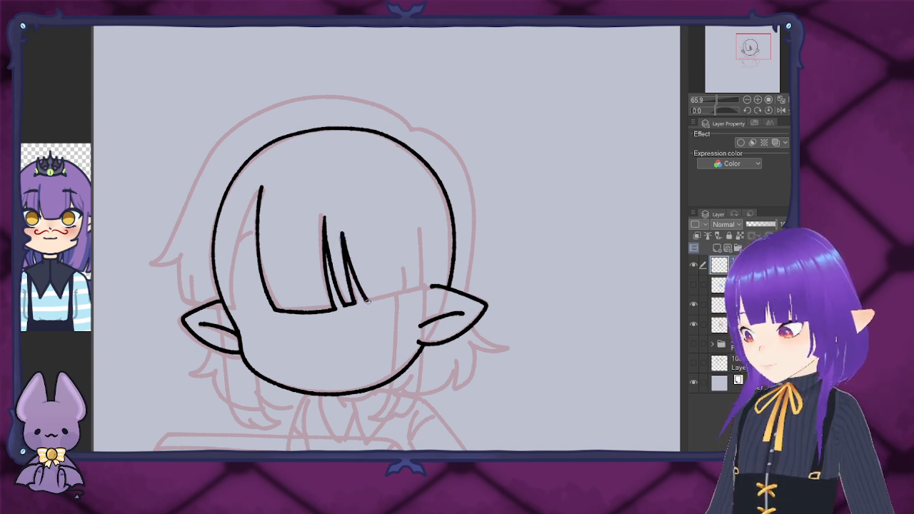
{"action": "mouse_move", "coordinate": [364, 300]}
{"action": "left_mouse_down"}
{"action": "mouse_move", "coordinate": [401, 295]}
{"action": "mouse_move", "coordinate": [381, 297]}
{"action": "mouse_move", "coordinate": [402, 293]}
{"action": "mouse_move", "coordinate": [401, 258]}
{"action": "left_mouse_up"}
{"action": "key", "text": "ctrl+z"}
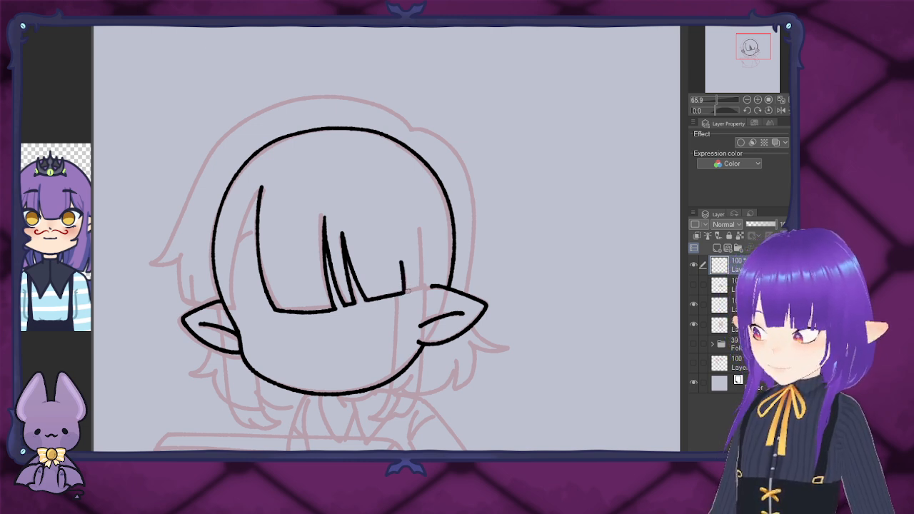
{"action": "mouse_move", "coordinate": [408, 290]}
{"action": "left_mouse_down"}
{"action": "mouse_move", "coordinate": [425, 289]}
{"action": "mouse_move", "coordinate": [419, 213]}
{"action": "left_mouse_up"}
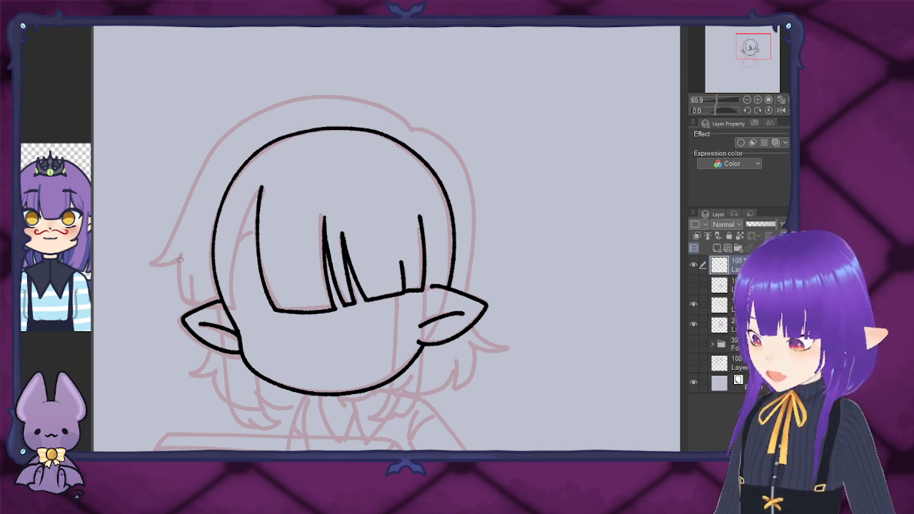
Step: Ink the blunt side lock above the ear, joining it to the bangs' parting, with a short crossing strand and an inner strand line
{"action": "mouse_move", "coordinate": [180, 254]}
{"action": "left_mouse_down"}
{"action": "mouse_move", "coordinate": [184, 302]}
{"action": "mouse_move", "coordinate": [233, 304]}
{"action": "mouse_move", "coordinate": [235, 253]}
{"action": "mouse_move", "coordinate": [262, 187]}
{"action": "left_mouse_up"}
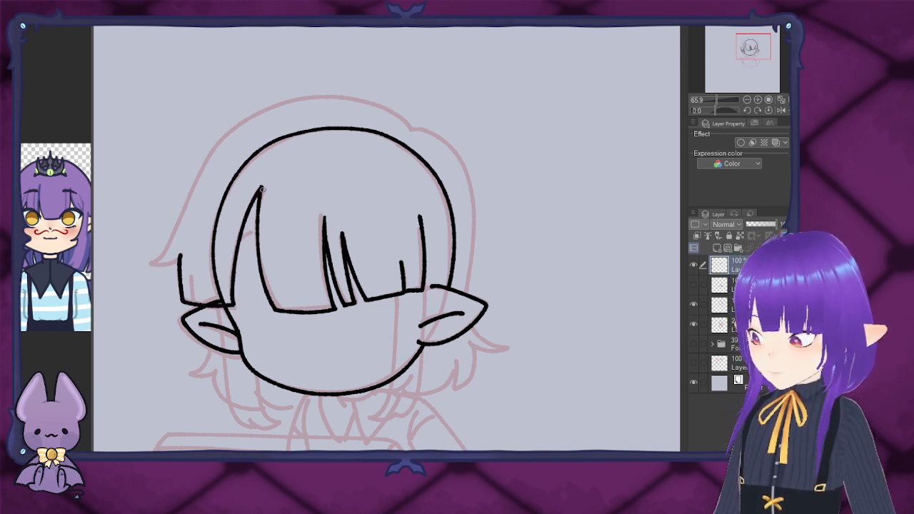
{"action": "left_click_drag", "start_coordinate": [241, 236], "coordinate": [260, 227]}
{"action": "key", "text": "ctrl+z"}
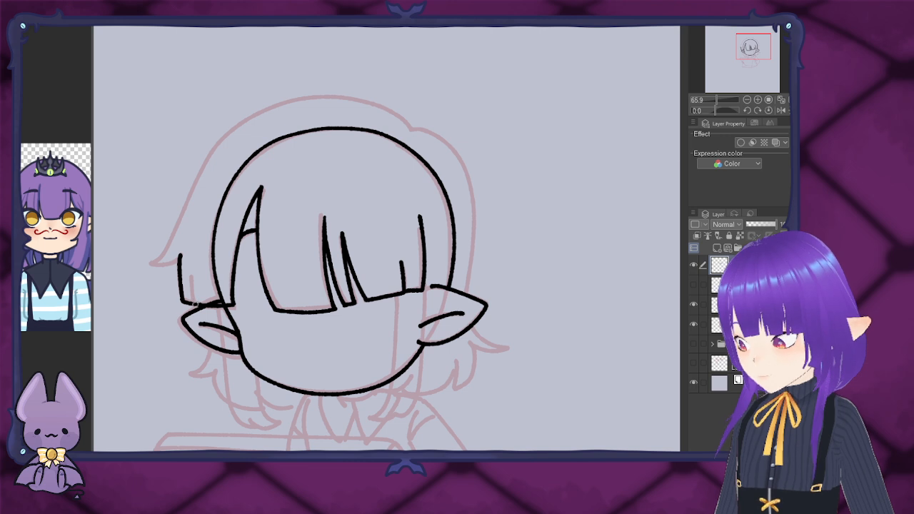
{"action": "left_click_drag", "start_coordinate": [195, 304], "coordinate": [191, 276]}
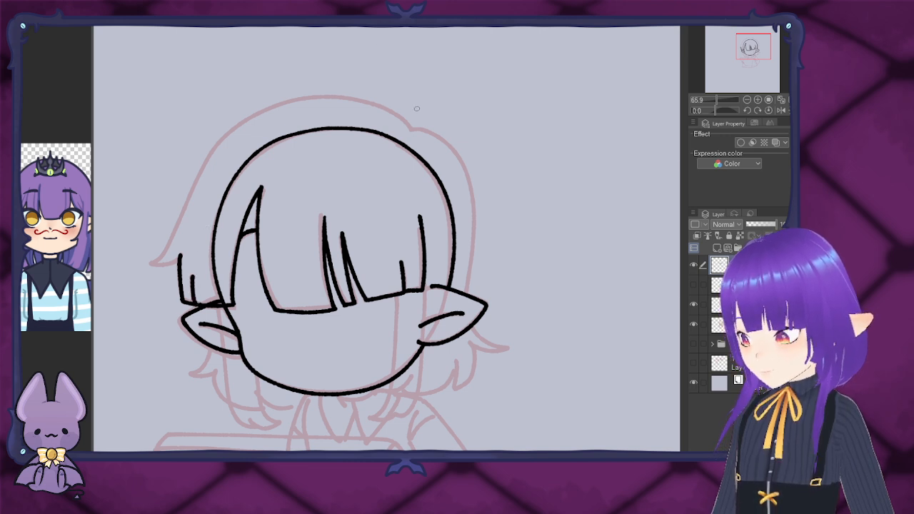
{"action": "mouse_move", "coordinate": [410, 127]}
{"action": "left_mouse_down"}
{"action": "mouse_move", "coordinate": [456, 147]}
{"action": "mouse_move", "coordinate": [469, 182]}
{"action": "left_mouse_up"}
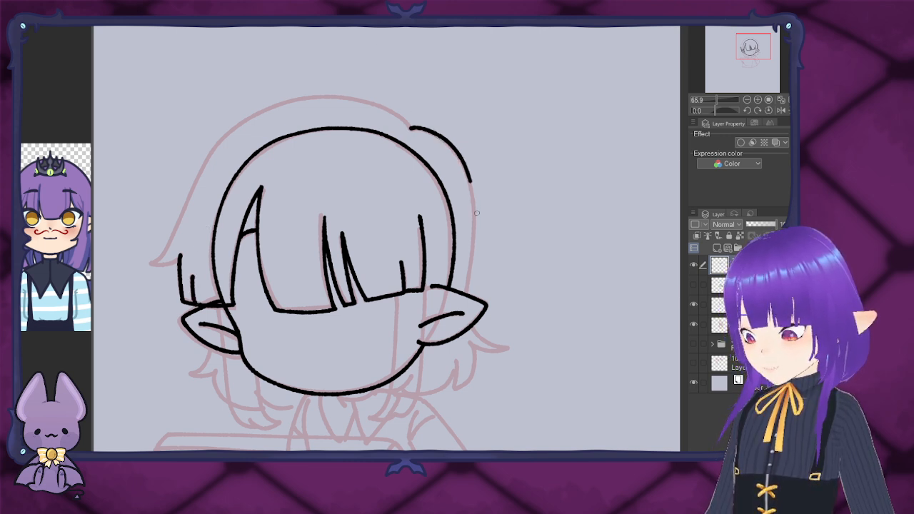
{"action": "left_click_drag", "start_coordinate": [477, 213], "coordinate": [465, 296]}
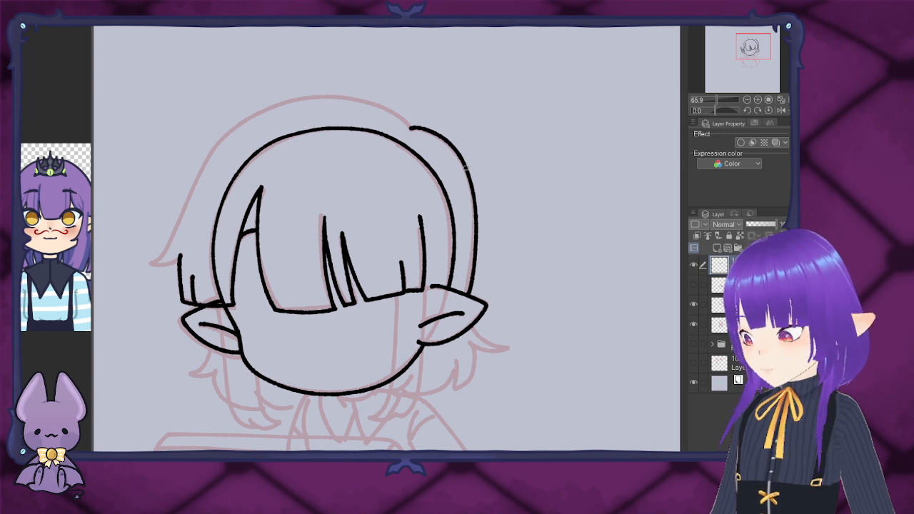
{"action": "key", "text": "ctrl+z"}
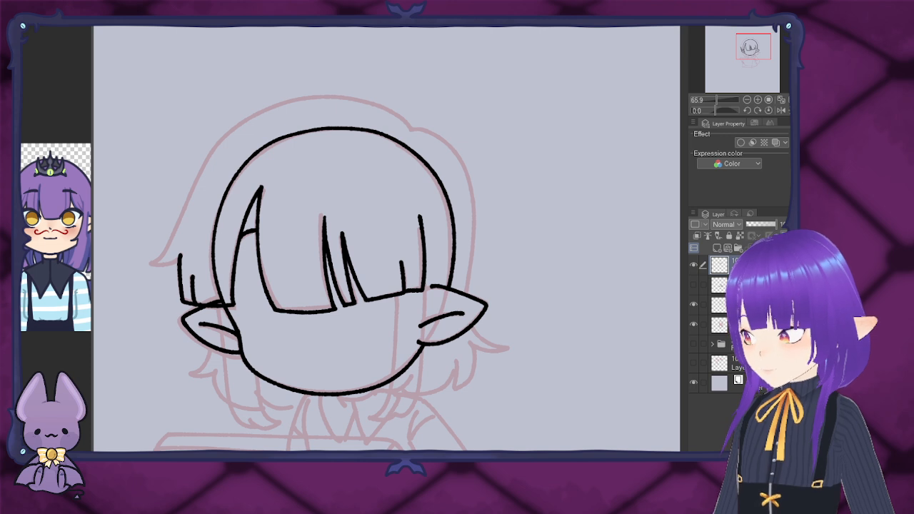
Step: Remove the outermost vertical line of the side lock above the ear
{"action": "left_click_drag", "start_coordinate": [176, 251], "coordinate": [182, 243]}
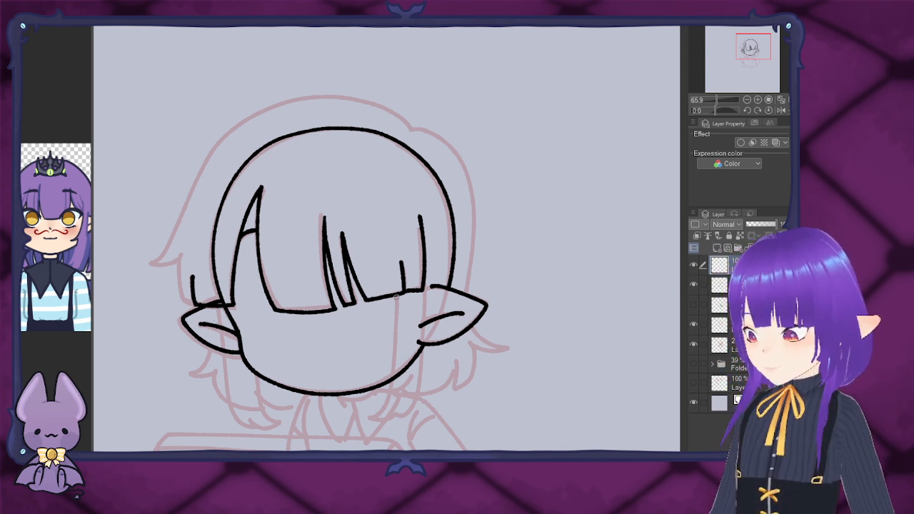
Step: Ink the long side lock in front of the far ear, tapering to split tips below the chin, with its inner edge extended up over the bangs
{"action": "mouse_move", "coordinate": [398, 294]}
{"action": "left_mouse_down"}
{"action": "mouse_move", "coordinate": [384, 396]}
{"action": "mouse_move", "coordinate": [363, 416]}
{"action": "mouse_move", "coordinate": [385, 420]}
{"action": "mouse_move", "coordinate": [393, 409]}
{"action": "mouse_move", "coordinate": [379, 424]}
{"action": "mouse_move", "coordinate": [396, 423]}
{"action": "mouse_move", "coordinate": [420, 397]}
{"action": "mouse_move", "coordinate": [433, 238]}
{"action": "left_mouse_up"}
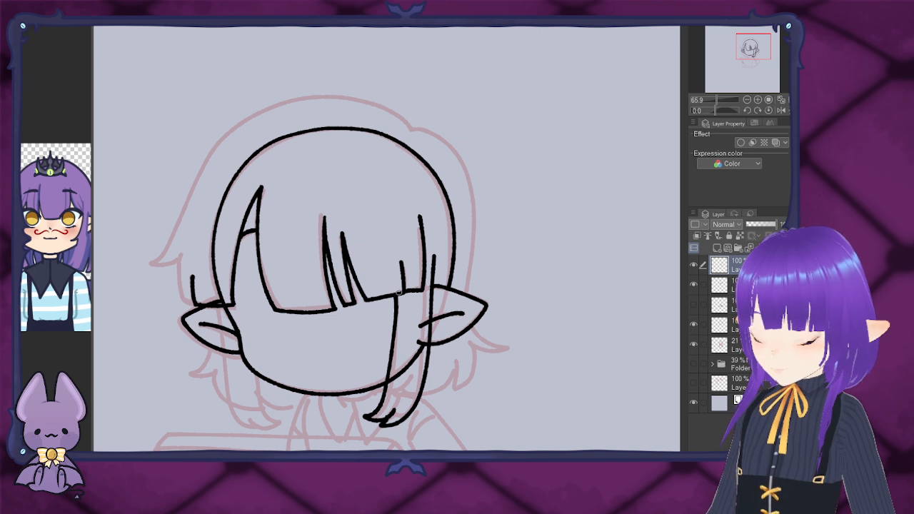
{"action": "left_click_drag", "start_coordinate": [396, 299], "coordinate": [392, 248]}
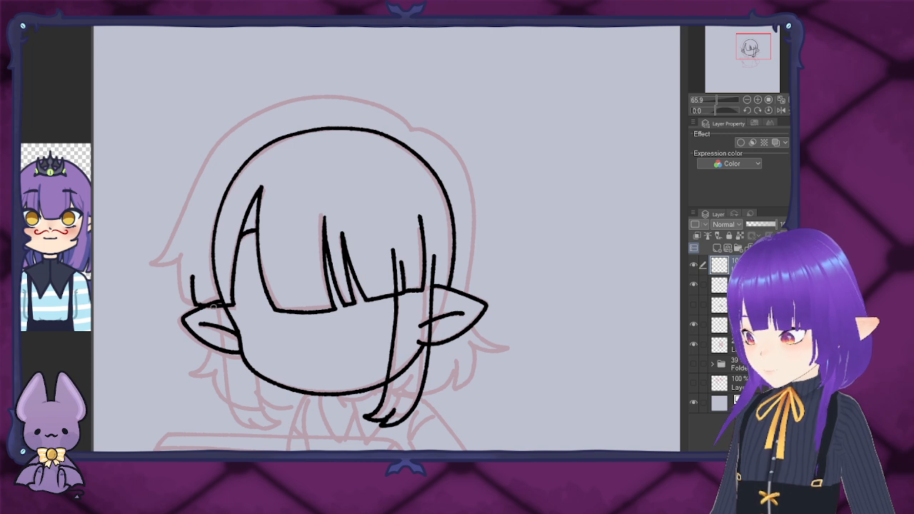
{"action": "mouse_move", "coordinate": [213, 306]}
{"action": "left_mouse_down"}
{"action": "mouse_move", "coordinate": [229, 406]}
{"action": "mouse_move", "coordinate": [261, 427]}
{"action": "left_mouse_up"}
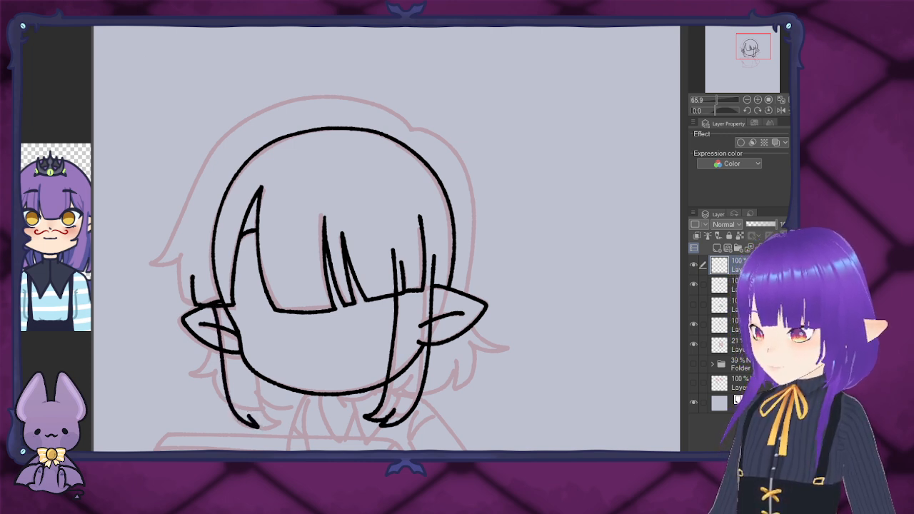
{"action": "key", "text": "ctrl+z"}
{"action": "key", "text": "ctrl+z"}
{"action": "key", "text": "ctrl+z"}
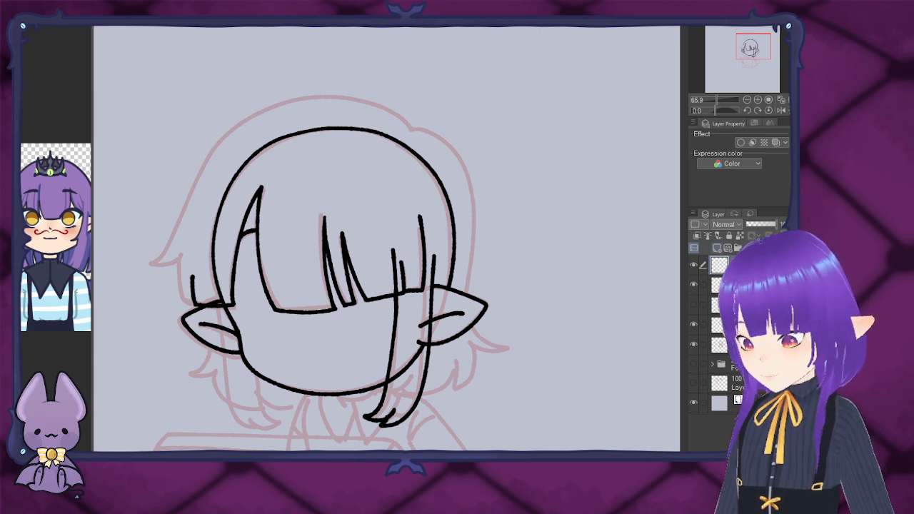
Step: Ink the matching long side lock at the opposite ear on a new layer and merge it with the far side lock's layer
{"action": "left_click", "coordinate": [717, 248]}
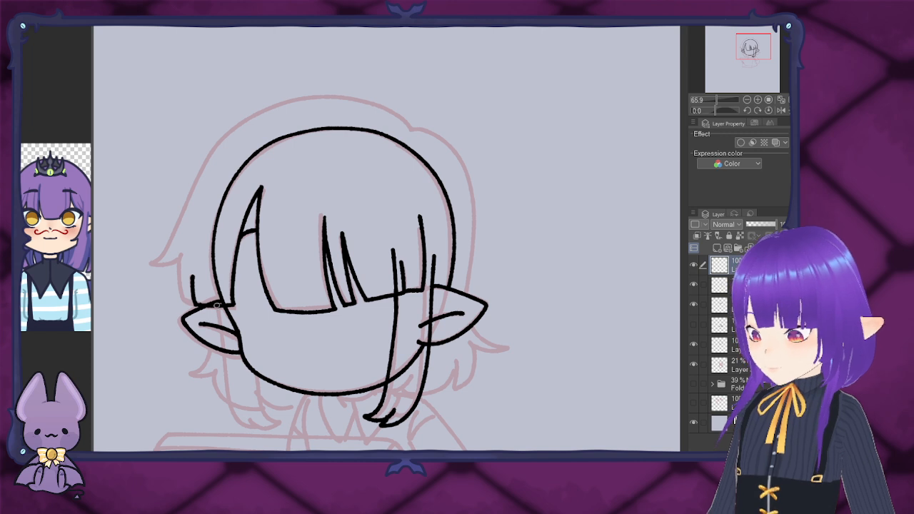
{"action": "mouse_move", "coordinate": [214, 290]}
{"action": "left_mouse_down"}
{"action": "mouse_move", "coordinate": [234, 422]}
{"action": "mouse_move", "coordinate": [257, 423]}
{"action": "mouse_move", "coordinate": [247, 413]}
{"action": "mouse_move", "coordinate": [271, 431]}
{"action": "mouse_move", "coordinate": [252, 384]}
{"action": "mouse_move", "coordinate": [253, 348]}
{"action": "left_mouse_up"}
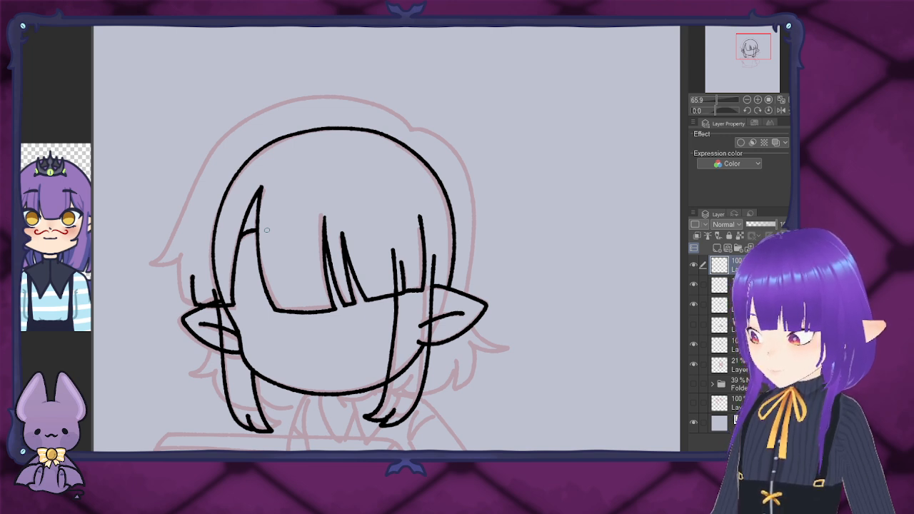
{"action": "left_click", "coordinate": [749, 247]}
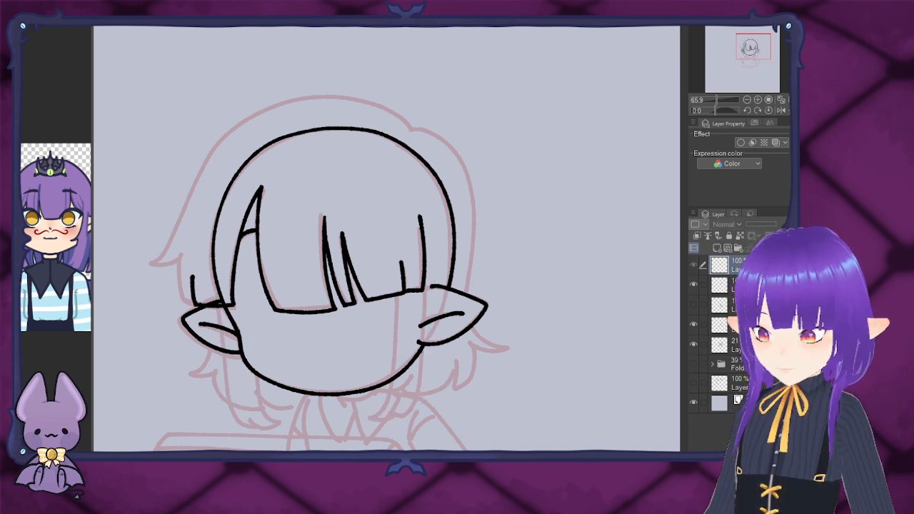
{"action": "left_click", "coordinate": [693, 265]}
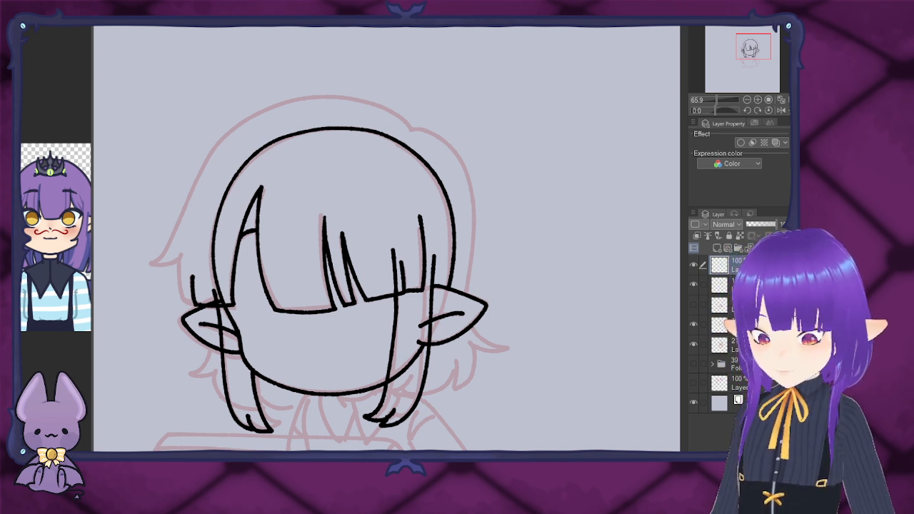
{"action": "left_click", "coordinate": [693, 265]}
{"action": "left_click", "coordinate": [693, 265]}
Step: On a new layer, ink the outer hair silhouette from above the near ear over the crown to the flicked tips below the far ear and chin
{"action": "left_click", "coordinate": [717, 248]}
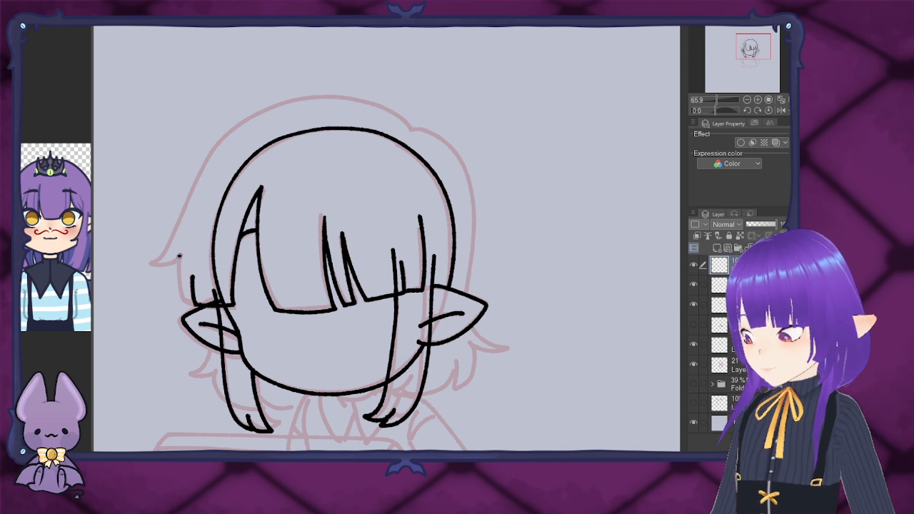
{"action": "mouse_move", "coordinate": [179, 255]}
{"action": "left_mouse_down"}
{"action": "mouse_move", "coordinate": [179, 299]}
{"action": "mouse_move", "coordinate": [213, 305]}
{"action": "left_mouse_up"}
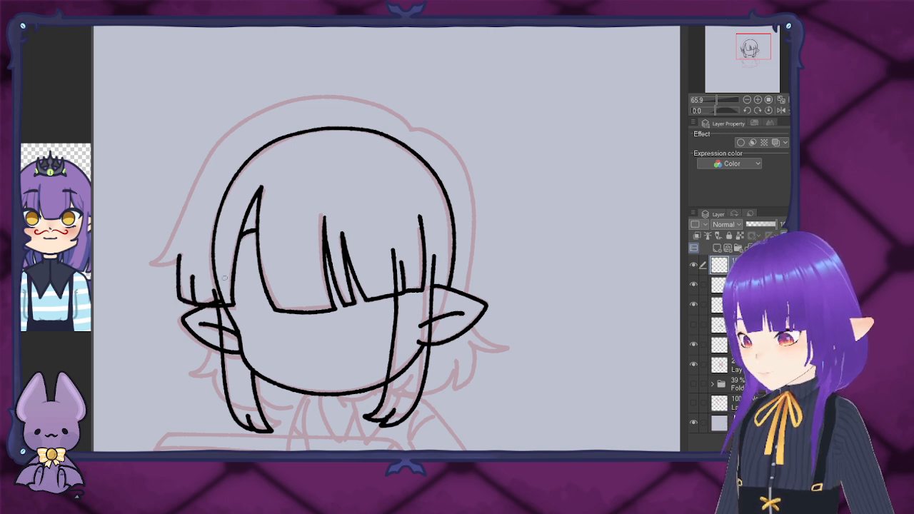
{"action": "mouse_move", "coordinate": [180, 255]}
{"action": "left_mouse_down"}
{"action": "mouse_move", "coordinate": [150, 264]}
{"action": "mouse_move", "coordinate": [166, 243]}
{"action": "left_mouse_up"}
{"action": "mouse_move", "coordinate": [182, 212]}
{"action": "left_mouse_down"}
{"action": "mouse_move", "coordinate": [245, 112]}
{"action": "mouse_move", "coordinate": [323, 89]}
{"action": "mouse_move", "coordinate": [384, 97]}
{"action": "mouse_move", "coordinate": [459, 152]}
{"action": "mouse_move", "coordinate": [470, 183]}
{"action": "mouse_move", "coordinate": [471, 322]}
{"action": "mouse_move", "coordinate": [482, 340]}
{"action": "mouse_move", "coordinate": [508, 348]}
{"action": "mouse_move", "coordinate": [477, 334]}
{"action": "mouse_move", "coordinate": [481, 347]}
{"action": "mouse_move", "coordinate": [460, 389]}
{"action": "mouse_move", "coordinate": [446, 393]}
{"action": "mouse_move", "coordinate": [456, 354]}
{"action": "mouse_move", "coordinate": [449, 385]}
{"action": "mouse_move", "coordinate": [411, 376]}
{"action": "mouse_move", "coordinate": [386, 396]}
{"action": "mouse_move", "coordinate": [368, 402]}
{"action": "mouse_move", "coordinate": [377, 387]}
{"action": "mouse_move", "coordinate": [319, 407]}
{"action": "mouse_move", "coordinate": [289, 384]}
{"action": "mouse_move", "coordinate": [303, 404]}
{"action": "mouse_move", "coordinate": [296, 408]}
{"action": "mouse_move", "coordinate": [257, 395]}
{"action": "mouse_move", "coordinate": [267, 408]}
{"action": "mouse_move", "coordinate": [237, 407]}
{"action": "mouse_move", "coordinate": [214, 364]}
{"action": "left_mouse_up"}
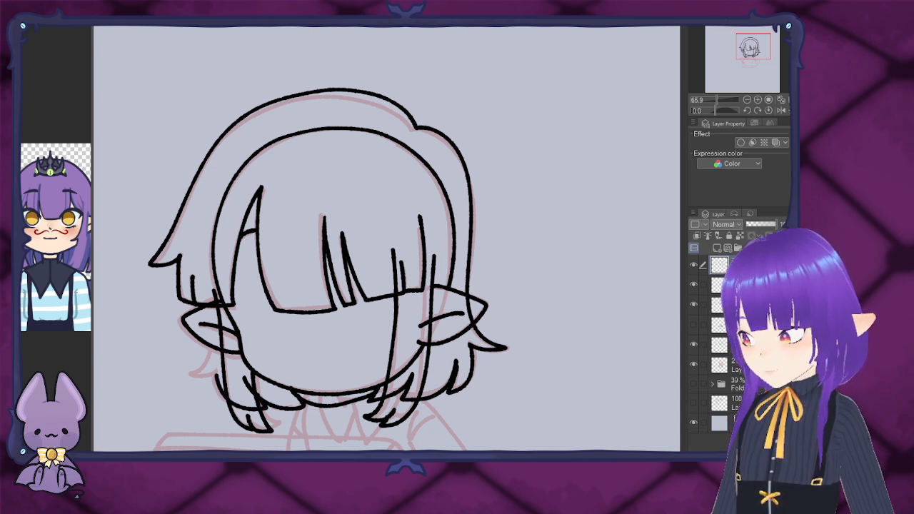
{"action": "key", "text": "ctrl+z"}
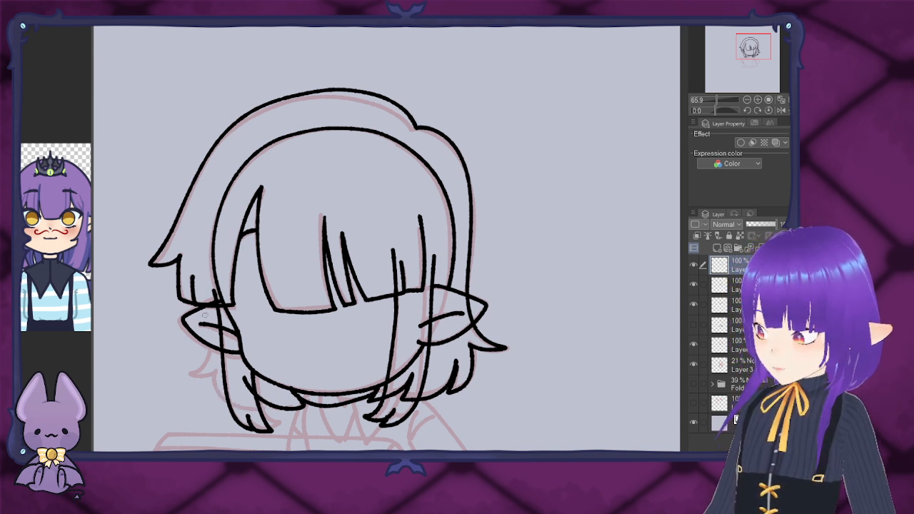
Step: Hide the side lock and bangs layers and ink the flicked tips below the near ear to complete the lower hair outline
{"action": "left_click", "coordinate": [692, 284]}
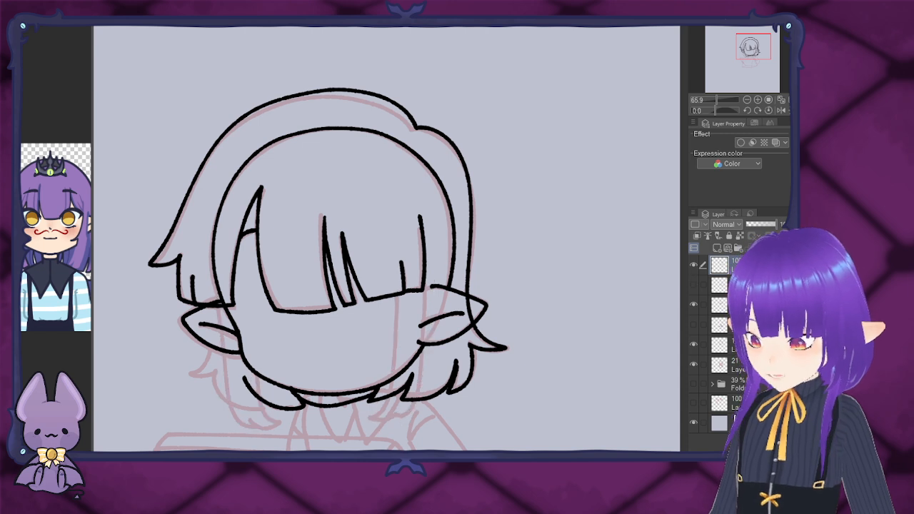
{"action": "left_click", "coordinate": [692, 304]}
{"action": "mouse_move", "coordinate": [211, 304]}
{"action": "left_mouse_down"}
{"action": "mouse_move", "coordinate": [202, 362]}
{"action": "mouse_move", "coordinate": [191, 372]}
{"action": "mouse_move", "coordinate": [218, 366]}
{"action": "mouse_move", "coordinate": [217, 391]}
{"action": "mouse_move", "coordinate": [239, 405]}
{"action": "mouse_move", "coordinate": [276, 406]}
{"action": "left_mouse_up"}
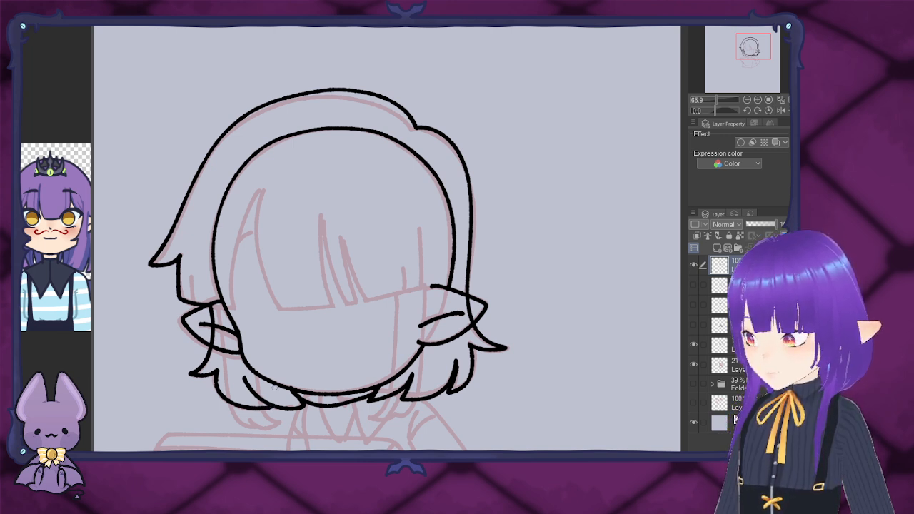
{"action": "mouse_move", "coordinate": [282, 407]}
{"action": "left_mouse_down"}
{"action": "mouse_move", "coordinate": [208, 58]}
{"action": "mouse_move", "coordinate": [341, 254]}
{"action": "mouse_move", "coordinate": [323, 300]}
{"action": "mouse_move", "coordinate": [316, 271]}
{"action": "mouse_move", "coordinate": [314, 339]}
{"action": "mouse_move", "coordinate": [306, 317]}
{"action": "left_mouse_up"}
Step: Hide the outer hair line art layer and add a new layer on top for the tablet
{"action": "scroll", "coordinate": [386, 238], "scroll_direction": "down", "scroll_amount": 1}
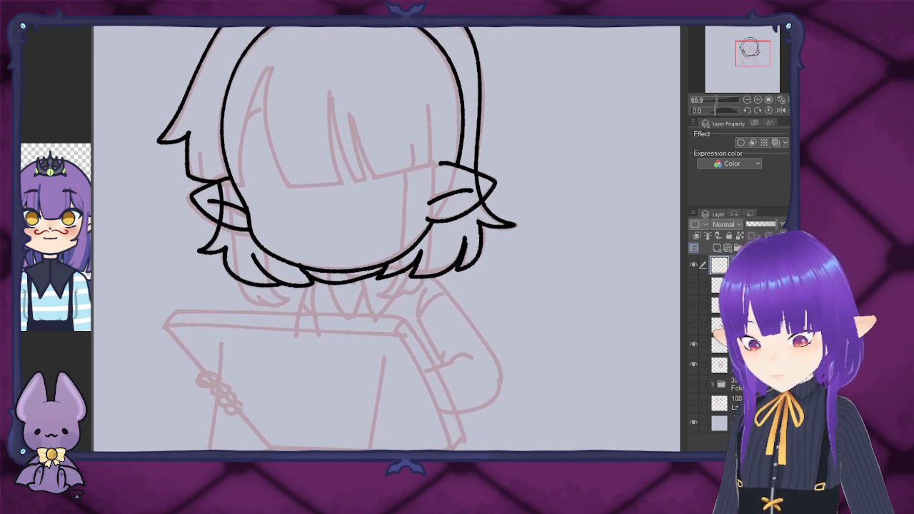
{"action": "left_click", "coordinate": [693, 265]}
{"action": "left_click", "coordinate": [716, 248]}
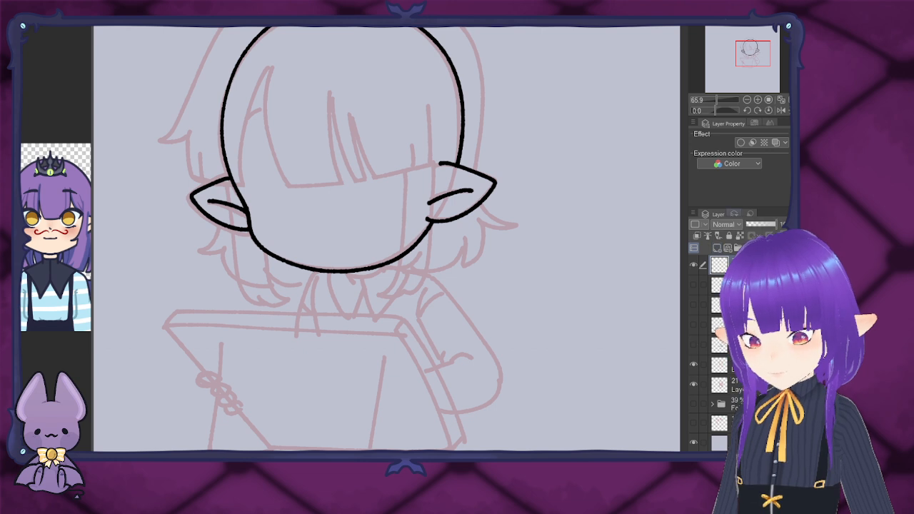
{"action": "left_click_drag", "start_coordinate": [342, 321], "coordinate": [400, 214]}
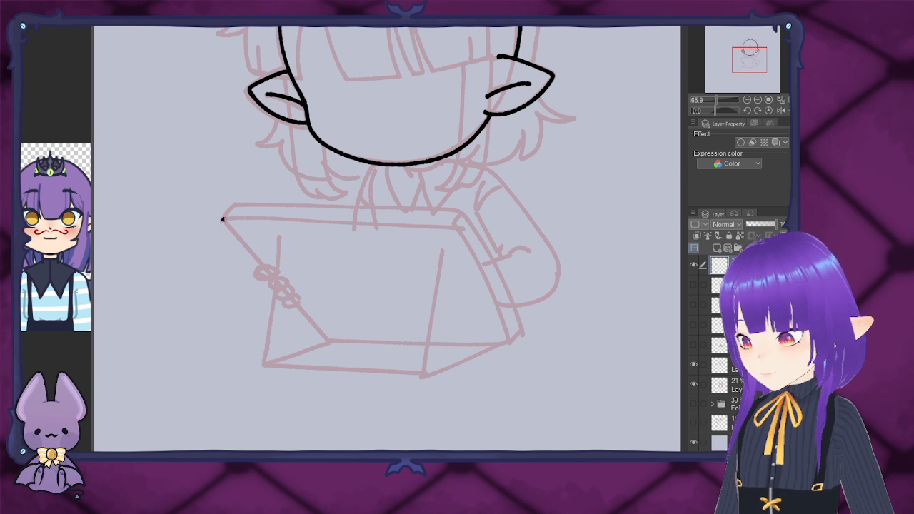
Step: Ink the tablet's outer contour with connected straight lines along the screen's top and right edges and the base's two lower edges
{"action": "mouse_move", "coordinate": [222, 219]}
{"action": "left_mouse_down"}
{"action": "mouse_move", "coordinate": [238, 204]}
{"action": "mouse_move", "coordinate": [460, 212]}
{"action": "left_mouse_up"}
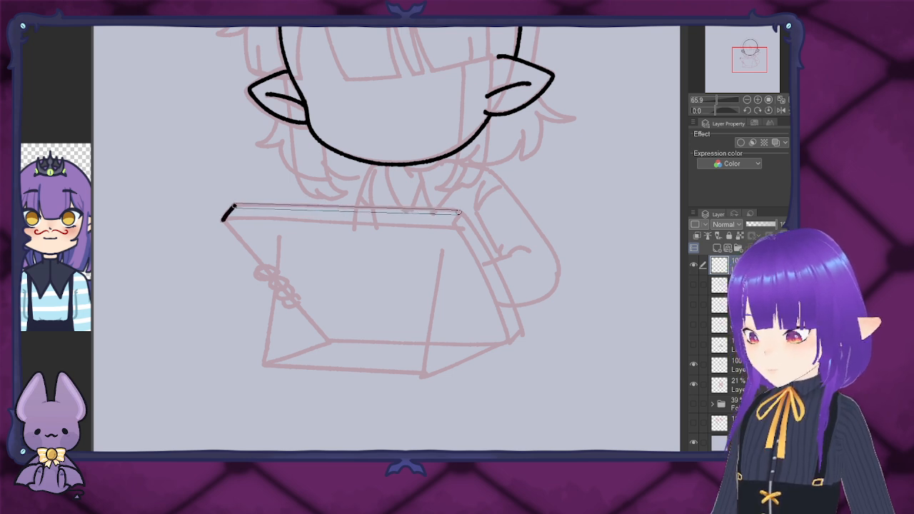
{"action": "left_click", "coordinate": [460, 212]}
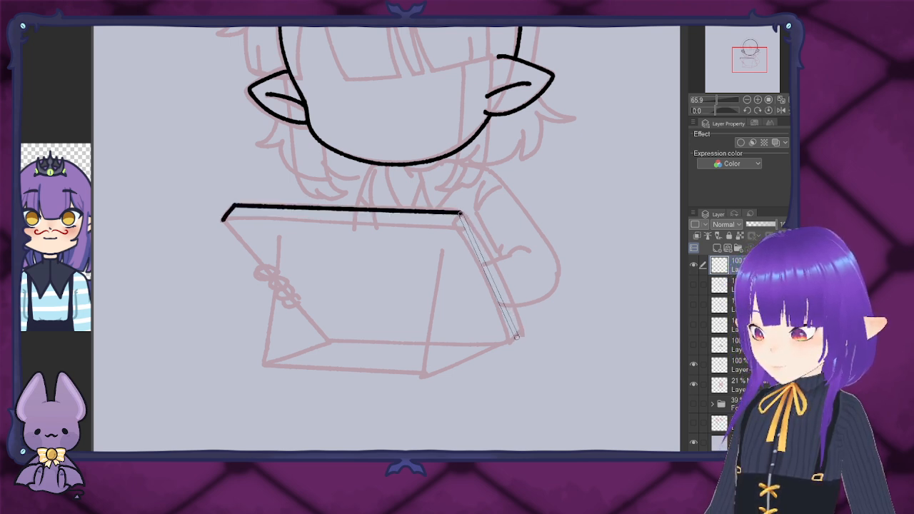
{"action": "left_click", "coordinate": [516, 336]}
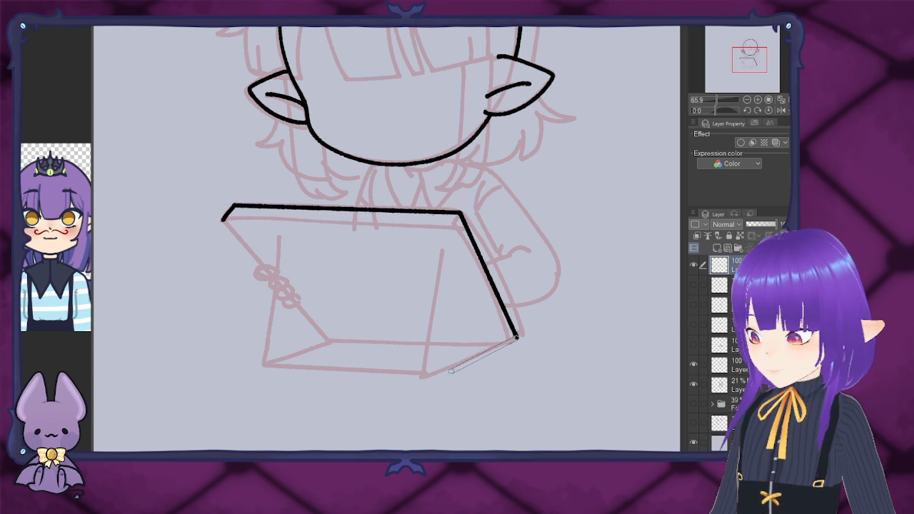
{"action": "left_click", "coordinate": [426, 376]}
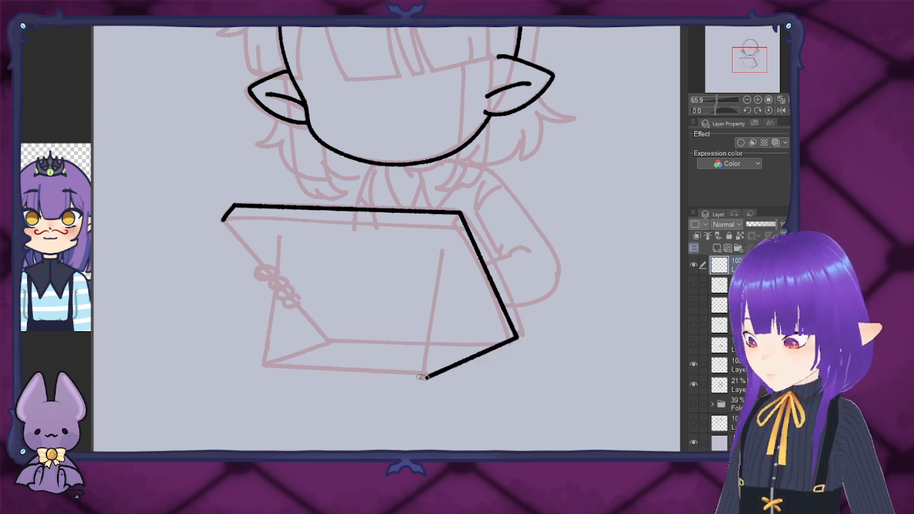
{"action": "left_click", "coordinate": [259, 364]}
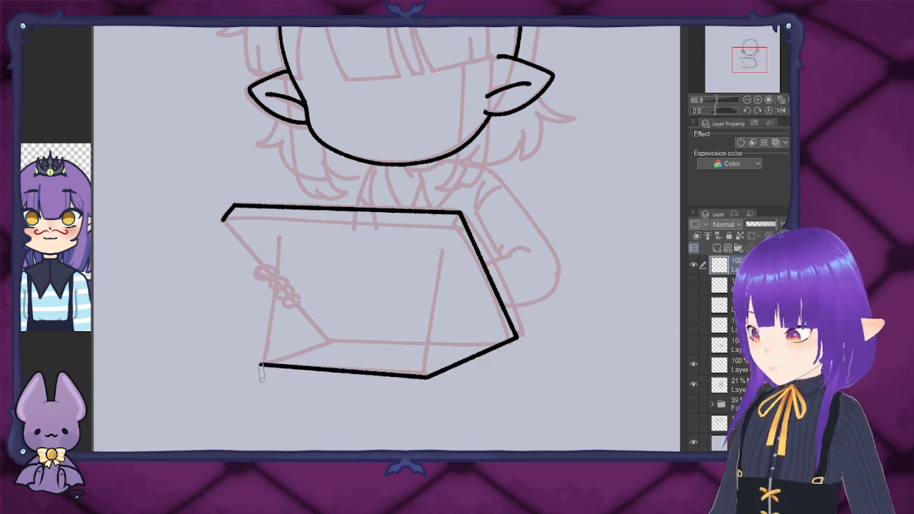
Step: Give the tablet's base thickness with parallel straight lines below its lower edges, closed at both ends and at the front corner
{"action": "left_click", "coordinate": [260, 376]}
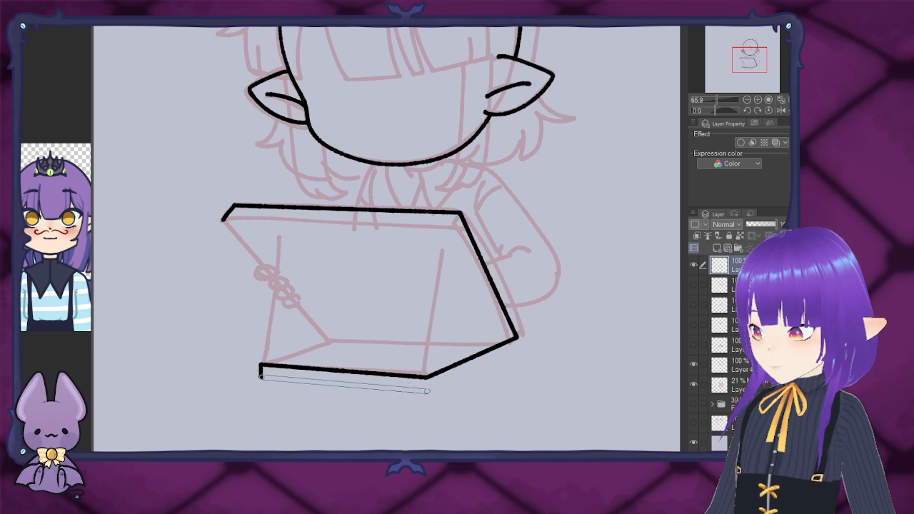
{"action": "left_click", "coordinate": [429, 390]}
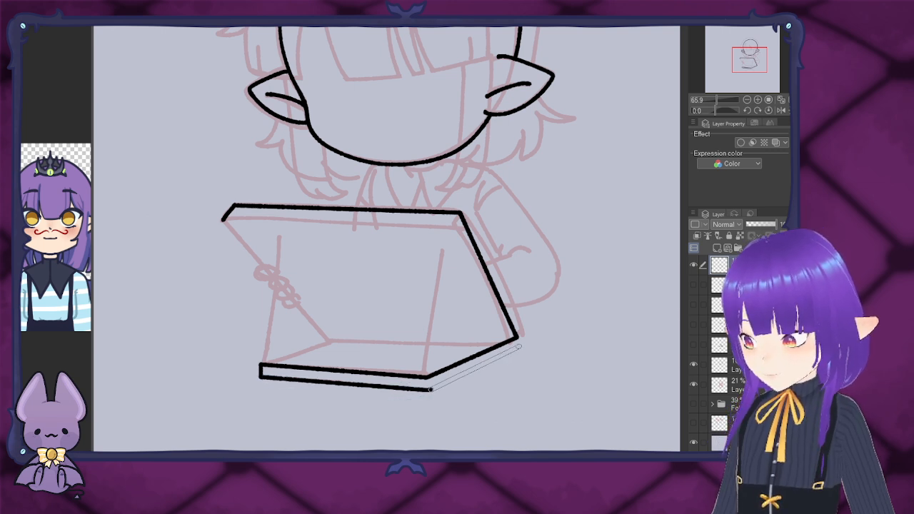
{"action": "left_click", "coordinate": [519, 344]}
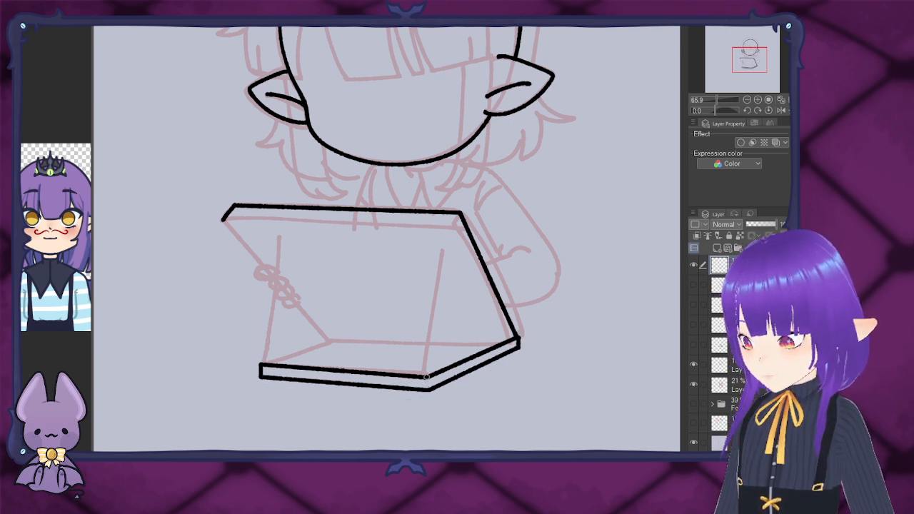
{"action": "left_click_drag", "start_coordinate": [426, 376], "coordinate": [428, 389]}
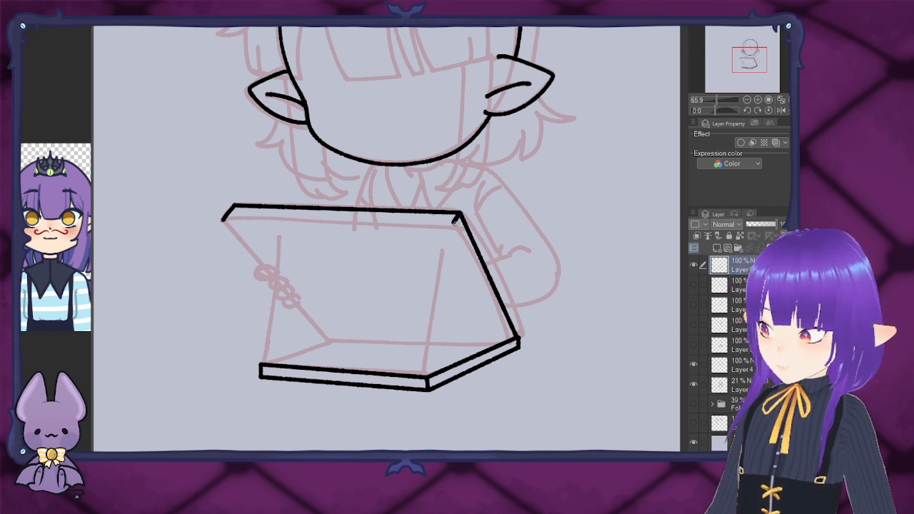
Step: Ink inner parallel lines along the screen panel's right and top edges, plus its slanted left edge
{"action": "left_click_drag", "start_coordinate": [450, 225], "coordinate": [508, 341]}
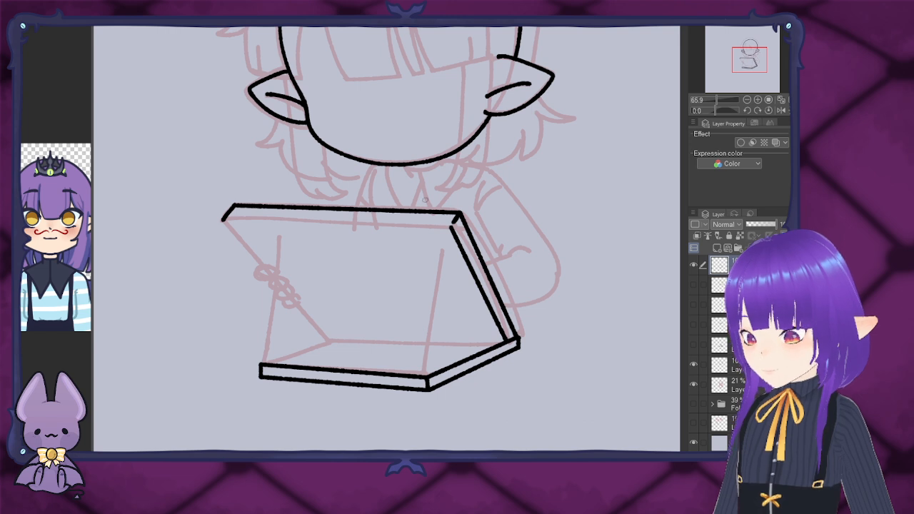
{"action": "left_click_drag", "start_coordinate": [230, 219], "coordinate": [452, 229]}
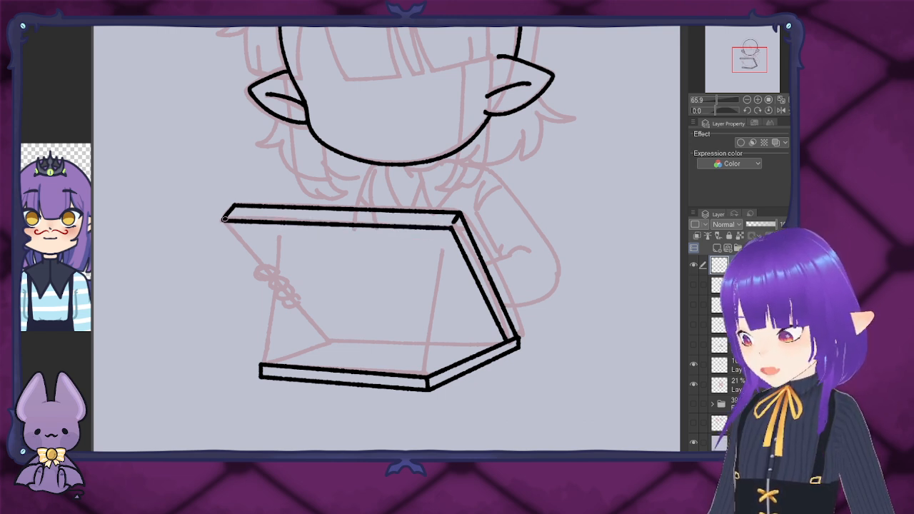
{"action": "left_click_drag", "start_coordinate": [226, 221], "coordinate": [330, 336]}
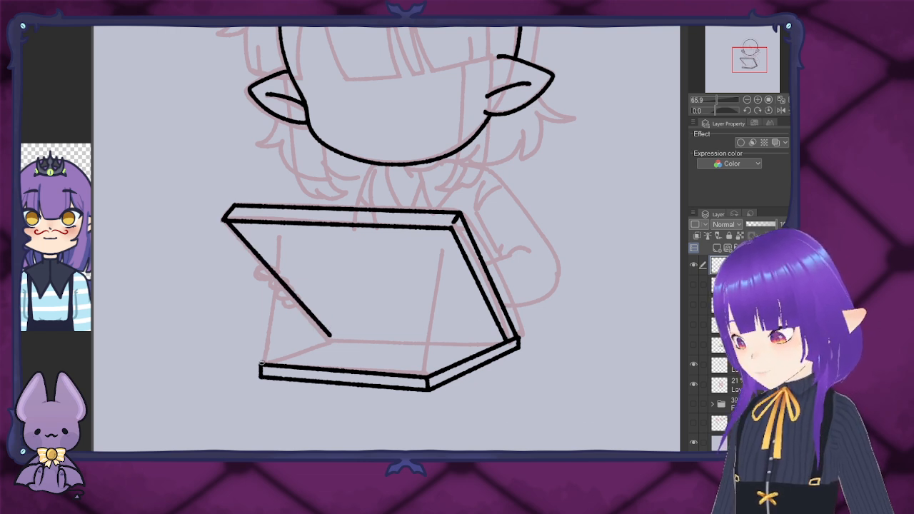
Step: Ink the base's left edge with a parallel inner line, trim the corner overshoot, and draw the straight line where screen and base meet
{"action": "left_click_drag", "start_coordinate": [261, 364], "coordinate": [330, 335]}
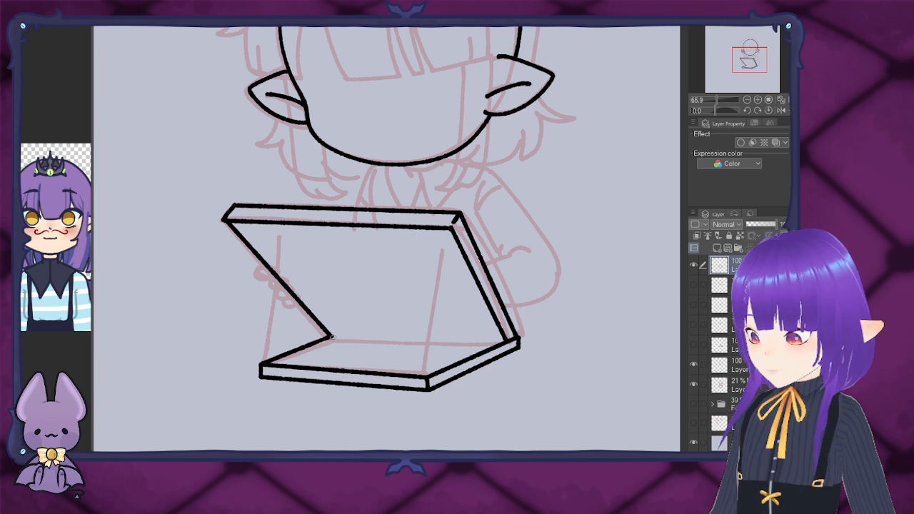
{"action": "left_click_drag", "start_coordinate": [332, 336], "coordinate": [505, 342]}
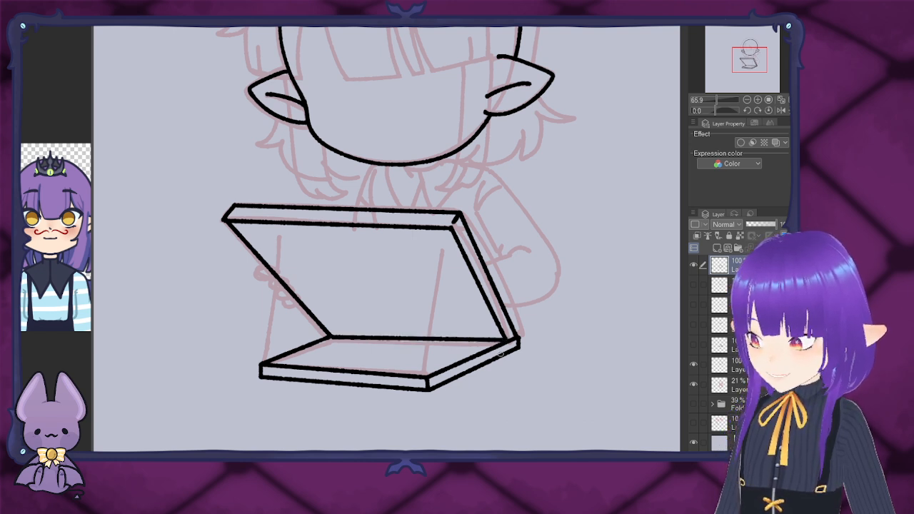
{"action": "key", "text": "ctrl+z"}
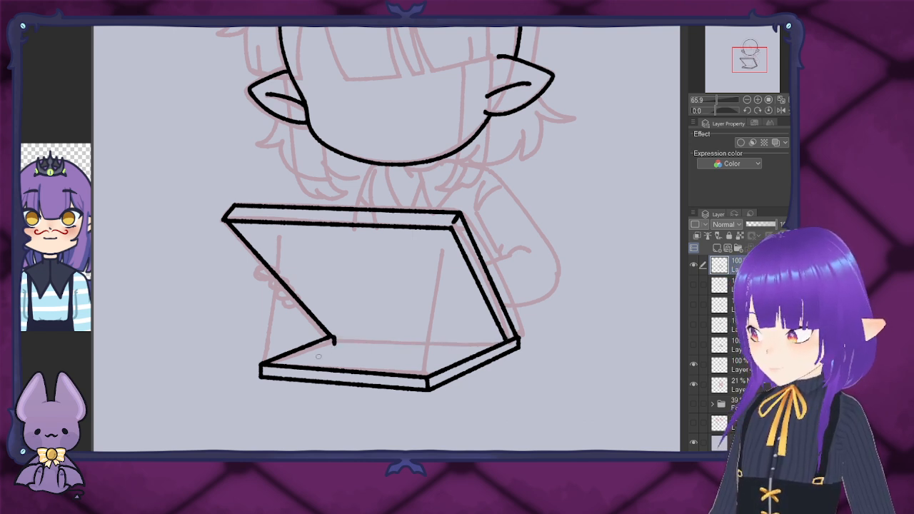
{"action": "left_click_drag", "start_coordinate": [332, 345], "coordinate": [283, 367]}
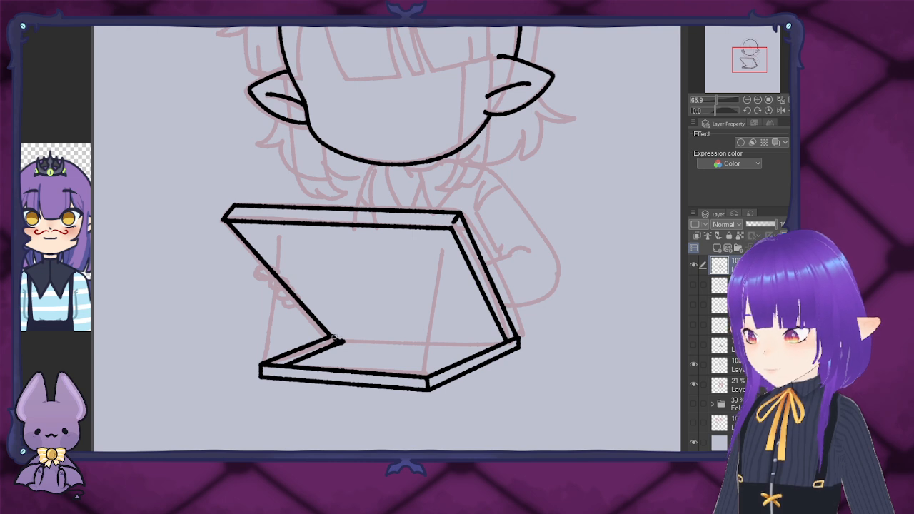
{"action": "left_click_drag", "start_coordinate": [345, 336], "coordinate": [344, 342]}
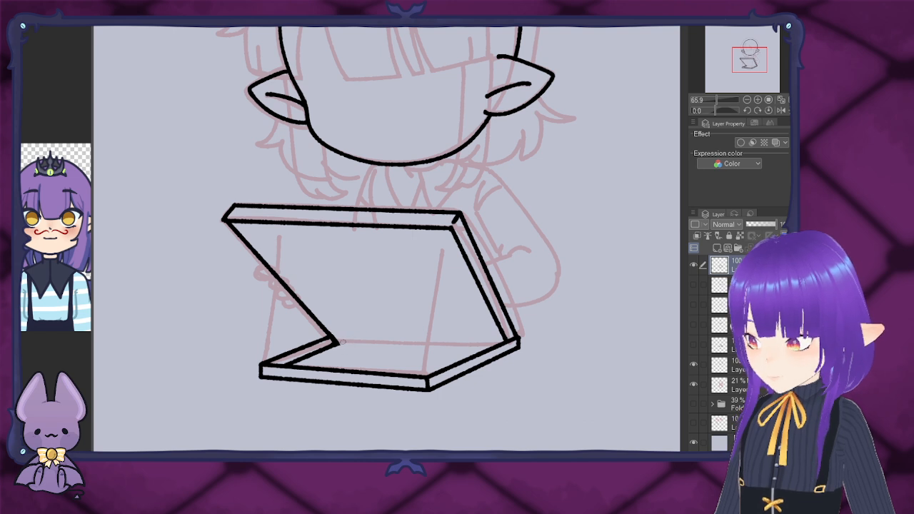
{"action": "left_click_drag", "start_coordinate": [337, 343], "coordinate": [493, 348]}
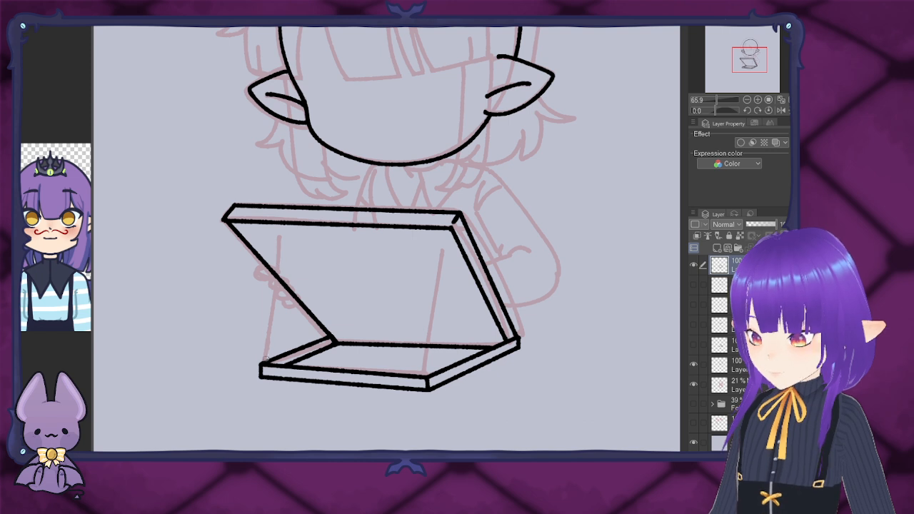
Step: Ink two straight slanted lines rising from the tablet base's front corners across the screen, following the faded sketch
{"action": "left_click_drag", "start_coordinate": [263, 363], "coordinate": [277, 245]}
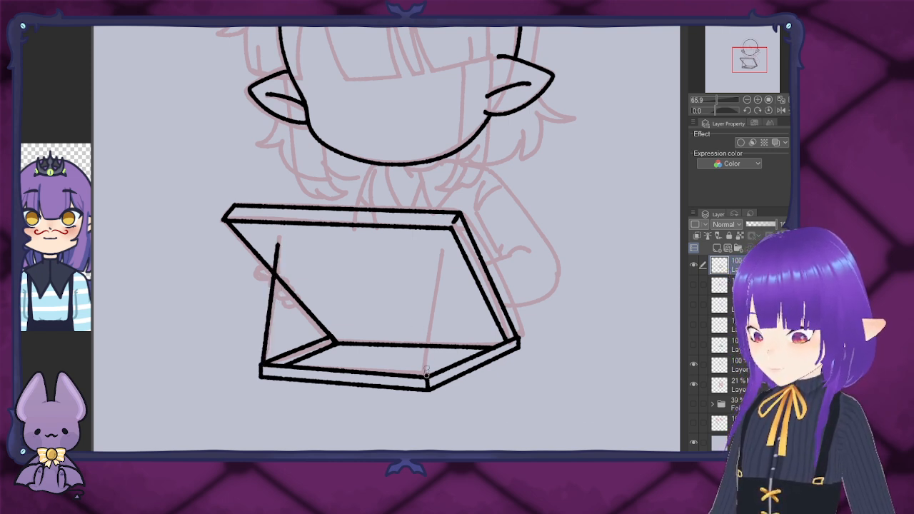
{"action": "left_click_drag", "start_coordinate": [426, 374], "coordinate": [442, 244]}
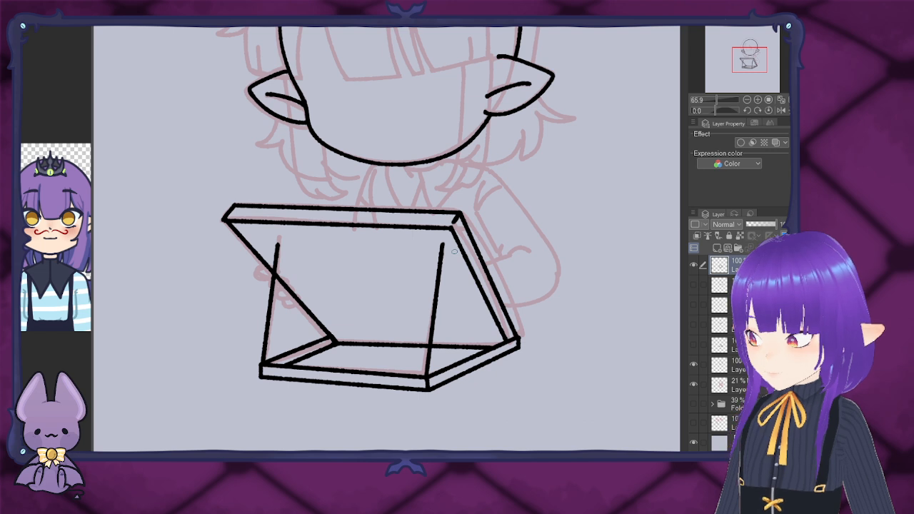
Step: Add a new layer for the face and hide the tablet's line-art layer
{"action": "mouse_move", "coordinate": [386, 192]}
{"action": "left_mouse_down"}
{"action": "mouse_move", "coordinate": [342, 356]}
{"action": "mouse_move", "coordinate": [327, 373]}
{"action": "mouse_move", "coordinate": [360, 307]}
{"action": "left_mouse_up"}
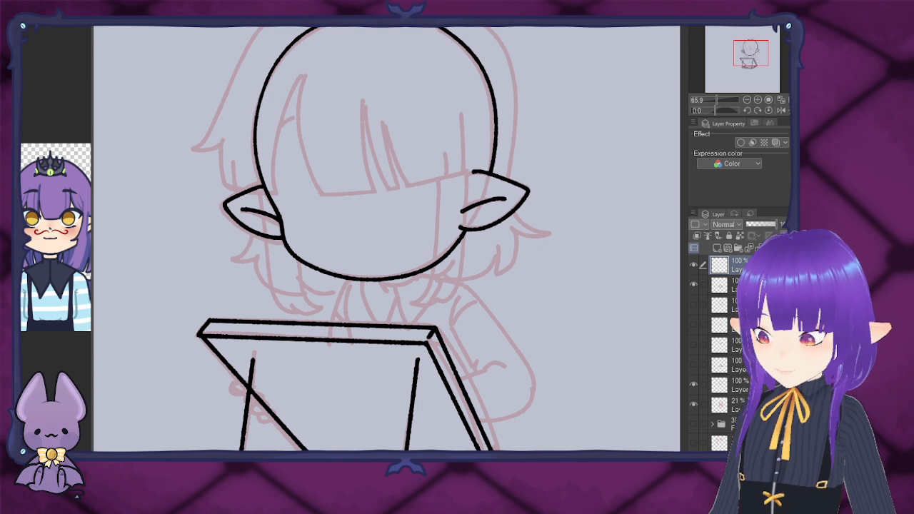
{"action": "left_click", "coordinate": [693, 284]}
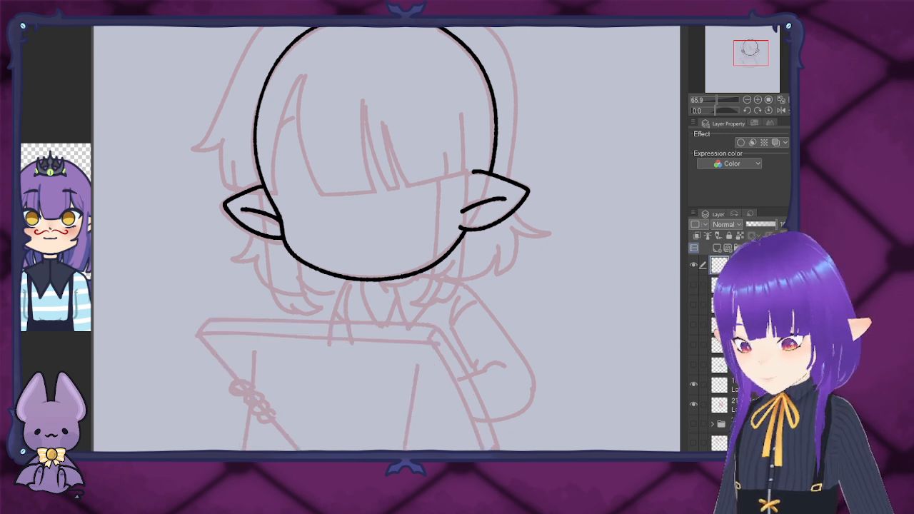
Step: Show the rough sketch folder and try inking arched lines above both eyes
{"action": "left_click", "coordinate": [693, 424]}
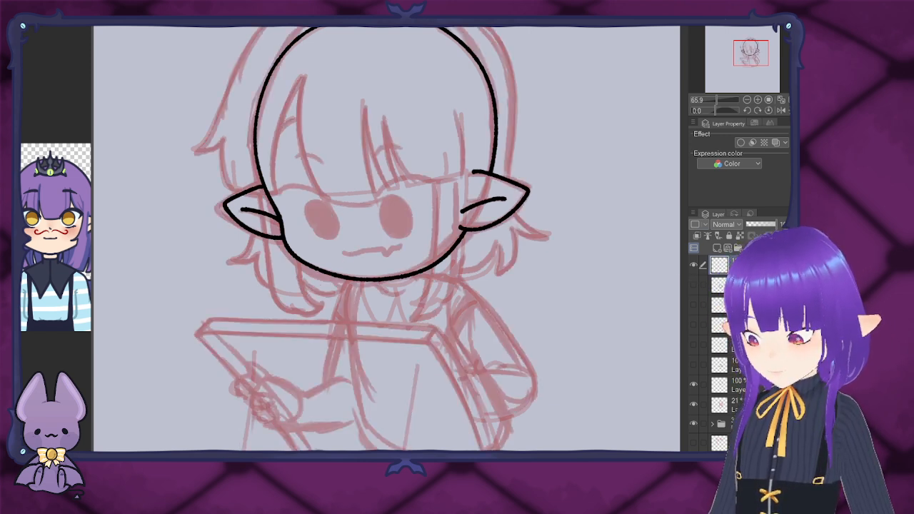
{"action": "mouse_move", "coordinate": [377, 195]}
{"action": "left_mouse_down"}
{"action": "mouse_move", "coordinate": [398, 179]}
{"action": "mouse_move", "coordinate": [437, 190]}
{"action": "left_mouse_up"}
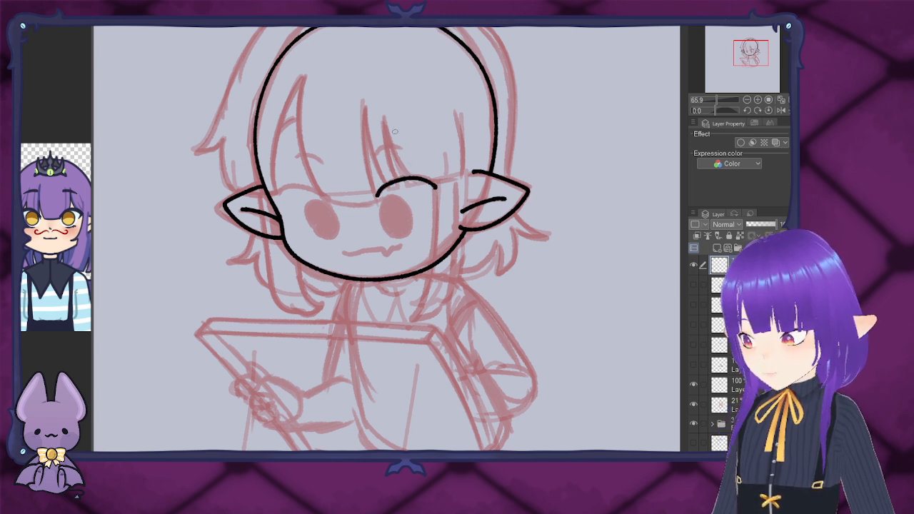
{"action": "key", "text": "ctrl+z"}
{"action": "key", "text": "ctrl+z"}
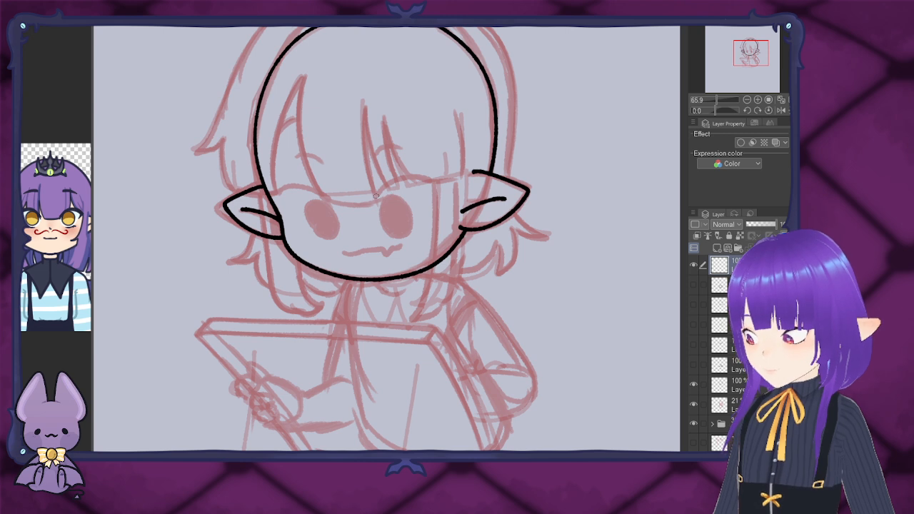
{"action": "mouse_move", "coordinate": [374, 196]}
{"action": "left_mouse_down"}
{"action": "mouse_move", "coordinate": [417, 178]}
{"action": "mouse_move", "coordinate": [436, 191]}
{"action": "left_mouse_up"}
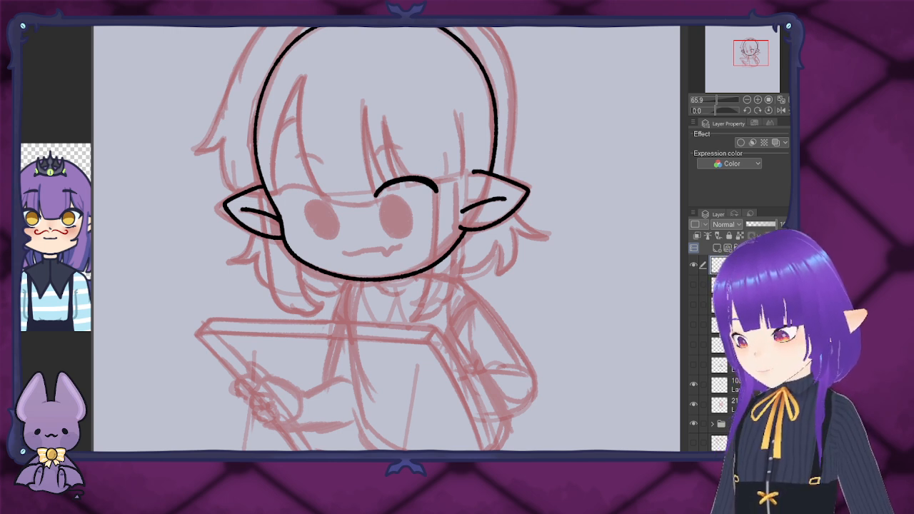
{"action": "key", "text": "ctrl+z"}
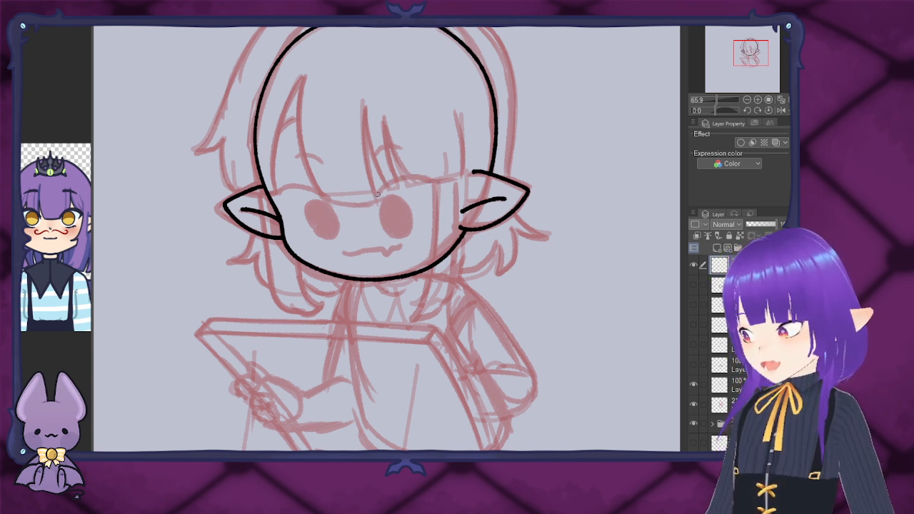
{"action": "mouse_move", "coordinate": [377, 194]}
{"action": "left_mouse_down"}
{"action": "mouse_move", "coordinate": [388, 183]}
{"action": "mouse_move", "coordinate": [437, 185]}
{"action": "left_mouse_up"}
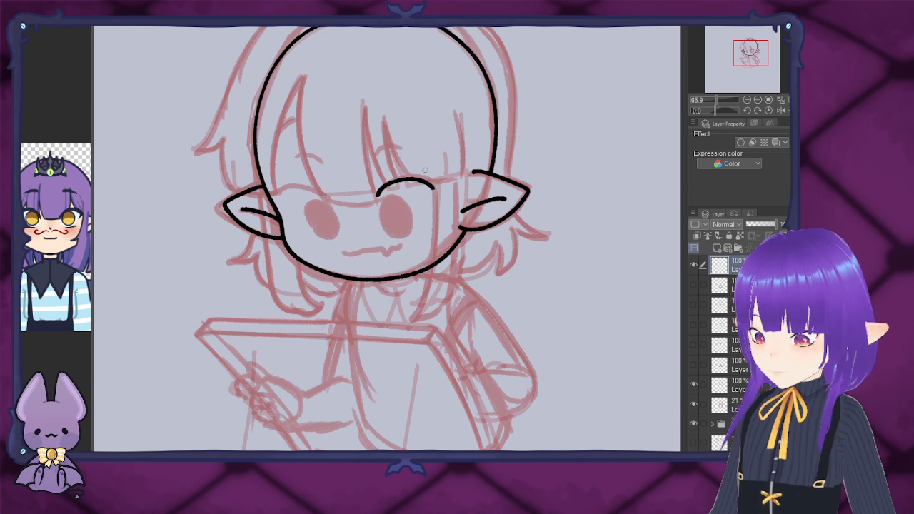
{"action": "key", "text": "ctrl+z"}
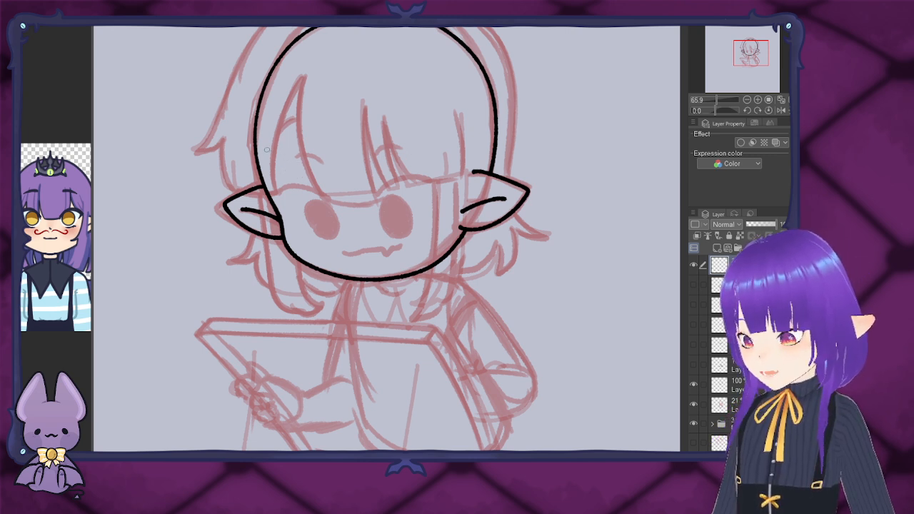
{"action": "mouse_move", "coordinate": [275, 193]}
{"action": "left_mouse_down"}
{"action": "mouse_move", "coordinate": [288, 187]}
{"action": "mouse_move", "coordinate": [334, 204]}
{"action": "mouse_move", "coordinate": [403, 180]}
{"action": "mouse_move", "coordinate": [435, 186]}
{"action": "left_mouse_up"}
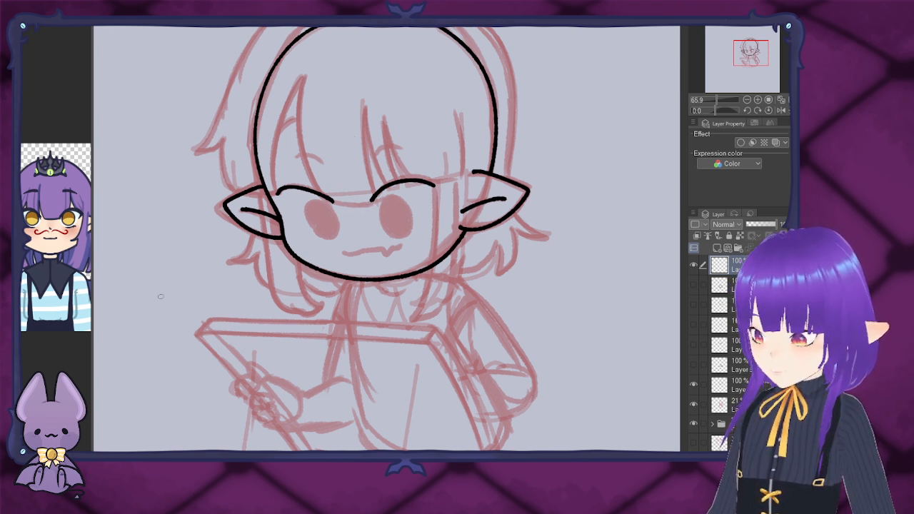
{"action": "key", "text": "ctrl+z"}
{"action": "key", "text": "ctrl+z"}
Step: Ink closed curved eyes, raised arched brows and a wavy cat mouth, and hide the rough sketch folder
{"action": "mouse_move", "coordinate": [379, 221]}
{"action": "left_mouse_down"}
{"action": "mouse_move", "coordinate": [412, 224]}
{"action": "mouse_move", "coordinate": [435, 212]}
{"action": "mouse_move", "coordinate": [391, 208]}
{"action": "left_mouse_up"}
{"action": "mouse_move", "coordinate": [373, 173]}
{"action": "left_mouse_down"}
{"action": "mouse_move", "coordinate": [398, 164]}
{"action": "mouse_move", "coordinate": [431, 175]}
{"action": "left_mouse_up"}
{"action": "left_click_drag", "start_coordinate": [290, 212], "coordinate": [340, 220]}
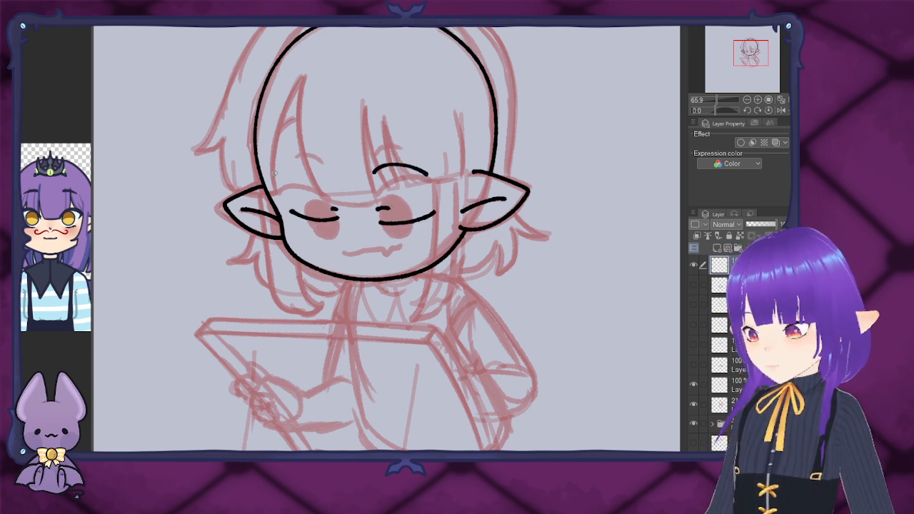
{"action": "left_click_drag", "start_coordinate": [279, 172], "coordinate": [321, 169]}
{"action": "left_click_drag", "start_coordinate": [339, 245], "coordinate": [397, 244]}
{"action": "left_click", "coordinate": [693, 424]}
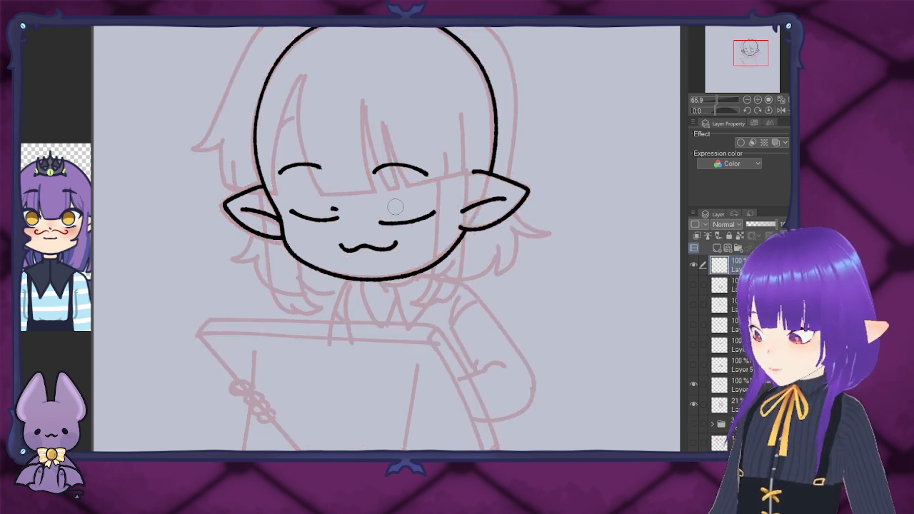
Step: Add an open lower mouth with a tongue and short paired blush strokes on both cheeks
{"action": "mouse_move", "coordinate": [357, 250]}
{"action": "left_mouse_down"}
{"action": "mouse_move", "coordinate": [363, 261]}
{"action": "mouse_move", "coordinate": [386, 252]}
{"action": "left_mouse_up"}
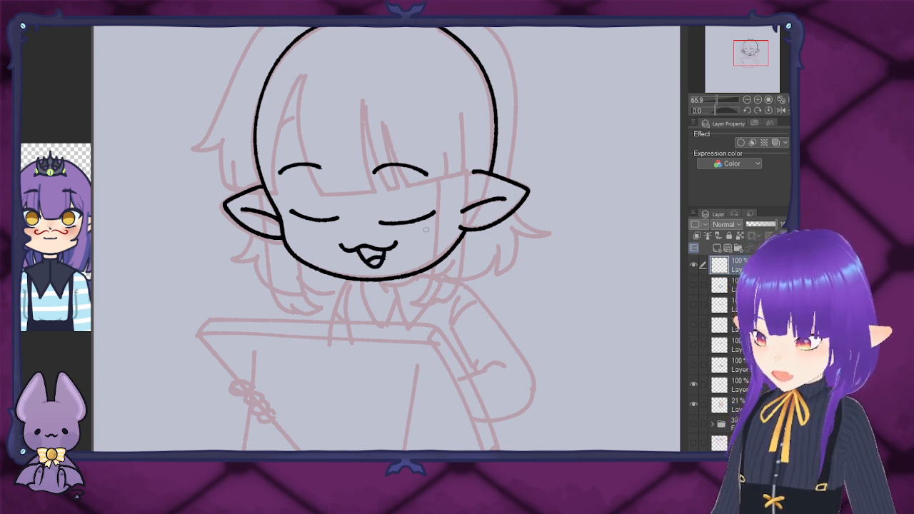
{"action": "left_click_drag", "start_coordinate": [426, 226], "coordinate": [442, 231]}
{"action": "left_click_drag", "start_coordinate": [287, 222], "coordinate": [299, 231]}
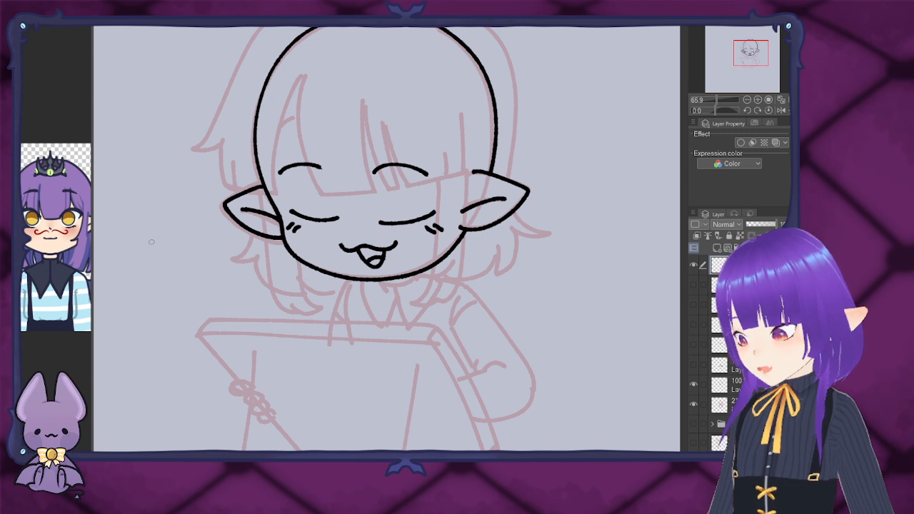
Step: Doodle an upward outlined arrow with a lengthened shaft beside the head and hand-letter "Ego" next to it
{"action": "mouse_move", "coordinate": [143, 233]}
{"action": "left_mouse_down"}
{"action": "mouse_move", "coordinate": [166, 190]}
{"action": "mouse_move", "coordinate": [183, 226]}
{"action": "mouse_move", "coordinate": [172, 223]}
{"action": "mouse_move", "coordinate": [170, 260]}
{"action": "mouse_move", "coordinate": [157, 259]}
{"action": "mouse_move", "coordinate": [160, 224]}
{"action": "left_mouse_up"}
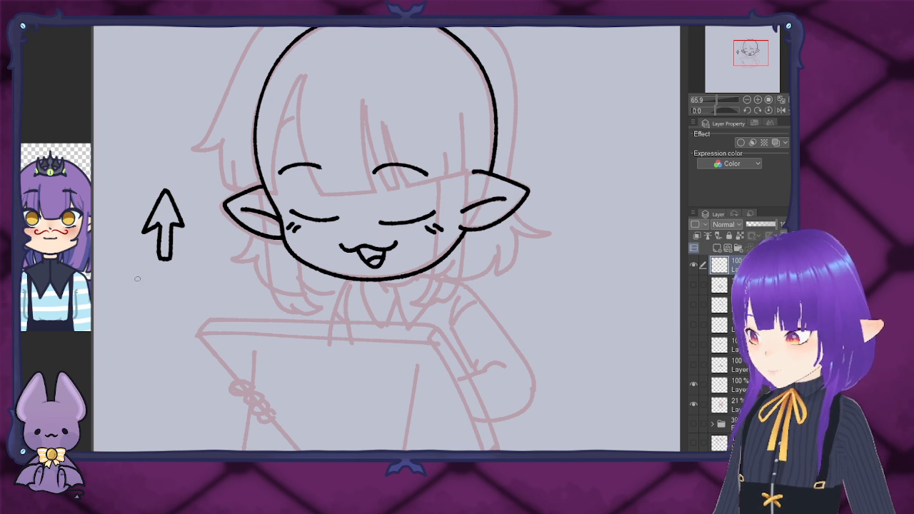
{"action": "key", "text": "ctrl+z"}
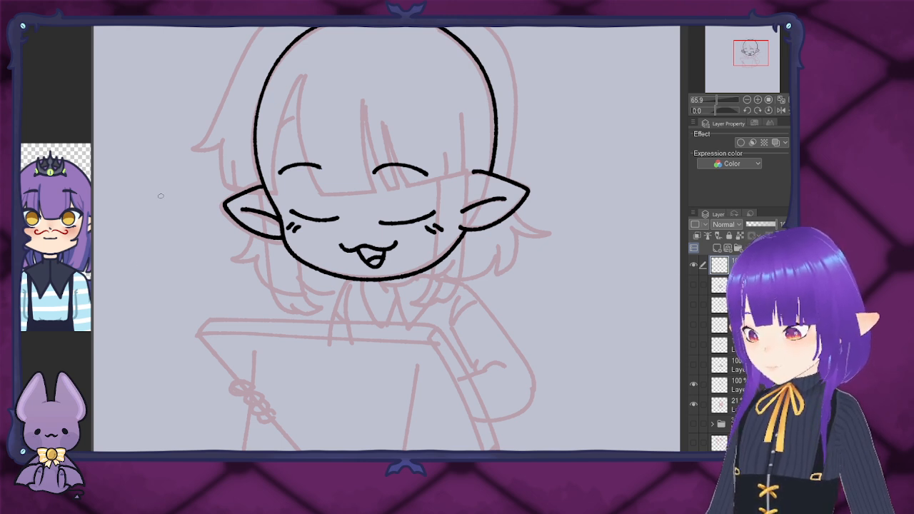
{"action": "mouse_move", "coordinate": [161, 195]}
{"action": "left_mouse_down"}
{"action": "mouse_move", "coordinate": [147, 217]}
{"action": "mouse_move", "coordinate": [182, 217]}
{"action": "mouse_move", "coordinate": [163, 194]}
{"action": "mouse_move", "coordinate": [158, 250]}
{"action": "mouse_move", "coordinate": [172, 250]}
{"action": "left_mouse_up"}
{"action": "left_click_drag", "start_coordinate": [169, 219], "coordinate": [169, 249]}
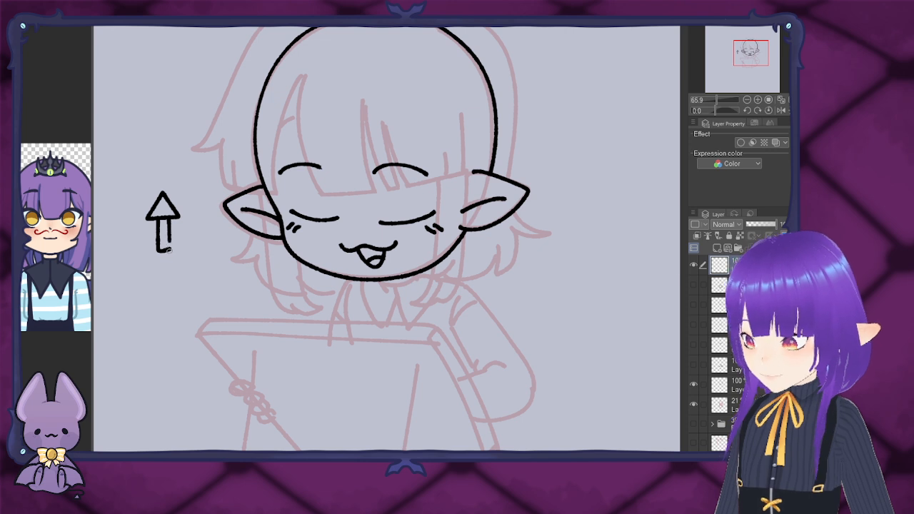
{"action": "key", "text": "e"}
{"action": "left_click_drag", "start_coordinate": [160, 218], "coordinate": [160, 219]}
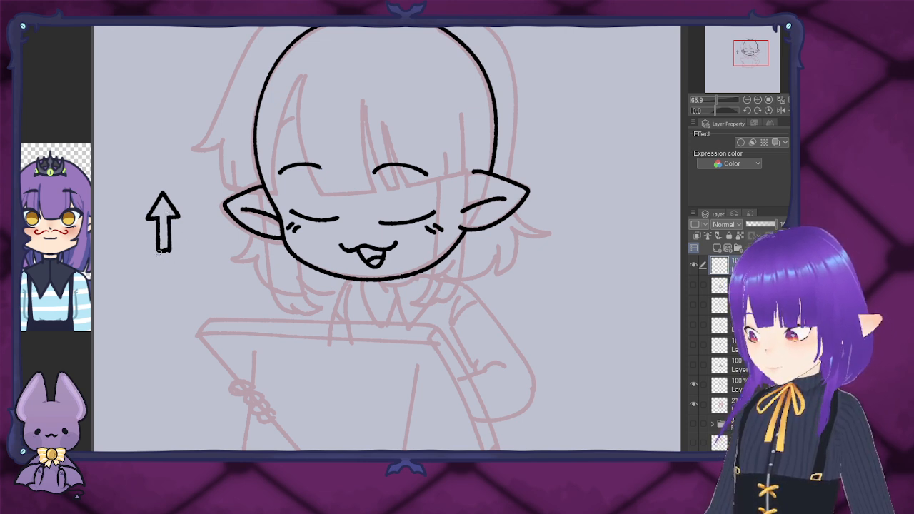
{"action": "left_click_drag", "start_coordinate": [158, 250], "coordinate": [168, 289]}
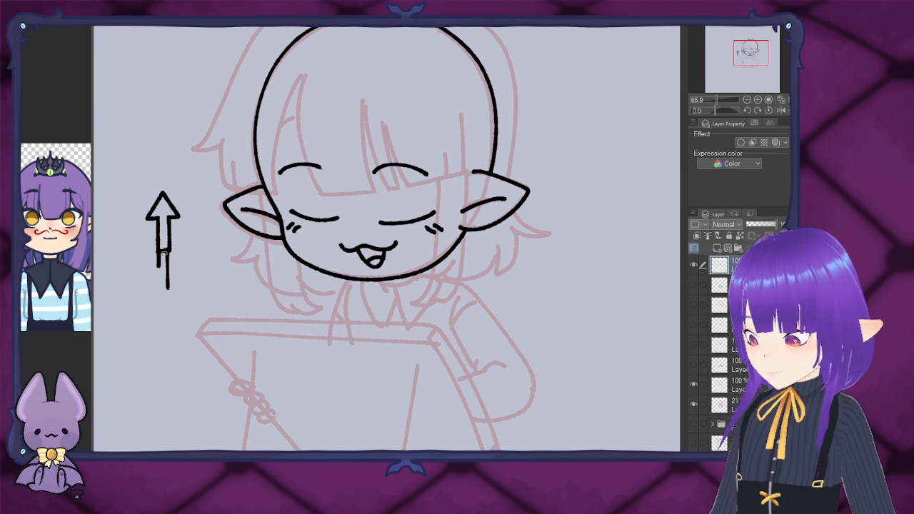
{"action": "mouse_move", "coordinate": [178, 235]}
{"action": "left_mouse_down"}
{"action": "mouse_move", "coordinate": [190, 254]}
{"action": "mouse_move", "coordinate": [190, 234]}
{"action": "mouse_move", "coordinate": [207, 250]}
{"action": "mouse_move", "coordinate": [190, 263]}
{"action": "mouse_move", "coordinate": [216, 250]}
{"action": "mouse_move", "coordinate": [219, 237]}
{"action": "left_mouse_up"}
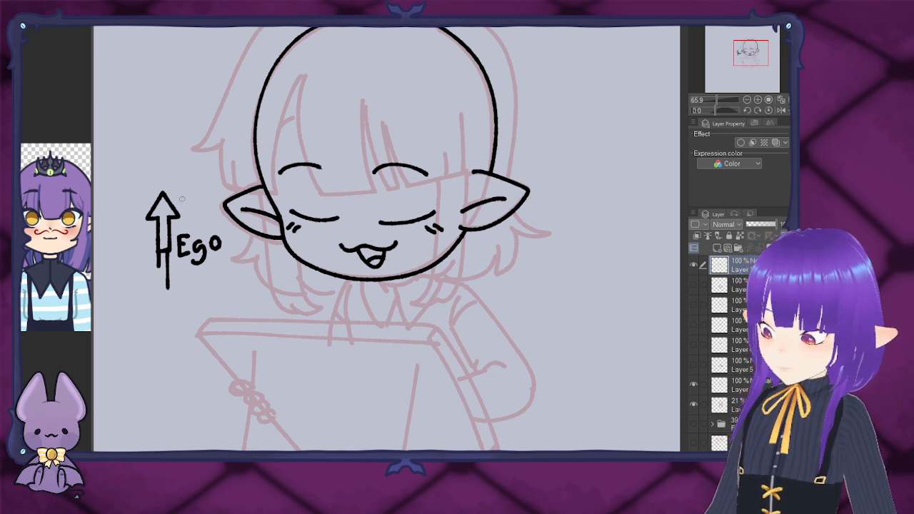
Step: Erase the arrow and its lettering, and clear the facial features from the layer
{"action": "left_click_drag", "start_coordinate": [162, 187], "coordinate": [147, 217]}
{"action": "mouse_move", "coordinate": [145, 292]}
{"action": "left_mouse_down"}
{"action": "mouse_move", "coordinate": [163, 201]}
{"action": "mouse_move", "coordinate": [176, 194]}
{"action": "mouse_move", "coordinate": [184, 284]}
{"action": "mouse_move", "coordinate": [212, 257]}
{"action": "left_mouse_up"}
{"action": "key", "text": "p"}
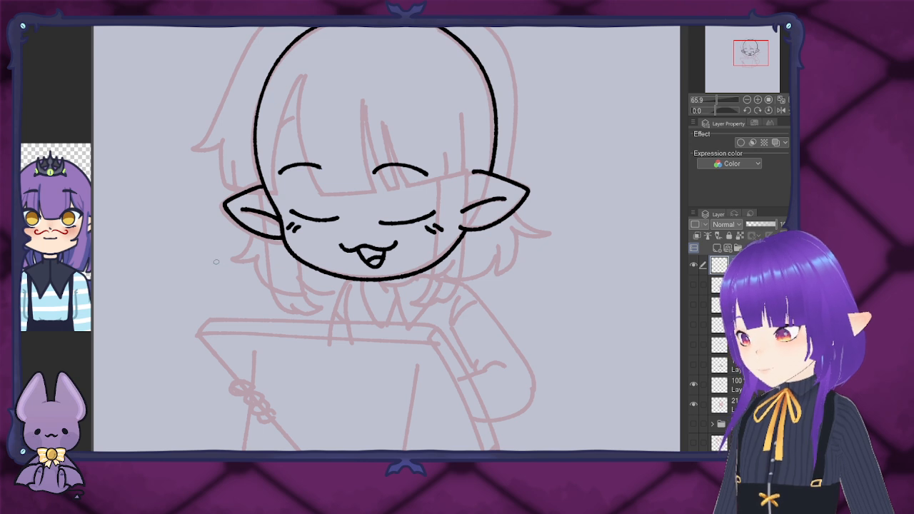
{"action": "key", "text": "Delete"}
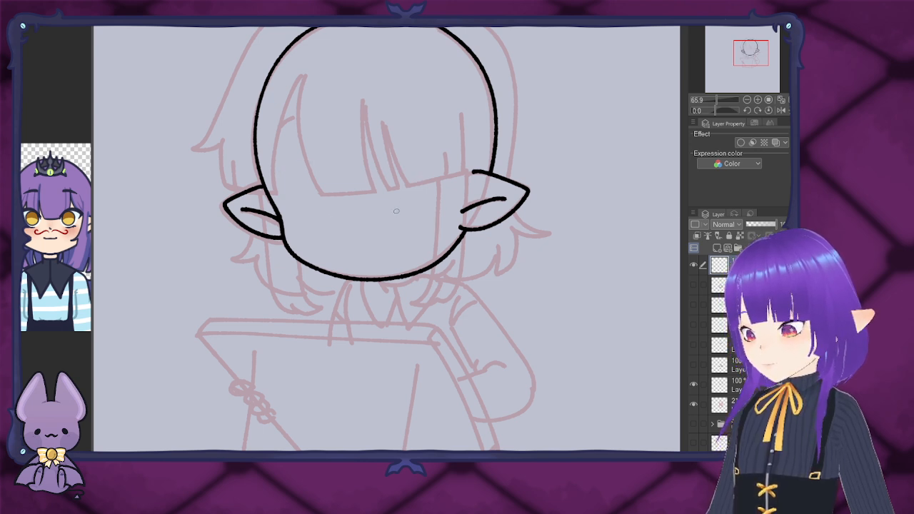
Step: Draw a crying face with streaming tears, a wobbly open mouth and worried brows, and clear it from the layer
{"action": "mouse_move", "coordinate": [398, 220]}
{"action": "left_mouse_down"}
{"action": "mouse_move", "coordinate": [384, 202]}
{"action": "mouse_move", "coordinate": [409, 191]}
{"action": "mouse_move", "coordinate": [447, 199]}
{"action": "mouse_move", "coordinate": [436, 260]}
{"action": "mouse_move", "coordinate": [399, 220]}
{"action": "mouse_move", "coordinate": [425, 227]}
{"action": "mouse_move", "coordinate": [424, 267]}
{"action": "left_mouse_up"}
{"action": "mouse_move", "coordinate": [330, 254]}
{"action": "left_mouse_down"}
{"action": "mouse_move", "coordinate": [378, 248]}
{"action": "mouse_move", "coordinate": [368, 260]}
{"action": "mouse_move", "coordinate": [333, 258]}
{"action": "left_mouse_up"}
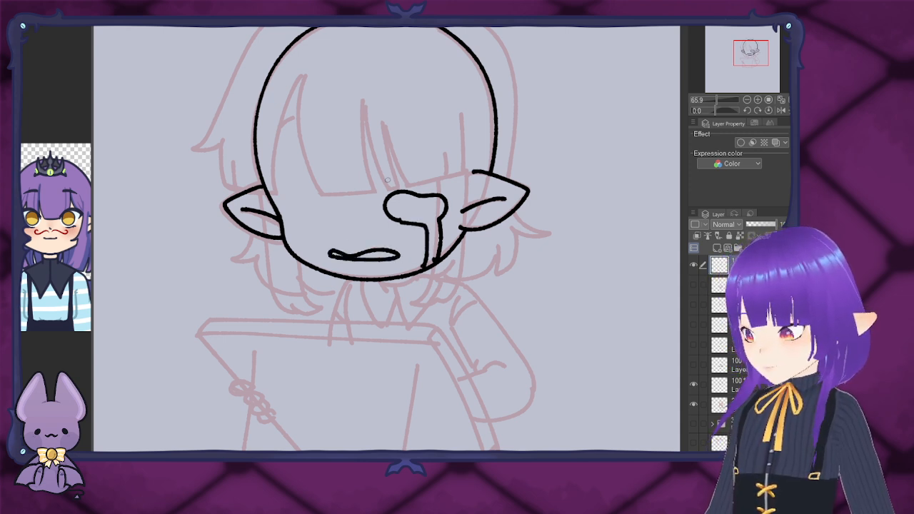
{"action": "mouse_move", "coordinate": [386, 180]}
{"action": "left_mouse_down"}
{"action": "mouse_move", "coordinate": [388, 158]}
{"action": "mouse_move", "coordinate": [435, 174]}
{"action": "left_mouse_up"}
{"action": "mouse_move", "coordinate": [293, 204]}
{"action": "left_mouse_down"}
{"action": "mouse_move", "coordinate": [353, 194]}
{"action": "mouse_move", "coordinate": [354, 217]}
{"action": "mouse_move", "coordinate": [333, 227]}
{"action": "mouse_move", "coordinate": [307, 222]}
{"action": "mouse_move", "coordinate": [307, 255]}
{"action": "left_mouse_up"}
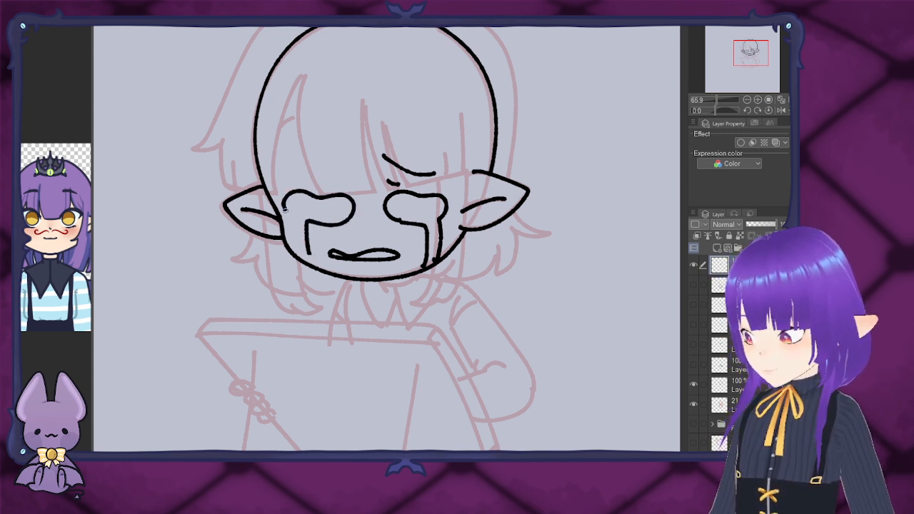
{"action": "left_click_drag", "start_coordinate": [284, 208], "coordinate": [309, 265]}
{"action": "left_click_drag", "start_coordinate": [328, 180], "coordinate": [338, 180]}
{"action": "left_click_drag", "start_coordinate": [287, 156], "coordinate": [339, 138]}
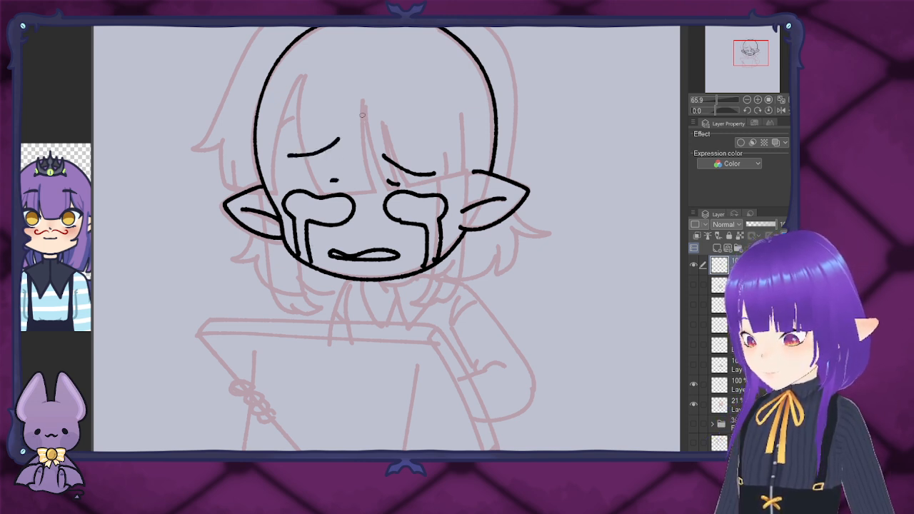
{"action": "key", "text": "Delete"}
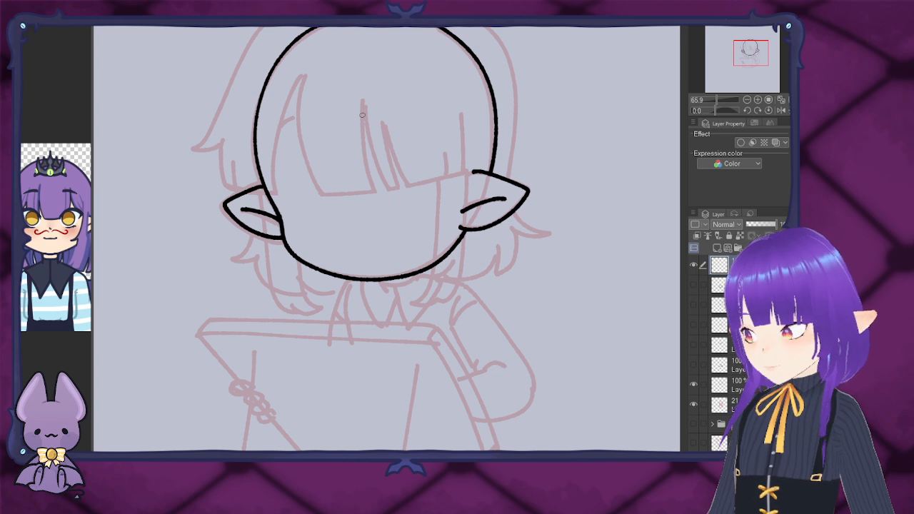
Step: Doodle a small frowning figure with a round head and two raised hands beside the character, and clear it
{"action": "mouse_move", "coordinate": [545, 295]}
{"action": "left_mouse_down"}
{"action": "mouse_move", "coordinate": [514, 299]}
{"action": "mouse_move", "coordinate": [523, 309]}
{"action": "mouse_move", "coordinate": [591, 306]}
{"action": "mouse_move", "coordinate": [581, 307]}
{"action": "mouse_move", "coordinate": [585, 326]}
{"action": "mouse_move", "coordinate": [571, 302]}
{"action": "left_mouse_up"}
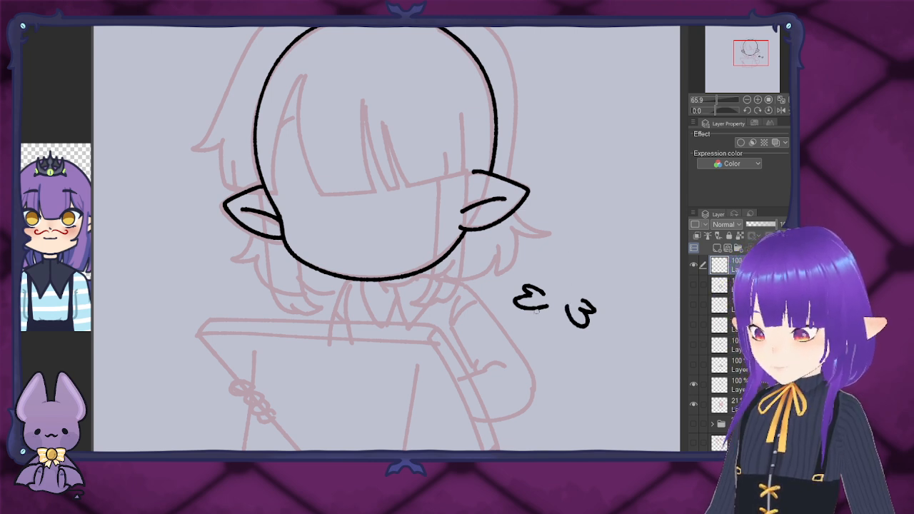
{"action": "mouse_move", "coordinate": [532, 307]}
{"action": "left_mouse_down"}
{"action": "mouse_move", "coordinate": [535, 325]}
{"action": "mouse_move", "coordinate": [551, 312]}
{"action": "mouse_move", "coordinate": [543, 292]}
{"action": "mouse_move", "coordinate": [548, 315]}
{"action": "mouse_move", "coordinate": [567, 325]}
{"action": "mouse_move", "coordinate": [579, 319]}
{"action": "mouse_move", "coordinate": [571, 299]}
{"action": "mouse_move", "coordinate": [587, 302]}
{"action": "mouse_move", "coordinate": [544, 274]}
{"action": "mouse_move", "coordinate": [571, 254]}
{"action": "mouse_move", "coordinate": [594, 280]}
{"action": "mouse_move", "coordinate": [575, 293]}
{"action": "left_mouse_up"}
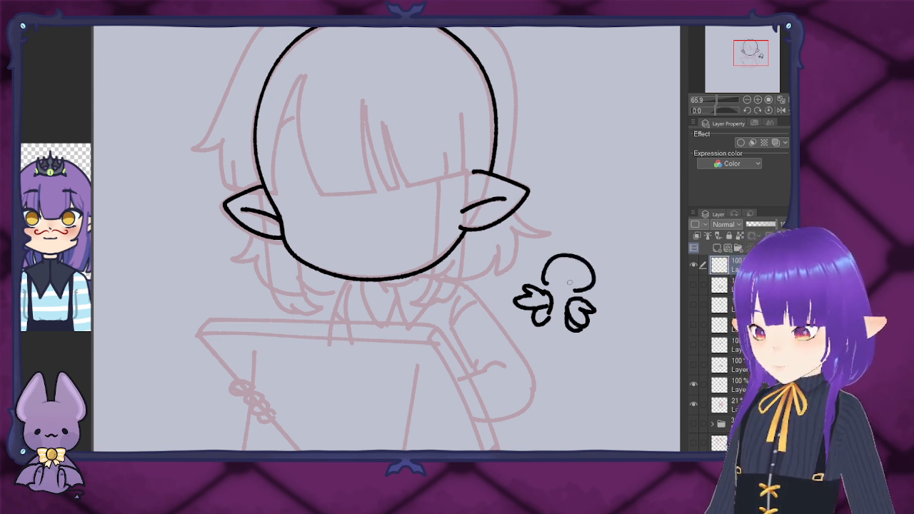
{"action": "left_click", "coordinate": [552, 267]}
{"action": "left_click", "coordinate": [579, 272]}
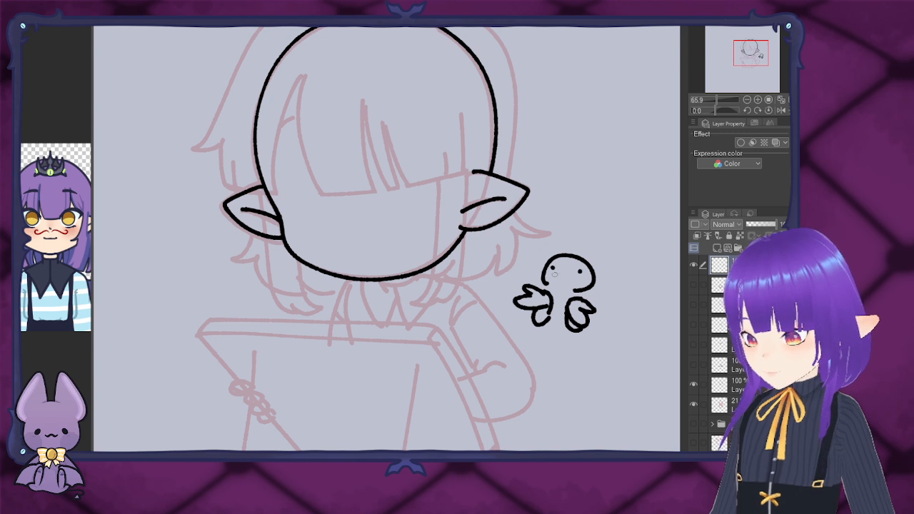
{"action": "mouse_move", "coordinate": [554, 277]}
{"action": "left_mouse_down"}
{"action": "mouse_move", "coordinate": [569, 270]}
{"action": "mouse_move", "coordinate": [573, 283]}
{"action": "left_mouse_up"}
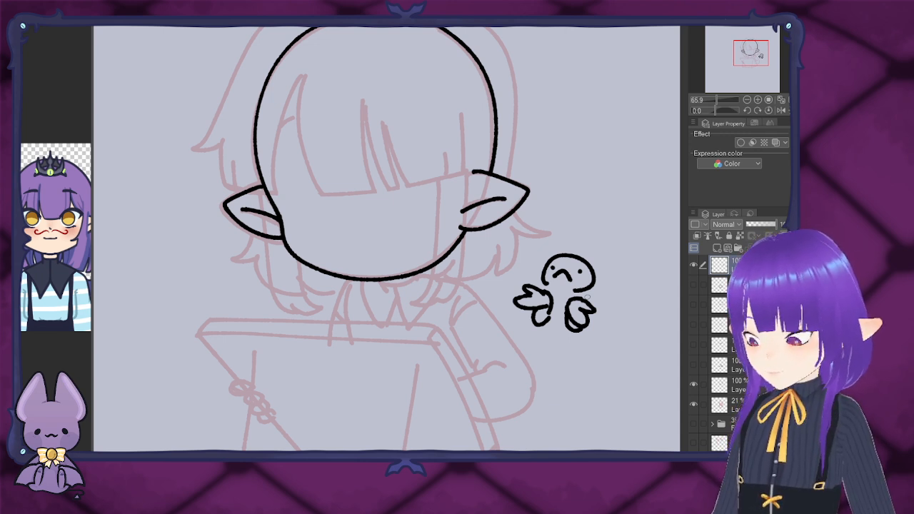
{"action": "key", "text": "Delete"}
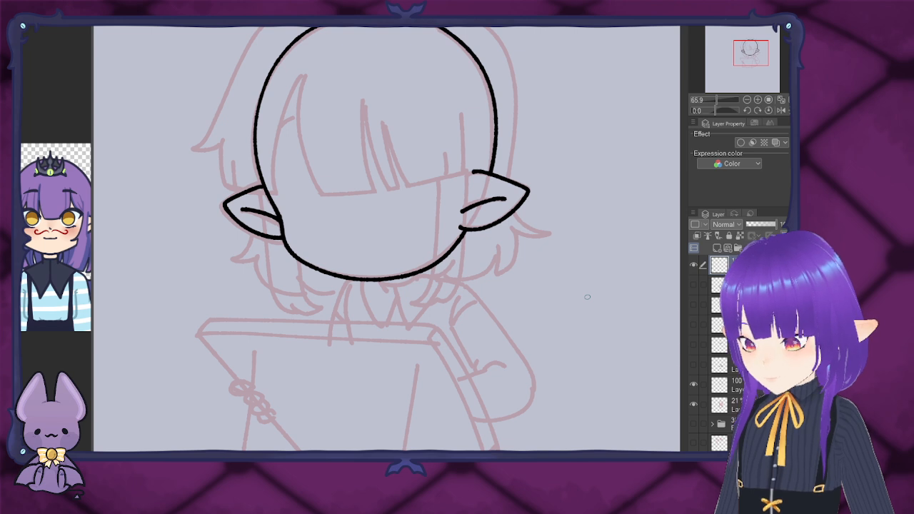
Step: Draw a face with closed line eyes, short brows, a small smile and a round mark beside one eye, and clear it
{"action": "left_click_drag", "start_coordinate": [382, 226], "coordinate": [431, 224]}
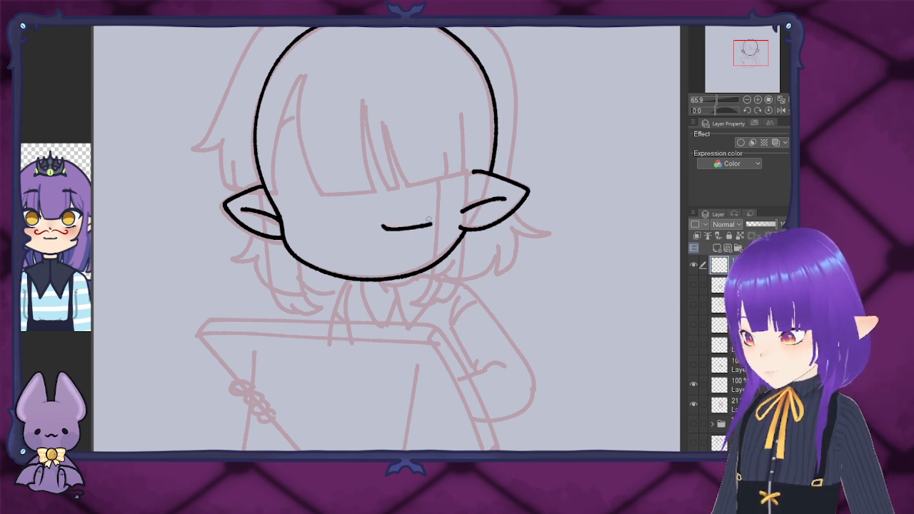
{"action": "left_click_drag", "start_coordinate": [379, 189], "coordinate": [411, 186]}
{"action": "left_click_drag", "start_coordinate": [289, 216], "coordinate": [340, 222]}
{"action": "left_click_drag", "start_coordinate": [309, 186], "coordinate": [333, 182]}
{"action": "mouse_move", "coordinate": [426, 226]}
{"action": "left_mouse_down"}
{"action": "mouse_move", "coordinate": [443, 219]}
{"action": "mouse_move", "coordinate": [450, 234]}
{"action": "mouse_move", "coordinate": [431, 234]}
{"action": "mouse_move", "coordinate": [443, 226]}
{"action": "left_mouse_up"}
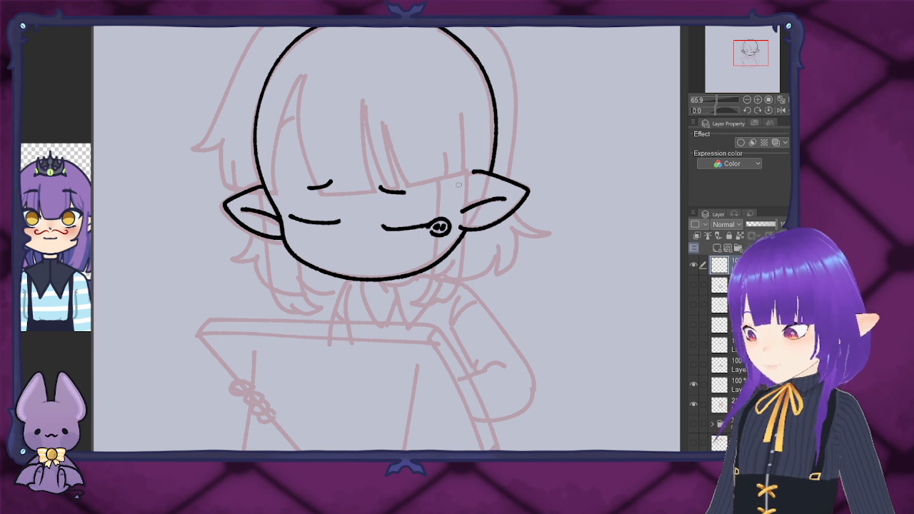
{"action": "left_click_drag", "start_coordinate": [343, 250], "coordinate": [389, 247]}
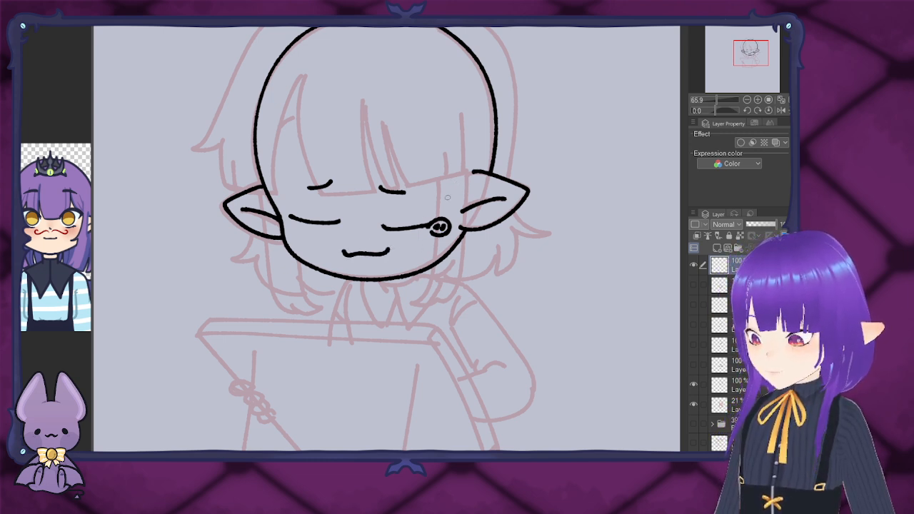
{"action": "left_click", "coordinate": [374, 186]}
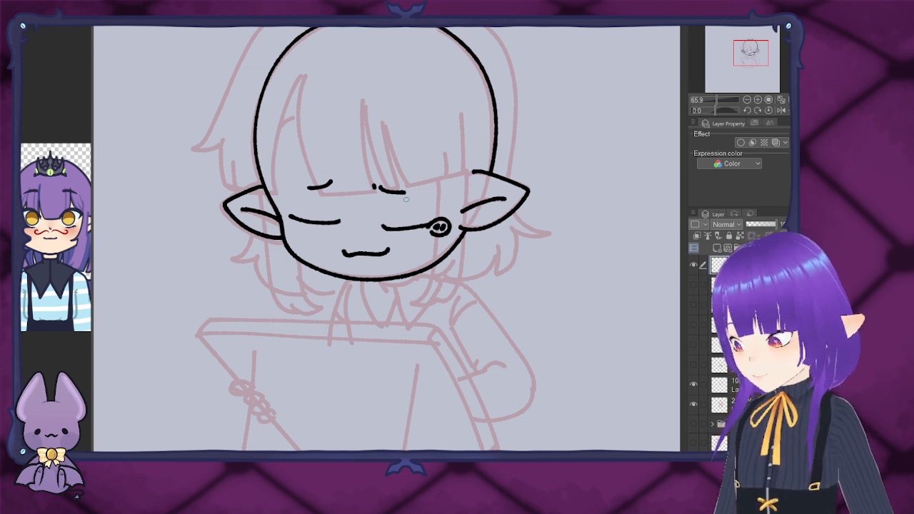
{"action": "key", "text": "Delete"}
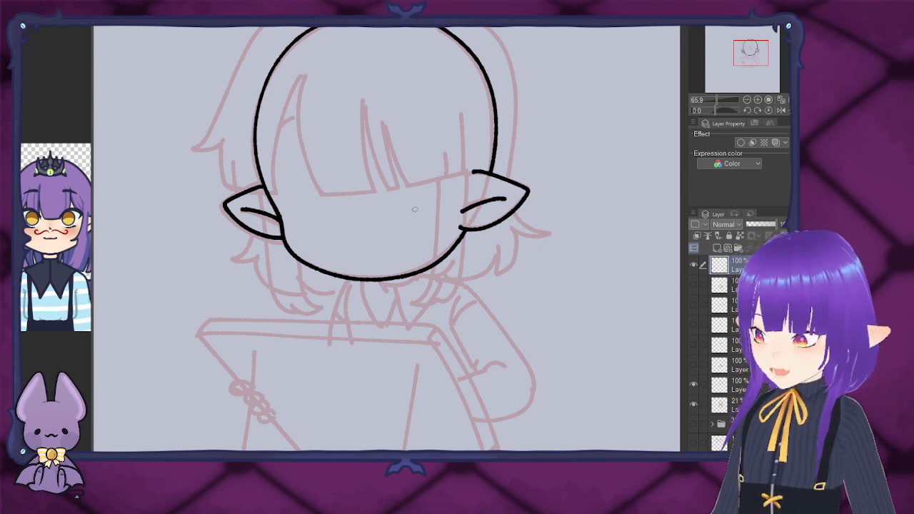
Step: Draw a teary face with double-ringed round eyes, tears at the outer corners, a wobbly open mouth and worried brows
{"action": "mouse_move", "coordinate": [412, 222]}
{"action": "left_mouse_down"}
{"action": "mouse_move", "coordinate": [383, 223]}
{"action": "mouse_move", "coordinate": [378, 187]}
{"action": "left_mouse_up"}
{"action": "mouse_move", "coordinate": [378, 187]}
{"action": "left_mouse_down"}
{"action": "mouse_move", "coordinate": [410, 173]}
{"action": "mouse_move", "coordinate": [438, 202]}
{"action": "mouse_move", "coordinate": [431, 224]}
{"action": "mouse_move", "coordinate": [411, 225]}
{"action": "mouse_move", "coordinate": [384, 201]}
{"action": "mouse_move", "coordinate": [411, 183]}
{"action": "mouse_move", "coordinate": [407, 223]}
{"action": "left_mouse_up"}
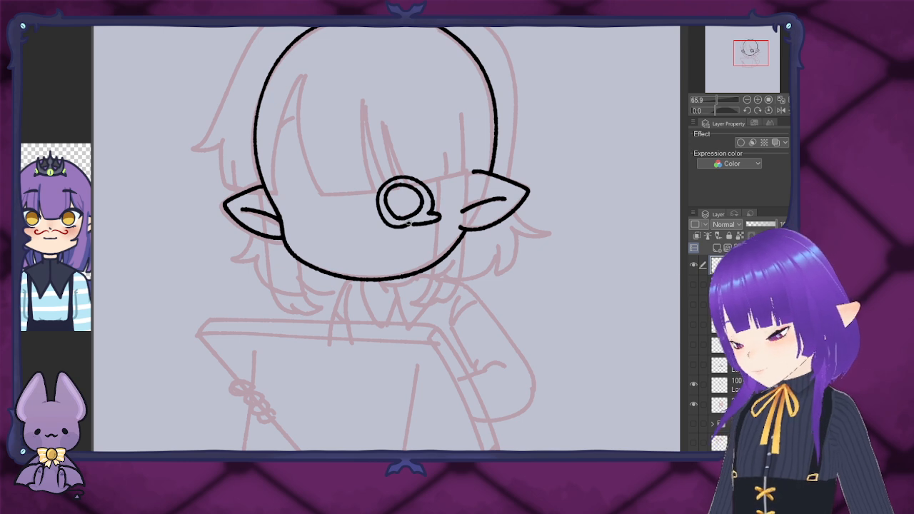
{"action": "mouse_move", "coordinate": [335, 250]}
{"action": "left_mouse_down"}
{"action": "mouse_move", "coordinate": [372, 245]}
{"action": "mouse_move", "coordinate": [391, 254]}
{"action": "mouse_move", "coordinate": [339, 255]}
{"action": "left_mouse_up"}
{"action": "mouse_move", "coordinate": [289, 206]}
{"action": "left_mouse_down"}
{"action": "mouse_move", "coordinate": [322, 179]}
{"action": "mouse_move", "coordinate": [339, 221]}
{"action": "mouse_move", "coordinate": [324, 237]}
{"action": "mouse_move", "coordinate": [292, 236]}
{"action": "mouse_move", "coordinate": [288, 224]}
{"action": "mouse_move", "coordinate": [312, 224]}
{"action": "mouse_move", "coordinate": [303, 221]}
{"action": "mouse_move", "coordinate": [302, 187]}
{"action": "mouse_move", "coordinate": [321, 193]}
{"action": "mouse_move", "coordinate": [311, 228]}
{"action": "left_mouse_up"}
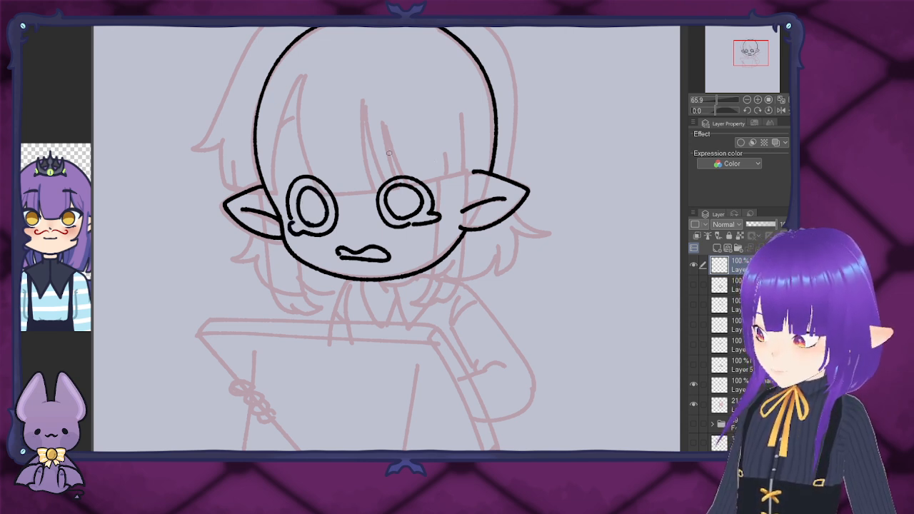
{"action": "left_click_drag", "start_coordinate": [379, 166], "coordinate": [426, 178]}
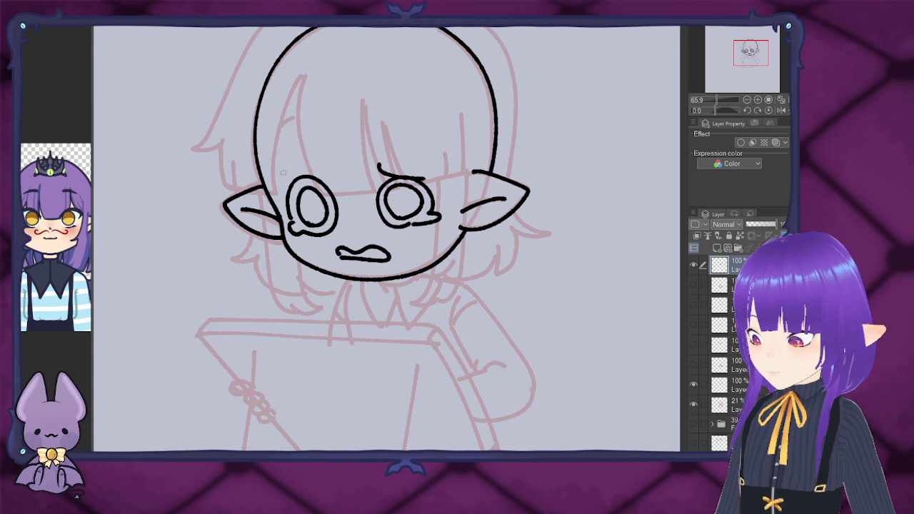
{"action": "left_click_drag", "start_coordinate": [280, 177], "coordinate": [314, 165]}
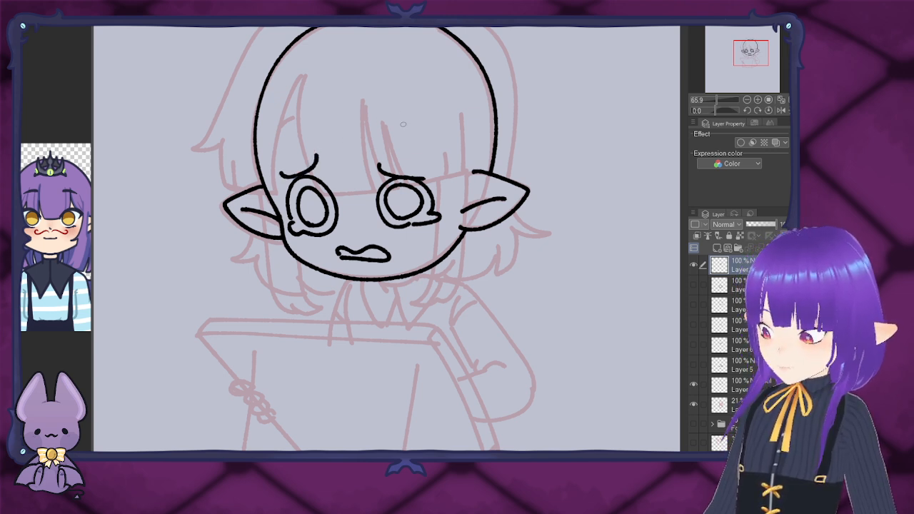
Step: Clear the teary face, undo the clearing, and fill the inner circles of both eyes with black
{"action": "key", "text": "Delete"}
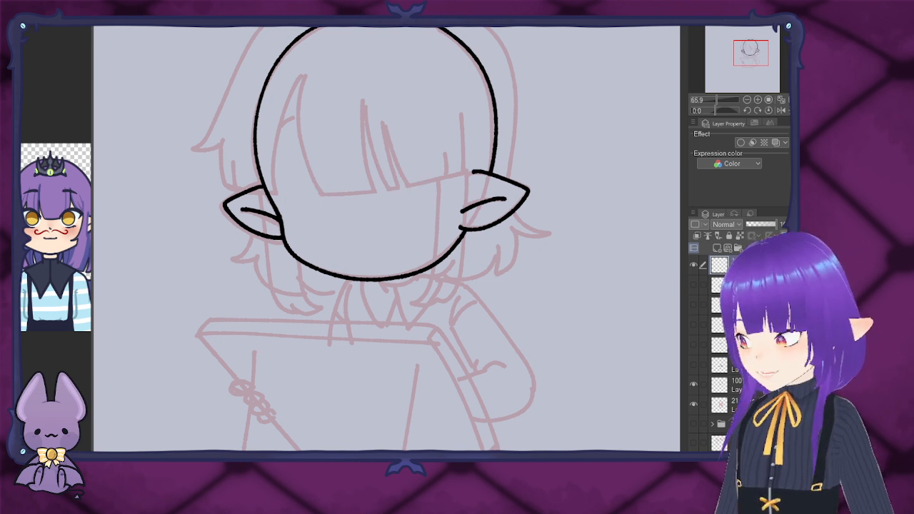
{"action": "key", "text": "ctrl+z"}
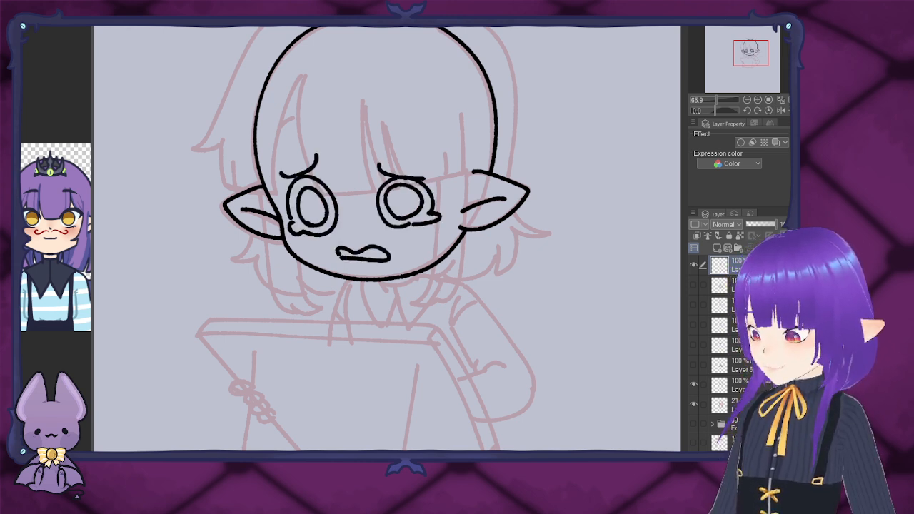
{"action": "left_click", "coordinate": [312, 207]}
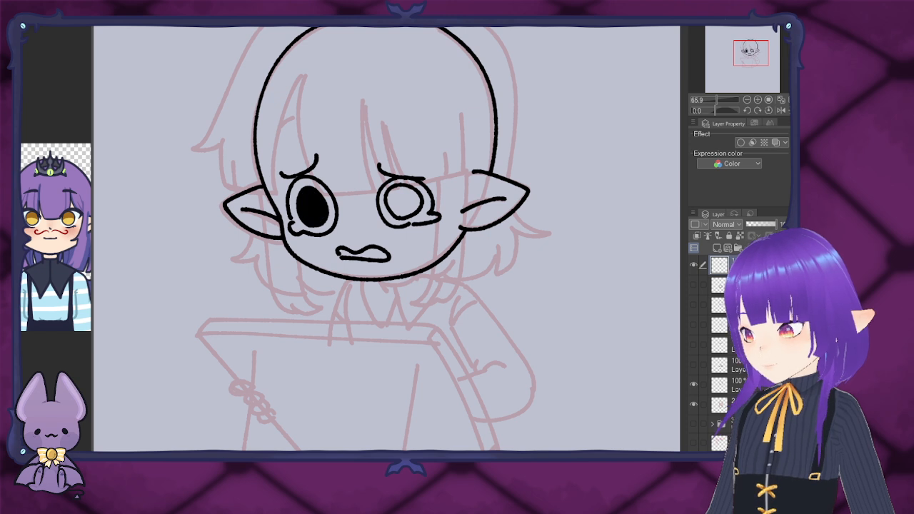
{"action": "left_click", "coordinate": [403, 201]}
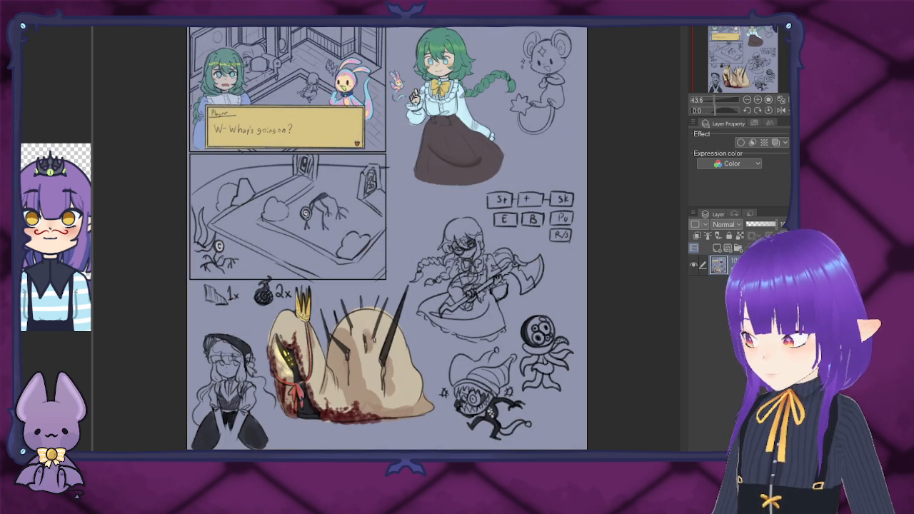
Step: Examine the green-haired girl, the small winged companion and the dialogue-box panel on the colored concept sheet up close
{"action": "scroll", "coordinate": [480, 58], "scroll_direction": "up", "scroll_amount": 6}
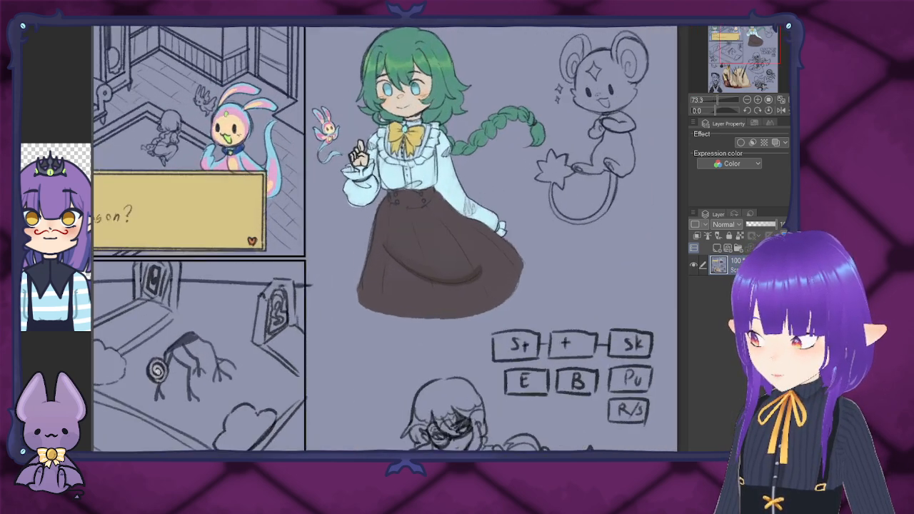
{"action": "scroll", "coordinate": [479, 57], "scroll_direction": "up", "scroll_amount": 3}
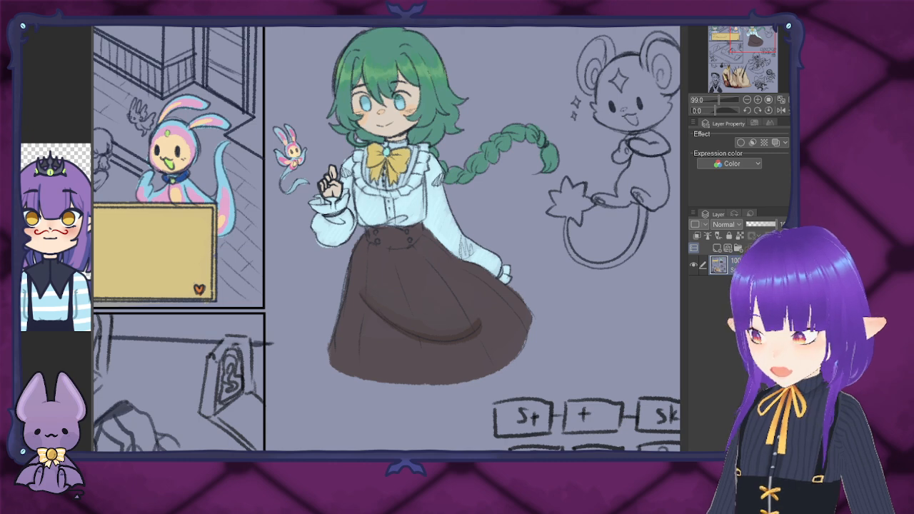
{"action": "scroll", "coordinate": [486, 57], "scroll_direction": "up", "scroll_amount": 1}
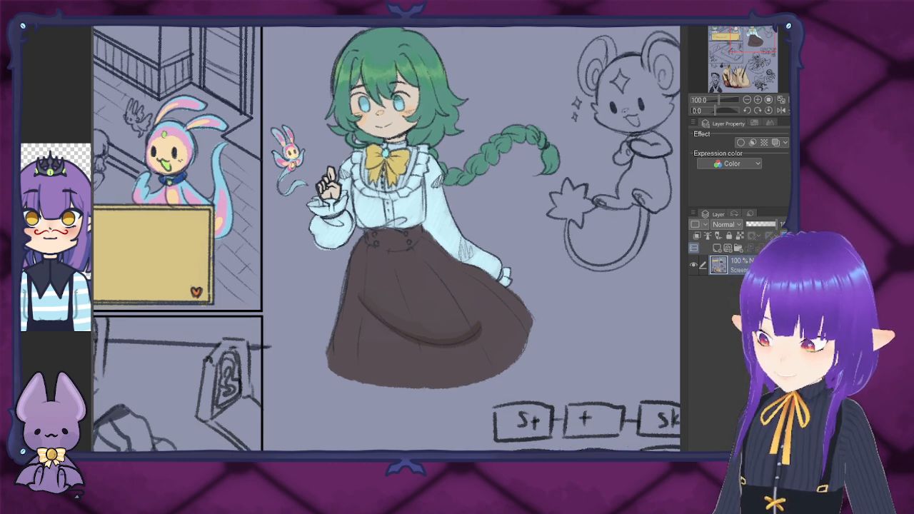
{"action": "scroll", "coordinate": [412, 174], "scroll_direction": "down", "scroll_amount": 2}
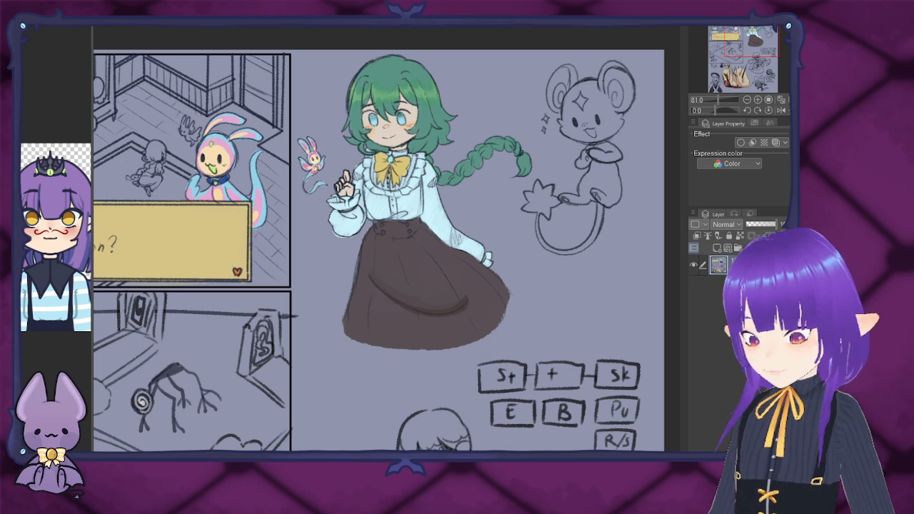
{"action": "scroll", "coordinate": [378, 211], "scroll_direction": "down", "scroll_amount": 2}
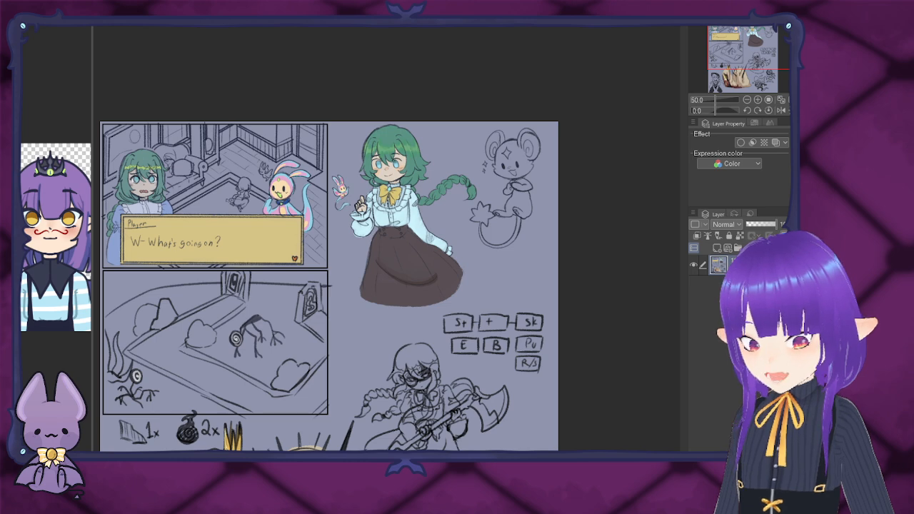
{"action": "left_click_drag", "start_coordinate": [378, 286], "coordinate": [414, 204]}
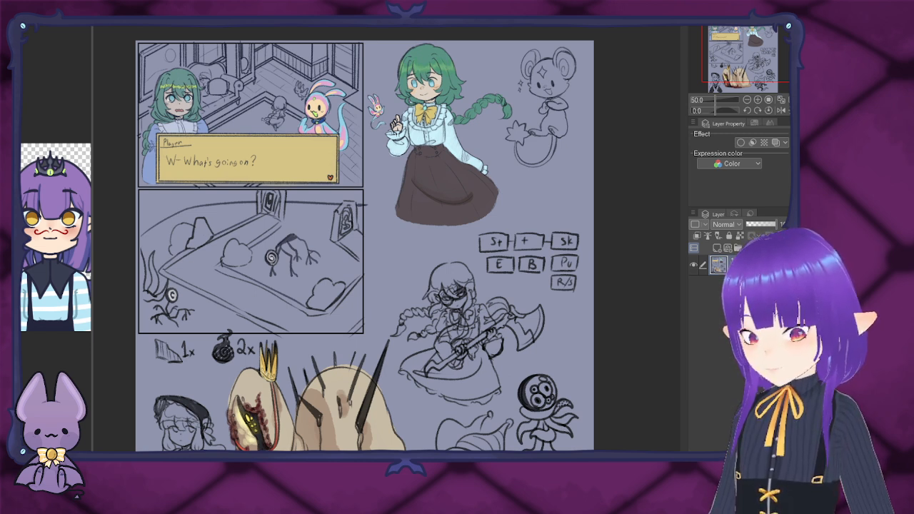
{"action": "scroll", "coordinate": [304, 76], "scroll_direction": "up", "scroll_amount": 3}
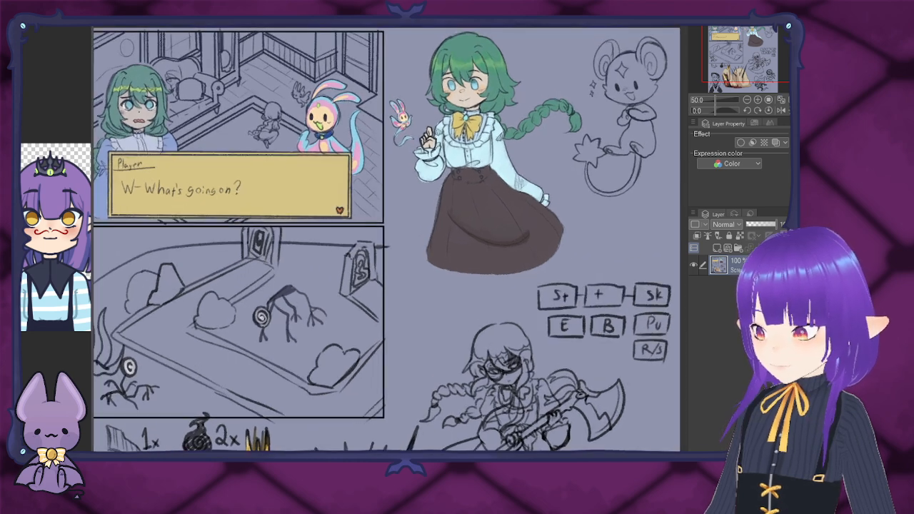
{"action": "scroll", "coordinate": [304, 76], "scroll_direction": "up", "scroll_amount": 4}
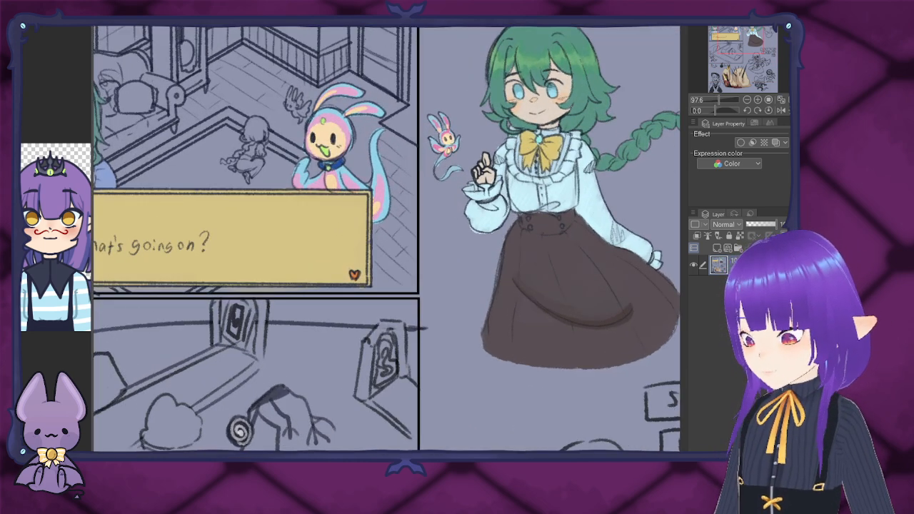
{"action": "scroll", "coordinate": [304, 76], "scroll_direction": "up", "scroll_amount": 1}
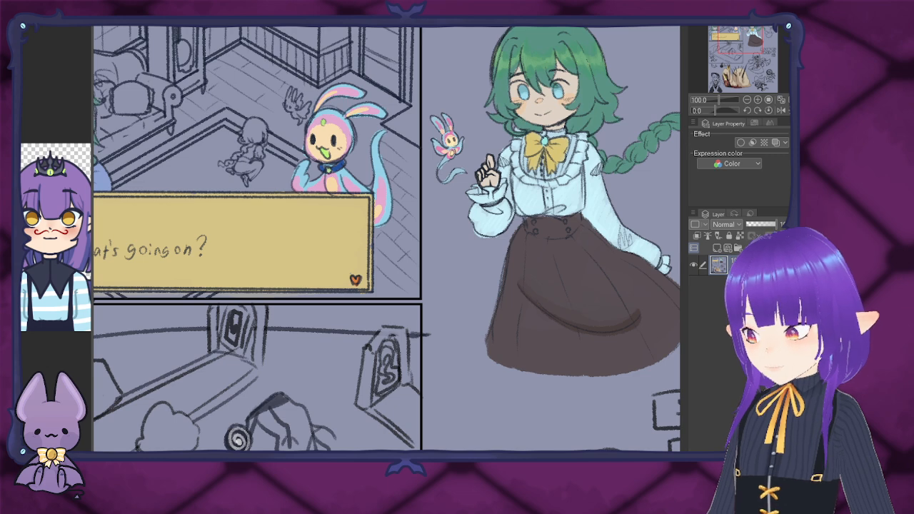
{"action": "scroll", "coordinate": [300, 68], "scroll_direction": "up", "scroll_amount": 1}
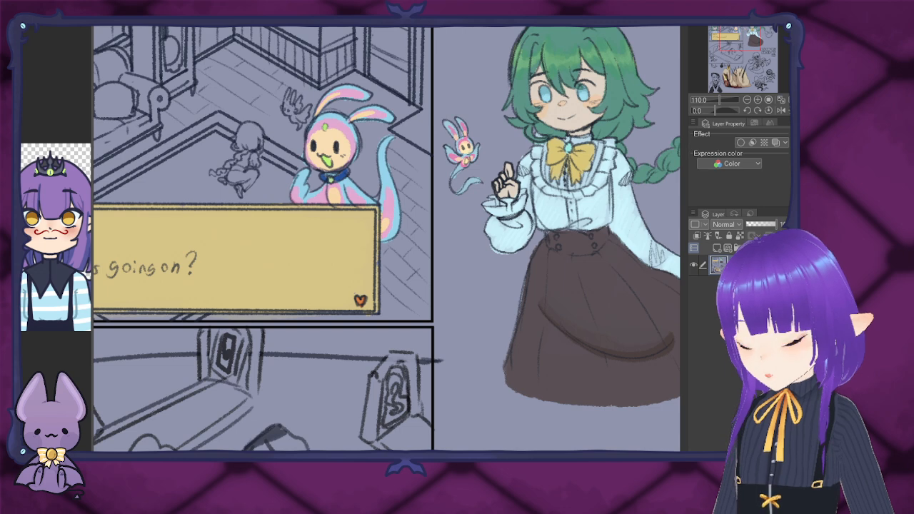
Step: Examine the lower half of the concept sheet with the crowned spiked creature, the axe wielder and the small monsters
{"action": "scroll", "coordinate": [328, 86], "scroll_direction": "down", "scroll_amount": 5}
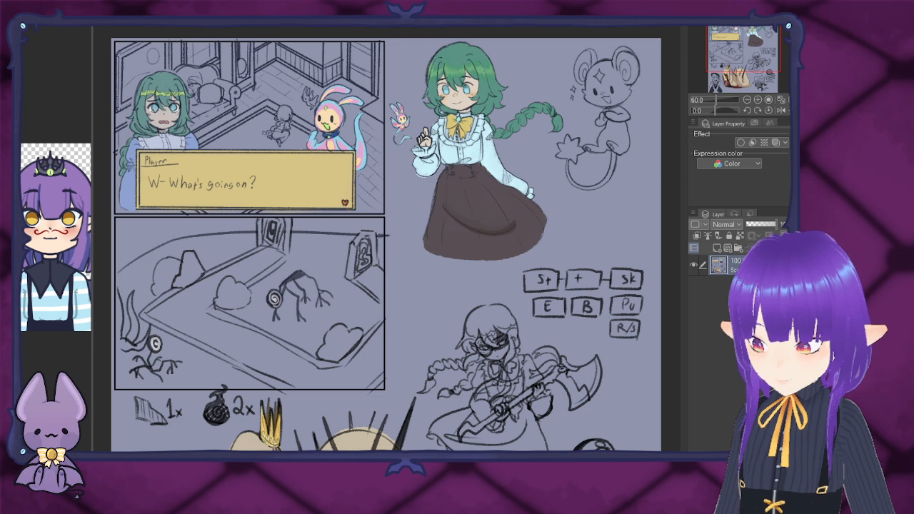
{"action": "scroll", "coordinate": [386, 239], "scroll_direction": "down", "scroll_amount": 5}
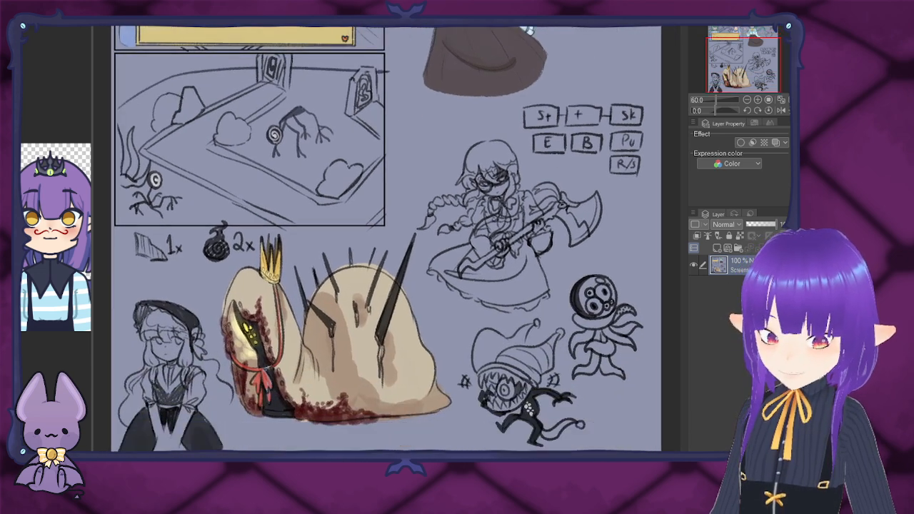
{"action": "scroll", "coordinate": [385, 239], "scroll_direction": "left", "scroll_amount": 1}
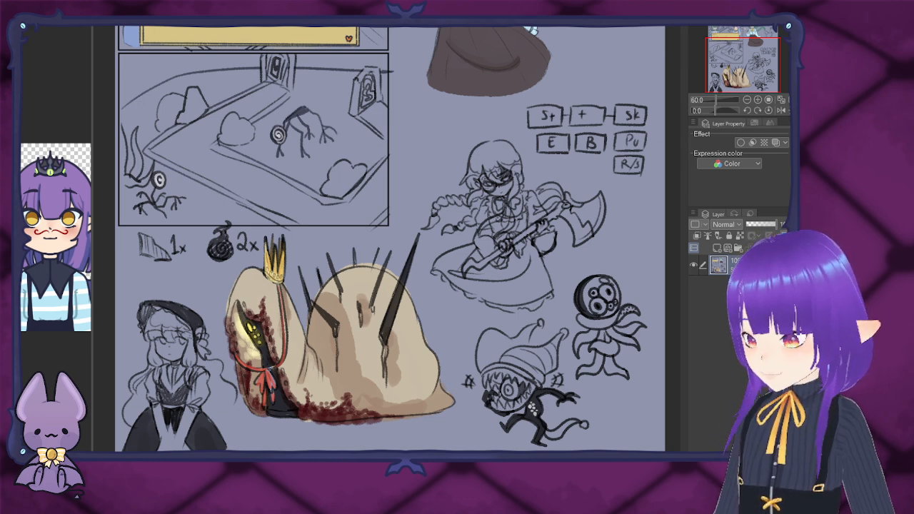
Step: Go through the open artwork documents with the winged rabbit and mouse sketches and the cats, and examine the isometric houses up close
{"action": "key", "text": "ctrl+Tab"}
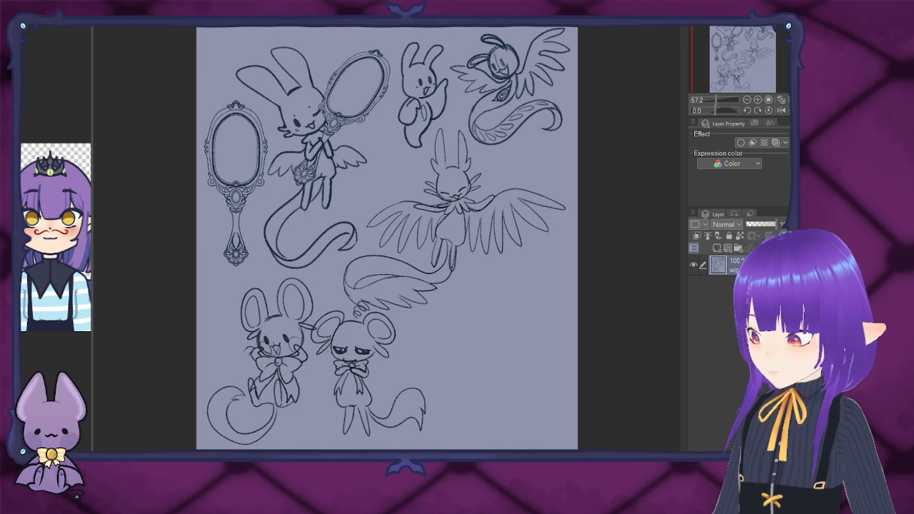
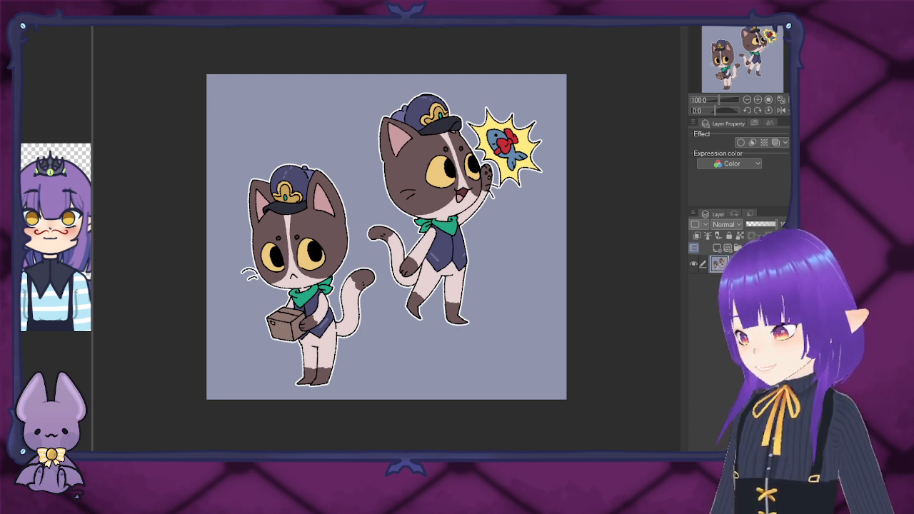
{"action": "key", "text": "ctrl+Tab"}
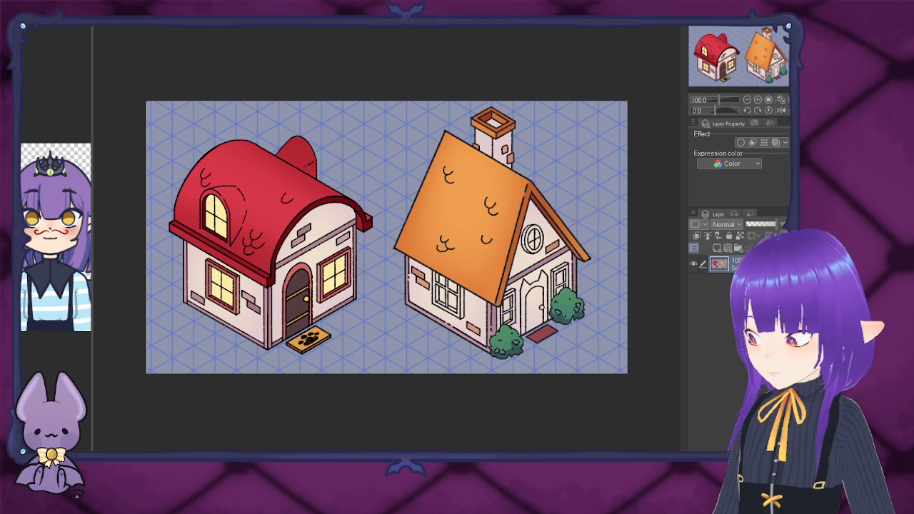
{"action": "scroll", "coordinate": [592, 314], "scroll_direction": "up", "scroll_amount": 2}
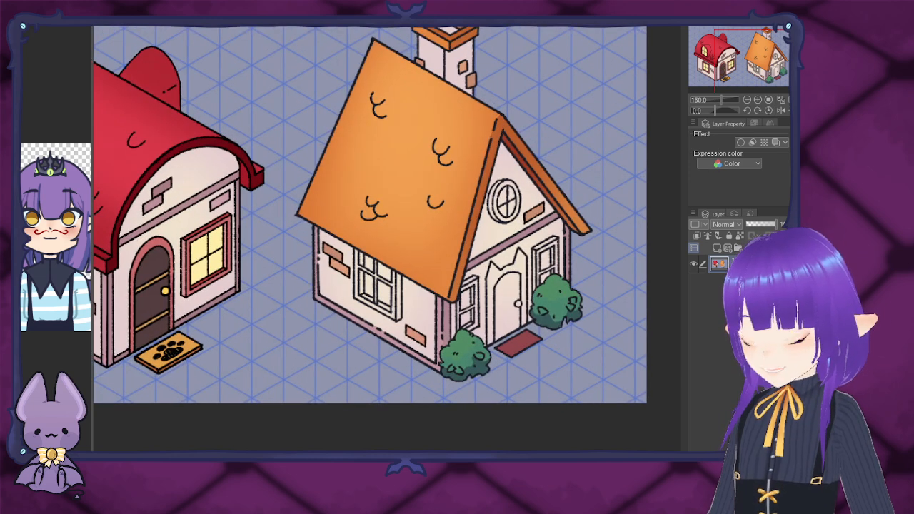
{"action": "scroll", "coordinate": [535, 294], "scroll_direction": "down", "scroll_amount": 1}
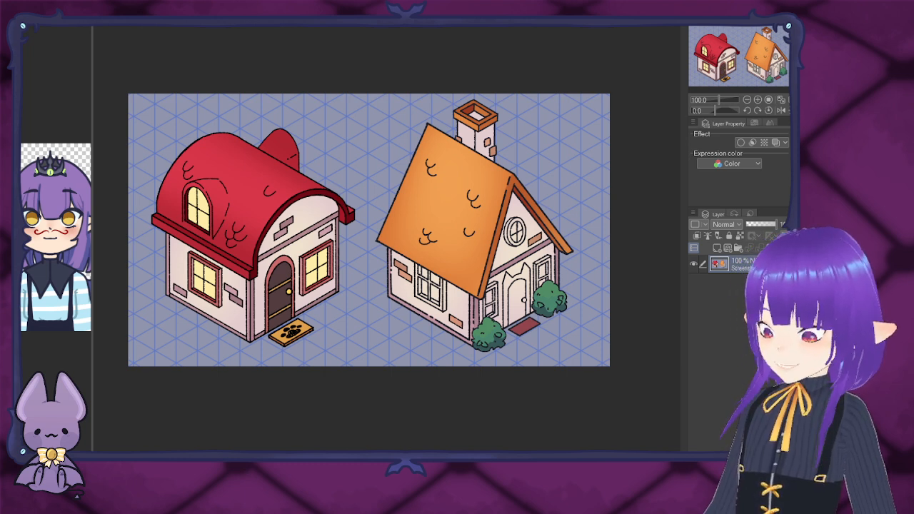
Step: View the purple-roofed 3D house document and the antlered creature document, and examine its forest flower scene up close
{"action": "key", "text": "ctrl+Tab"}
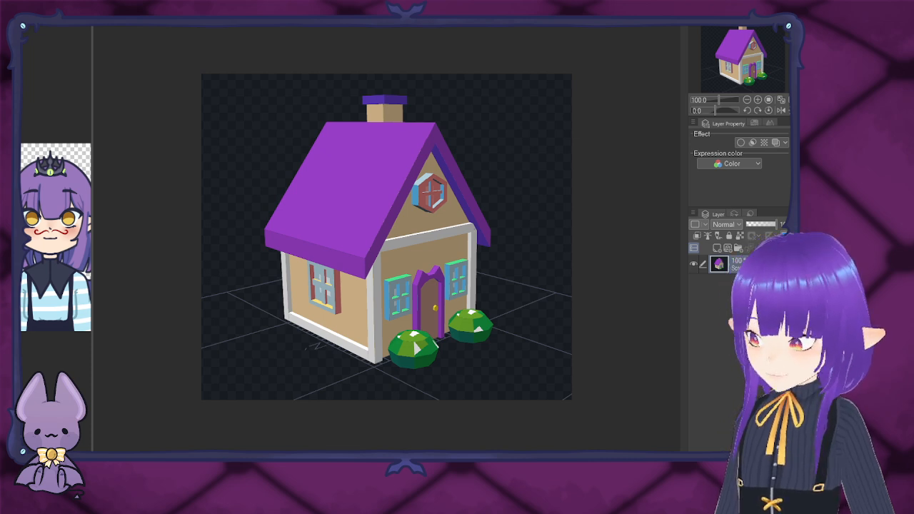
{"action": "key", "text": "Return"}
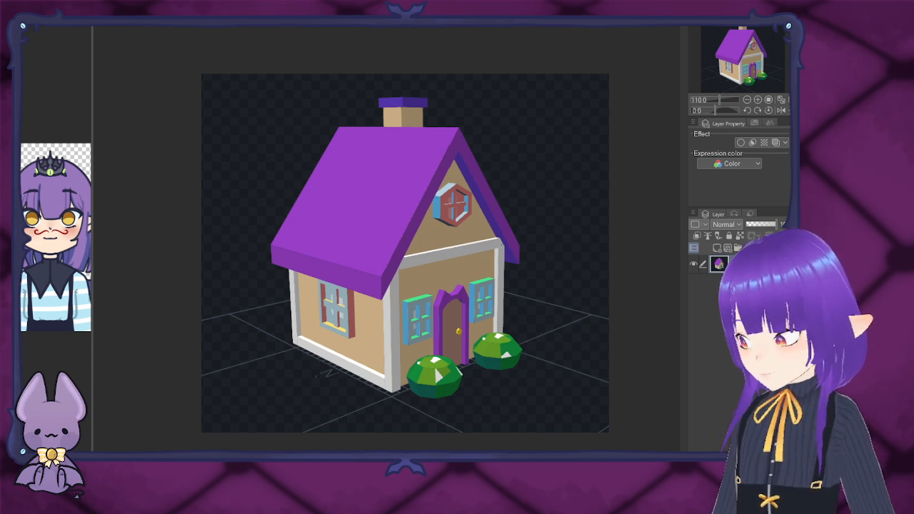
{"action": "key", "text": "ctrl+Tab"}
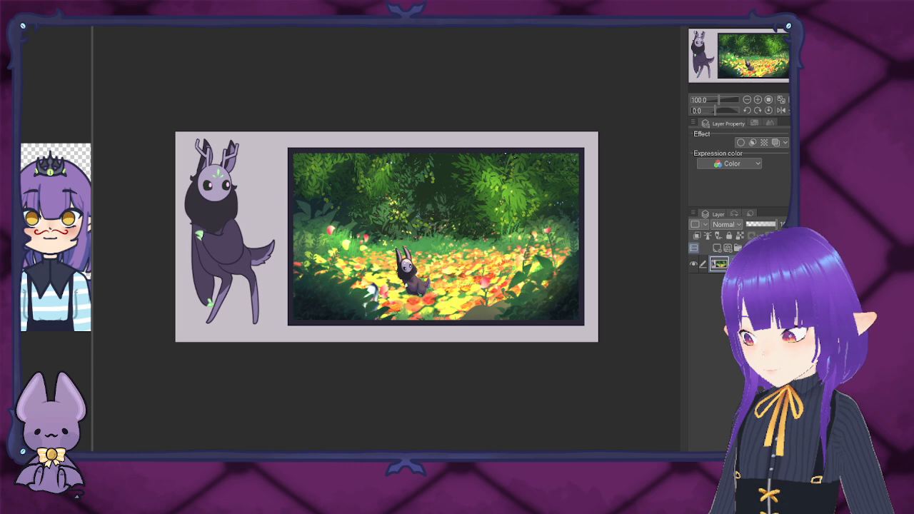
{"action": "scroll", "coordinate": [360, 246], "scroll_direction": "up", "scroll_amount": 2}
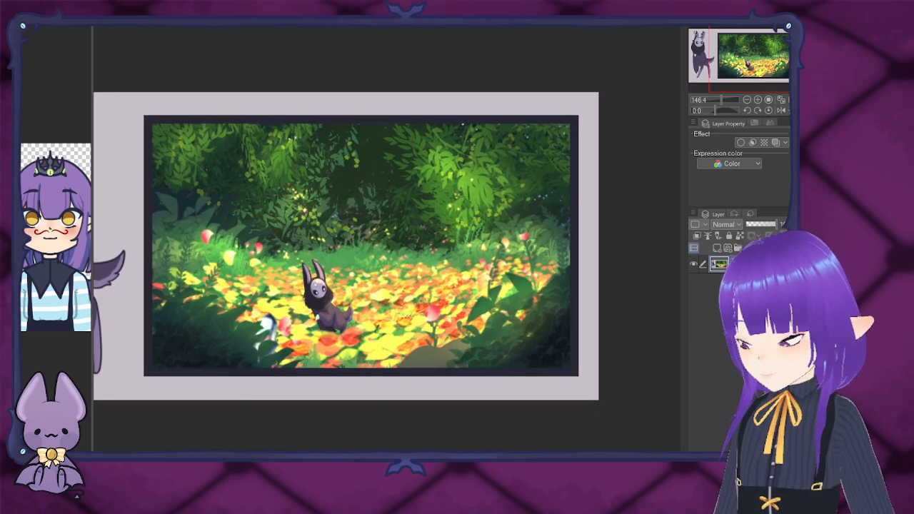
Step: Examine the forest flower scene and go through the remaining artwork documents until returning to the chibi line art
{"action": "scroll", "coordinate": [346, 246], "scroll_direction": "down", "scroll_amount": 1}
{"action": "scroll", "coordinate": [350, 247], "scroll_direction": "up", "scroll_amount": 2}
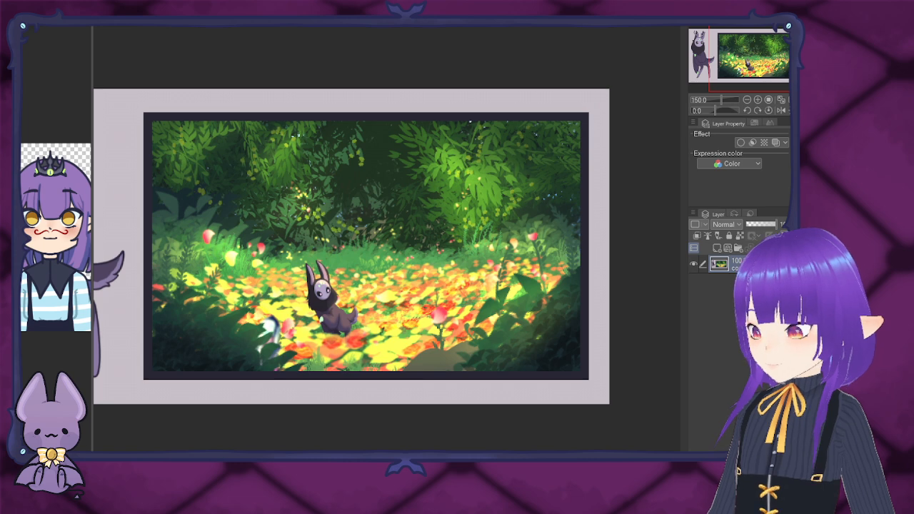
{"action": "key", "text": "ctrl+Tab"}
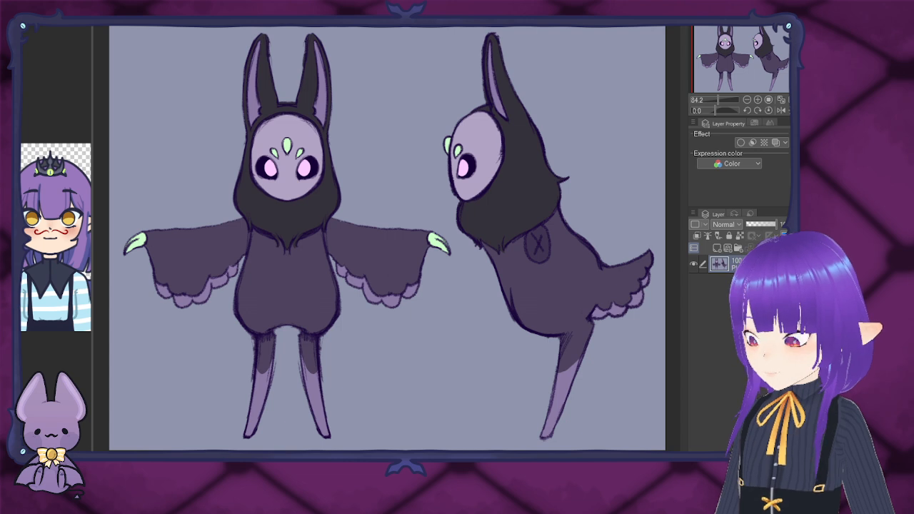
{"action": "key", "text": "ctrl+Tab"}
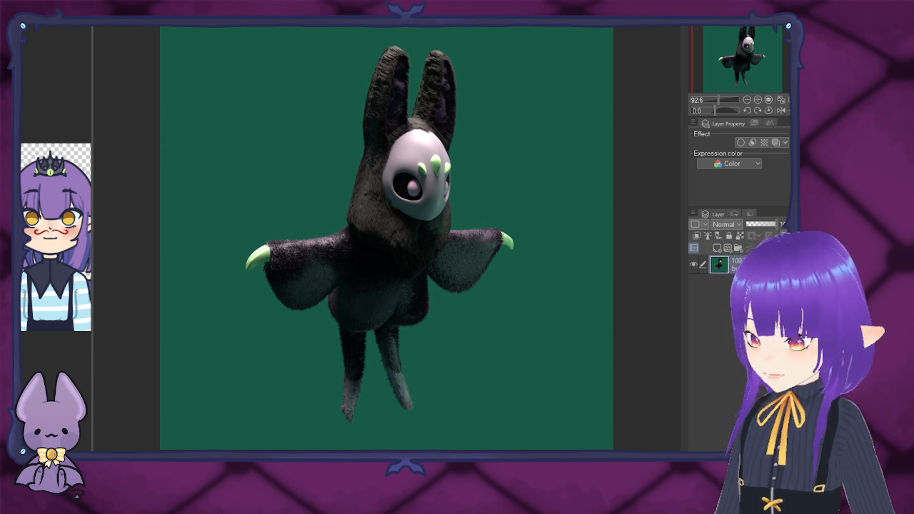
{"action": "key", "text": "ctrl+Tab"}
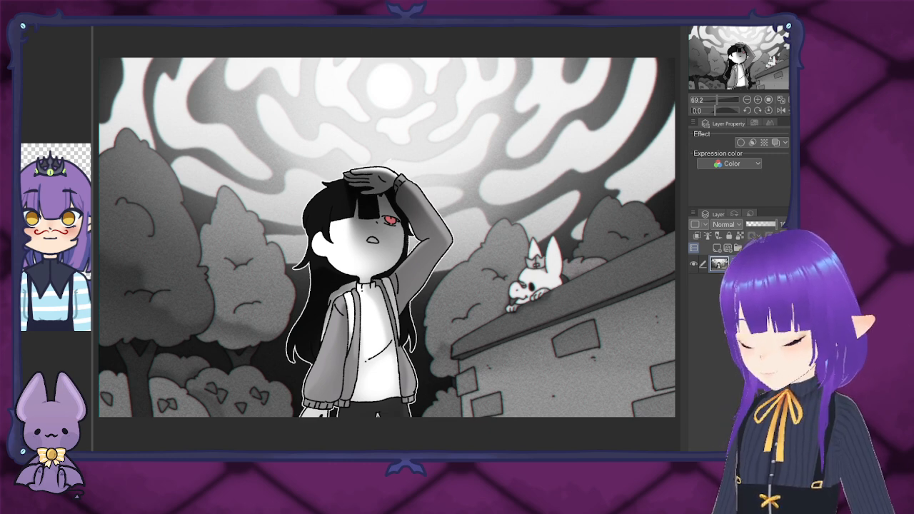
{"action": "key", "text": "ctrl+Tab"}
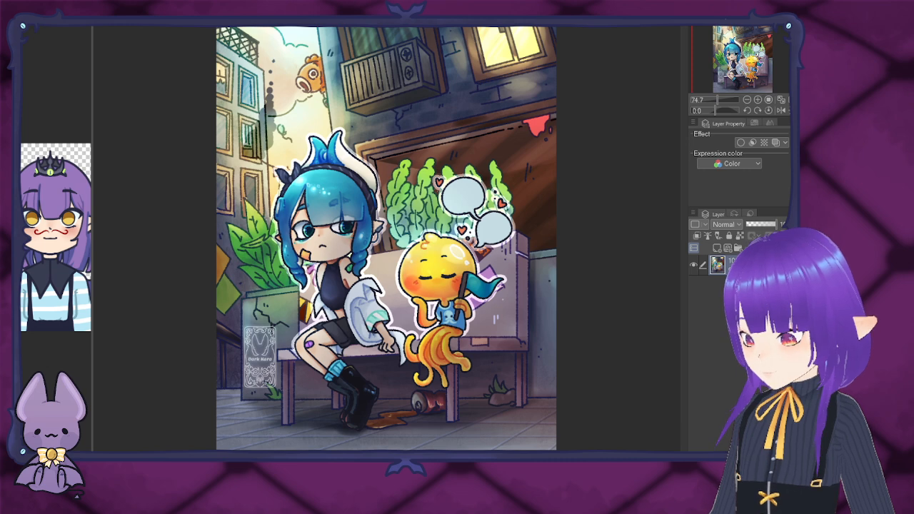
{"action": "key", "text": "ctrl+Tab"}
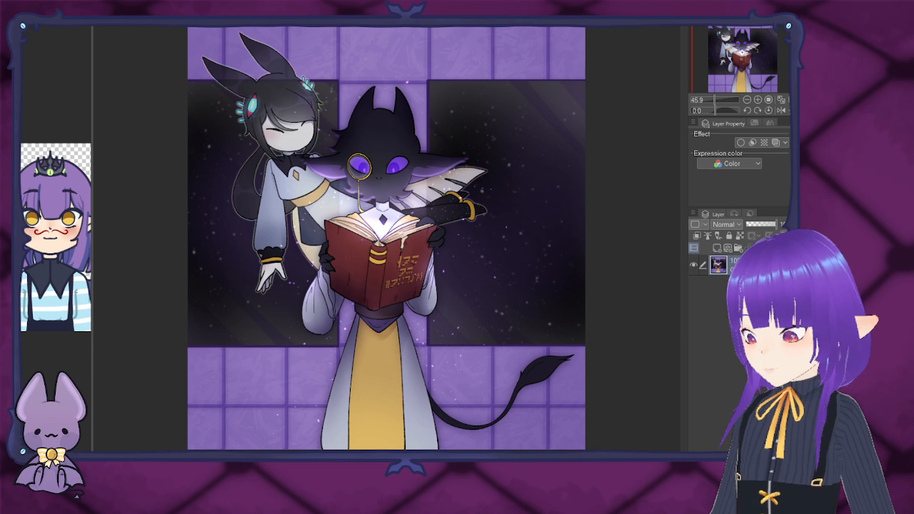
{"action": "key", "text": "ctrl+Tab"}
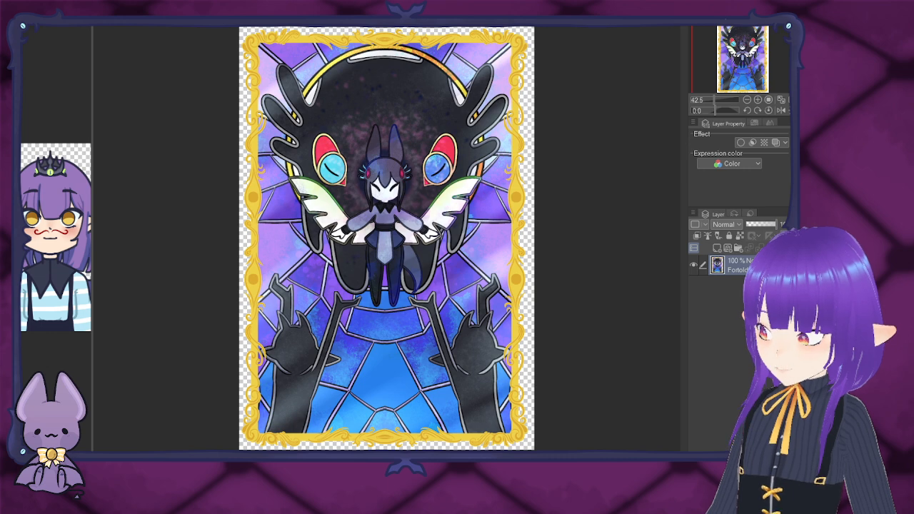
{"action": "key", "text": "ctrl+Tab"}
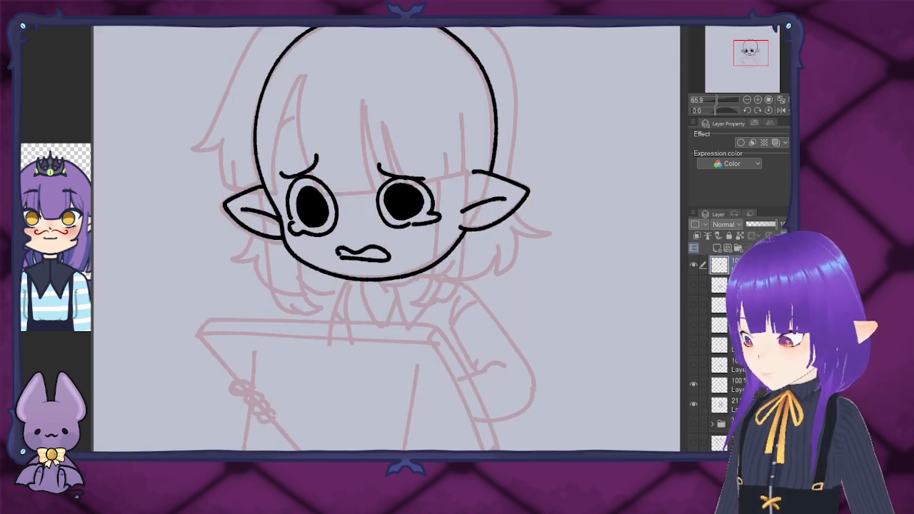
Step: Replace the crying face with a first pass of arched upper lid lines following the rough red sketch
{"action": "key", "text": "Delete"}
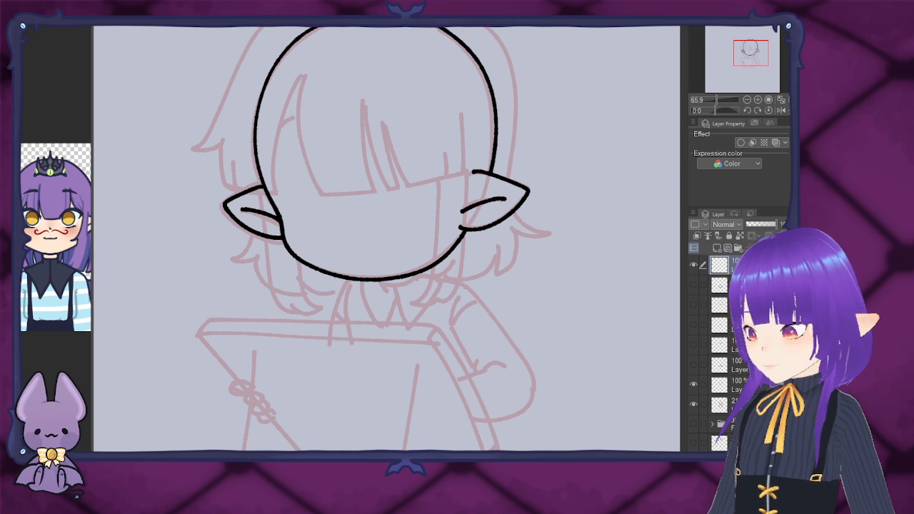
{"action": "left_click", "coordinate": [693, 424]}
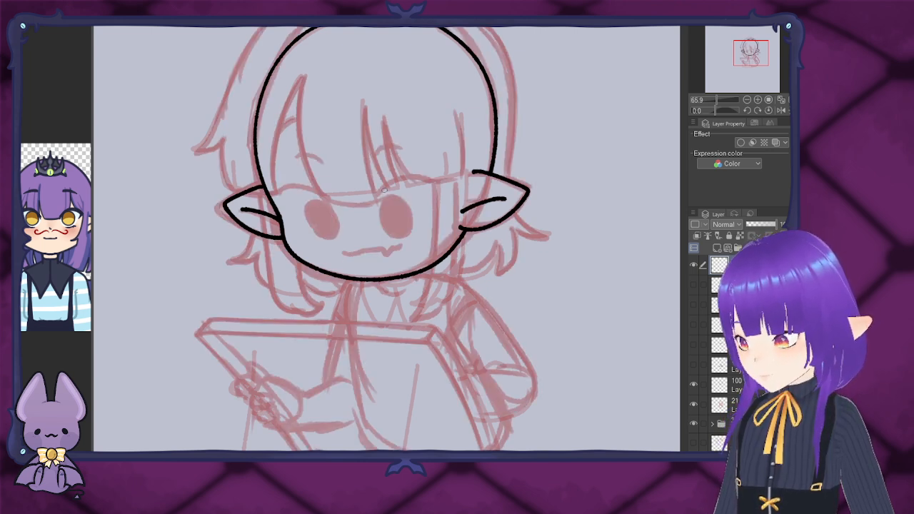
{"action": "mouse_move", "coordinate": [376, 195]}
{"action": "left_mouse_down"}
{"action": "mouse_move", "coordinate": [386, 182]}
{"action": "mouse_move", "coordinate": [421, 179]}
{"action": "mouse_move", "coordinate": [431, 188]}
{"action": "left_mouse_up"}
{"action": "key", "text": "ctrl+z"}
{"action": "mouse_move", "coordinate": [377, 196]}
{"action": "left_mouse_down"}
{"action": "mouse_move", "coordinate": [421, 178]}
{"action": "mouse_move", "coordinate": [436, 187]}
{"action": "left_mouse_up"}
{"action": "left_click_drag", "start_coordinate": [279, 195], "coordinate": [309, 184]}
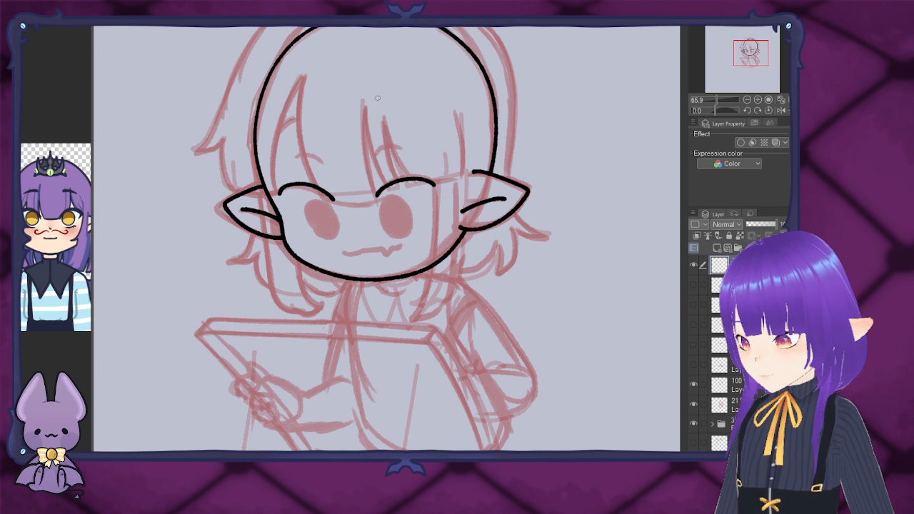
Step: Redo the arched upper lid lines over both eyes with cleaner strokes
{"action": "key", "text": "ctrl+z"}
{"action": "key", "text": "ctrl+z"}
{"action": "mouse_move", "coordinate": [278, 195]}
{"action": "left_mouse_down"}
{"action": "mouse_move", "coordinate": [290, 184]}
{"action": "mouse_move", "coordinate": [318, 187]}
{"action": "mouse_move", "coordinate": [292, 185]}
{"action": "mouse_move", "coordinate": [335, 203]}
{"action": "mouse_move", "coordinate": [406, 180]}
{"action": "mouse_move", "coordinate": [427, 191]}
{"action": "left_mouse_up"}
{"action": "key", "text": "ctrl+z"}
{"action": "key", "text": "ctrl+z"}
{"action": "key", "text": "ctrl+z"}
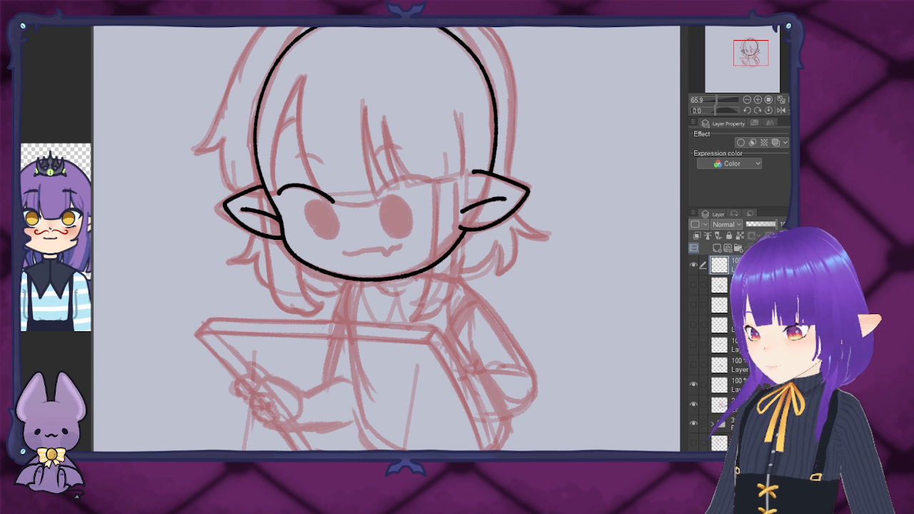
{"action": "mouse_move", "coordinate": [371, 202]}
{"action": "left_mouse_down"}
{"action": "mouse_move", "coordinate": [397, 182]}
{"action": "mouse_move", "coordinate": [427, 182]}
{"action": "left_mouse_up"}
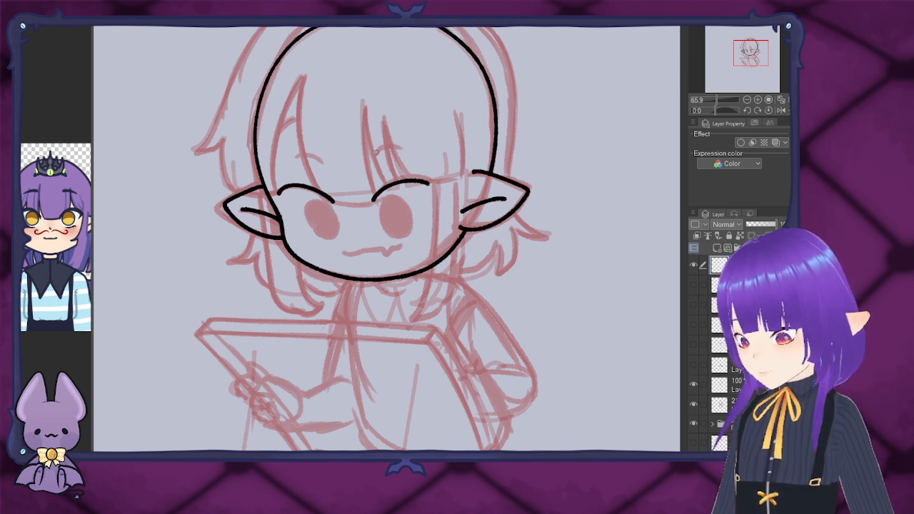
Step: Ink two short curved eyebrows and two oval eyes filled with black beneath the lid lines
{"action": "left_click_drag", "start_coordinate": [377, 151], "coordinate": [402, 151]}
{"action": "left_click_drag", "start_coordinate": [291, 159], "coordinate": [315, 157]}
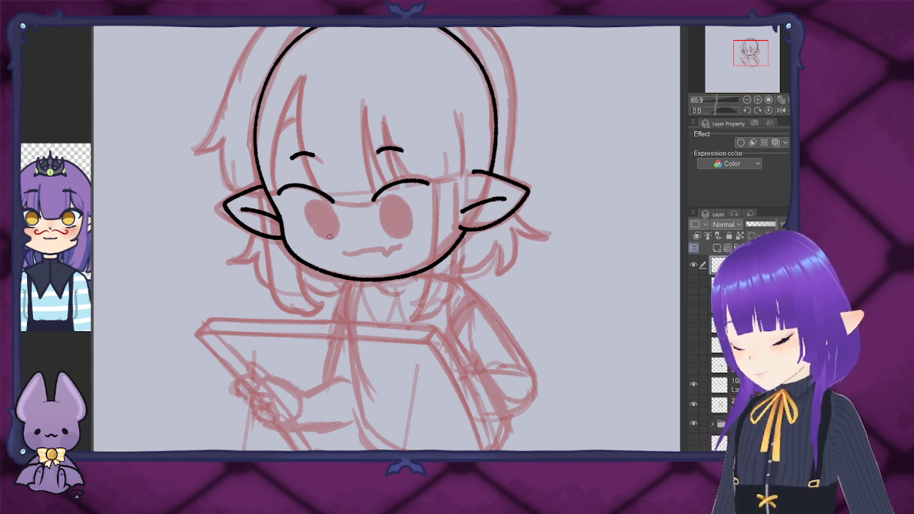
{"action": "mouse_move", "coordinate": [329, 237]}
{"action": "left_mouse_down"}
{"action": "mouse_move", "coordinate": [307, 222]}
{"action": "mouse_move", "coordinate": [320, 200]}
{"action": "mouse_move", "coordinate": [334, 237]}
{"action": "mouse_move", "coordinate": [320, 239]}
{"action": "mouse_move", "coordinate": [310, 222]}
{"action": "left_mouse_up"}
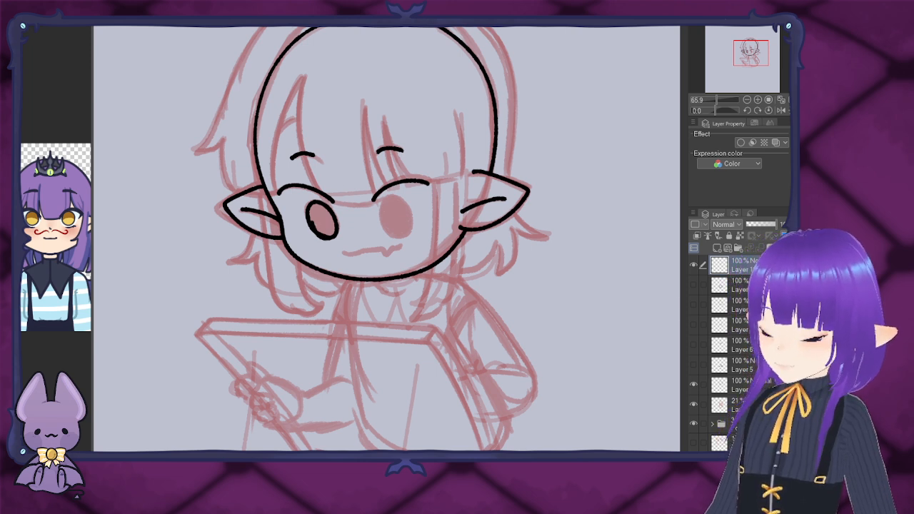
{"action": "left_click", "coordinate": [323, 223]}
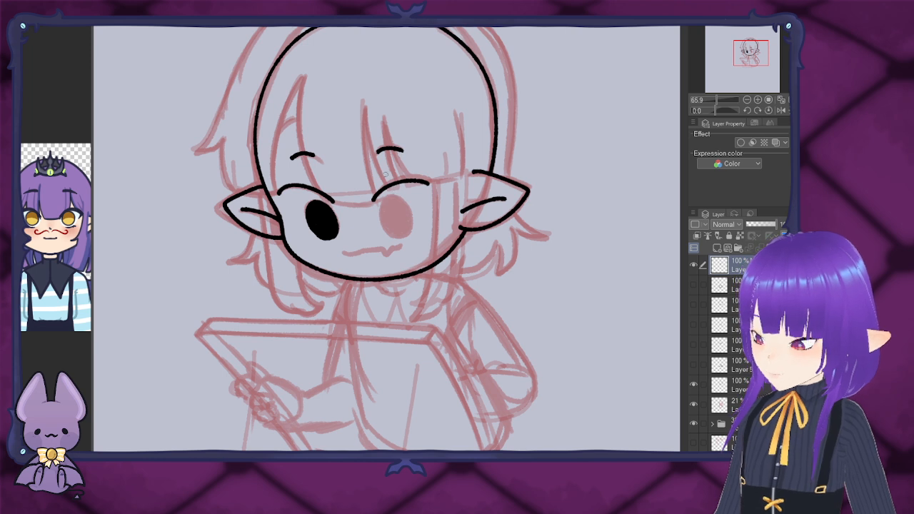
{"action": "mouse_move", "coordinate": [399, 228]}
{"action": "left_mouse_down"}
{"action": "mouse_move", "coordinate": [388, 233]}
{"action": "mouse_move", "coordinate": [383, 218]}
{"action": "mouse_move", "coordinate": [392, 193]}
{"action": "mouse_move", "coordinate": [413, 217]}
{"action": "mouse_move", "coordinate": [399, 233]}
{"action": "left_mouse_up"}
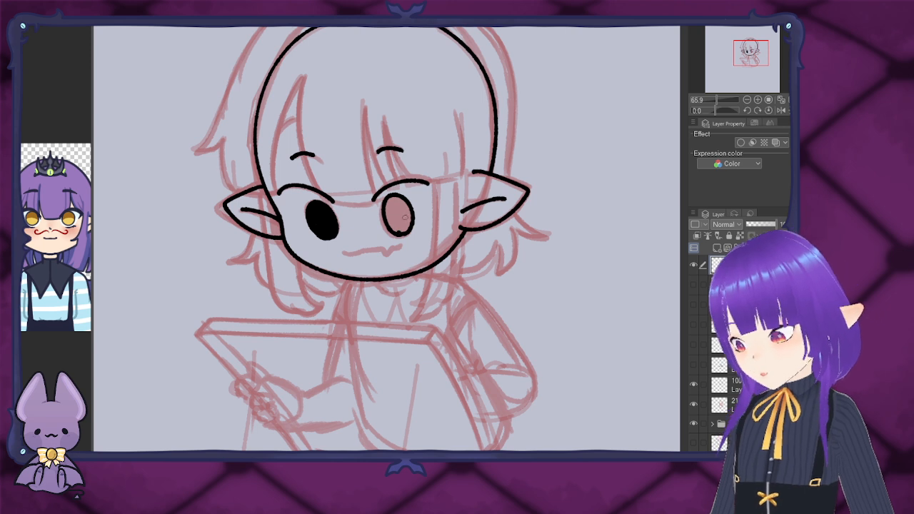
{"action": "left_click", "coordinate": [405, 217]}
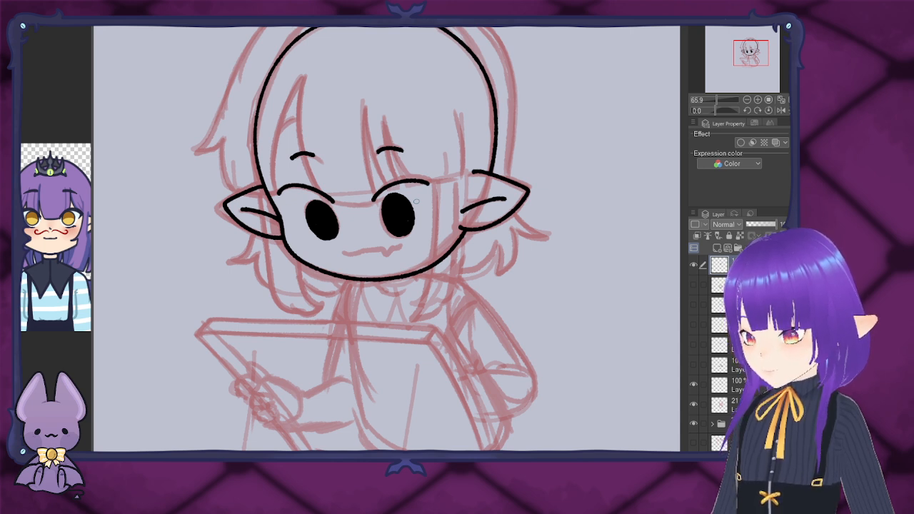
Step: Ink a small curved mouth on the face and display the full line art without the rough sketch
{"action": "mouse_move", "coordinate": [360, 258]}
{"action": "left_mouse_down"}
{"action": "mouse_move", "coordinate": [350, 257]}
{"action": "mouse_move", "coordinate": [392, 261]}
{"action": "mouse_move", "coordinate": [403, 248]}
{"action": "mouse_move", "coordinate": [365, 254]}
{"action": "mouse_move", "coordinate": [389, 251]}
{"action": "mouse_move", "coordinate": [391, 261]}
{"action": "mouse_move", "coordinate": [399, 247]}
{"action": "left_mouse_up"}
{"action": "key", "text": "ctrl+z"}
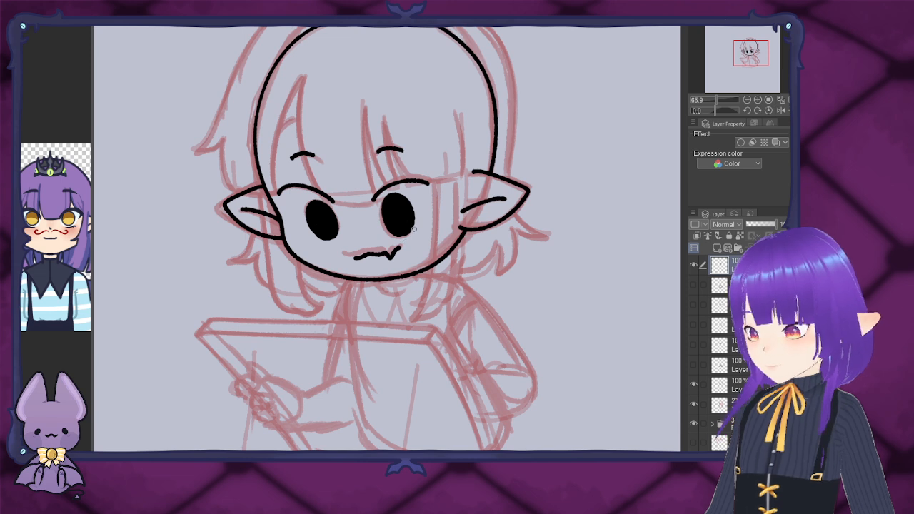
{"action": "key", "text": "ctrl+z"}
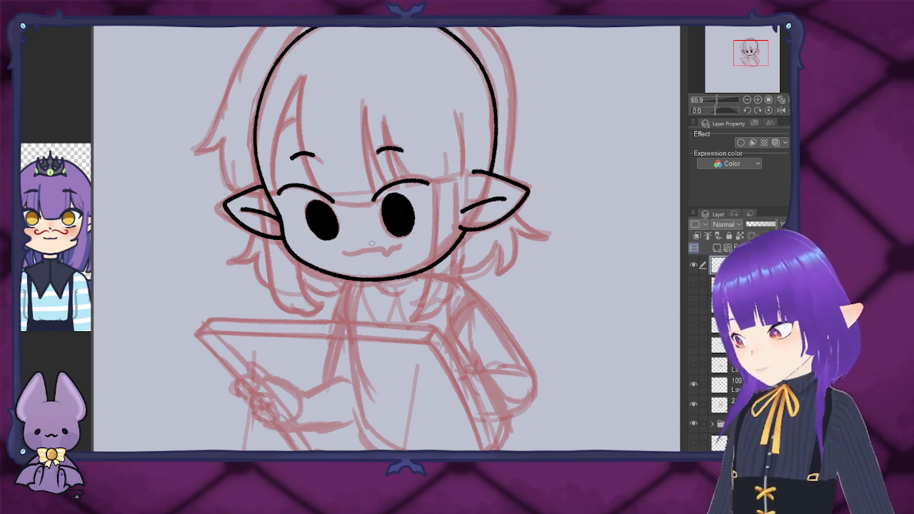
{"action": "mouse_move", "coordinate": [351, 254]}
{"action": "left_mouse_down"}
{"action": "mouse_move", "coordinate": [389, 253]}
{"action": "mouse_move", "coordinate": [372, 253]}
{"action": "mouse_move", "coordinate": [396, 243]}
{"action": "mouse_move", "coordinate": [360, 255]}
{"action": "mouse_move", "coordinate": [436, 229]}
{"action": "left_mouse_up"}
{"action": "key", "text": "ctrl+z"}
{"action": "key", "text": "ctrl+z"}
{"action": "key", "text": "ctrl+z"}
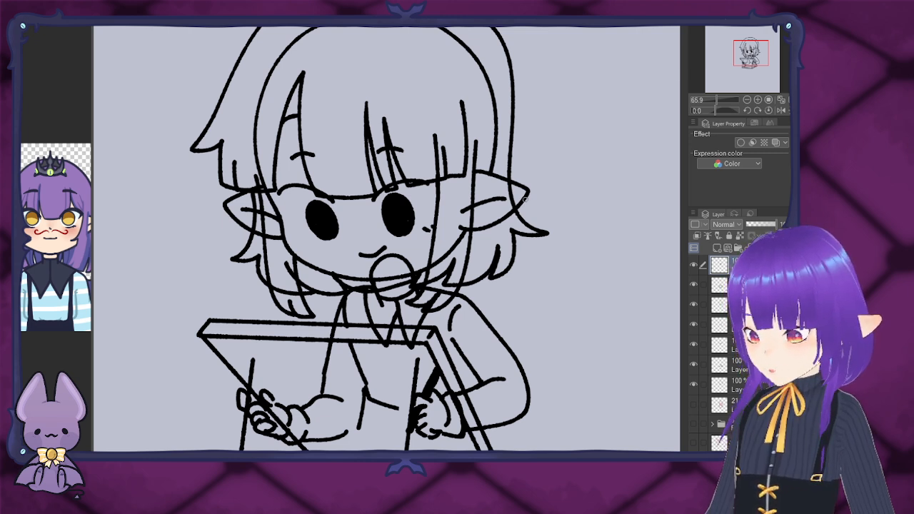
{"action": "left_click_drag", "start_coordinate": [524, 200], "coordinate": [529, 192]}
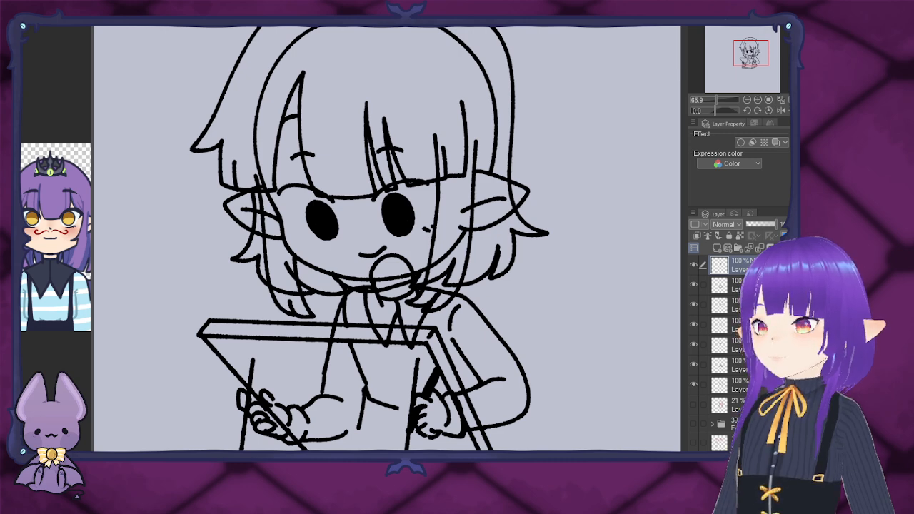
{"action": "scroll", "coordinate": [404, 103], "scroll_direction": "down", "scroll_amount": 4}
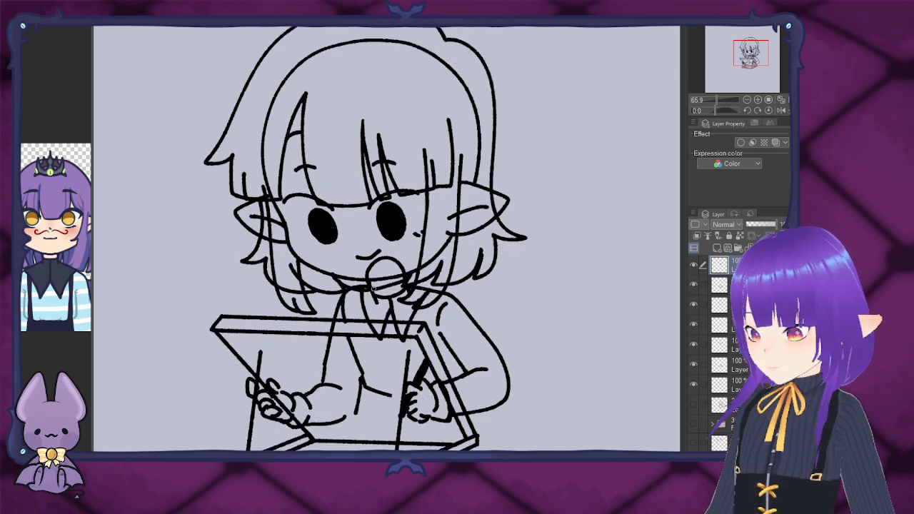
{"action": "scroll", "coordinate": [310, 36], "scroll_direction": "up", "scroll_amount": 1}
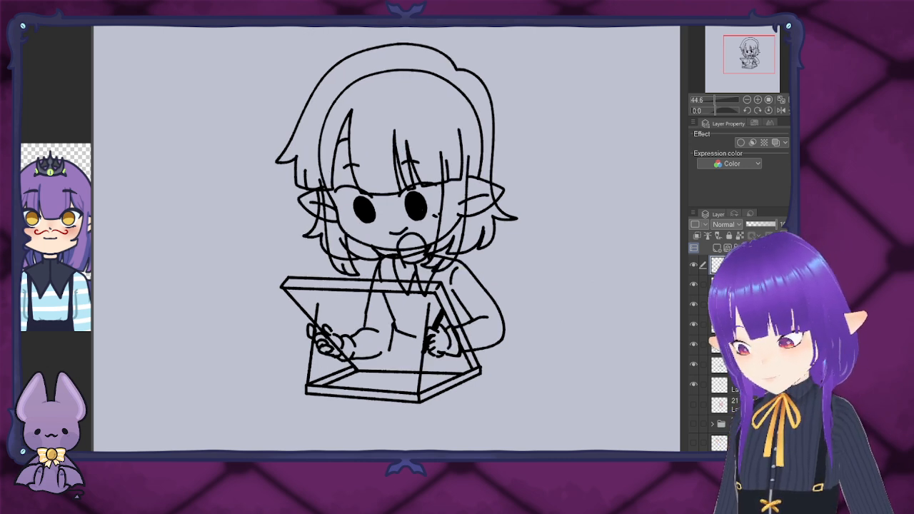
Step: Hide the face, tablet, hair and body line layers, leaving only the head and ears shown
{"action": "left_click", "coordinate": [693, 264]}
{"action": "left_click", "coordinate": [693, 285]}
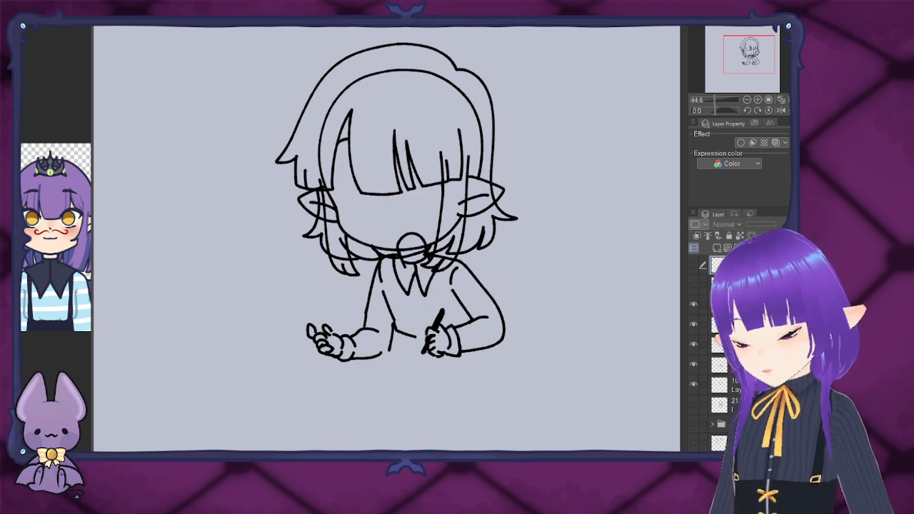
{"action": "left_click", "coordinate": [693, 304]}
{"action": "left_click", "coordinate": [693, 324]}
{"action": "left_click", "coordinate": [693, 344]}
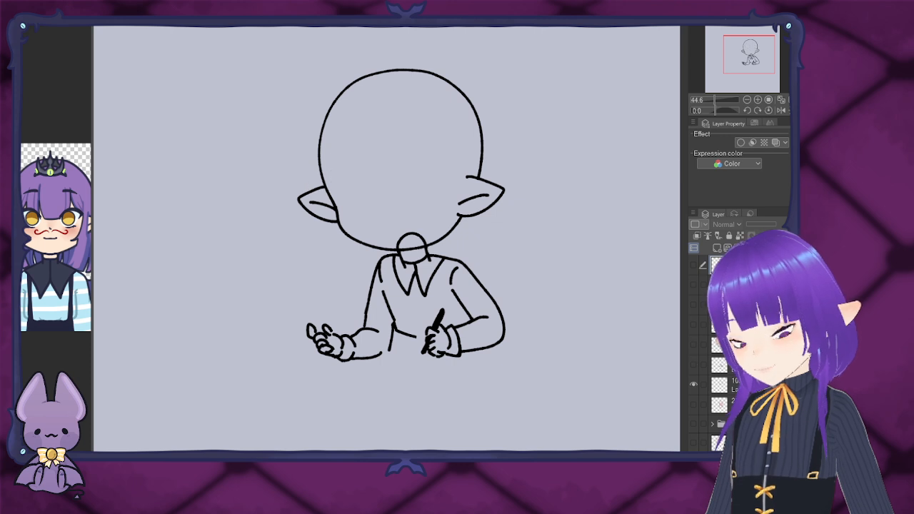
{"action": "left_click", "coordinate": [693, 364]}
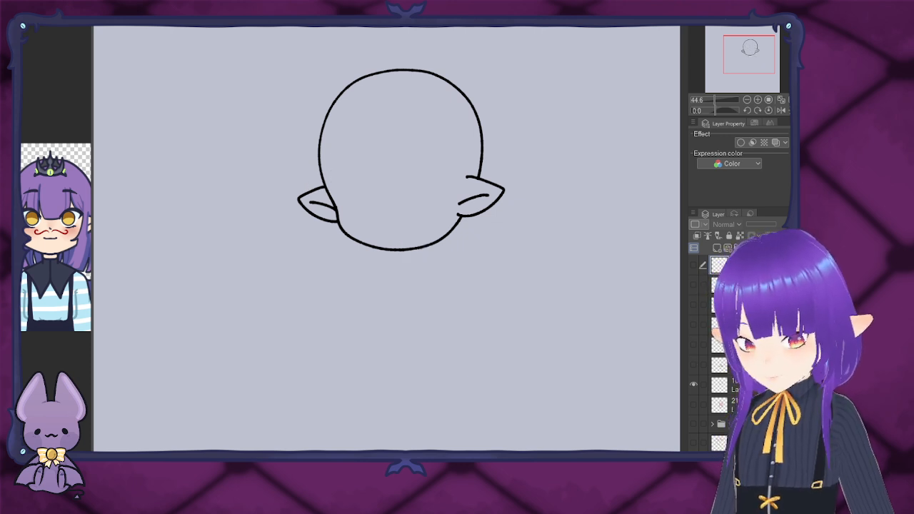
Step: Delete the faded 21% sketch layer and add a new empty layer beneath the head line layer
{"action": "left_click", "coordinate": [719, 404]}
{"action": "key", "text": "Delete"}
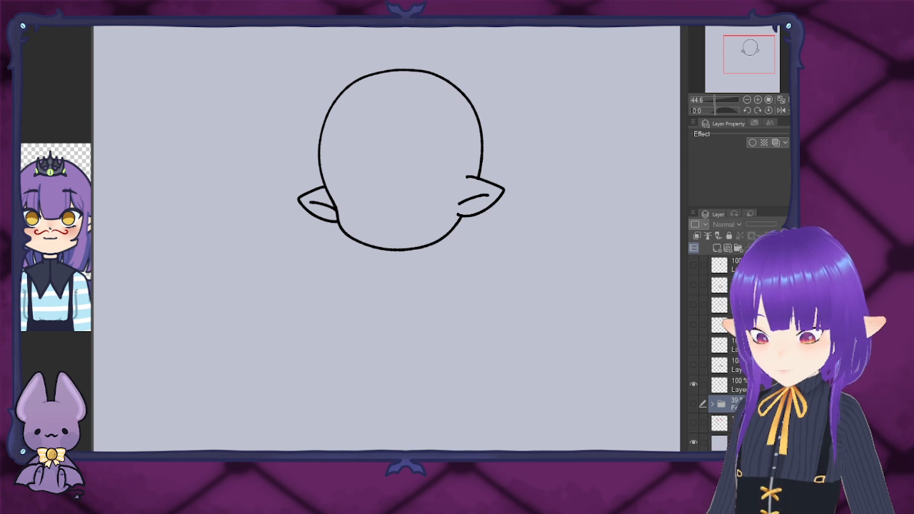
{"action": "left_click", "coordinate": [717, 247]}
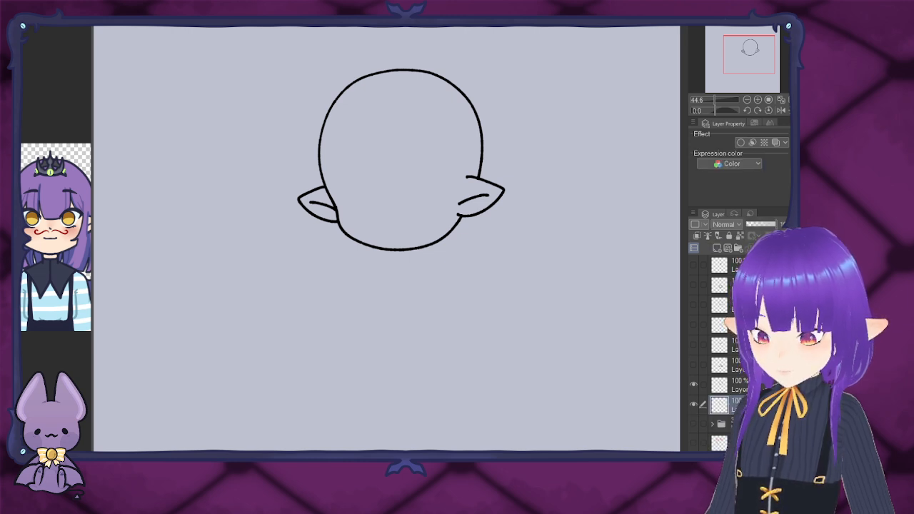
Step: Select the empty area around the head and ears using their line layer
{"action": "left_click", "coordinate": [741, 385]}
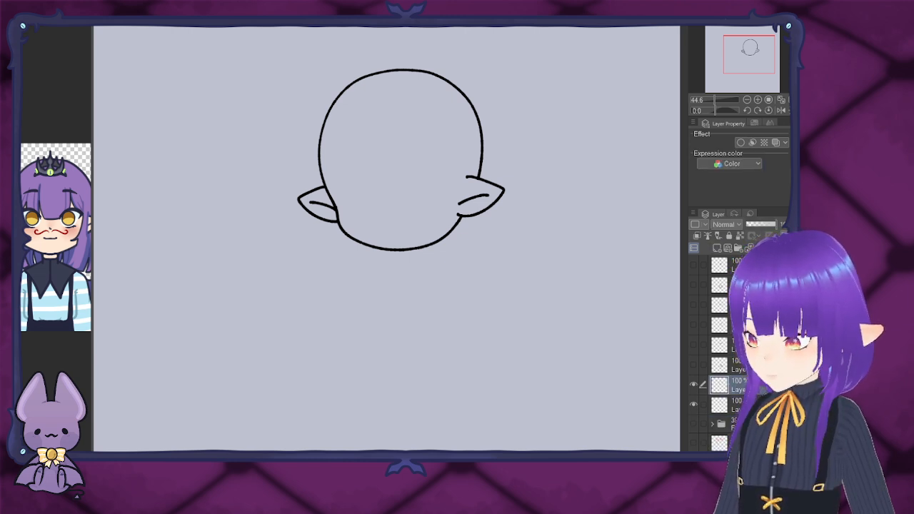
{"action": "left_click", "coordinate": [401, 160]}
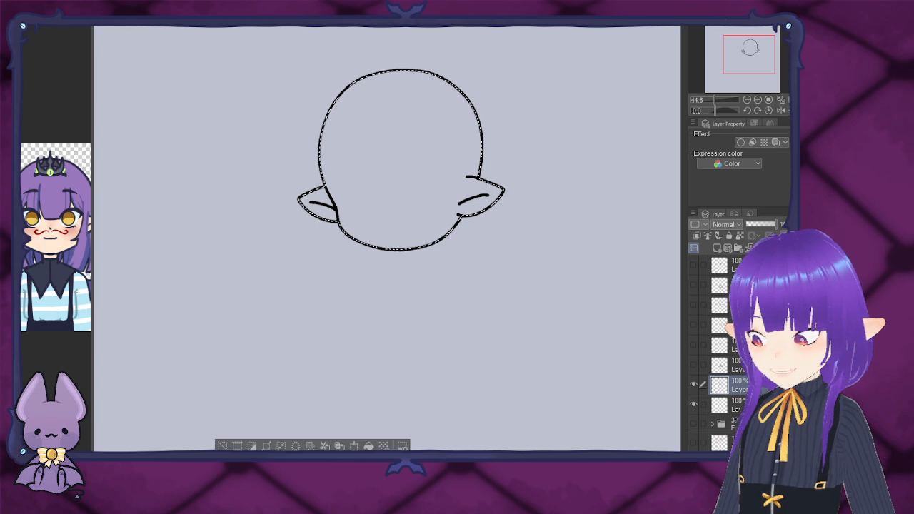
{"action": "key", "text": "ctrl+d"}
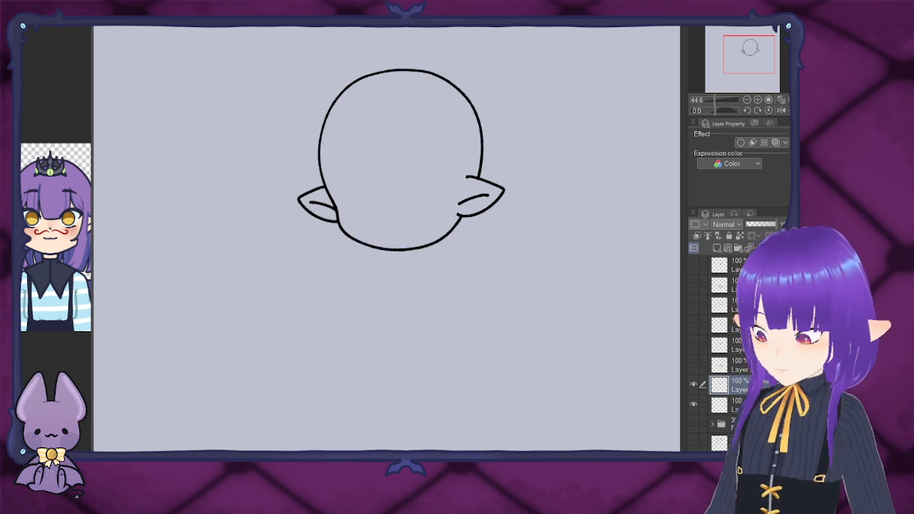
{"action": "key", "text": "ctrl+z"}
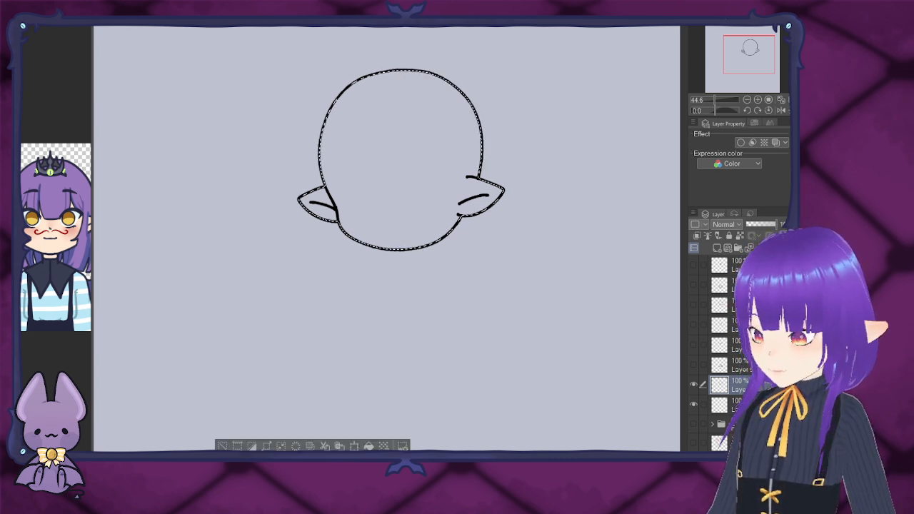
{"action": "key", "text": "ctrl+d"}
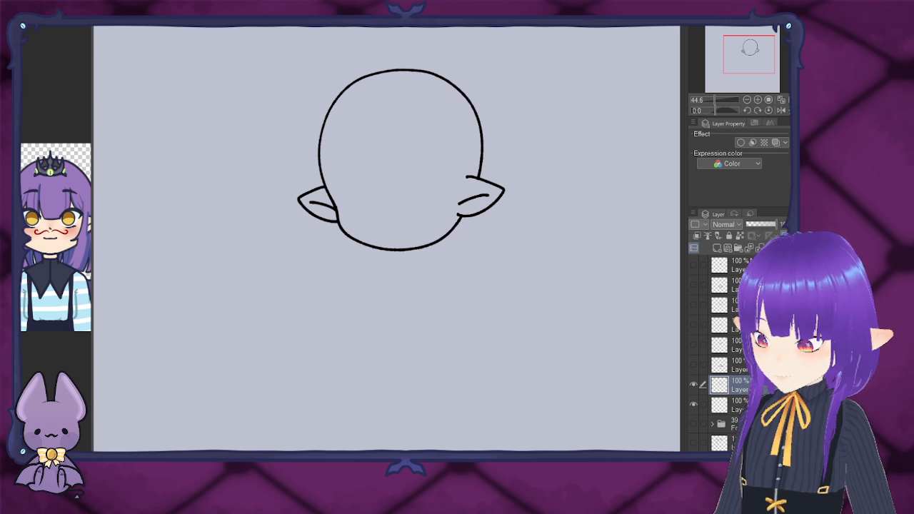
{"action": "left_click", "coordinate": [271, 299]}
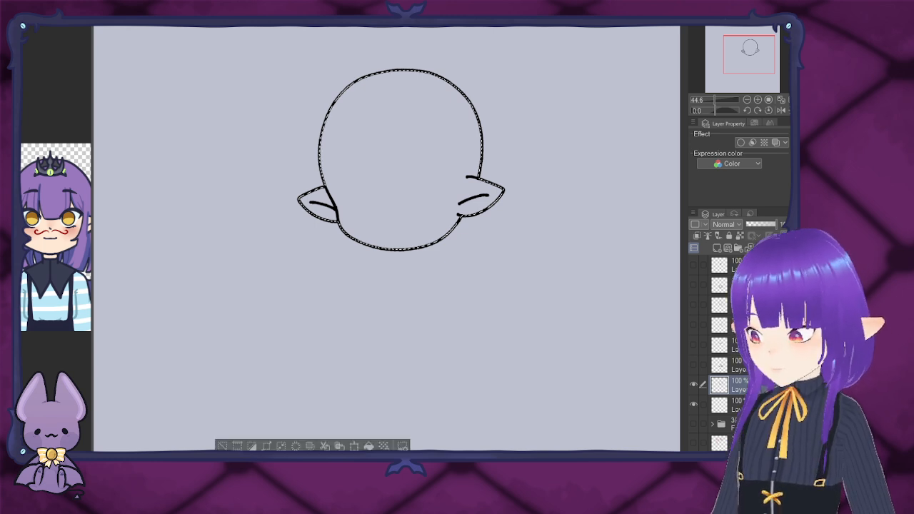
Step: Invert the selection and fill the head and ears on the layer beneath with the reference character's light skin color, then clear the selection
{"action": "left_click", "coordinate": [250, 445]}
{"action": "left_click", "coordinate": [738, 405]}
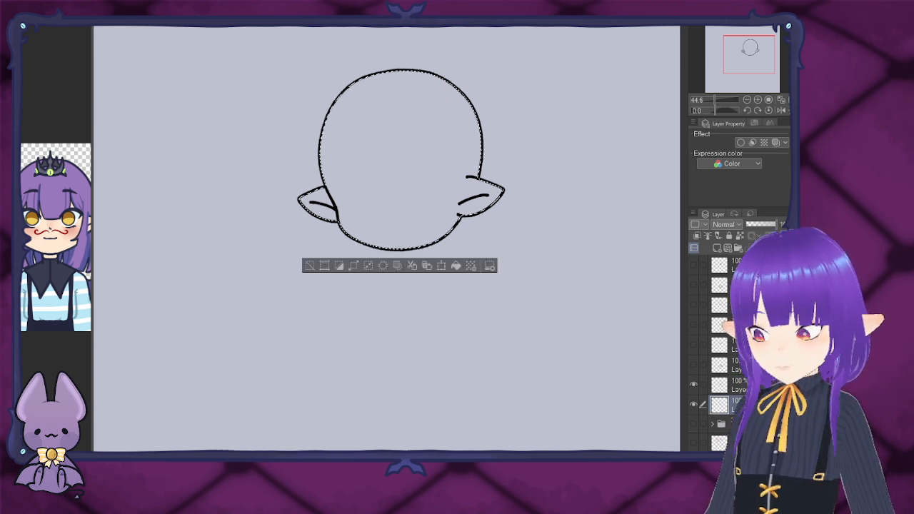
{"action": "left_click", "coordinate": [53, 245]}
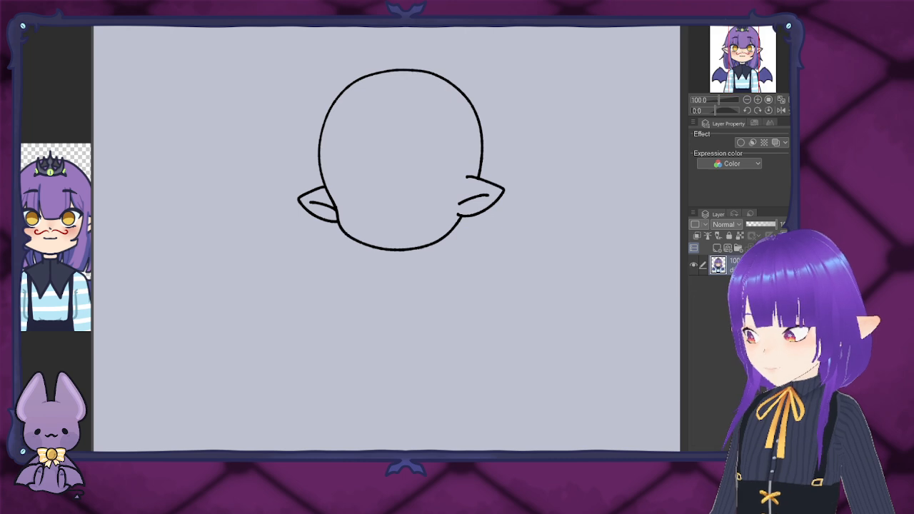
{"action": "left_click", "coordinate": [400, 164]}
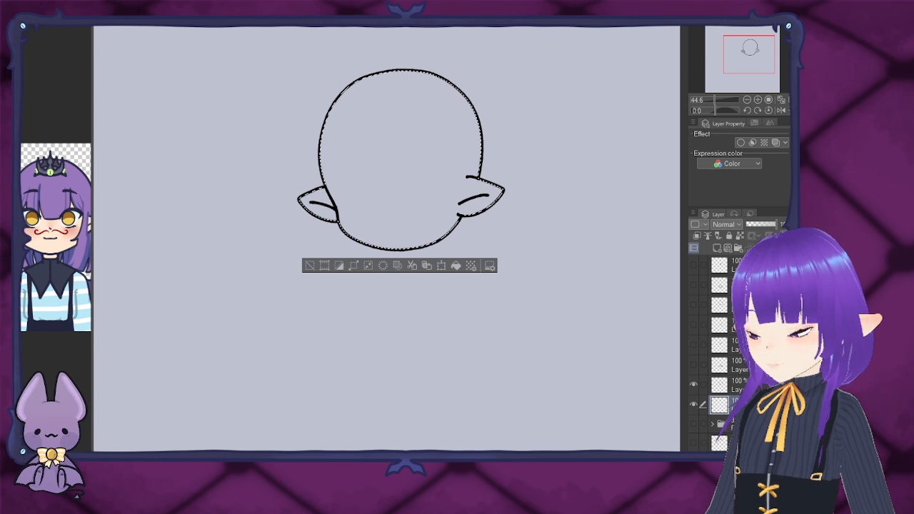
{"action": "left_click_drag", "start_coordinate": [267, 43], "coordinate": [571, 321]}
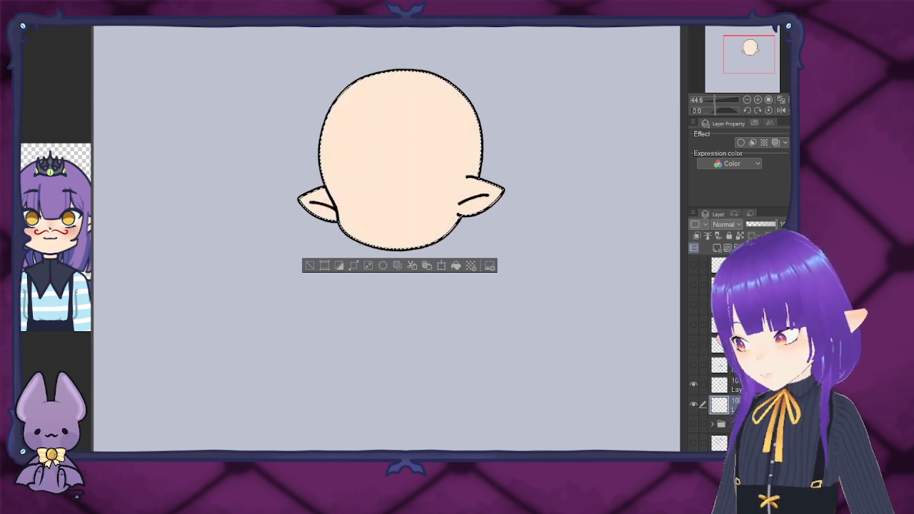
{"action": "key", "text": "ctrl+d"}
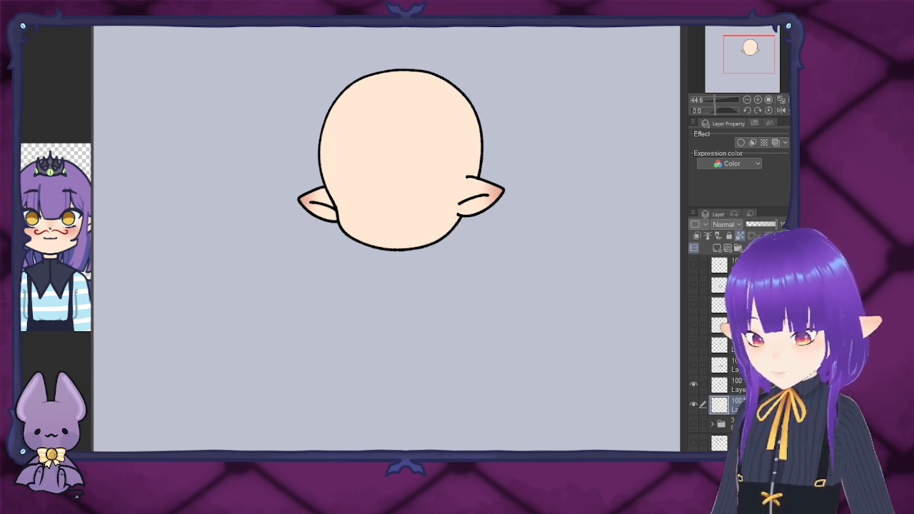
Step: Undo the reddish shading on both ear tips and add a new layer clipped to the skin color layer
{"action": "key", "text": "ctrl+z"}
{"action": "key", "text": "ctrl+z"}
{"action": "key", "text": "ctrl+z"}
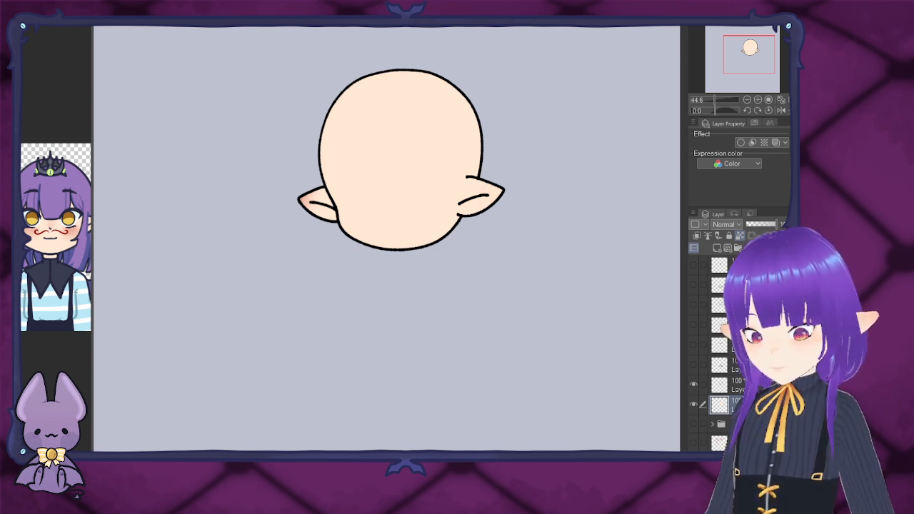
{"action": "key", "text": "ctrl+z"}
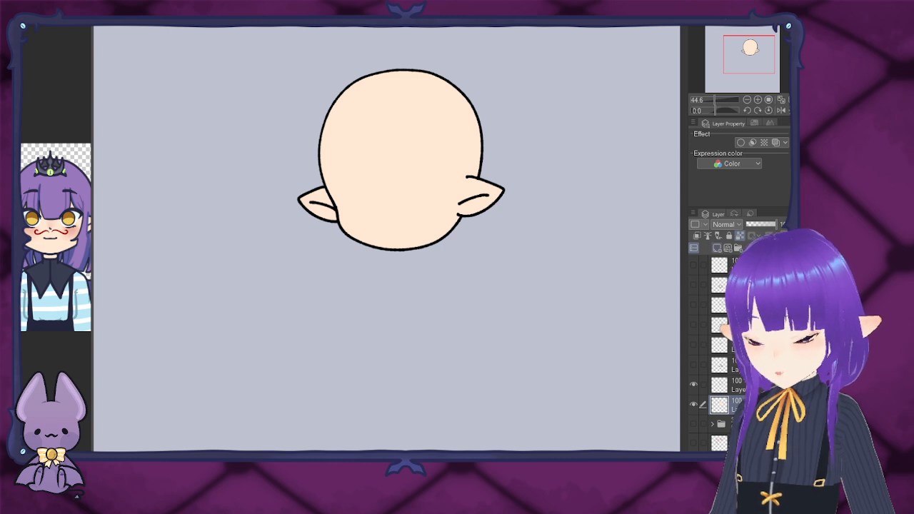
{"action": "left_click", "coordinate": [717, 247]}
{"action": "left_click", "coordinate": [697, 236]}
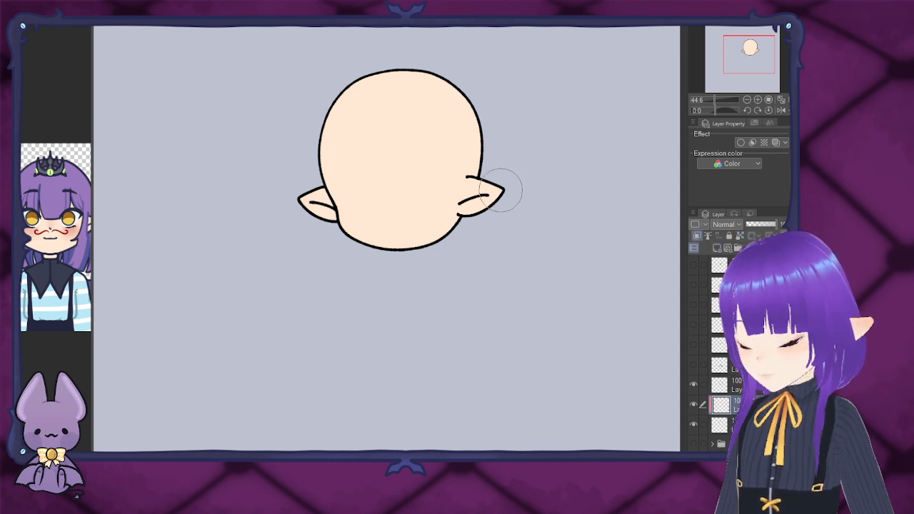
Step: Airbrush soft reddish blush on the ear tips, cheeks and forehead, and merge it at 50% opacity into the skin layer
{"action": "mouse_move", "coordinate": [499, 186]}
{"action": "left_mouse_down"}
{"action": "mouse_move", "coordinate": [530, 193]}
{"action": "mouse_move", "coordinate": [531, 179]}
{"action": "left_mouse_up"}
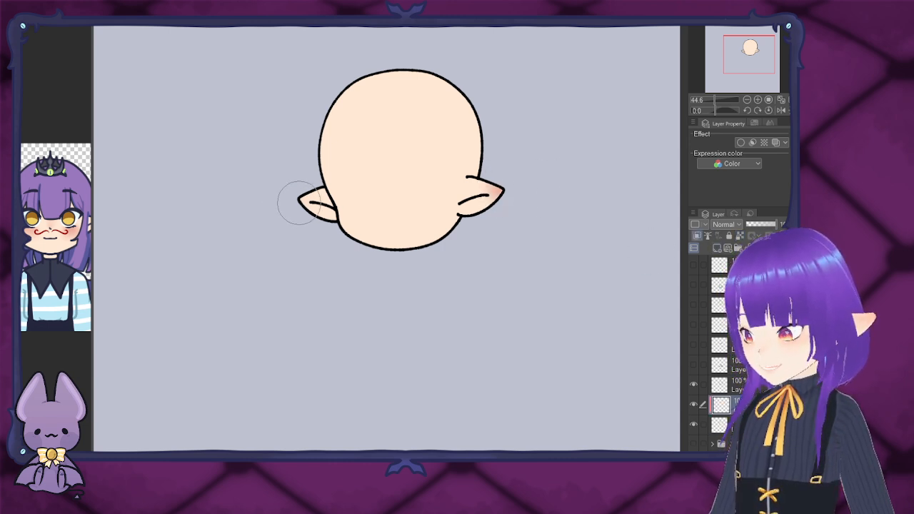
{"action": "left_click_drag", "start_coordinate": [298, 203], "coordinate": [296, 188]}
{"action": "mouse_move", "coordinate": [424, 205]}
{"action": "left_mouse_down"}
{"action": "mouse_move", "coordinate": [453, 208]}
{"action": "mouse_move", "coordinate": [447, 216]}
{"action": "mouse_move", "coordinate": [427, 208]}
{"action": "mouse_move", "coordinate": [447, 188]}
{"action": "mouse_move", "coordinate": [462, 205]}
{"action": "mouse_move", "coordinate": [439, 208]}
{"action": "left_mouse_up"}
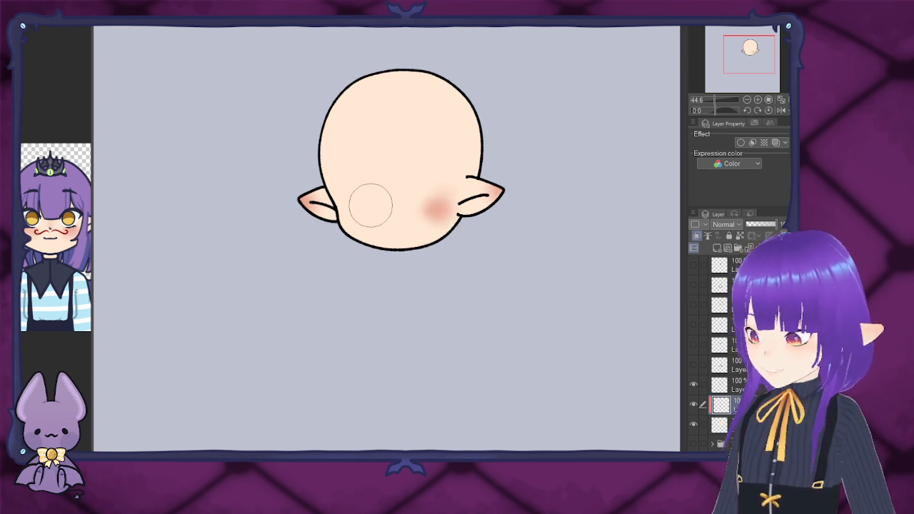
{"action": "mouse_move", "coordinate": [371, 205]}
{"action": "left_mouse_down"}
{"action": "mouse_move", "coordinate": [347, 207]}
{"action": "mouse_move", "coordinate": [343, 217]}
{"action": "left_mouse_up"}
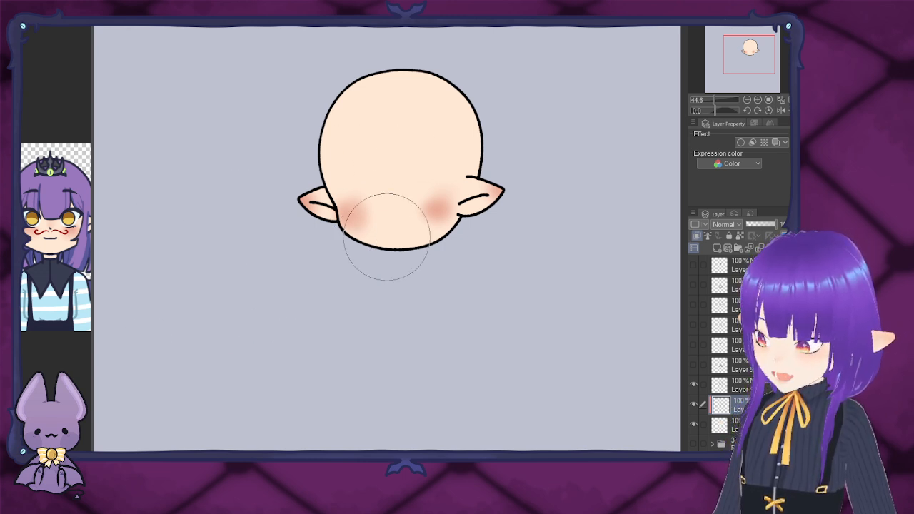
{"action": "mouse_move", "coordinate": [365, 152]}
{"action": "left_mouse_down"}
{"action": "mouse_move", "coordinate": [397, 158]}
{"action": "mouse_move", "coordinate": [389, 126]}
{"action": "mouse_move", "coordinate": [360, 147]}
{"action": "mouse_move", "coordinate": [406, 180]}
{"action": "mouse_move", "coordinate": [410, 138]}
{"action": "mouse_move", "coordinate": [368, 147]}
{"action": "mouse_move", "coordinate": [376, 133]}
{"action": "mouse_move", "coordinate": [374, 169]}
{"action": "mouse_move", "coordinate": [372, 139]}
{"action": "left_mouse_up"}
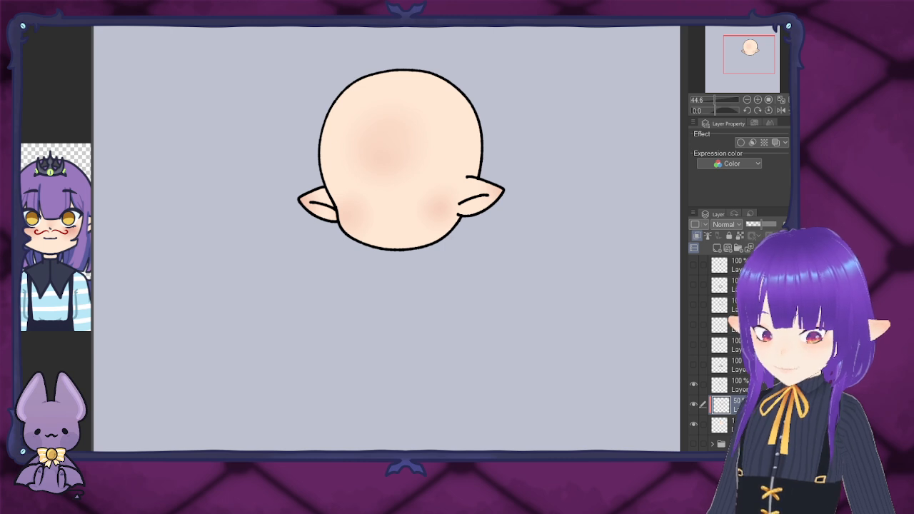
{"action": "key", "text": "ctrl+e"}
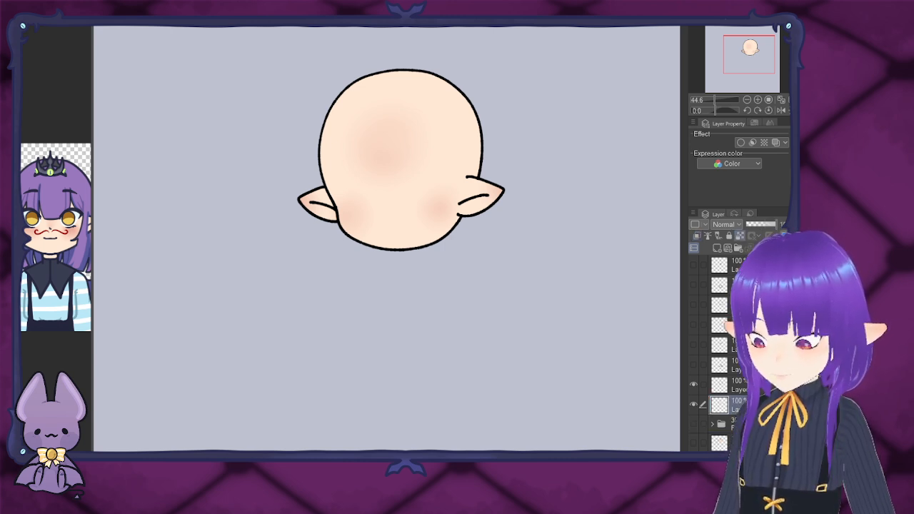
Step: Paint reddish-brown shadows at the ears and the head's right edge on a clipped Multiply layer, and merge it at 53% opacity into the skin layer
{"action": "left_click", "coordinate": [697, 235]}
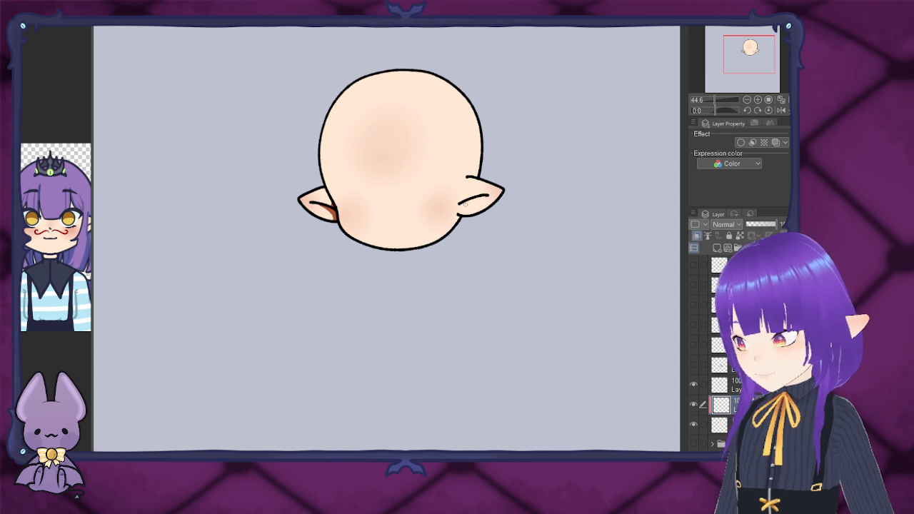
{"action": "left_click_drag", "start_coordinate": [459, 205], "coordinate": [470, 197]}
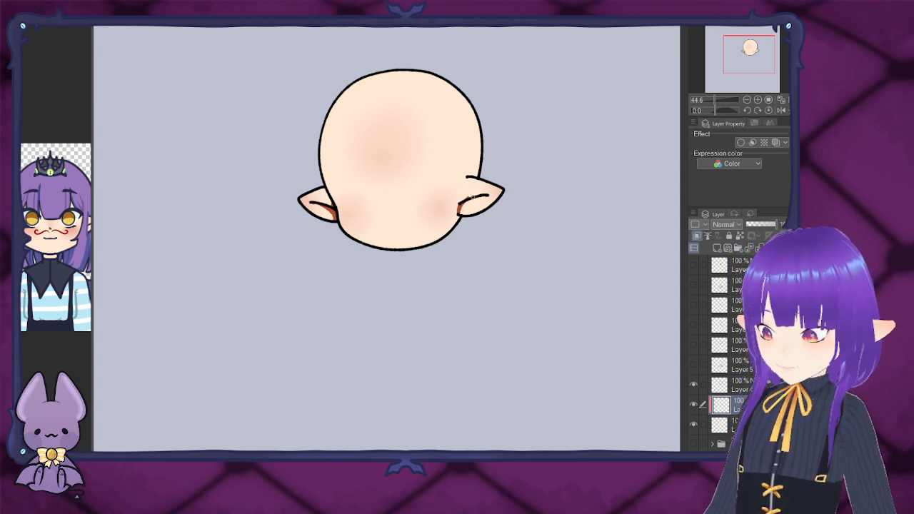
{"action": "key", "text": "ctrl+z"}
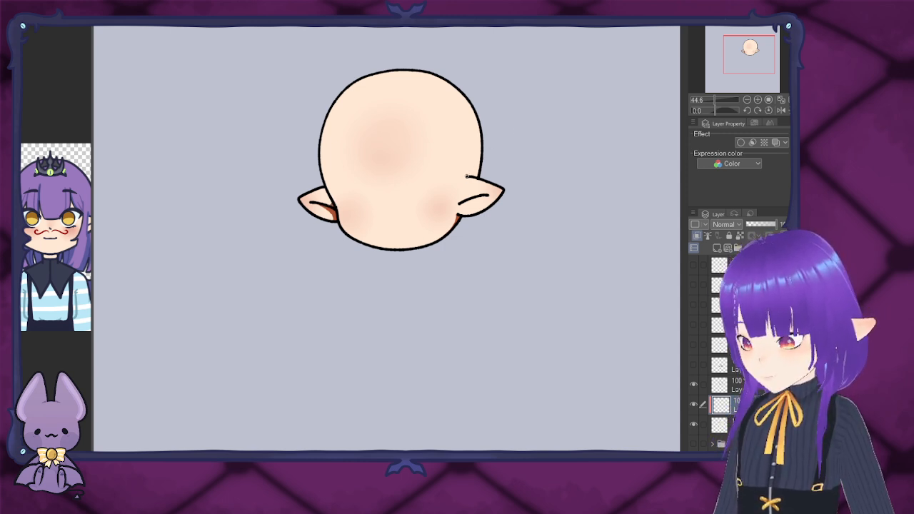
{"action": "mouse_move", "coordinate": [467, 176]}
{"action": "left_mouse_down"}
{"action": "mouse_move", "coordinate": [475, 105]}
{"action": "mouse_move", "coordinate": [482, 143]}
{"action": "mouse_move", "coordinate": [471, 174]}
{"action": "mouse_move", "coordinate": [478, 162]}
{"action": "left_mouse_up"}
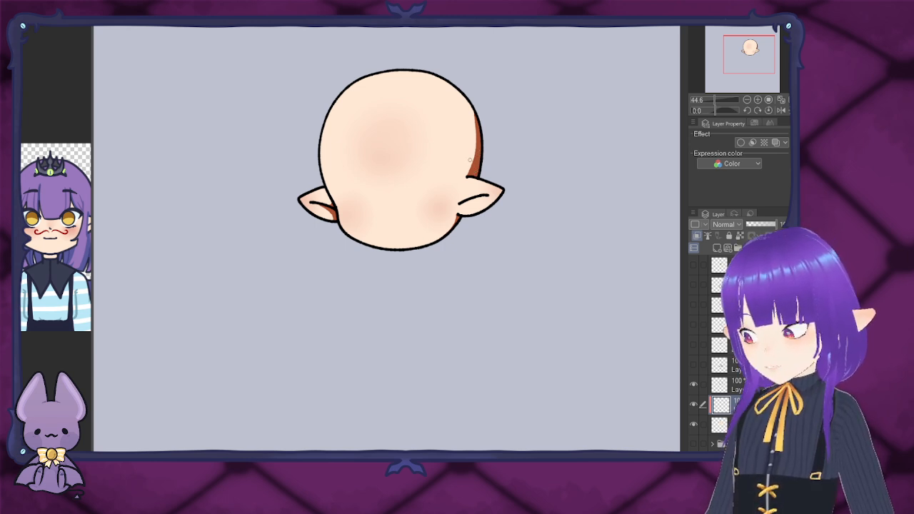
{"action": "mouse_move", "coordinate": [470, 176]}
{"action": "left_mouse_down"}
{"action": "mouse_move", "coordinate": [468, 85]}
{"action": "mouse_move", "coordinate": [475, 153]}
{"action": "mouse_move", "coordinate": [476, 118]}
{"action": "left_mouse_up"}
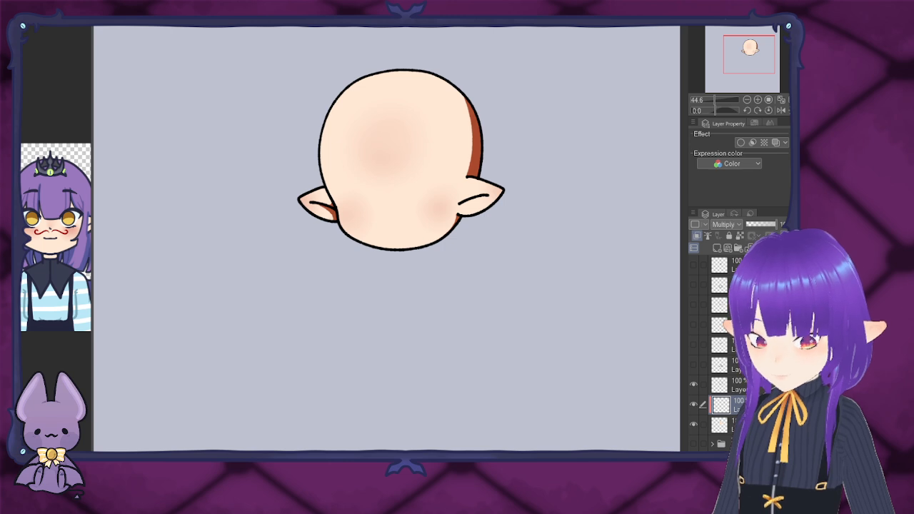
{"action": "left_click_drag", "start_coordinate": [775, 224], "coordinate": [762, 224]}
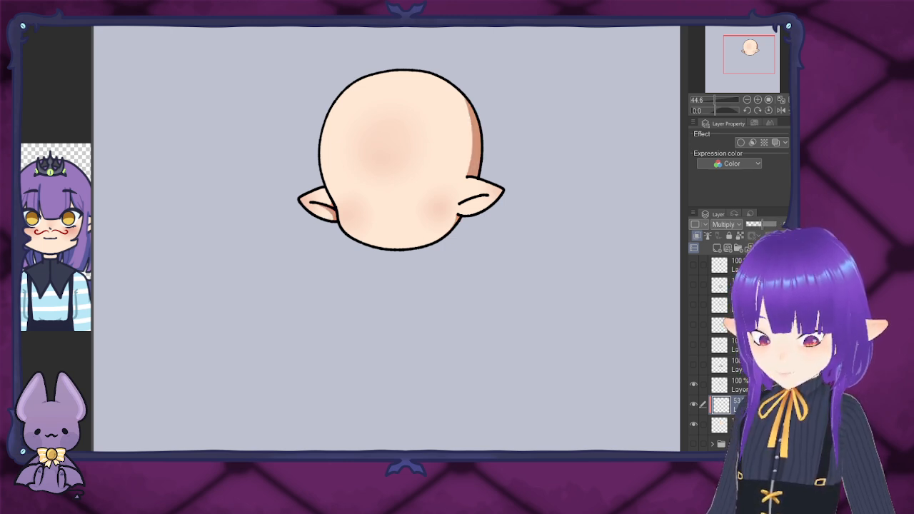
{"action": "key", "text": "ctrl+e"}
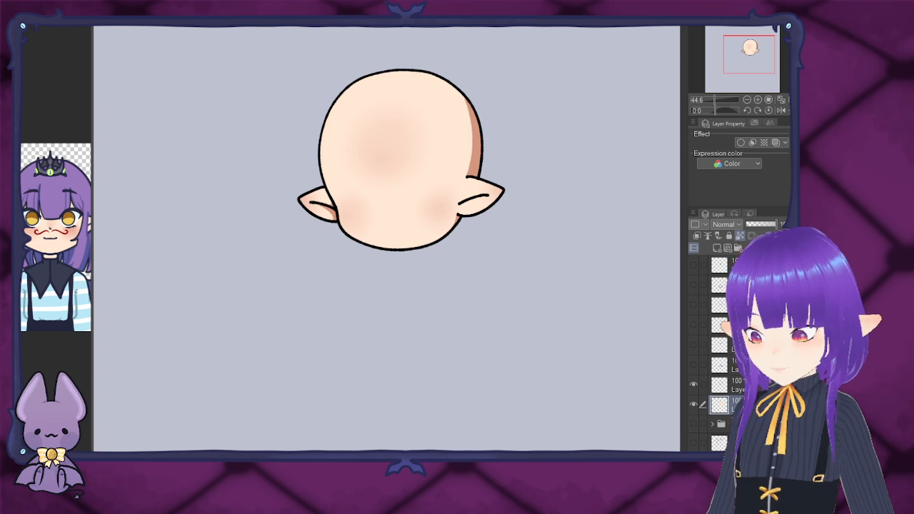
Step: Show the body line layer together with the colored head
{"action": "left_click", "coordinate": [693, 365]}
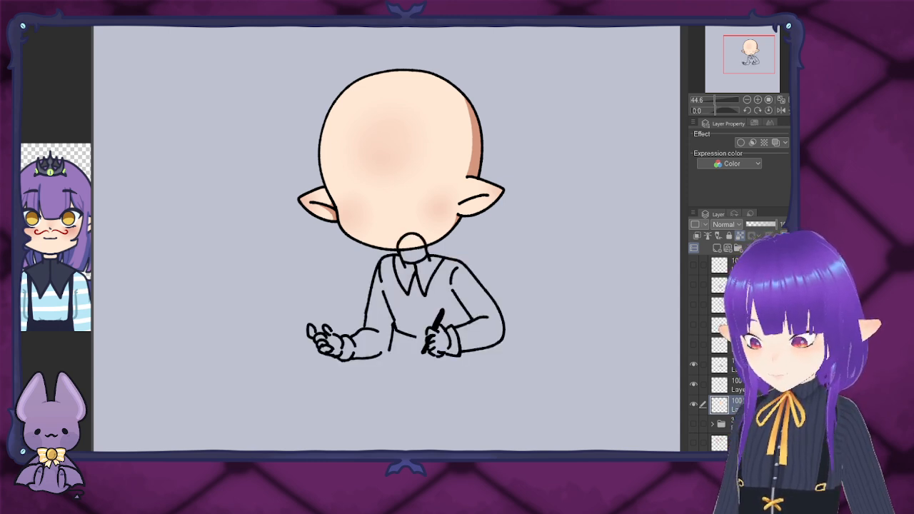
Step: Try to merge the head line layer with the skin color layer beneath it, and undo the merge
{"action": "left_click", "coordinate": [738, 385]}
{"action": "key", "text": "ctrl+e"}
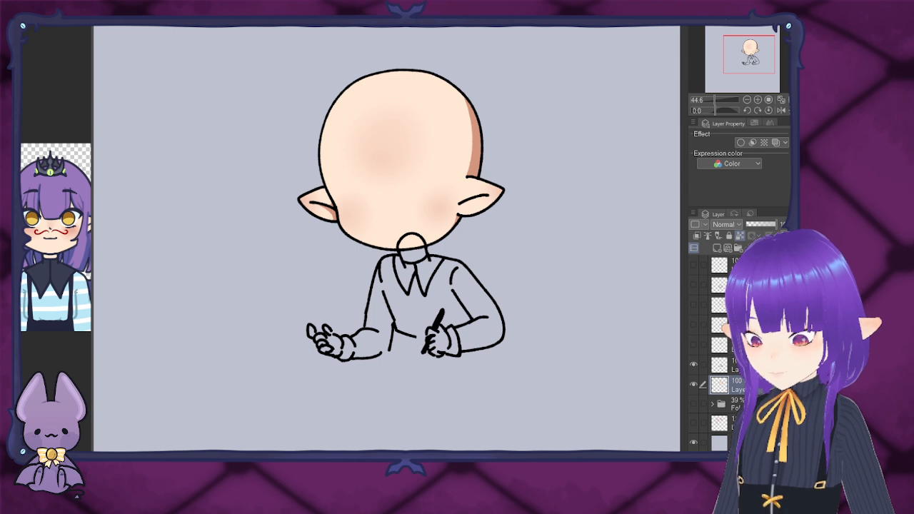
{"action": "key", "text": "ctrl+z"}
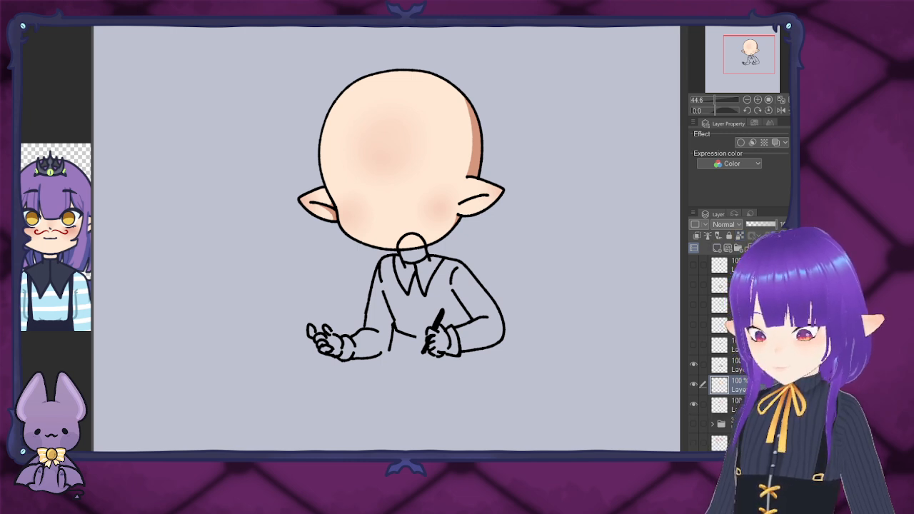
Step: Close the lower body outline on the body line layer with a rounded curve from the left elbow to the right forearm
{"action": "left_click", "coordinate": [737, 366]}
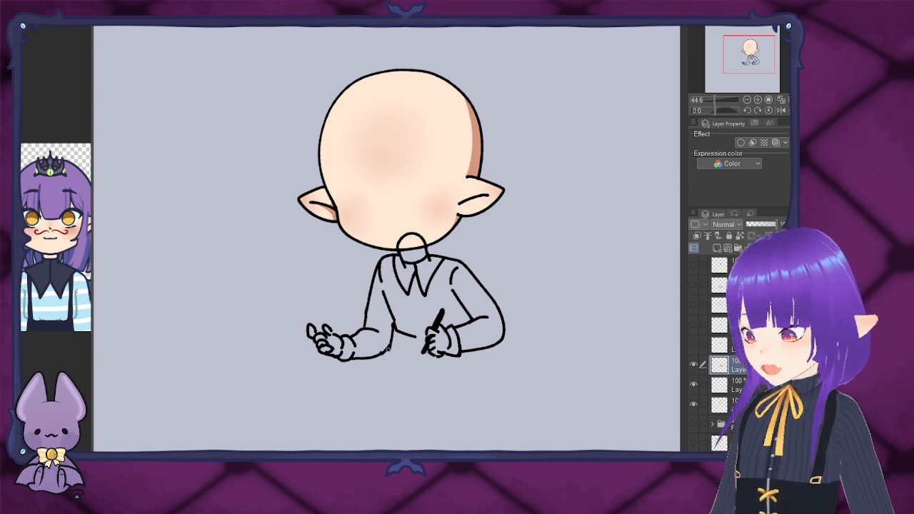
{"action": "mouse_move", "coordinate": [389, 349]}
{"action": "left_mouse_down"}
{"action": "mouse_move", "coordinate": [395, 360]}
{"action": "mouse_move", "coordinate": [438, 372]}
{"action": "mouse_move", "coordinate": [467, 365]}
{"action": "mouse_move", "coordinate": [475, 349]}
{"action": "left_mouse_up"}
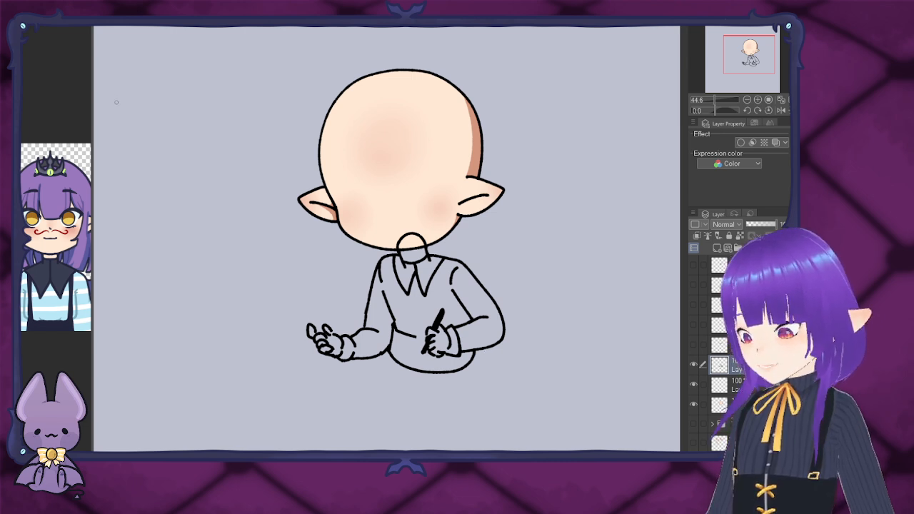
Step: Handwrite a short name in black in the empty canvas area beside the head
{"action": "left_click_drag", "start_coordinate": [115, 89], "coordinate": [117, 128]}
{"action": "mouse_move", "coordinate": [114, 88]}
{"action": "left_mouse_down"}
{"action": "mouse_move", "coordinate": [131, 90]}
{"action": "mouse_move", "coordinate": [115, 108]}
{"action": "mouse_move", "coordinate": [153, 127]}
{"action": "mouse_move", "coordinate": [153, 104]}
{"action": "left_mouse_up"}
{"action": "mouse_move", "coordinate": [166, 98]}
{"action": "left_mouse_down"}
{"action": "mouse_move", "coordinate": [187, 128]}
{"action": "mouse_move", "coordinate": [212, 109]}
{"action": "mouse_move", "coordinate": [215, 123]}
{"action": "left_mouse_up"}
{"action": "mouse_move", "coordinate": [219, 91]}
{"action": "left_mouse_down"}
{"action": "mouse_move", "coordinate": [232, 113]}
{"action": "mouse_move", "coordinate": [235, 89]}
{"action": "mouse_move", "coordinate": [218, 130]}
{"action": "left_mouse_up"}
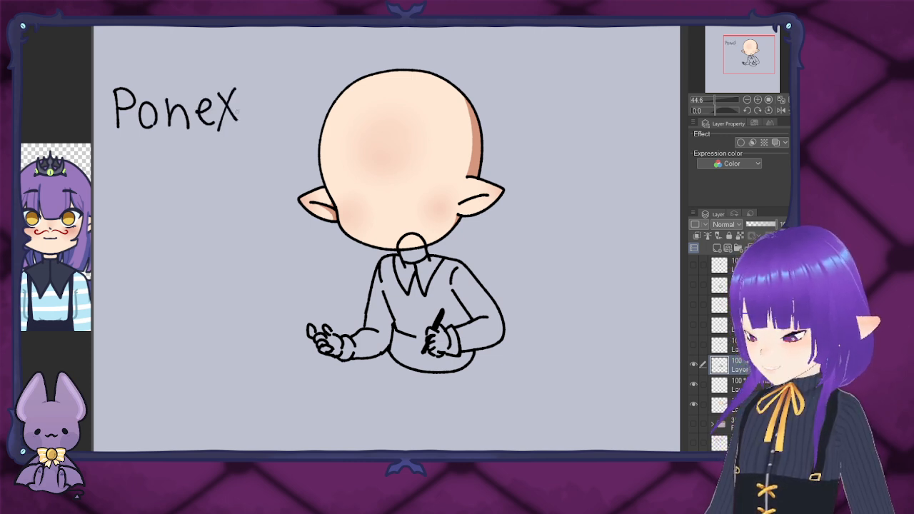